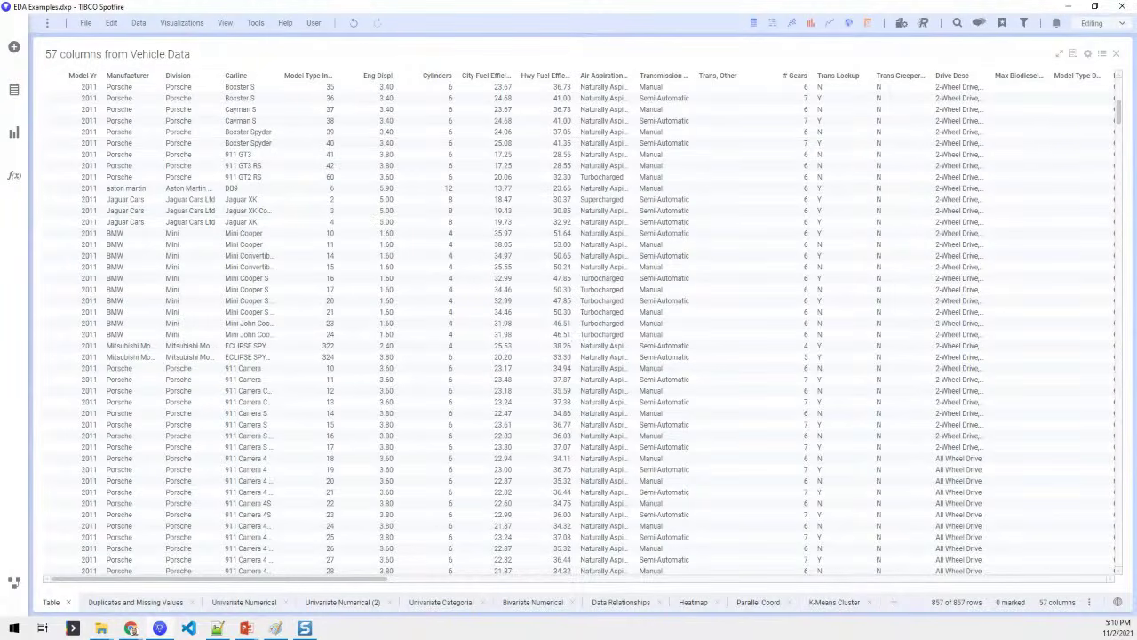
Step: Add a second Vehicle Data table beside the existing table, and remove it again
{"action": "left_click_drag", "start_coordinate": [359, 577], "coordinate": [753, 569]}
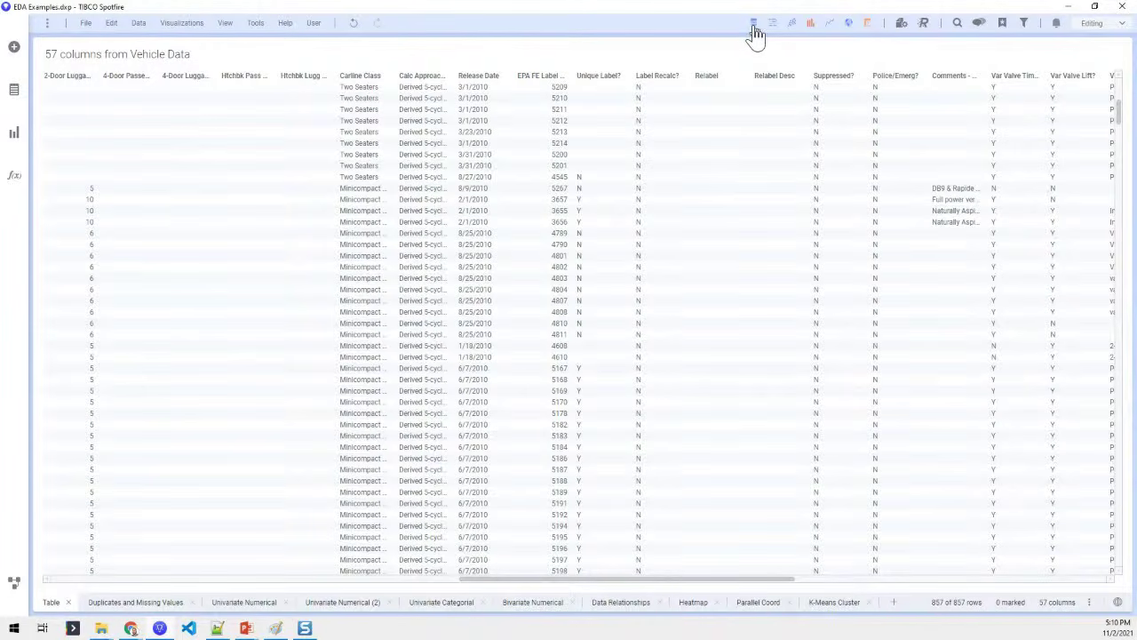
{"action": "left_click", "coordinate": [755, 26]}
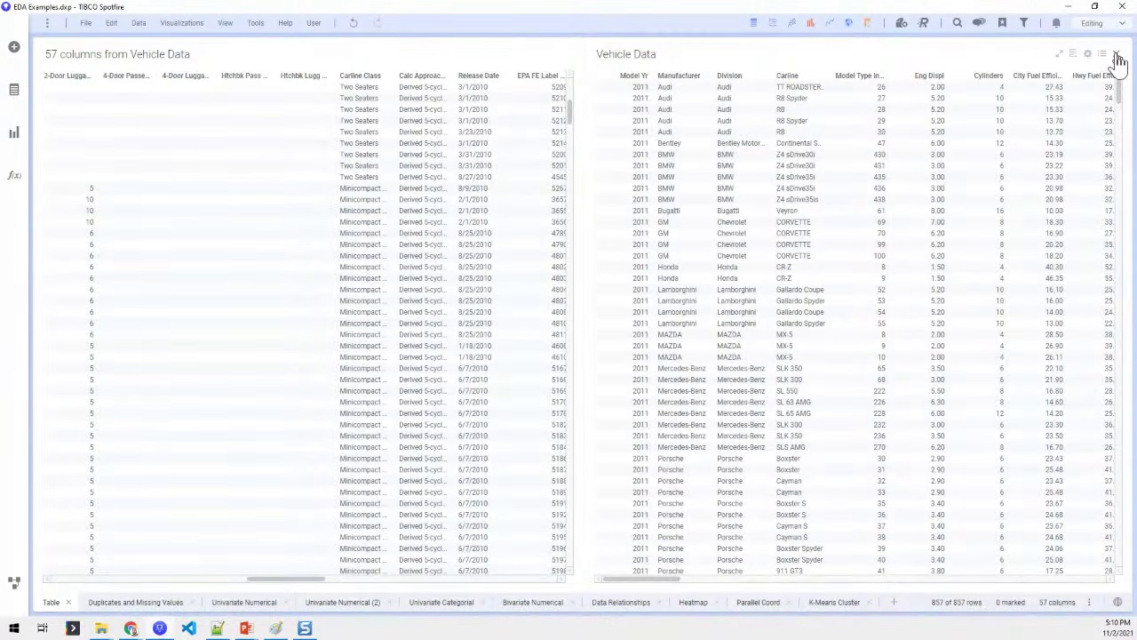
{"action": "left_click", "coordinate": [1116, 55]}
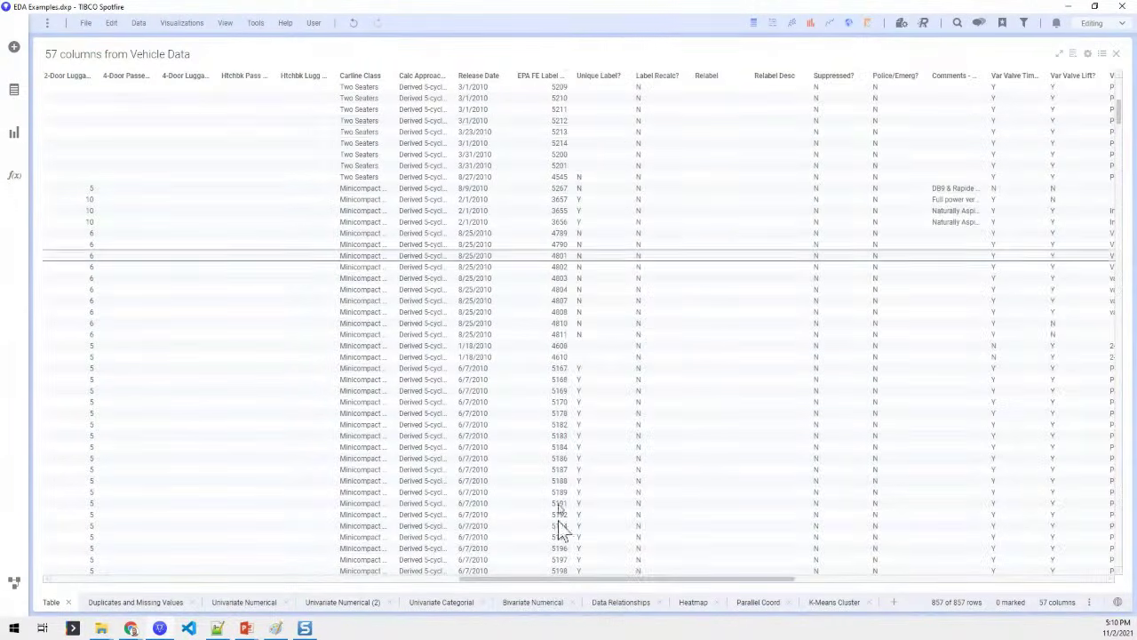
{"action": "left_click_drag", "start_coordinate": [559, 578], "coordinate": [63, 560]}
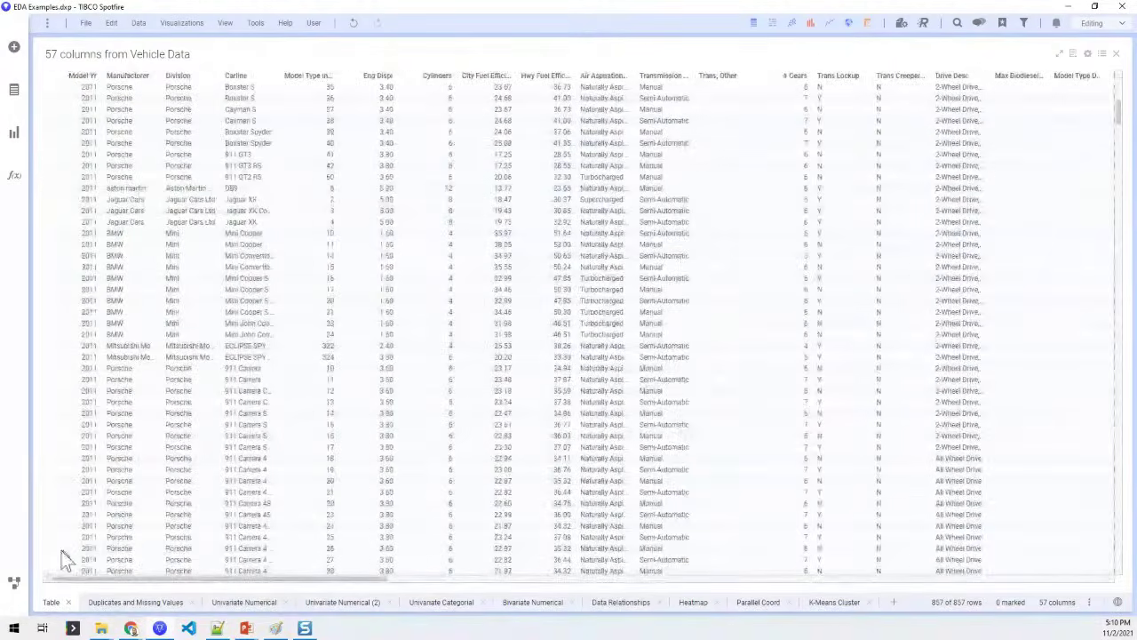
Step: Add a summary table of the Vehicle Data columns to the Table page, and remove it after reviewing the columns
{"action": "left_click", "coordinate": [21, 134]}
{"action": "type", "text": "summa"}
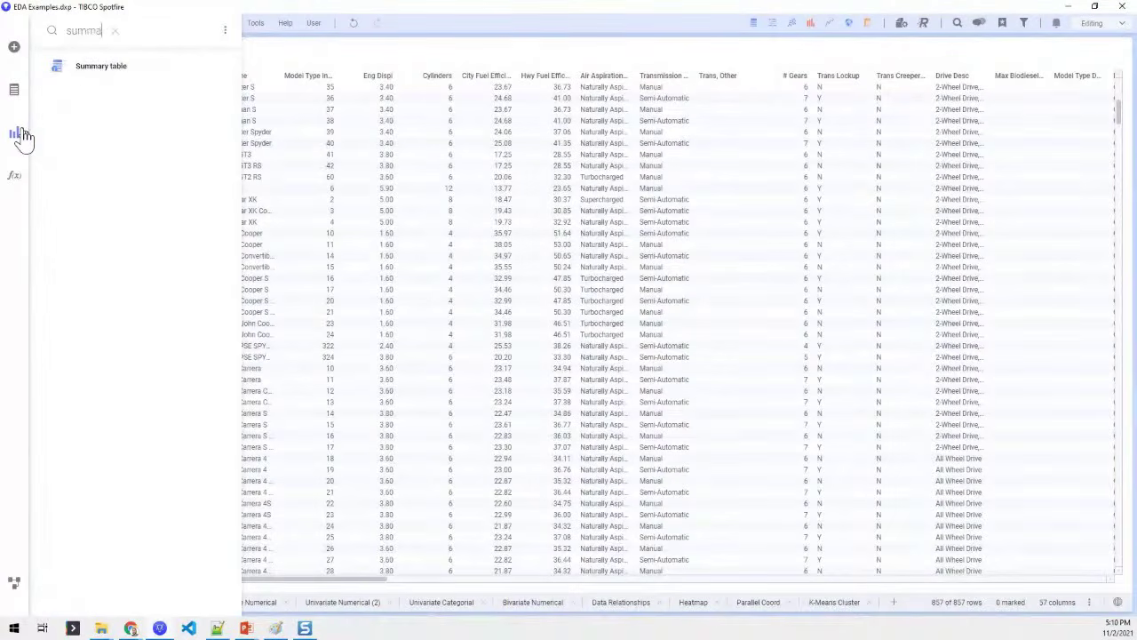
{"action": "left_click", "coordinate": [164, 77]}
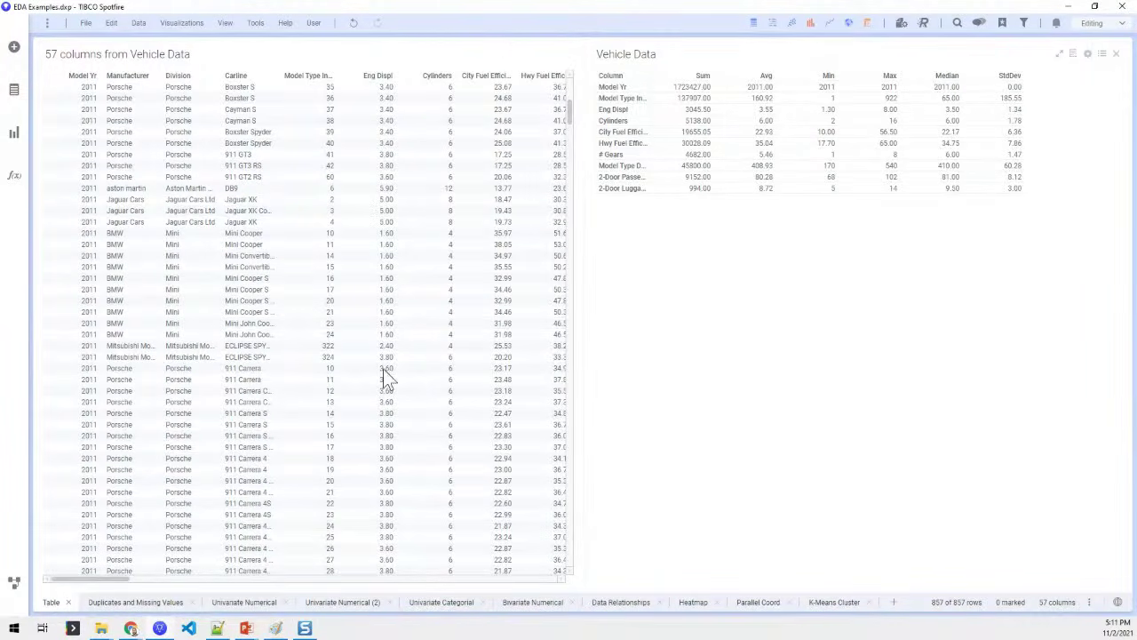
{"action": "left_click_drag", "start_coordinate": [71, 584], "coordinate": [222, 580]}
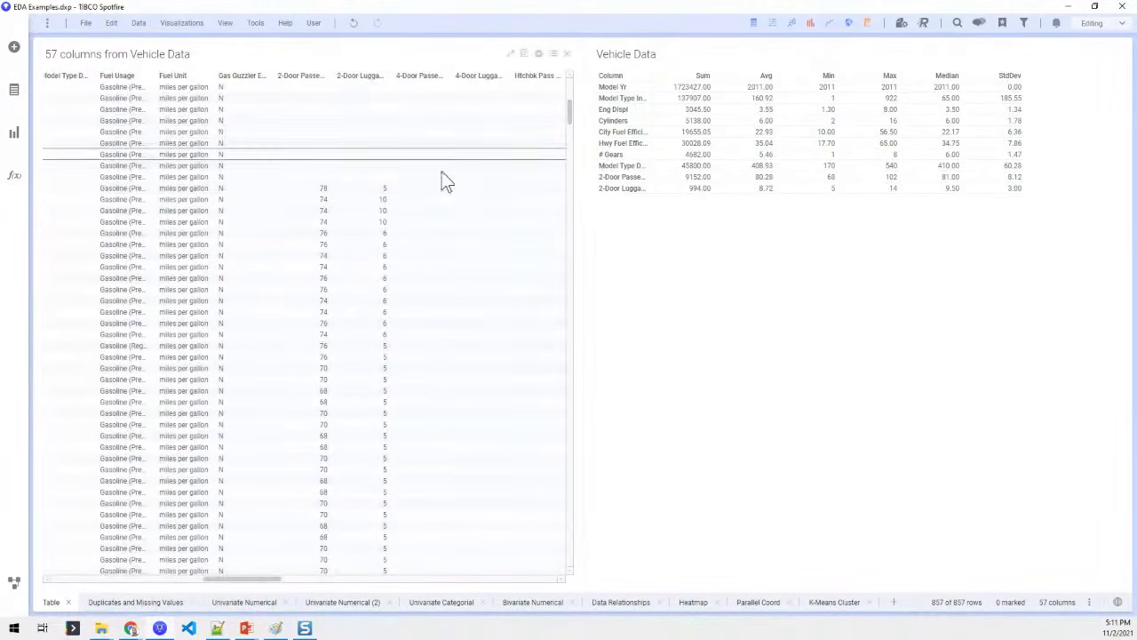
{"action": "left_click", "coordinate": [1116, 53]}
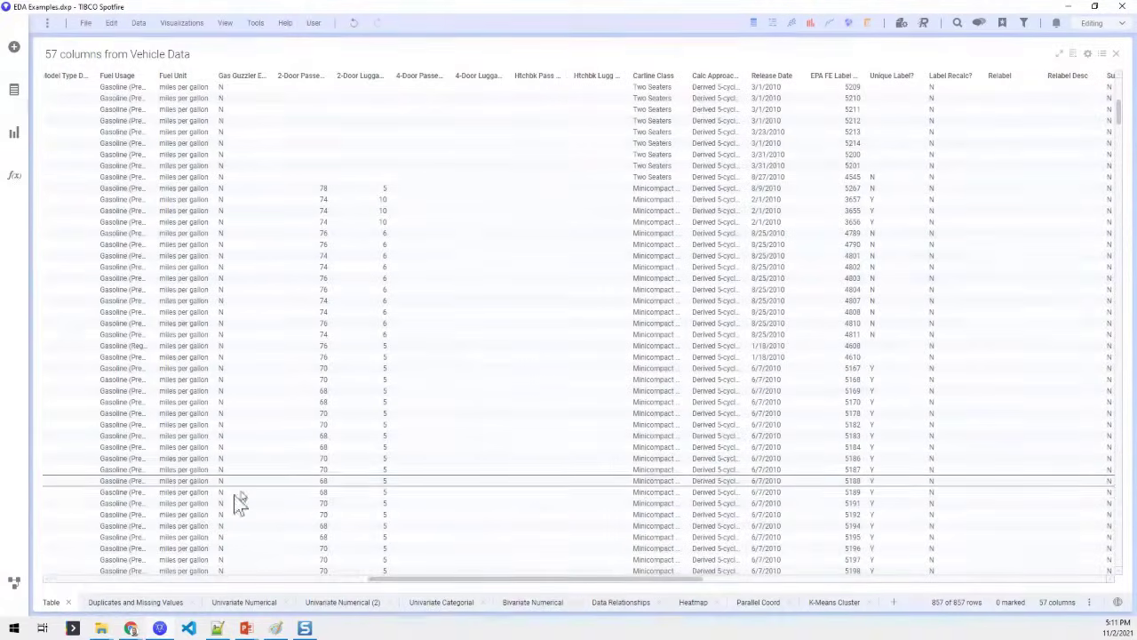
Step: On the Duplicates and Missing Values page, add a new heat map above the existing one
{"action": "left_click", "coordinate": [148, 606]}
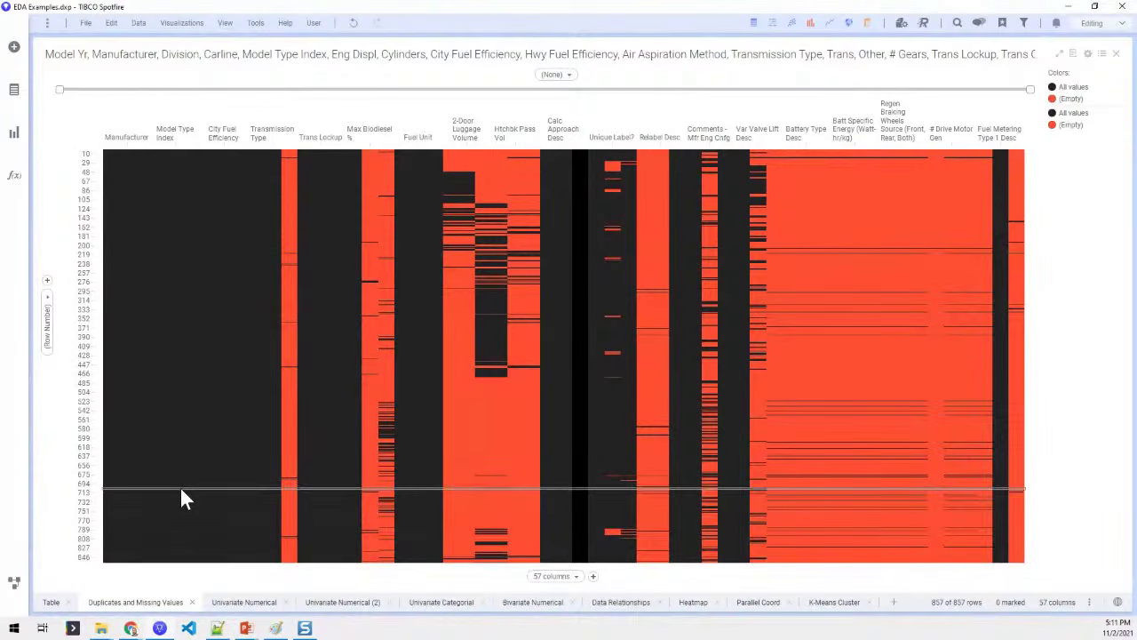
{"action": "mouse_move", "coordinate": [180, 498]}
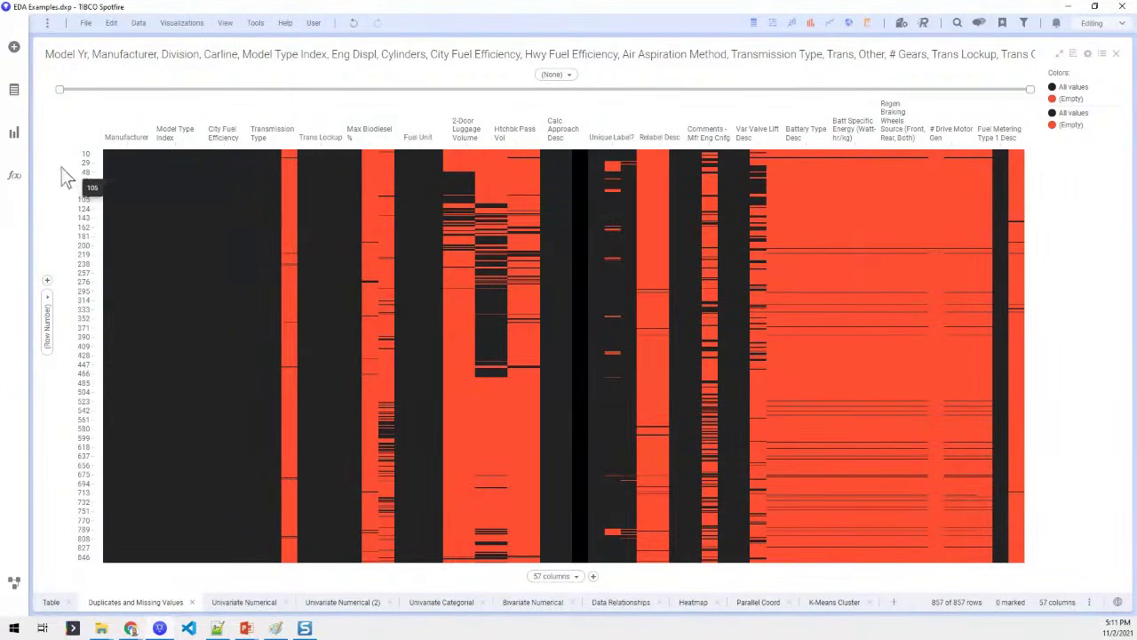
{"action": "left_click", "coordinate": [12, 142]}
{"action": "type", "text": "heat"}
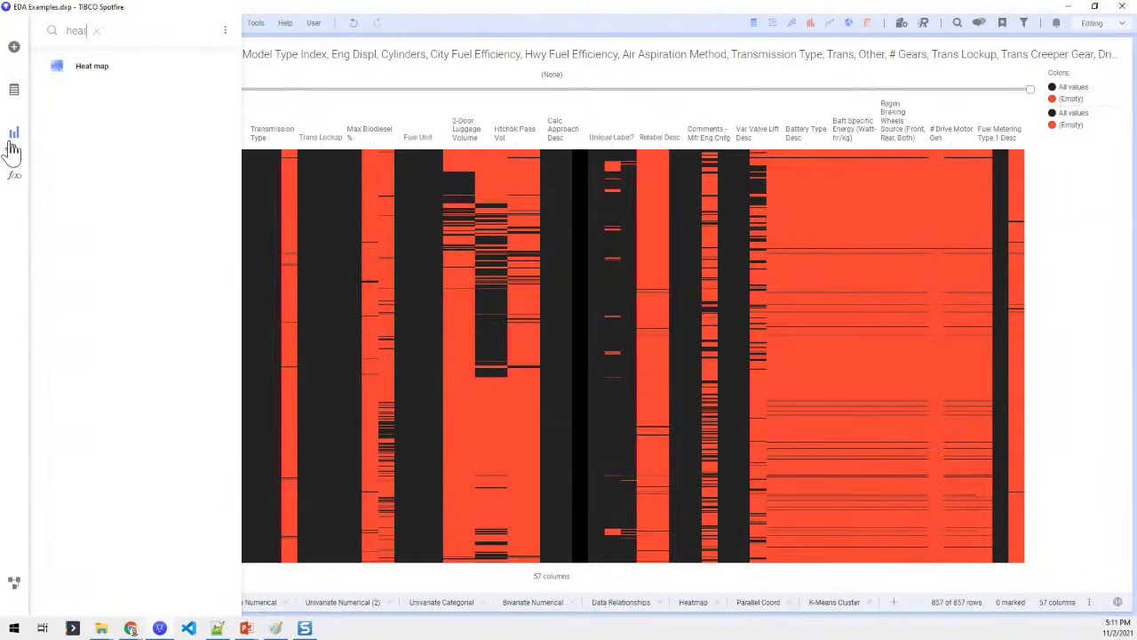
{"action": "left_click_drag", "start_coordinate": [39, 64], "coordinate": [595, 149]}
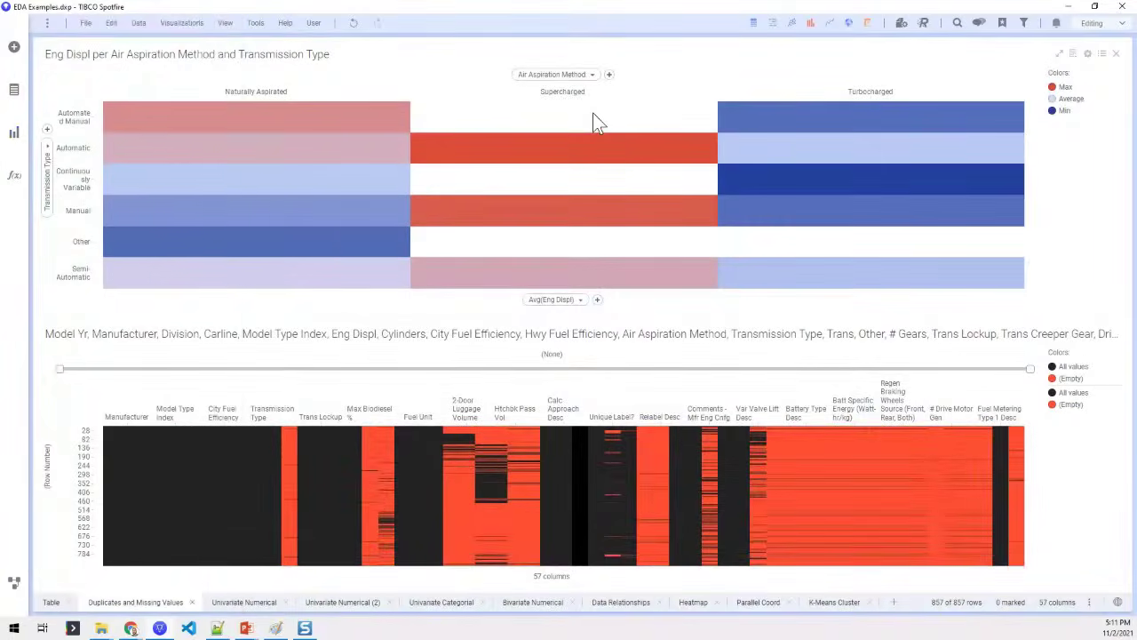
Step: Remove Air Aspiration Method from the new heat map's X-axis and set its Y-axis to (Row Number)
{"action": "left_click", "coordinate": [567, 74]}
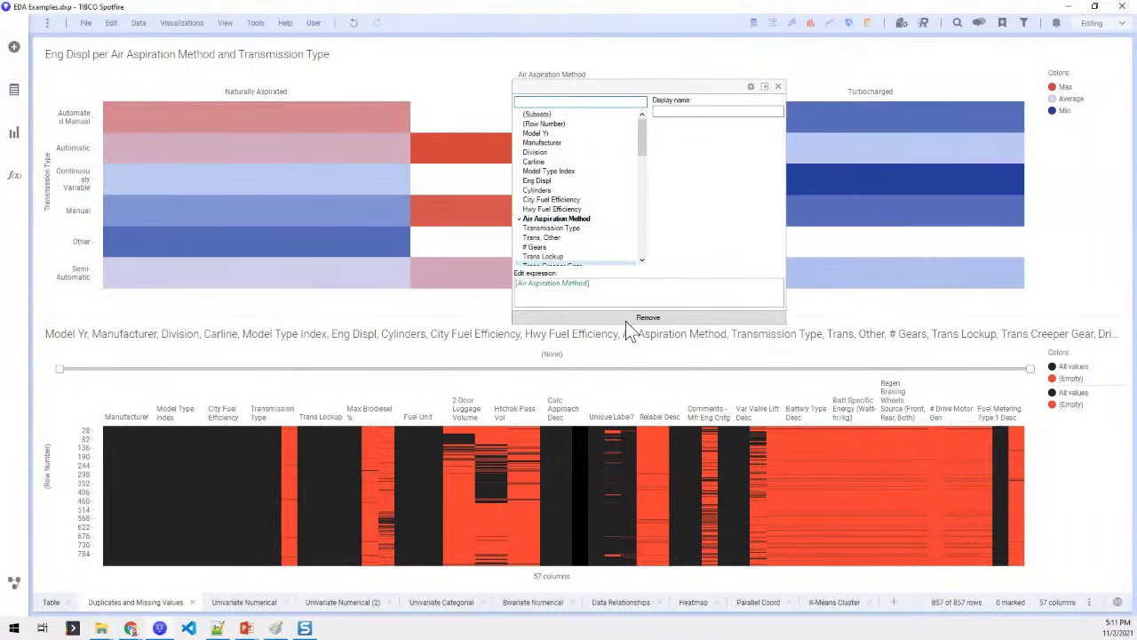
{"action": "left_click", "coordinate": [626, 321]}
{"action": "left_click", "coordinate": [48, 152]}
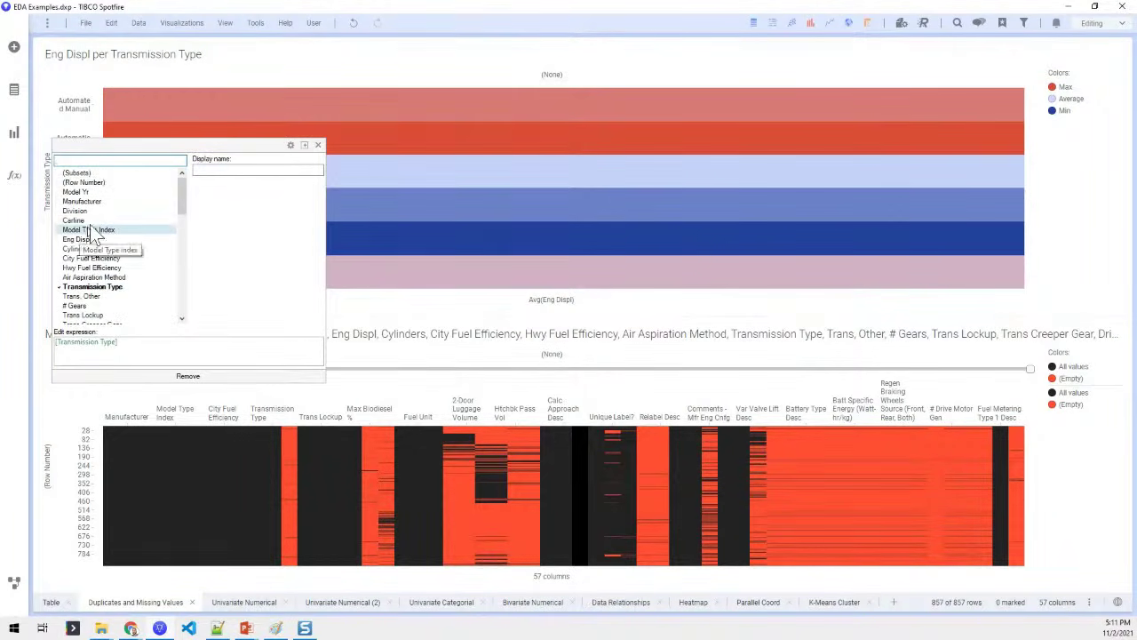
{"action": "left_click", "coordinate": [103, 182]}
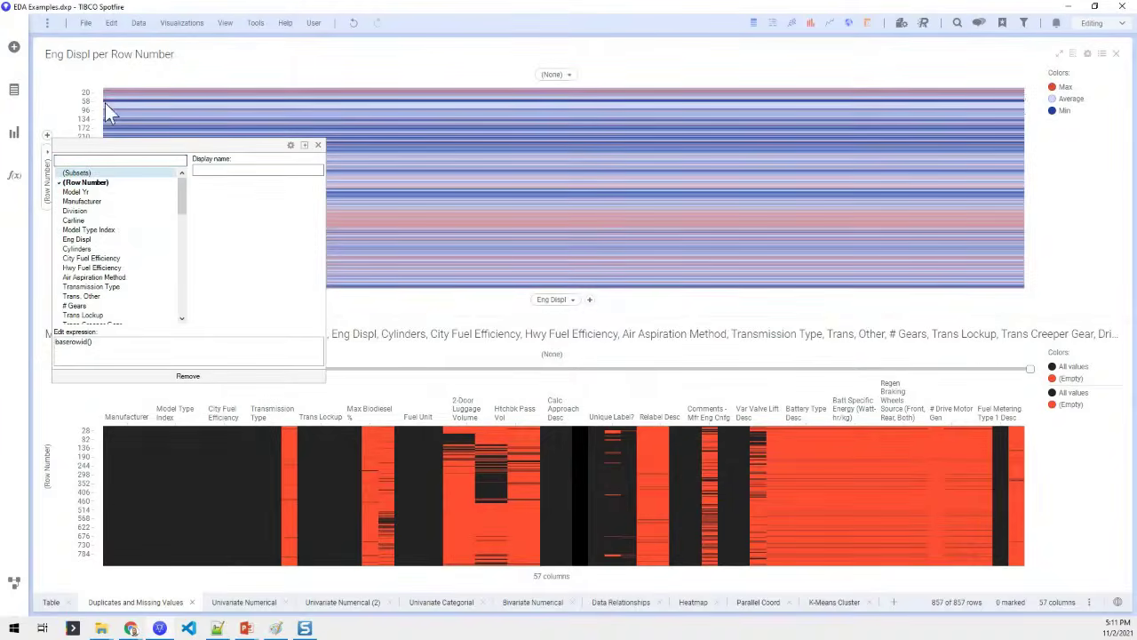
{"action": "left_click", "coordinate": [95, 86]}
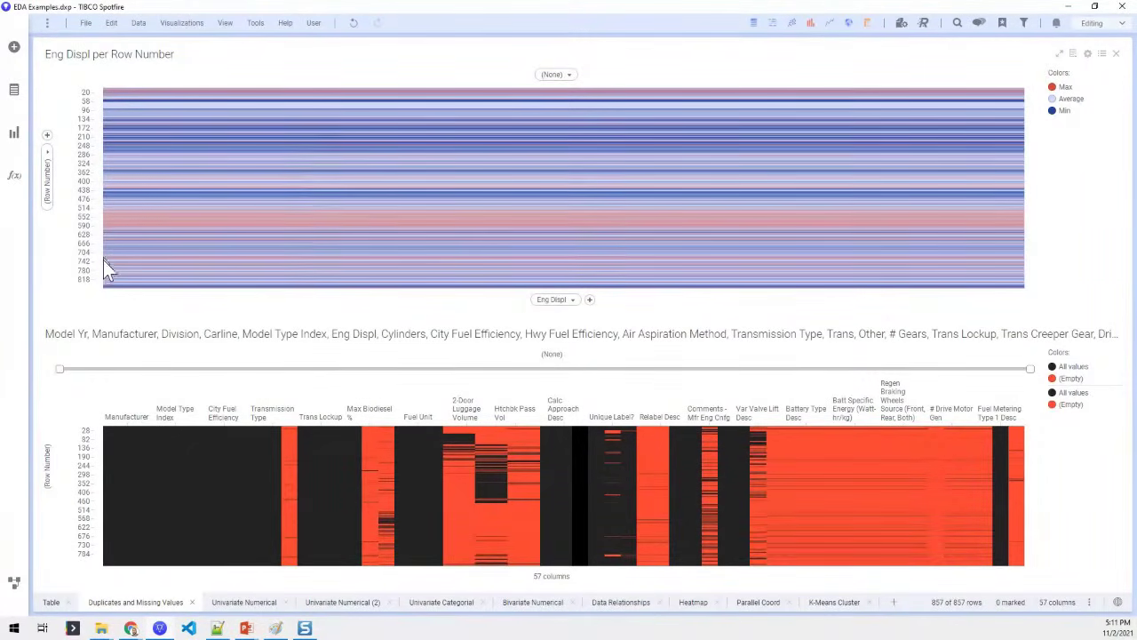
Step: Replace Eng Displ in the new heat map's cell values with all available columns
{"action": "right_click", "coordinate": [548, 299]}
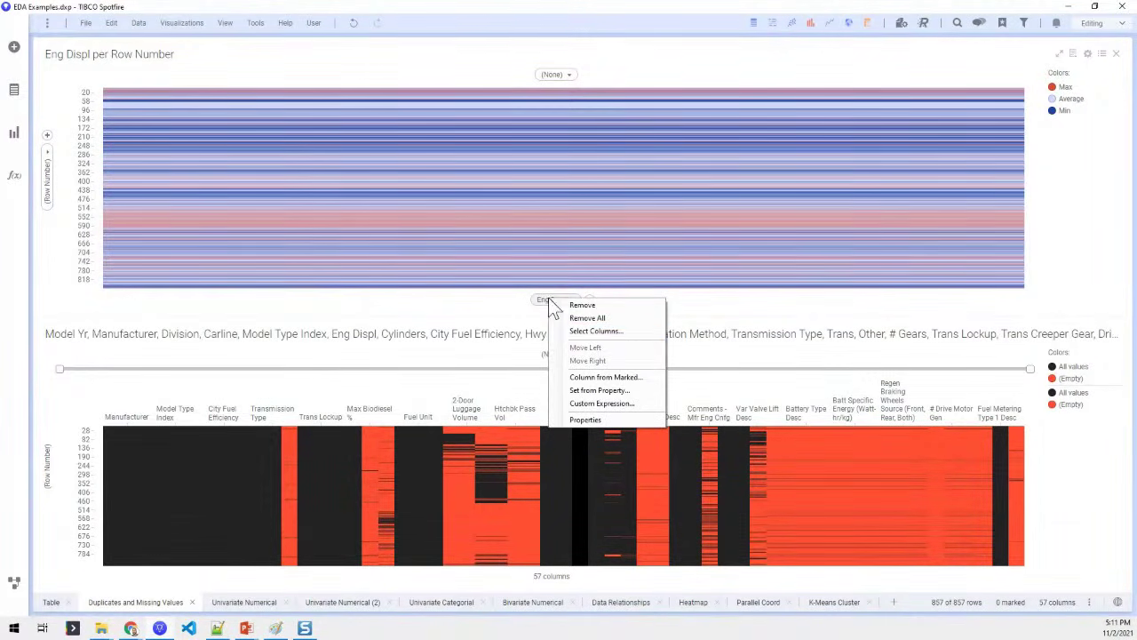
{"action": "left_click", "coordinate": [579, 327]}
{"action": "left_click_drag", "start_coordinate": [471, 242], "coordinate": [482, 405]}
{"action": "left_click", "coordinate": [550, 273]}
{"action": "left_click_drag", "start_coordinate": [521, 271], "coordinate": [495, 322]}
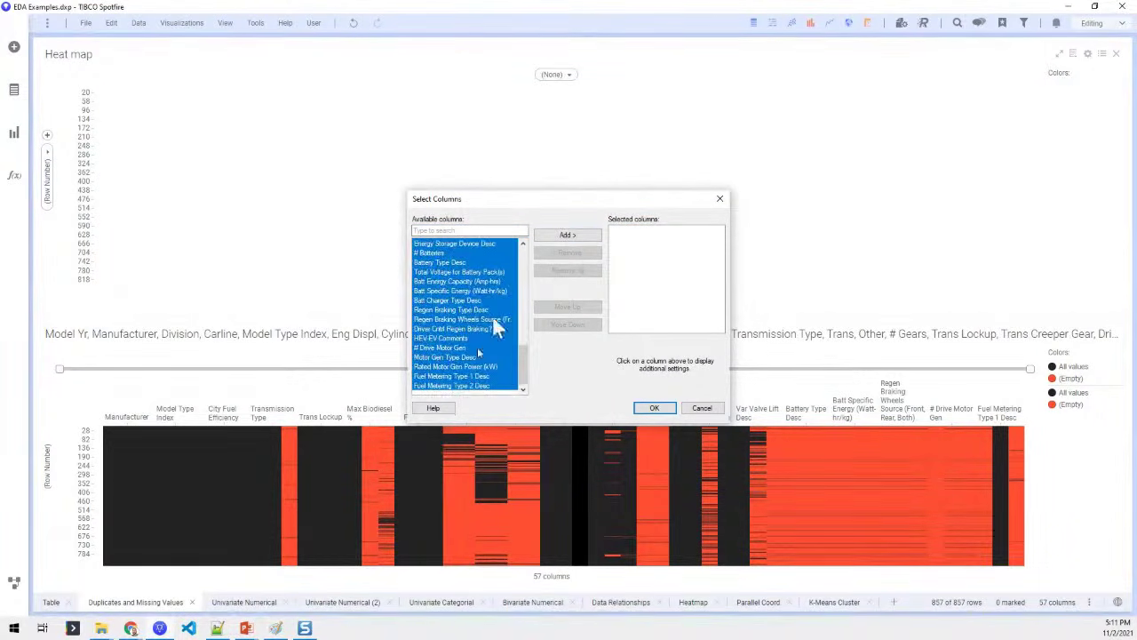
{"action": "left_click", "coordinate": [551, 235]}
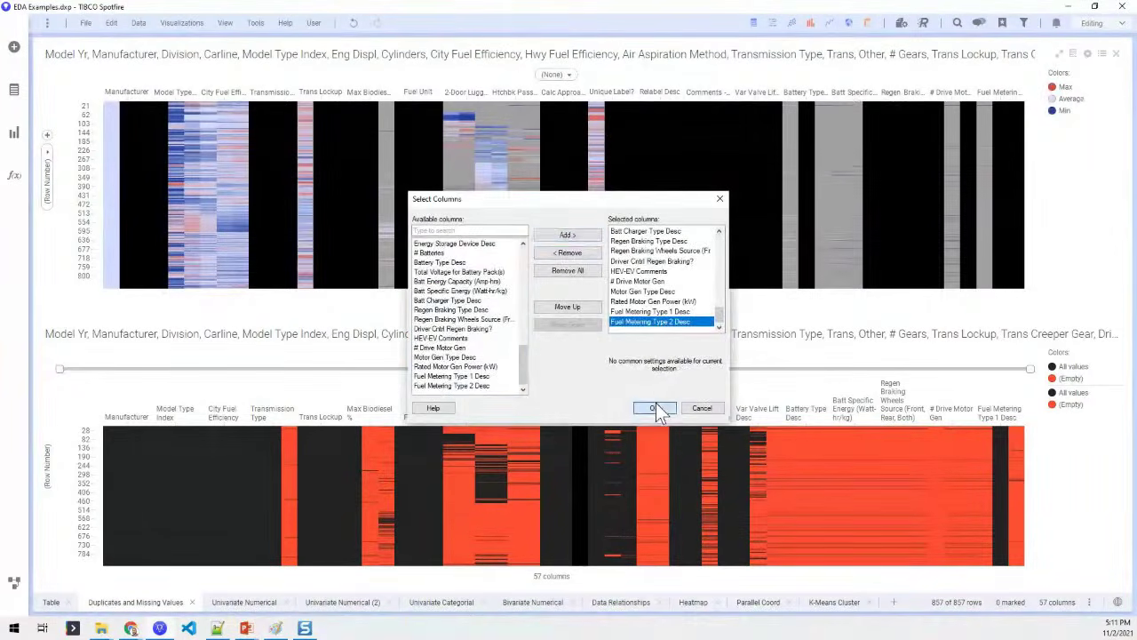
{"action": "left_click", "coordinate": [654, 406]}
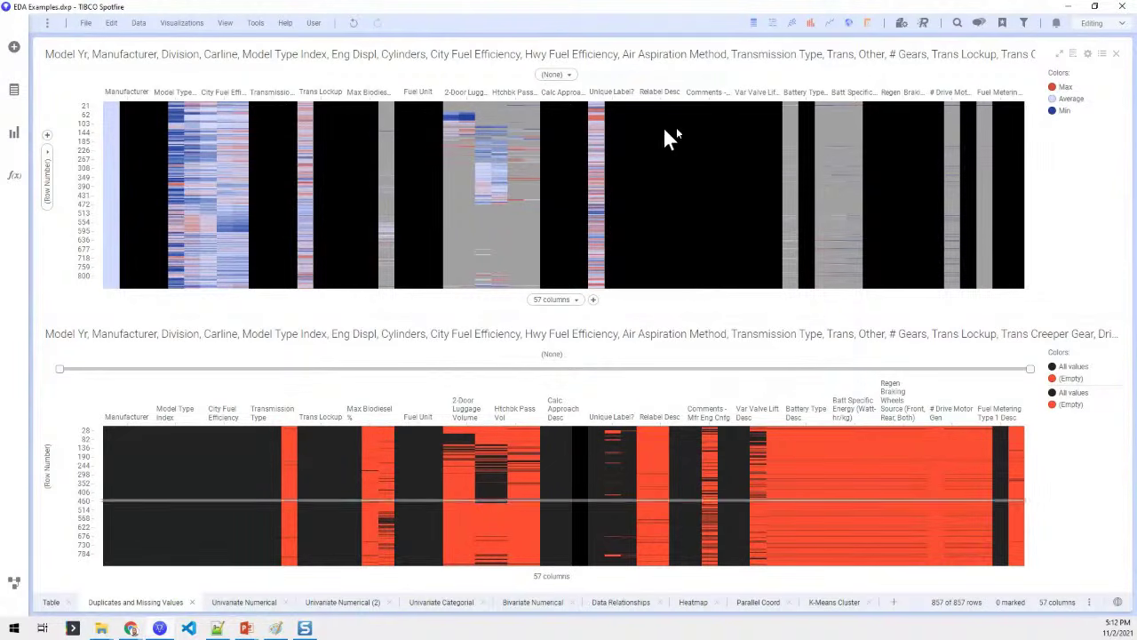
Step: In the new heat map's color properties, set the Numeric grouping's color mode to Fixed
{"action": "right_click", "coordinate": [1064, 122]}
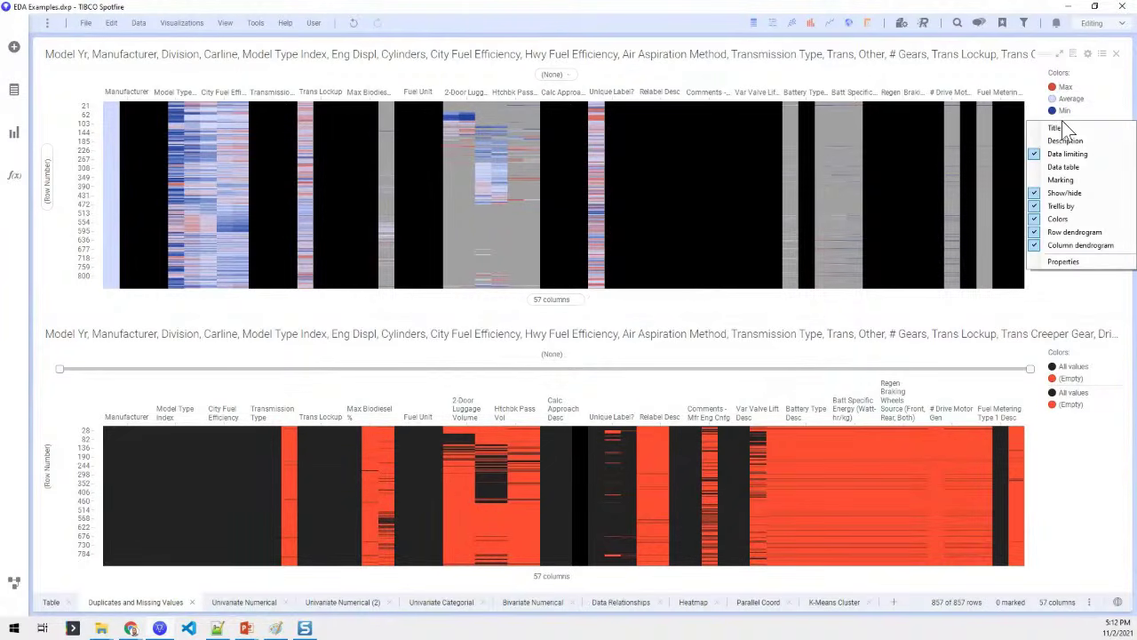
{"action": "left_click", "coordinate": [1063, 263]}
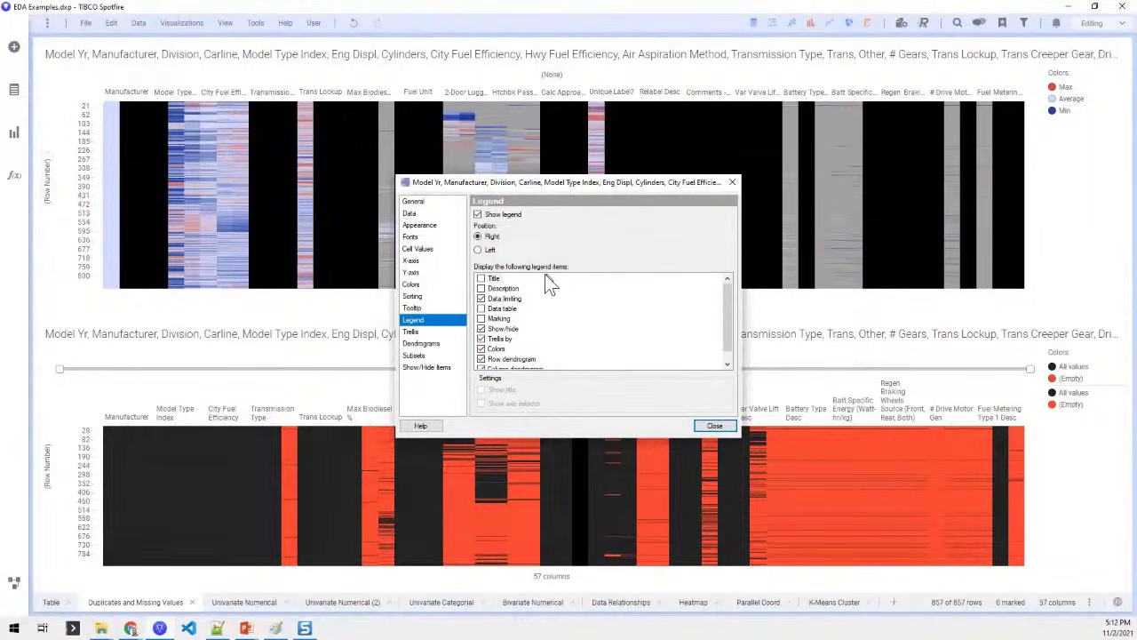
{"action": "left_click", "coordinate": [439, 285]}
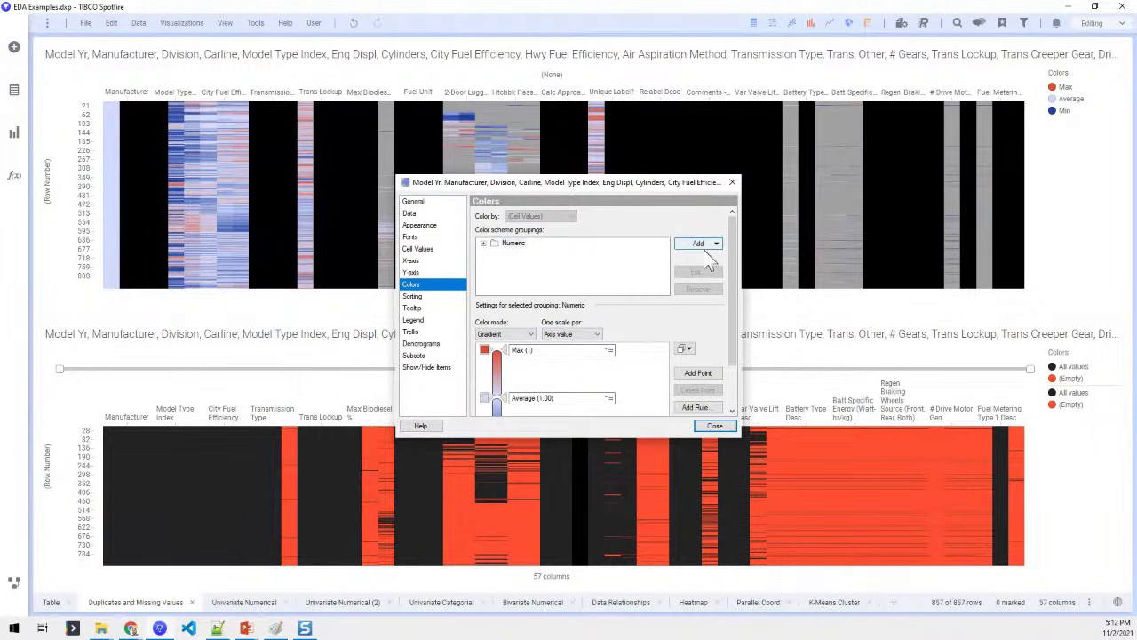
{"action": "left_click_drag", "start_coordinate": [647, 180], "coordinate": [633, 53]}
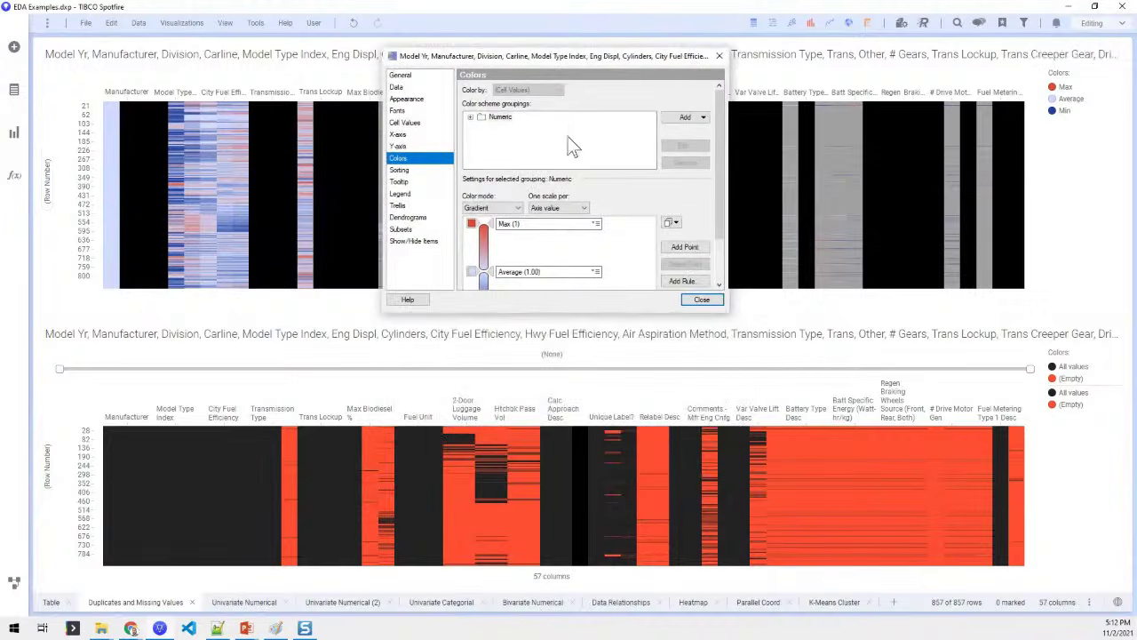
{"action": "left_click", "coordinate": [502, 119]}
{"action": "left_click", "coordinate": [484, 226]}
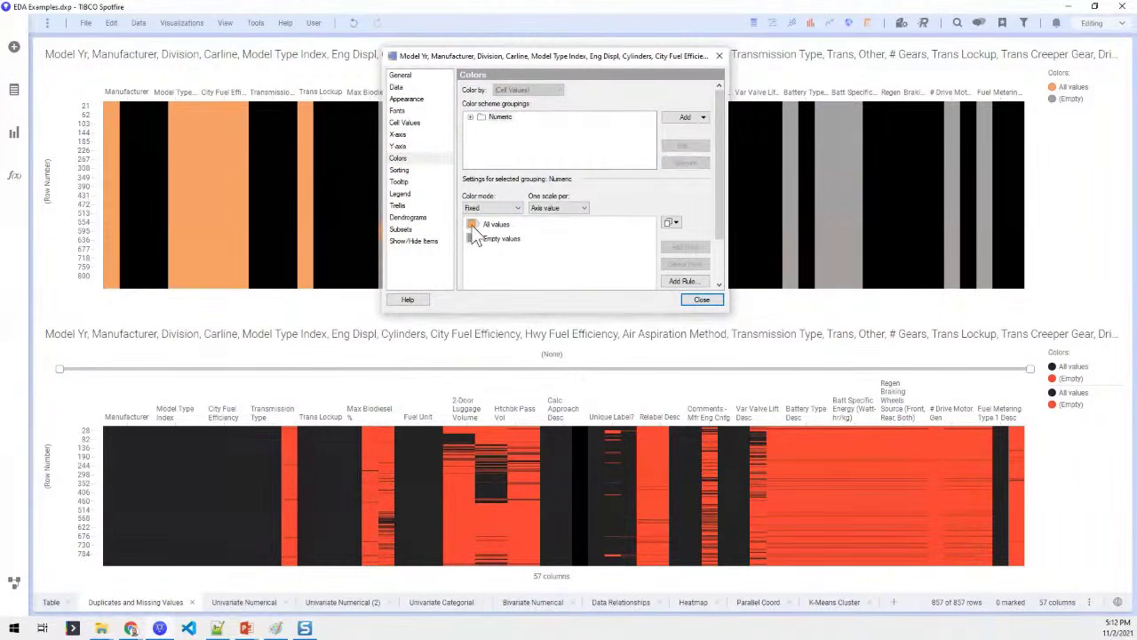
Step: Color the Numeric grouping's all values black and its empty values red
{"action": "left_click", "coordinate": [473, 227]}
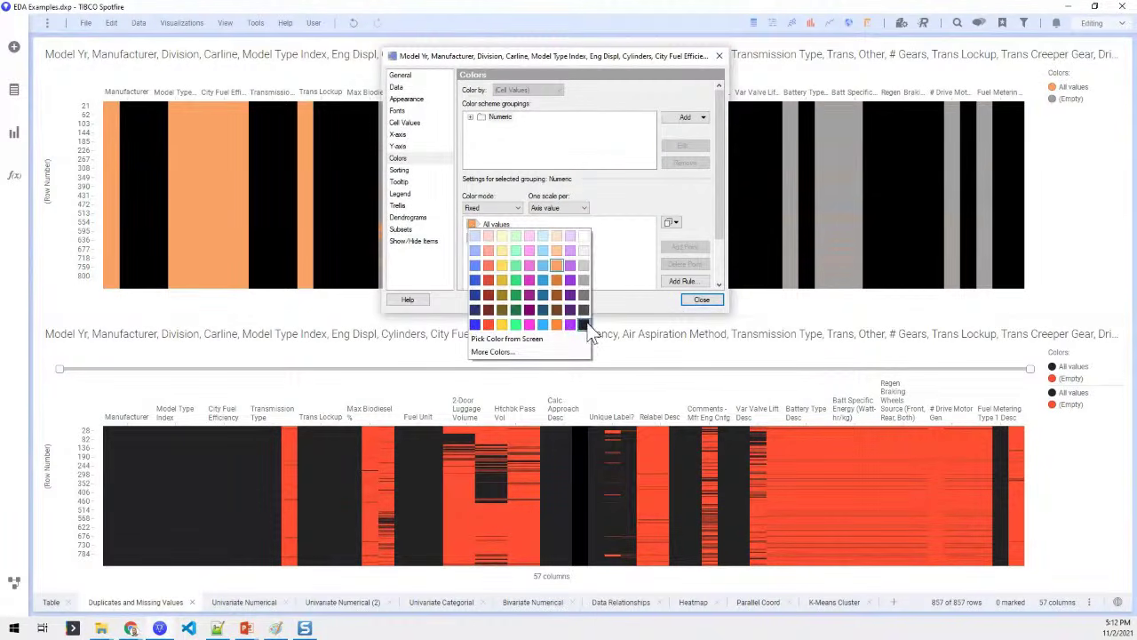
{"action": "left_click", "coordinate": [582, 324]}
{"action": "left_click", "coordinate": [472, 240]}
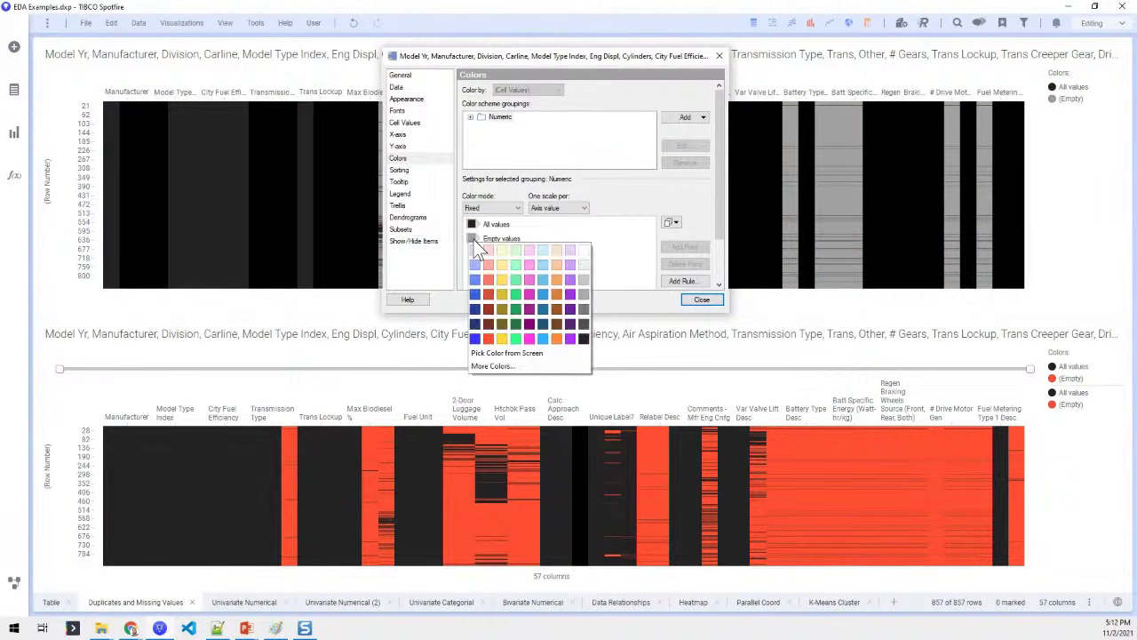
{"action": "left_click", "coordinate": [487, 338]}
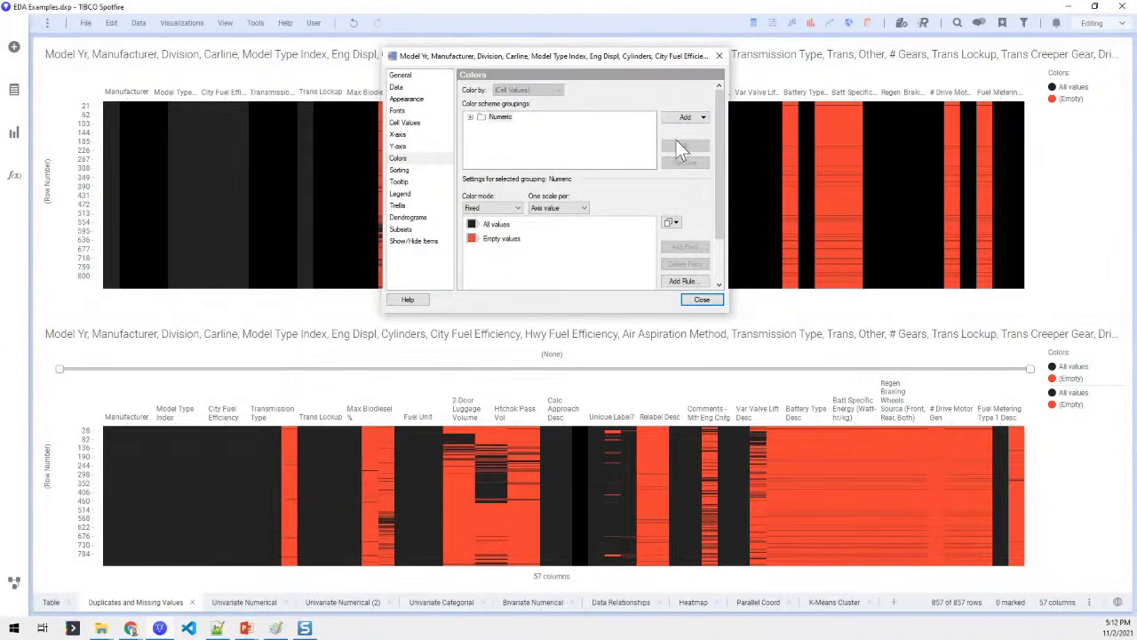
Step: Add a color scheme grouping named New grouping that contains all the String columns
{"action": "left_click", "coordinate": [695, 119]}
{"action": "left_click", "coordinate": [695, 122]}
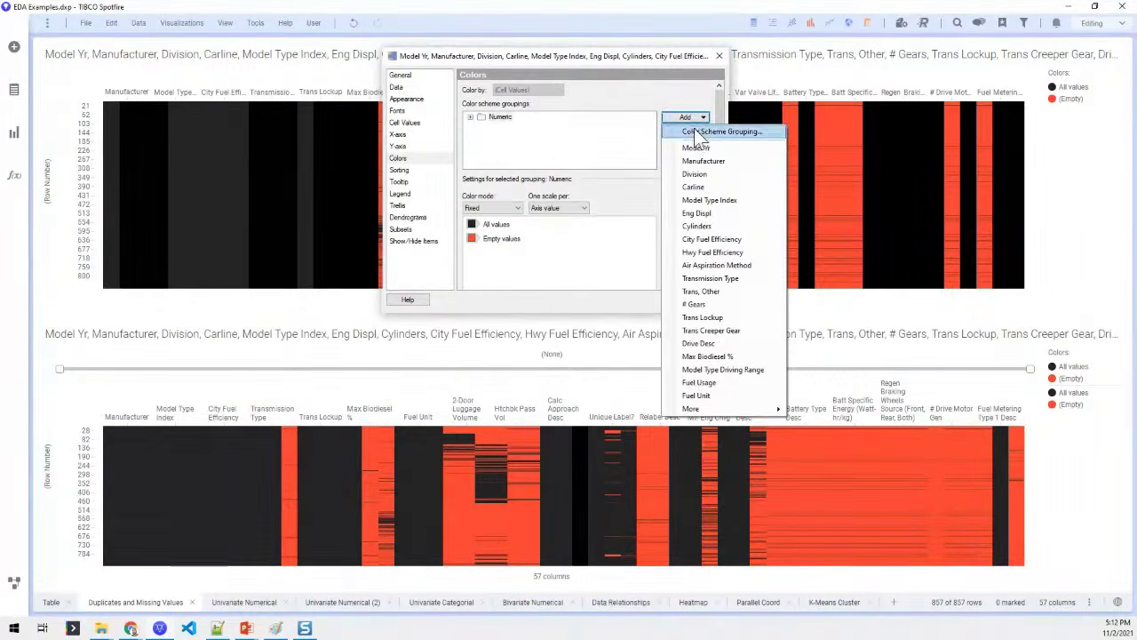
{"action": "left_click", "coordinate": [694, 131]}
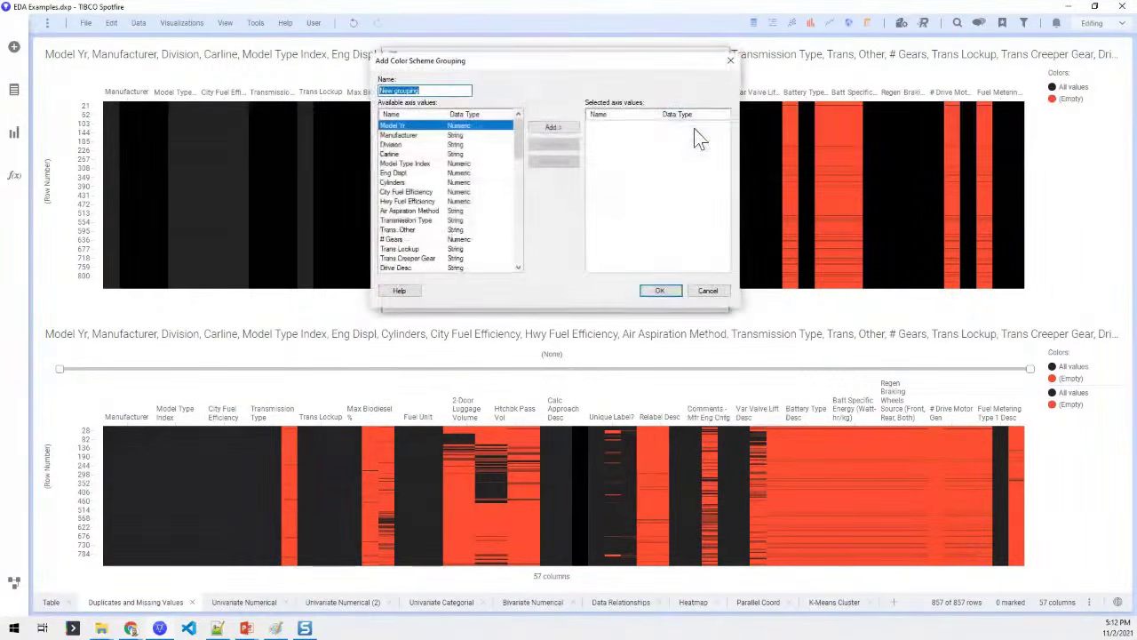
{"action": "left_click", "coordinate": [495, 115]}
{"action": "left_click", "coordinate": [494, 116]}
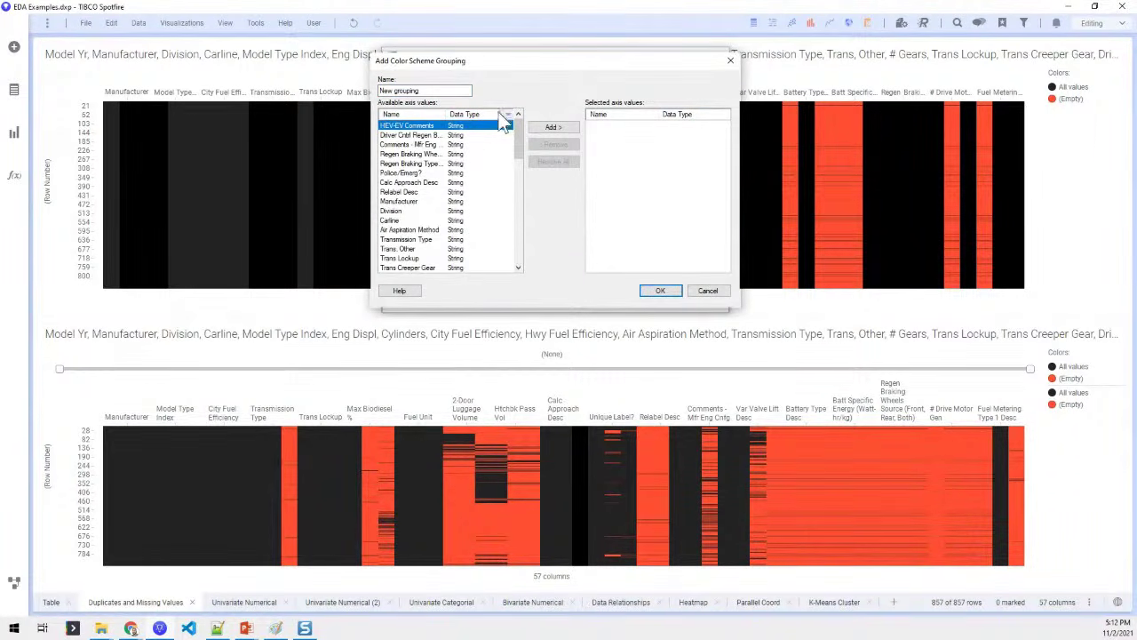
{"action": "left_click", "coordinate": [463, 116]}
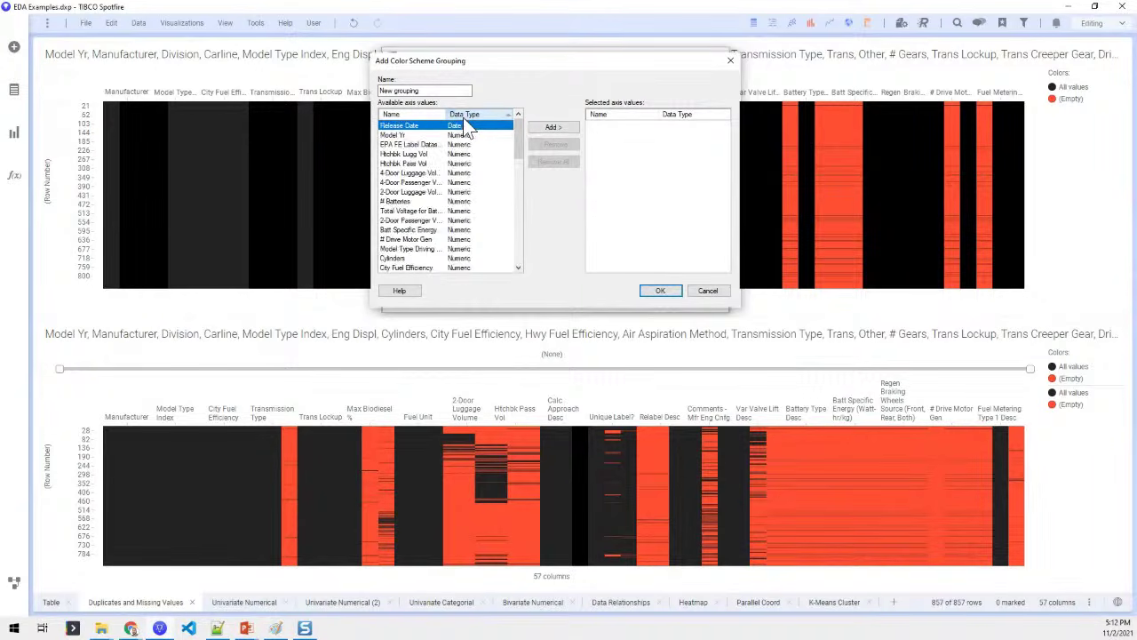
{"action": "left_click", "coordinate": [464, 116]}
{"action": "left_click_drag", "start_coordinate": [469, 128], "coordinate": [471, 211]}
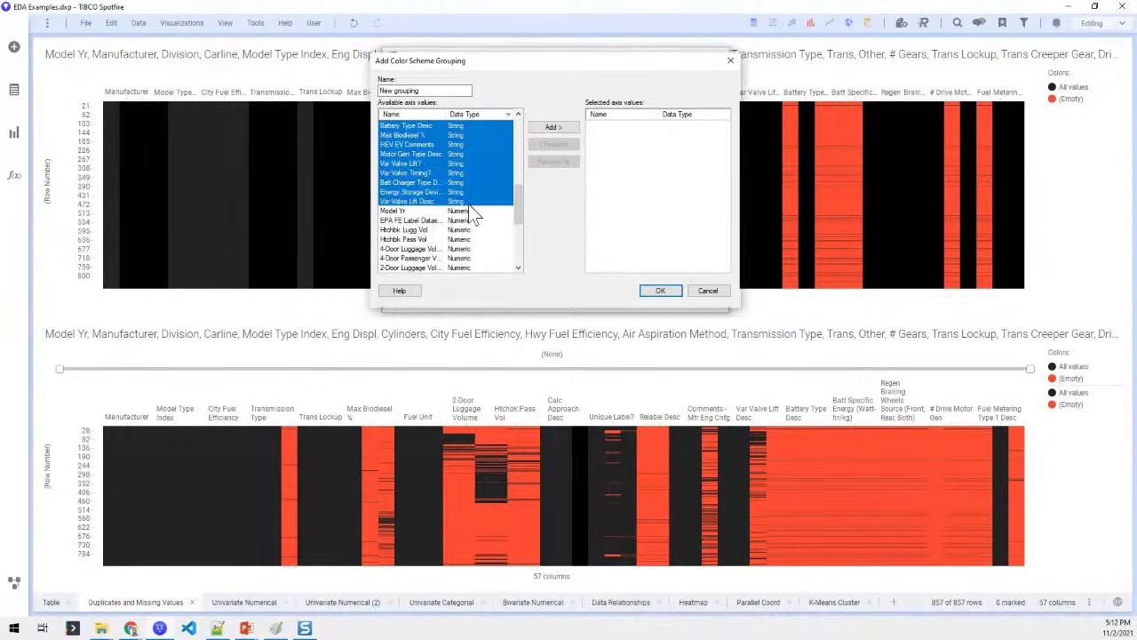
{"action": "left_click", "coordinate": [550, 129]}
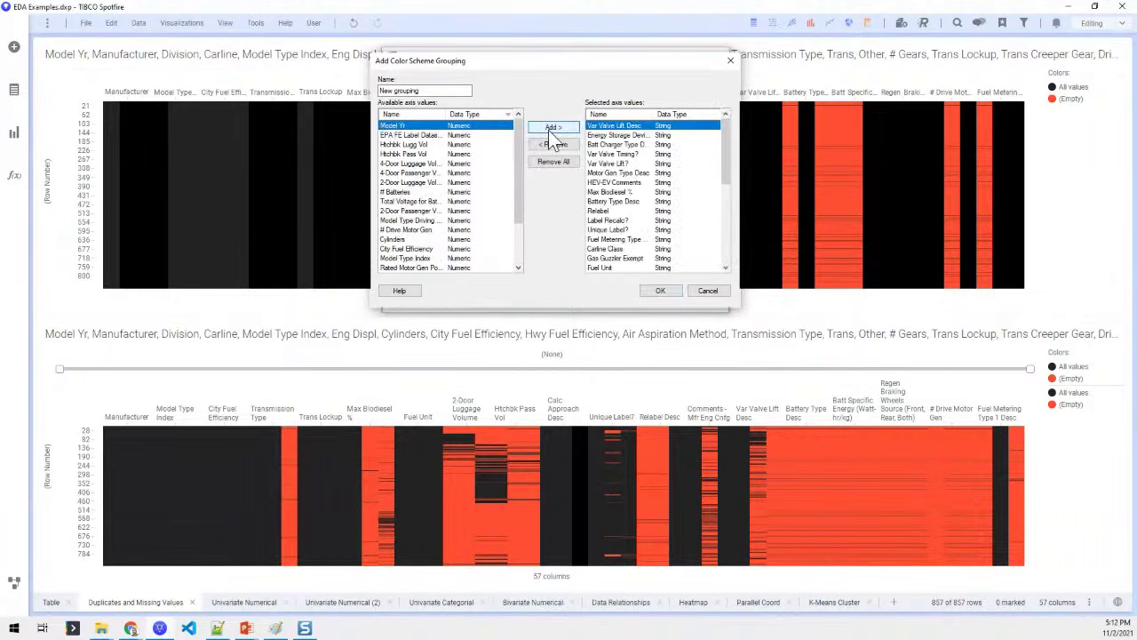
{"action": "left_click", "coordinate": [660, 291]}
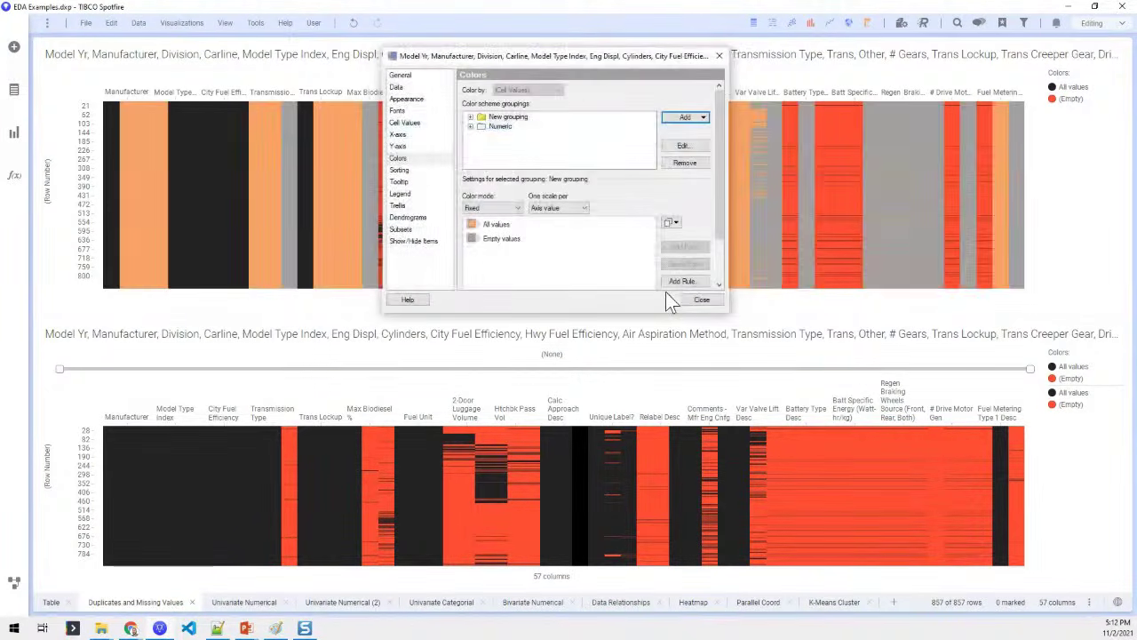
Step: Color New grouping's all values black and its empty values red, and close the heat map's properties
{"action": "left_click", "coordinate": [472, 225]}
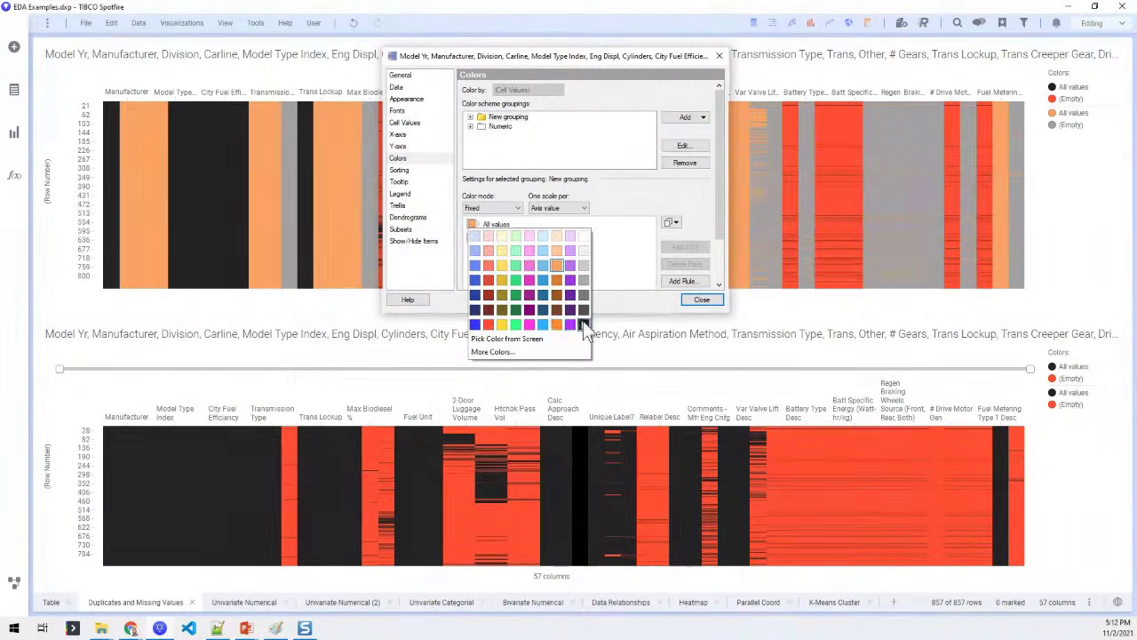
{"action": "left_click", "coordinate": [583, 320]}
{"action": "left_click", "coordinate": [471, 239]}
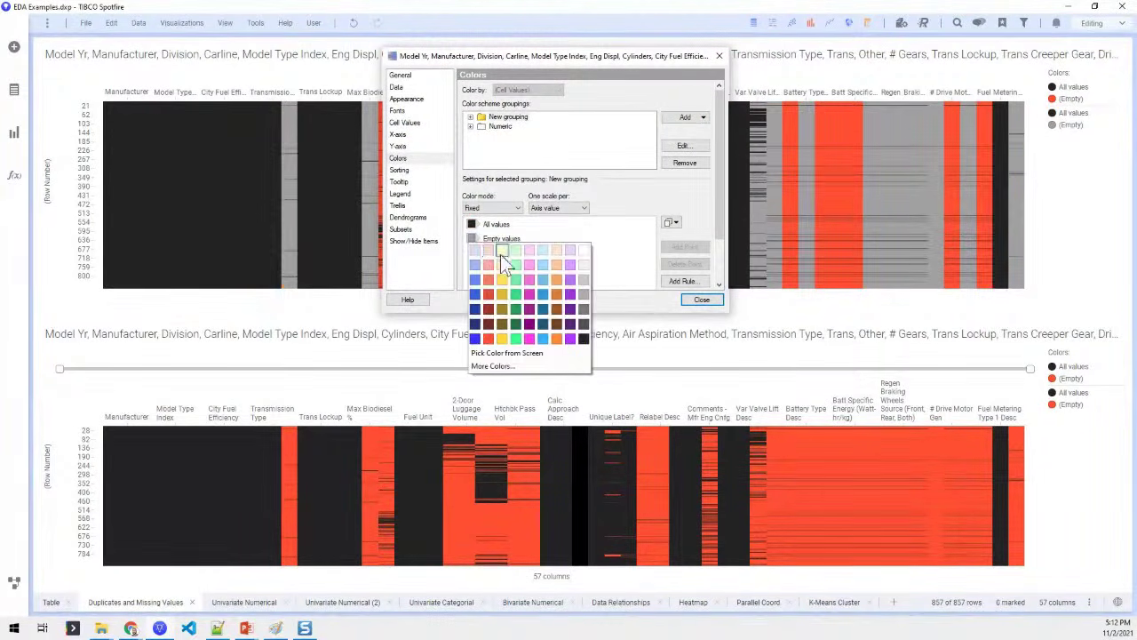
{"action": "left_click", "coordinate": [489, 338]}
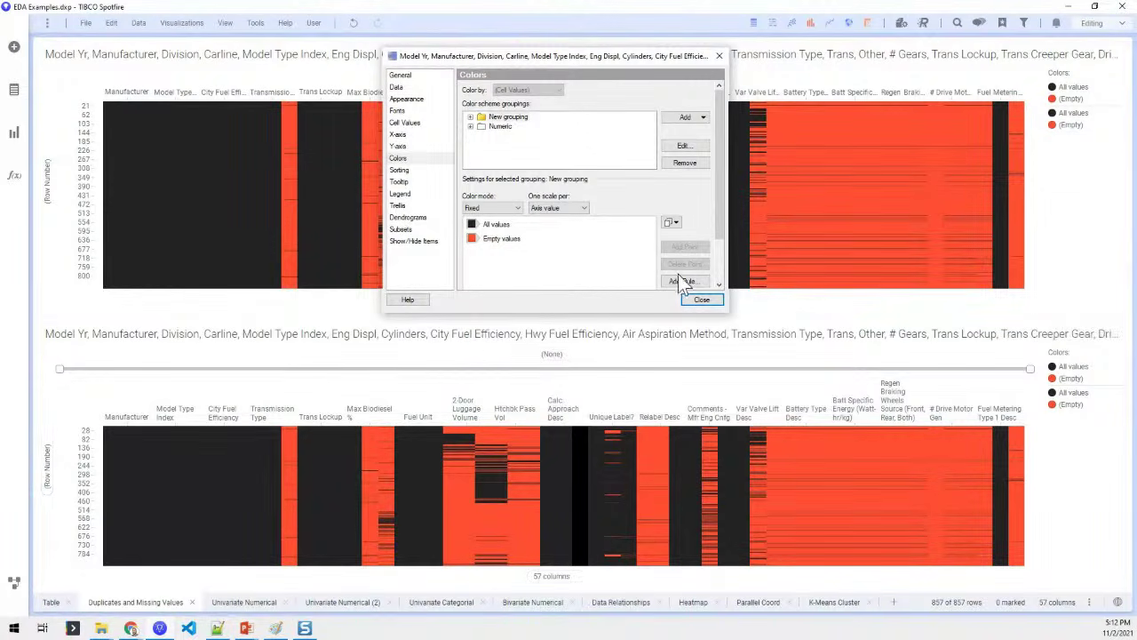
{"action": "left_click", "coordinate": [701, 300]}
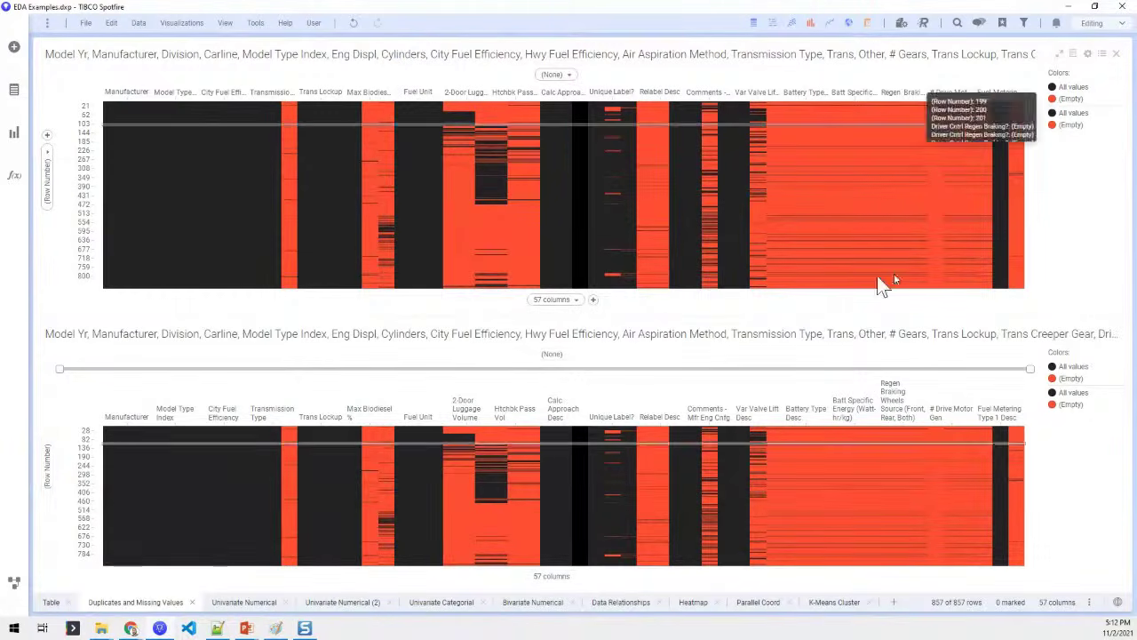
Step: Remove the upper heat map and narrow the remaining one's column range to Fuel Unit through Comments - Mfr Eng Cnfg
{"action": "left_click", "coordinate": [1117, 55]}
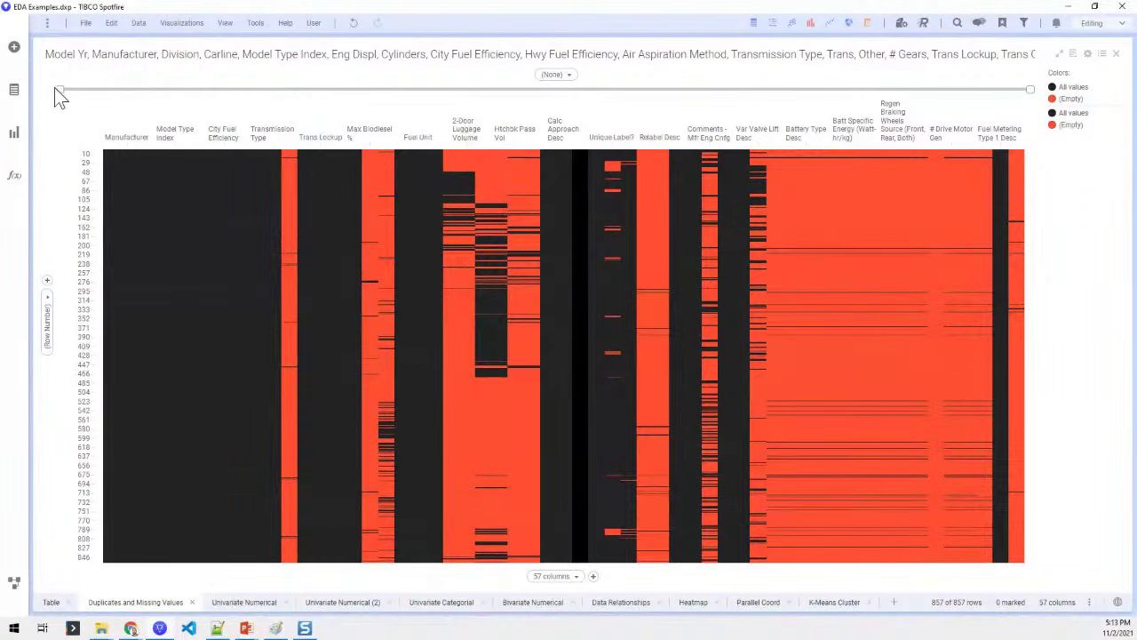
{"action": "right_click", "coordinate": [189, 114]}
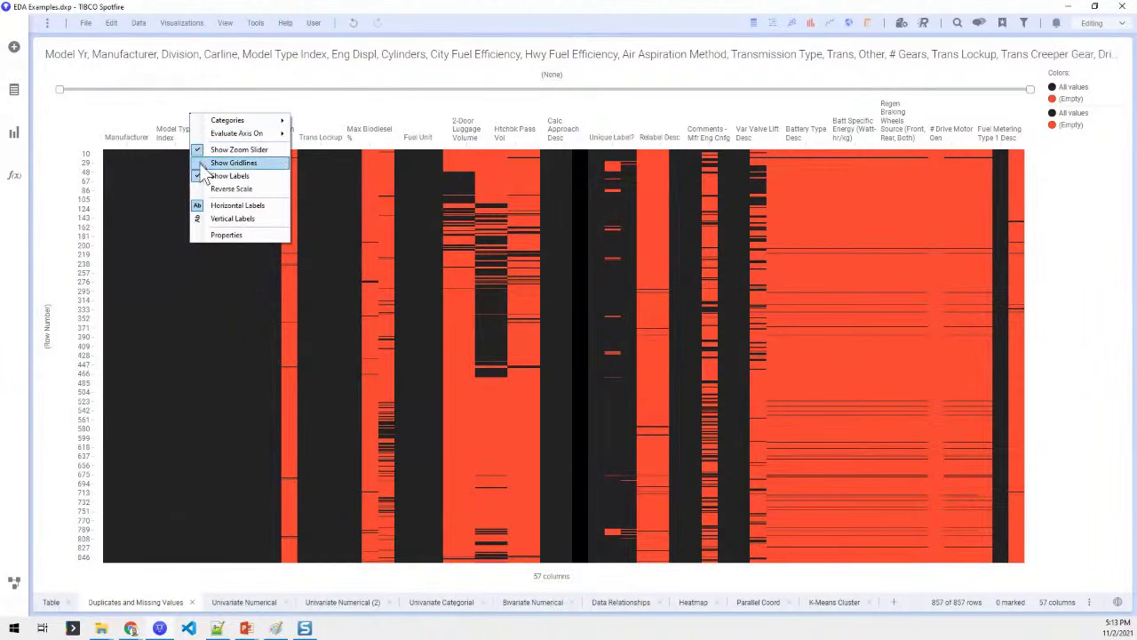
{"action": "left_click", "coordinate": [61, 94]}
{"action": "left_click_drag", "start_coordinate": [64, 89], "coordinate": [551, 92]}
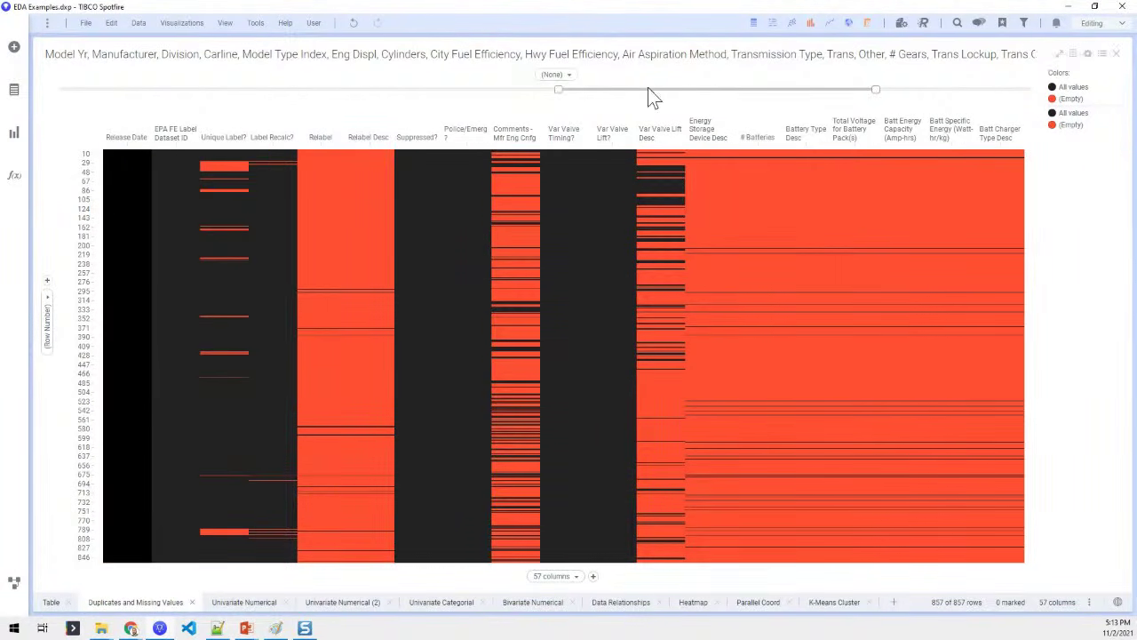
{"action": "left_click_drag", "start_coordinate": [641, 92], "coordinate": [460, 96]}
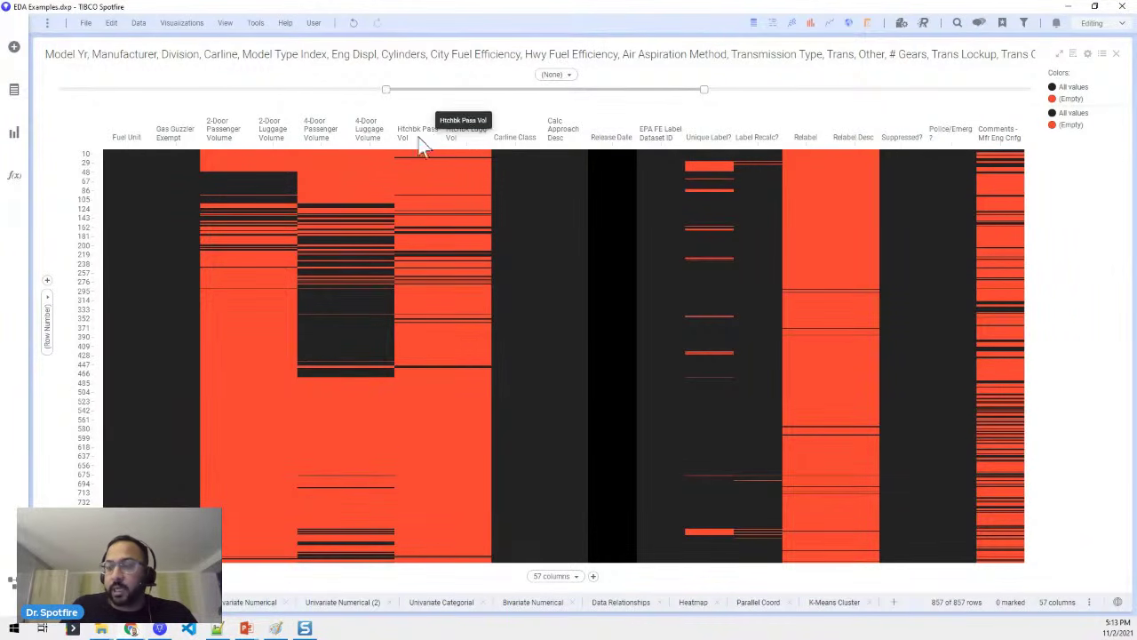
Step: In the Vehicle Data canvas, insert a Calculate new column transformation following the Change data types step
{"action": "left_click", "coordinate": [12, 586]}
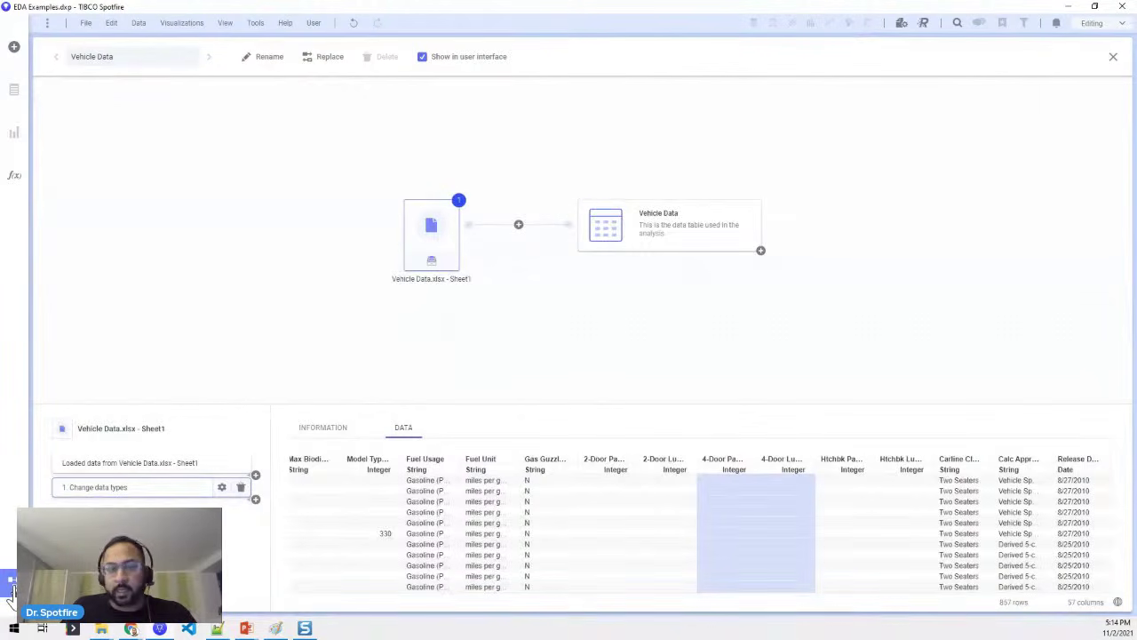
{"action": "left_click", "coordinate": [255, 499]}
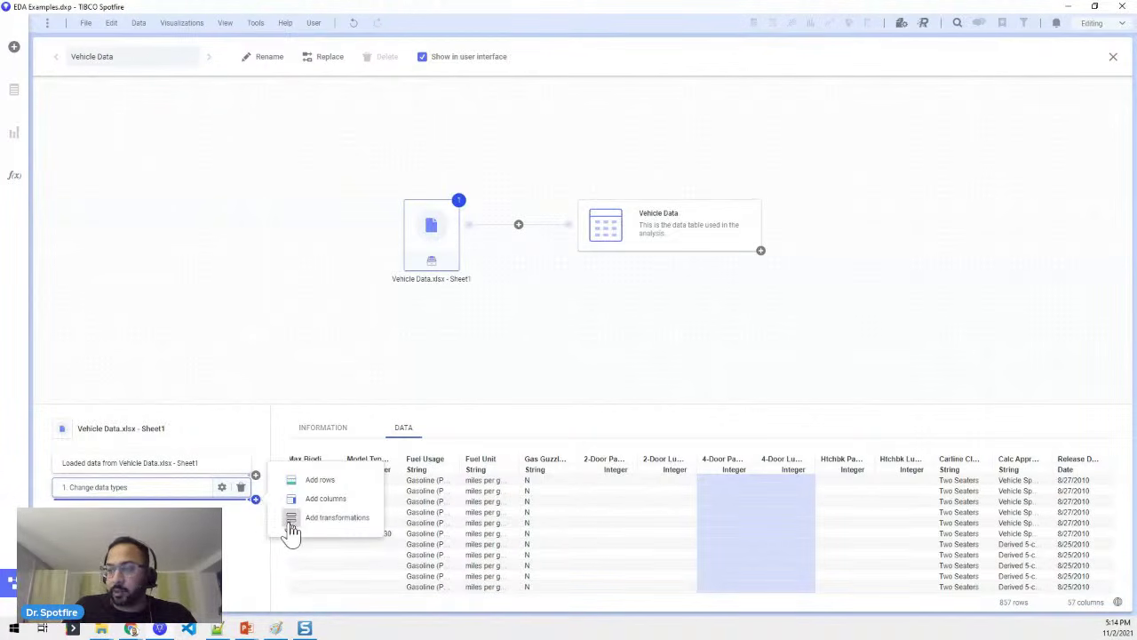
{"action": "left_click", "coordinate": [320, 517]}
{"action": "left_click", "coordinate": [513, 262]}
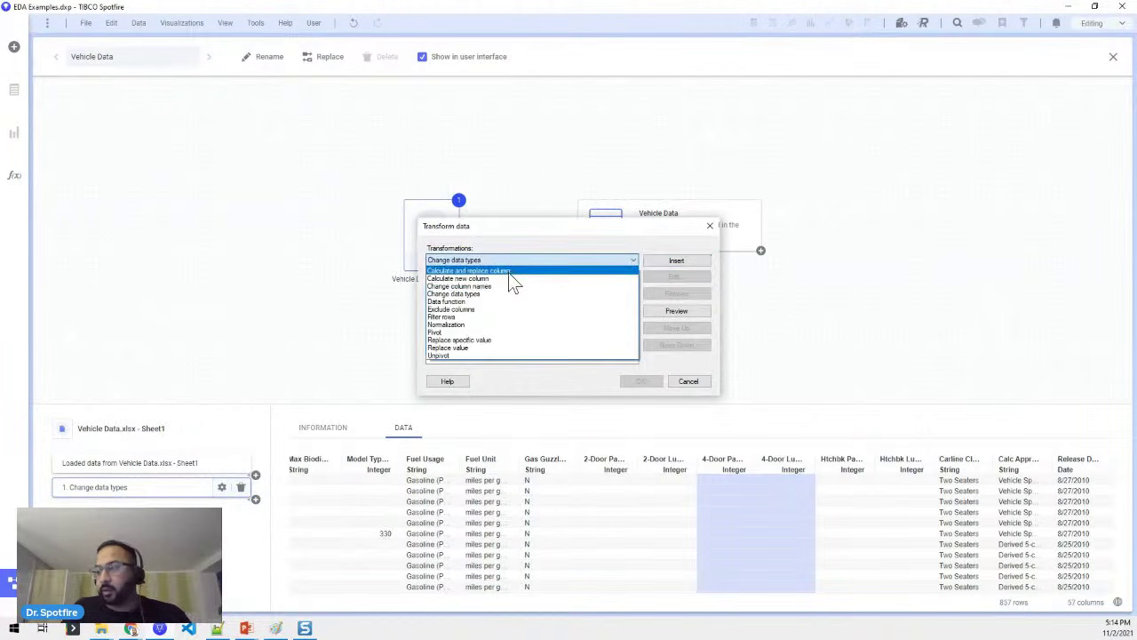
{"action": "left_click", "coordinate": [504, 278]}
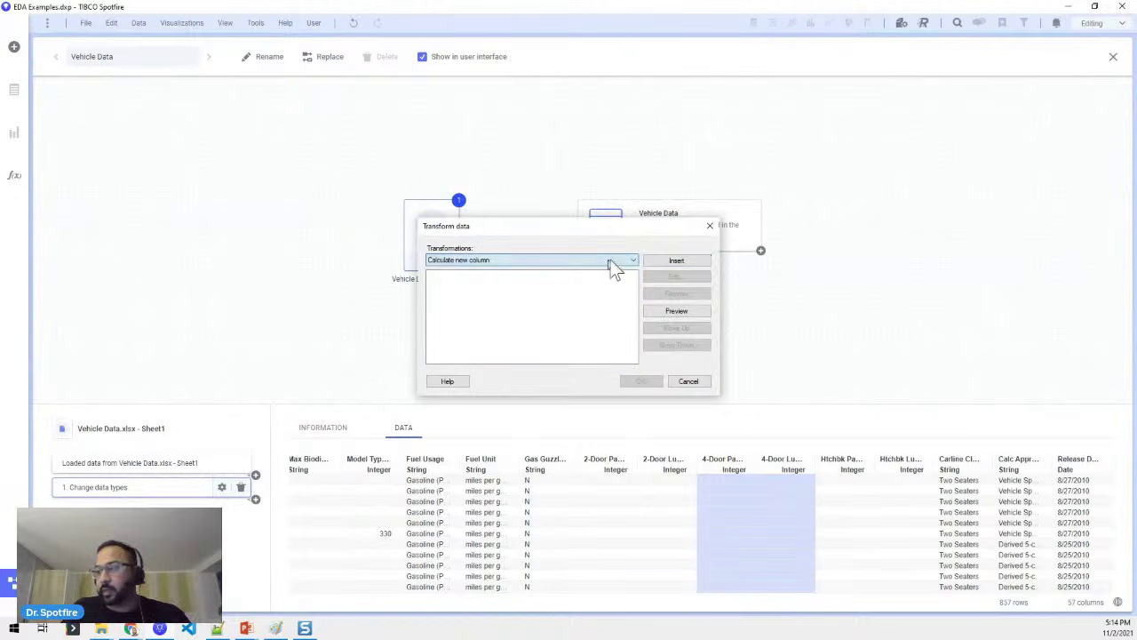
{"action": "left_click", "coordinate": [674, 262]}
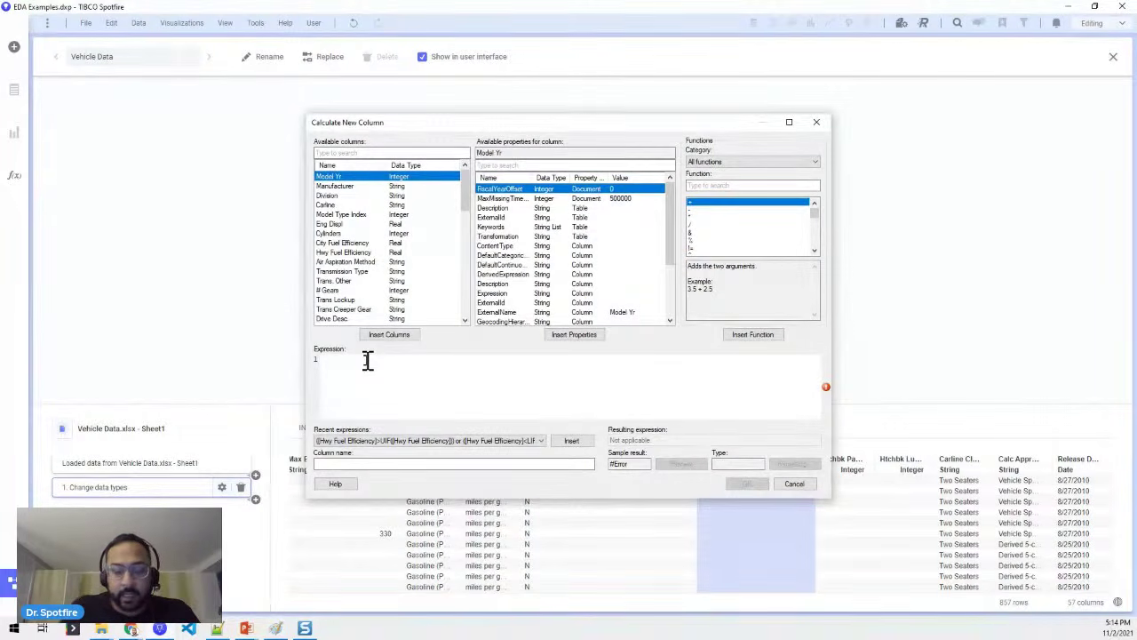
Step: Build a Sum expression from the 2-Door and 4-Door Passenger and Luggage Volume columns plus Htchbk Pass Vol and Htchbk Lugg Vol
{"action": "type", "text": "Sum("}
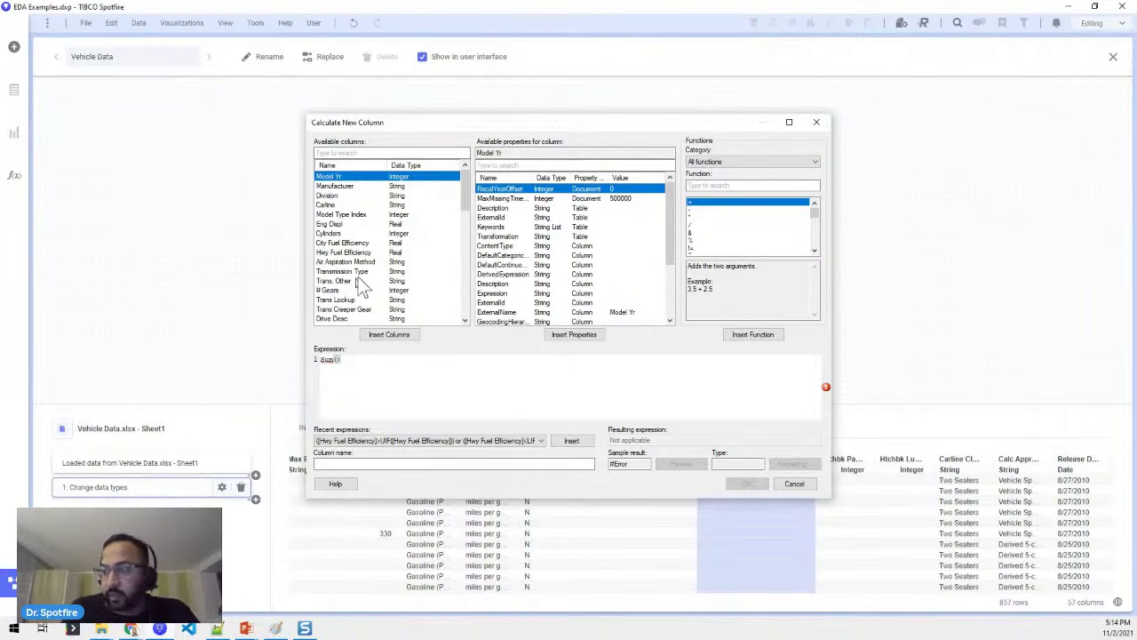
{"action": "scroll", "coordinate": [359, 283], "scroll_direction": "down", "scroll_amount": 1}
{"action": "scroll", "coordinate": [362, 267], "scroll_direction": "up", "scroll_amount": 2}
{"action": "left_click", "coordinate": [362, 154]}
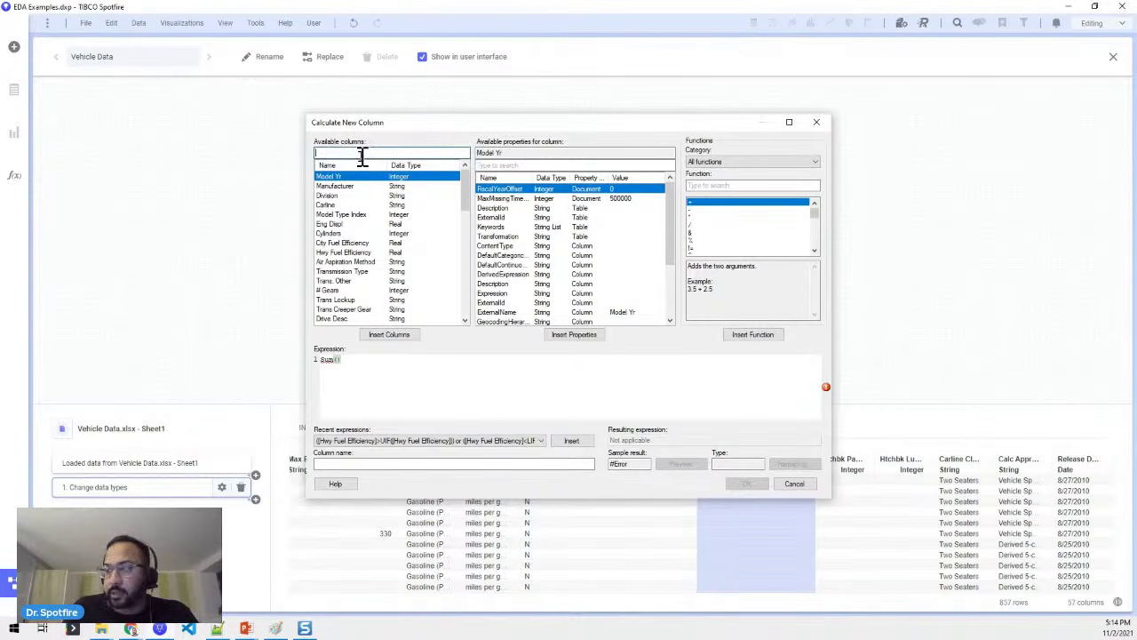
{"action": "type", "text": "vol"}
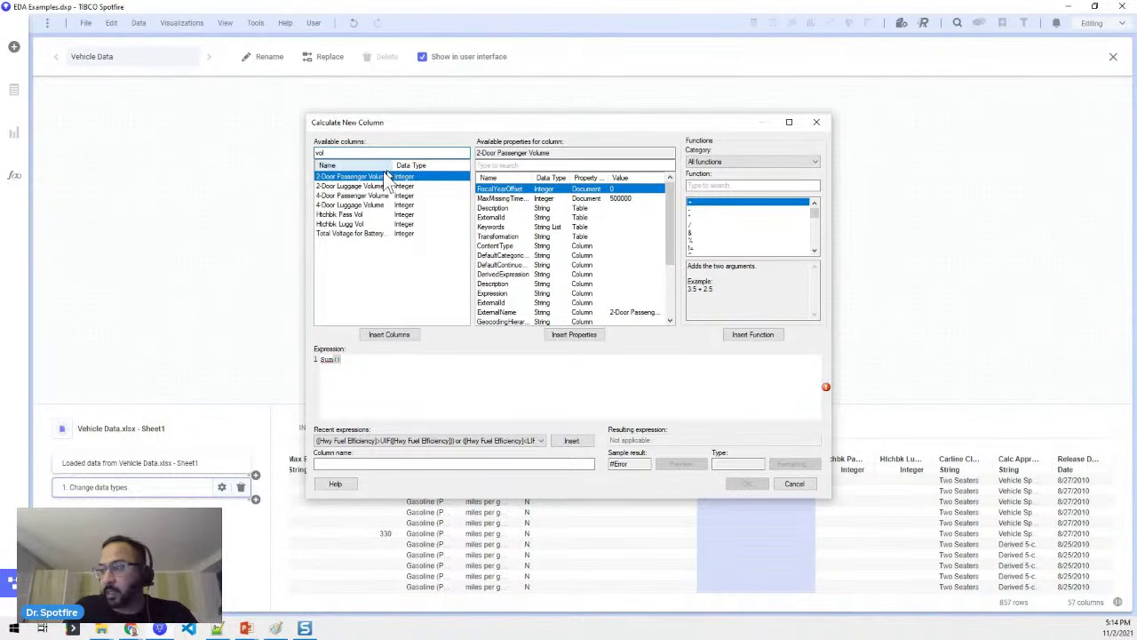
{"action": "left_click_drag", "start_coordinate": [378, 178], "coordinate": [378, 224]}
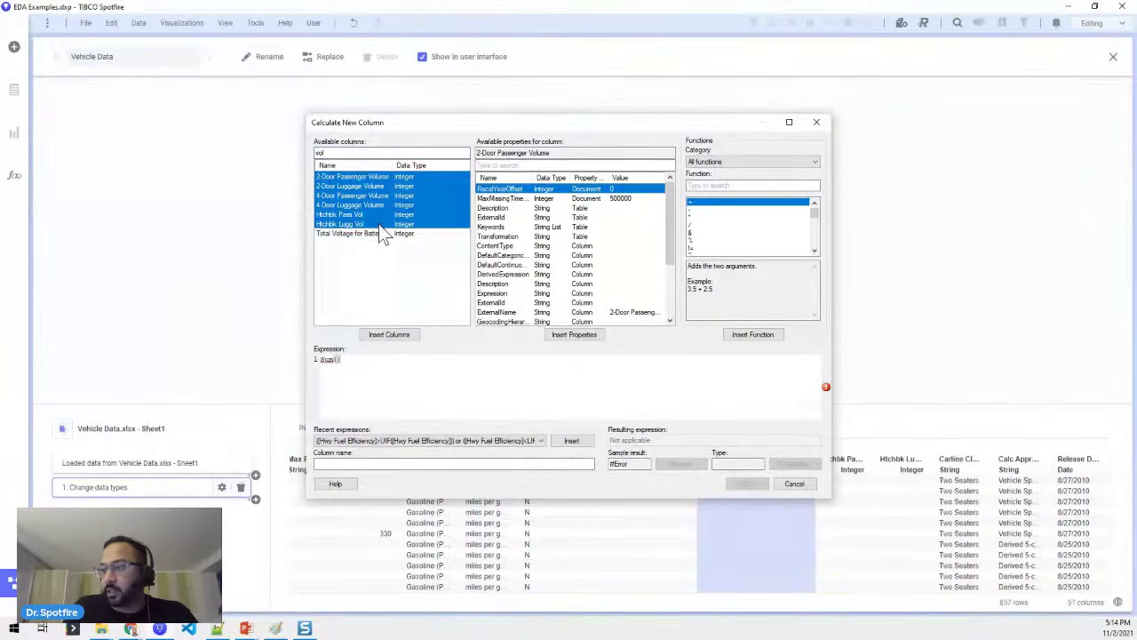
{"action": "left_click", "coordinate": [388, 334]}
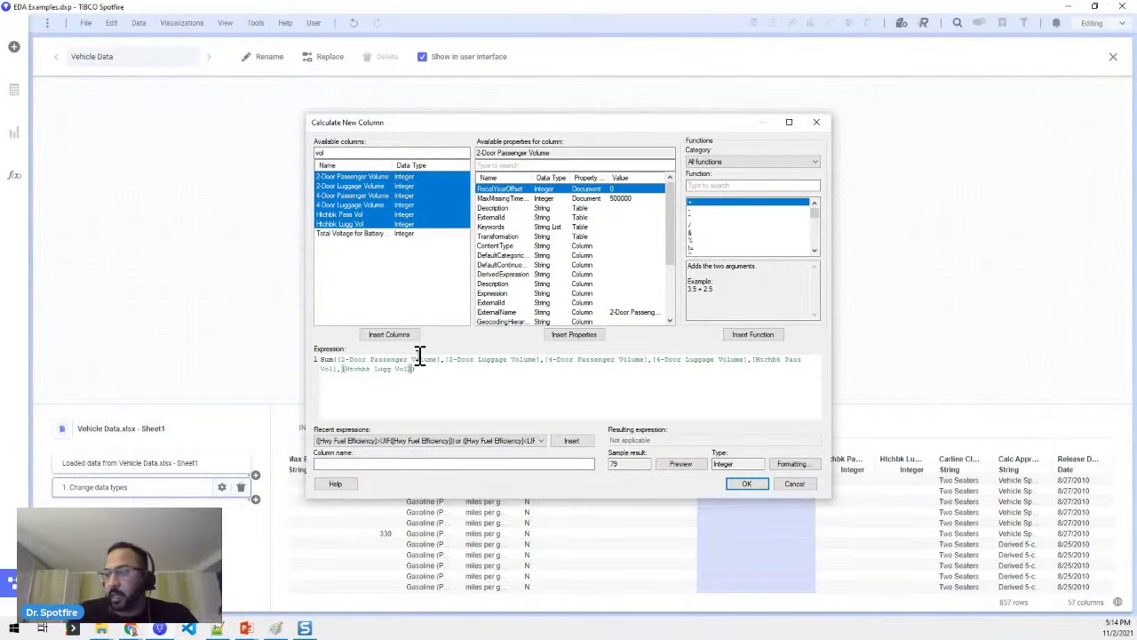
Step: Name the calculated column Interior Volume and apply the transformation to the data
{"action": "left_click", "coordinate": [370, 463]}
{"action": "type", "text": "Inte"}
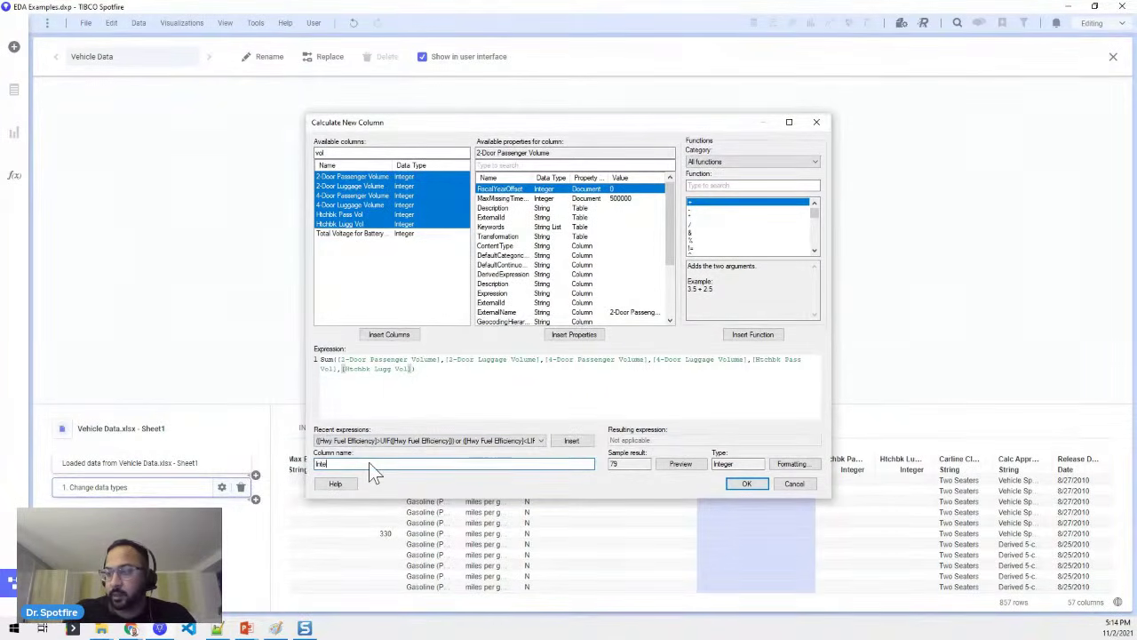
{"action": "type", "text": "rior Volume"}
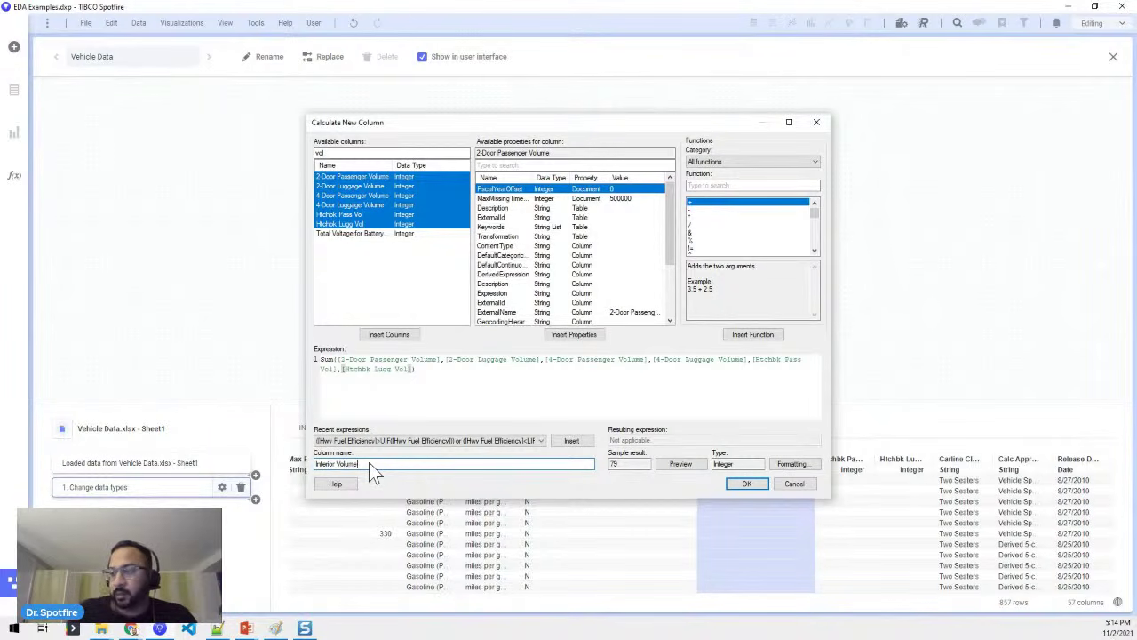
{"action": "left_click", "coordinate": [747, 485]}
{"action": "left_click", "coordinate": [649, 388]}
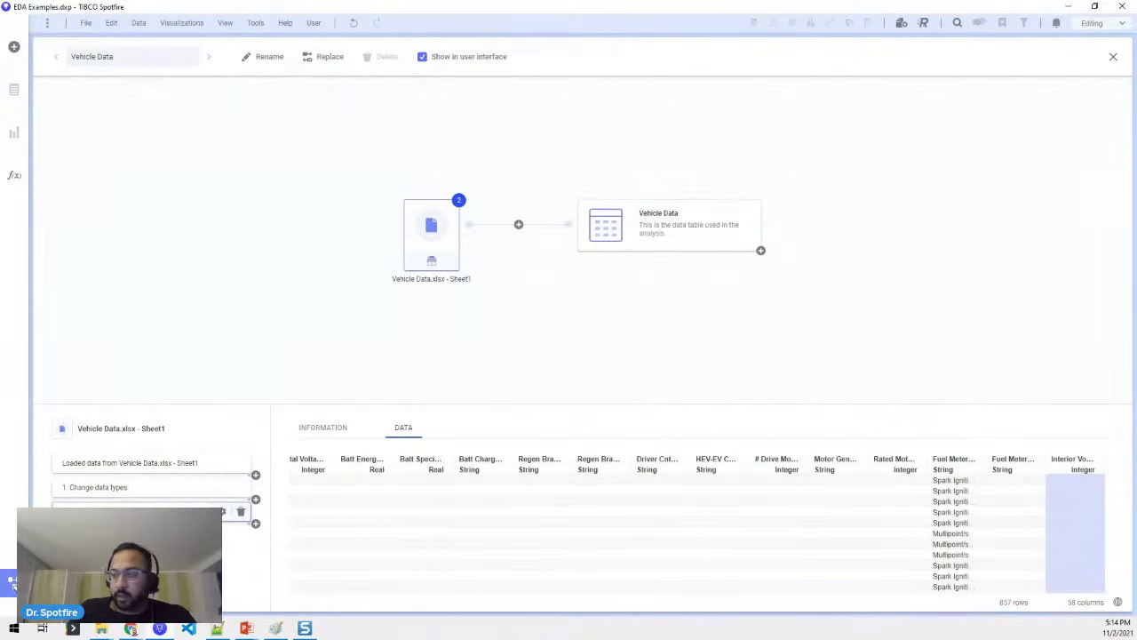
Step: Return to the heat map, add Interior Volume to its cell values, and extend the visible column range to the last column
{"action": "left_click", "coordinate": [1113, 56]}
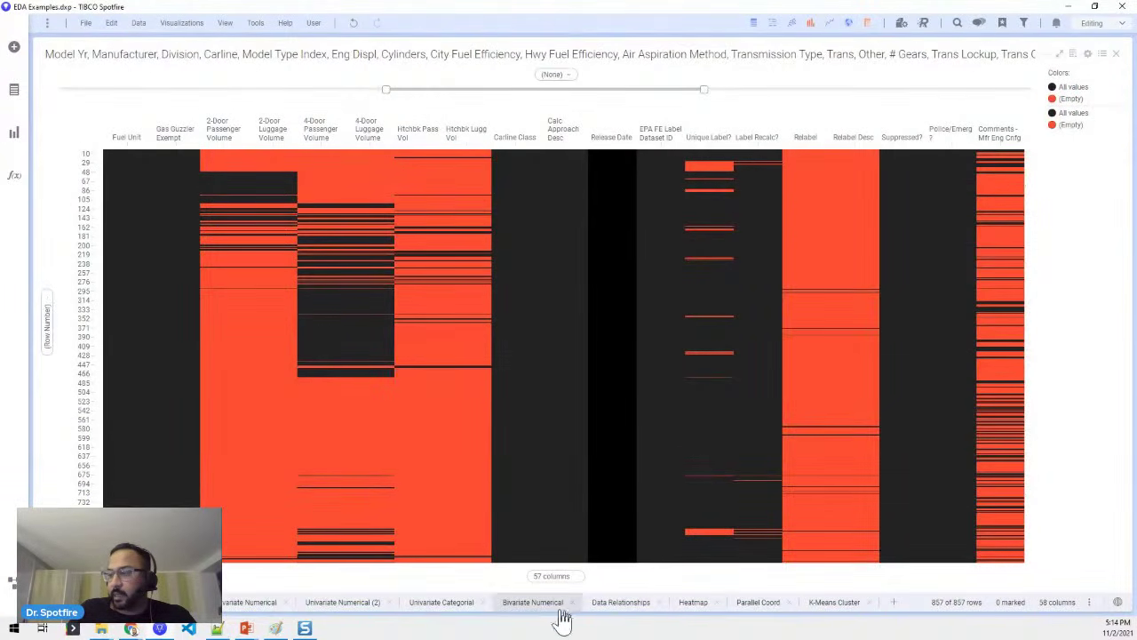
{"action": "left_click", "coordinate": [554, 576]}
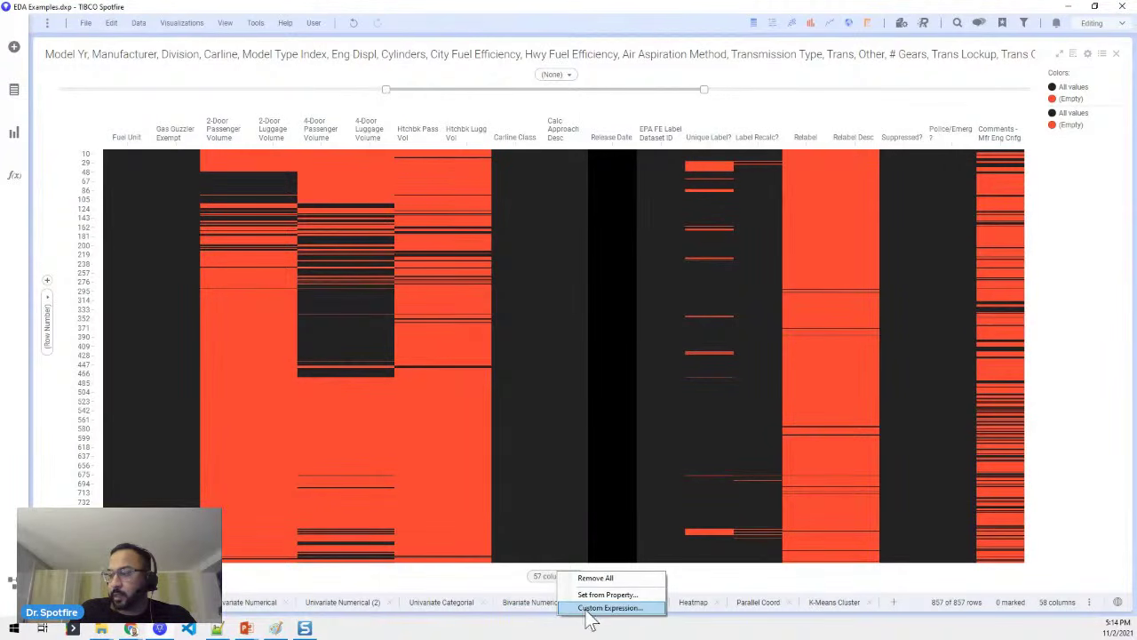
{"action": "left_click", "coordinate": [542, 576]}
{"action": "left_click", "coordinate": [543, 279]}
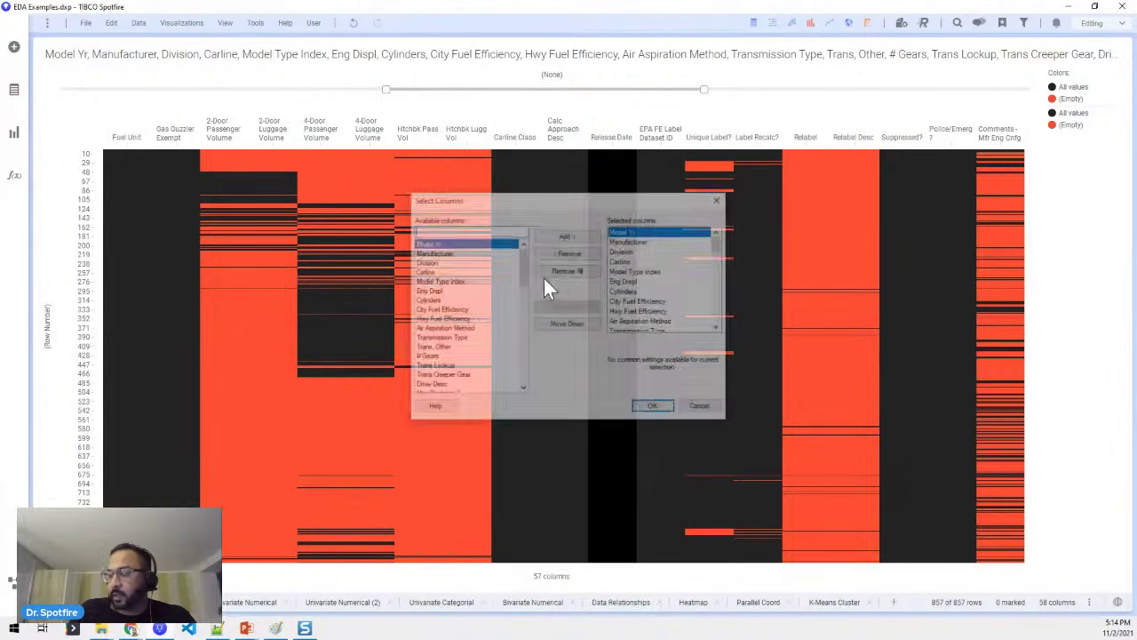
{"action": "left_click_drag", "start_coordinate": [521, 271], "coordinate": [529, 389]}
{"action": "left_click", "coordinate": [470, 377]}
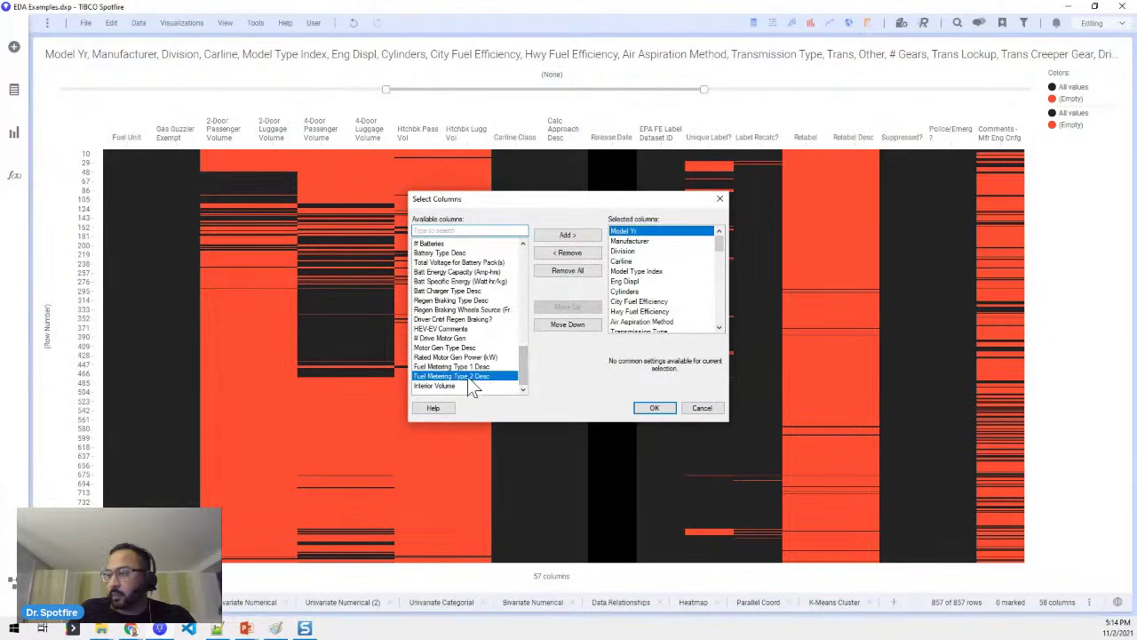
{"action": "left_click", "coordinate": [444, 386]}
{"action": "left_click", "coordinate": [566, 234]}
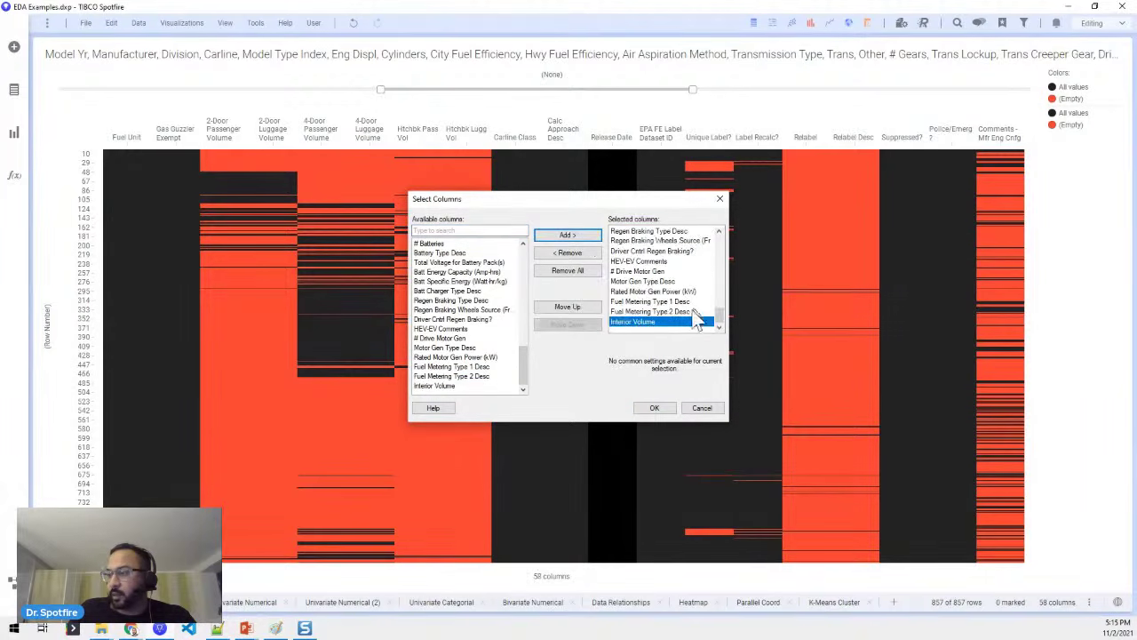
{"action": "left_click", "coordinate": [654, 408]}
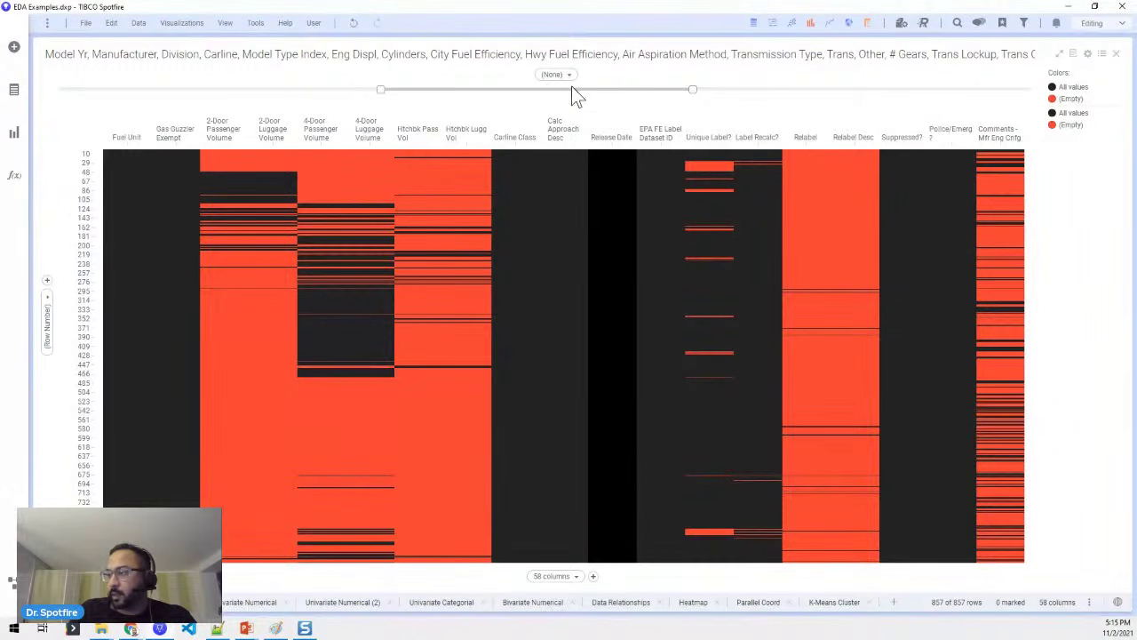
{"action": "left_click_drag", "start_coordinate": [573, 90], "coordinate": [1035, 91]}
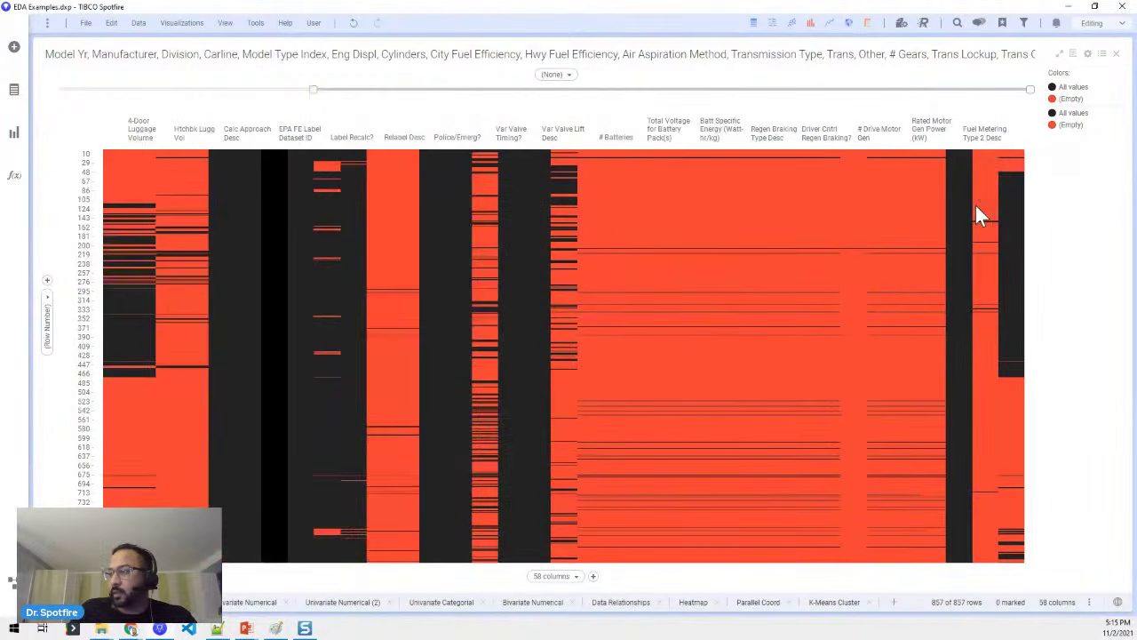
{"action": "scroll", "coordinate": [965, 218], "scroll_direction": "down", "scroll_amount": 2}
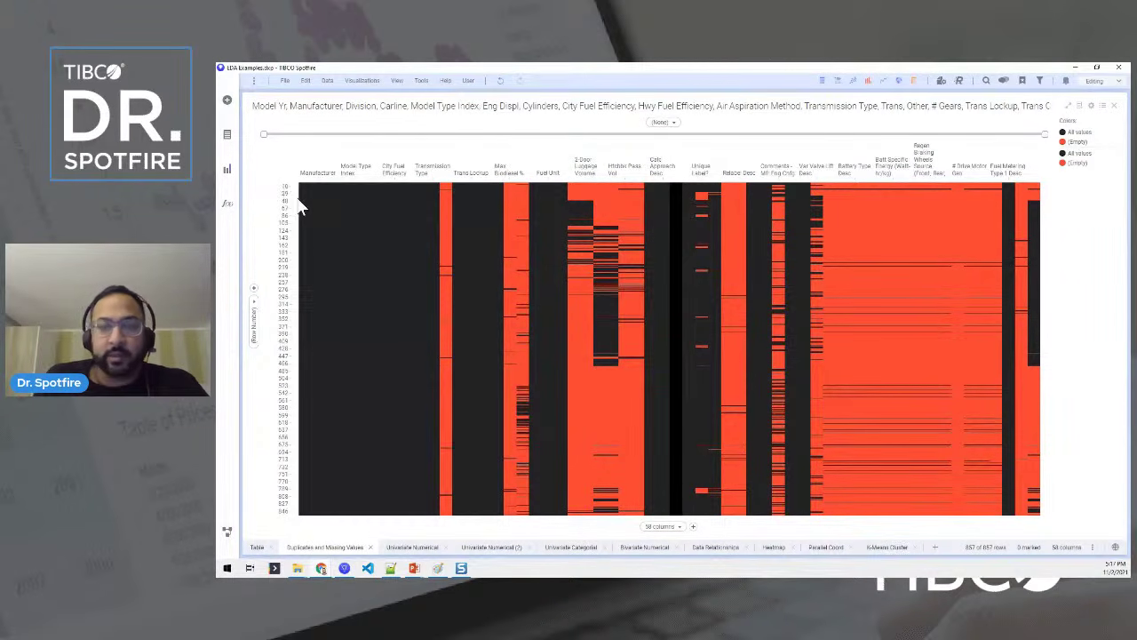
Step: Show the column settings of 2-Door Passenger Volume from the data in the analysis
{"action": "left_click", "coordinate": [226, 173]}
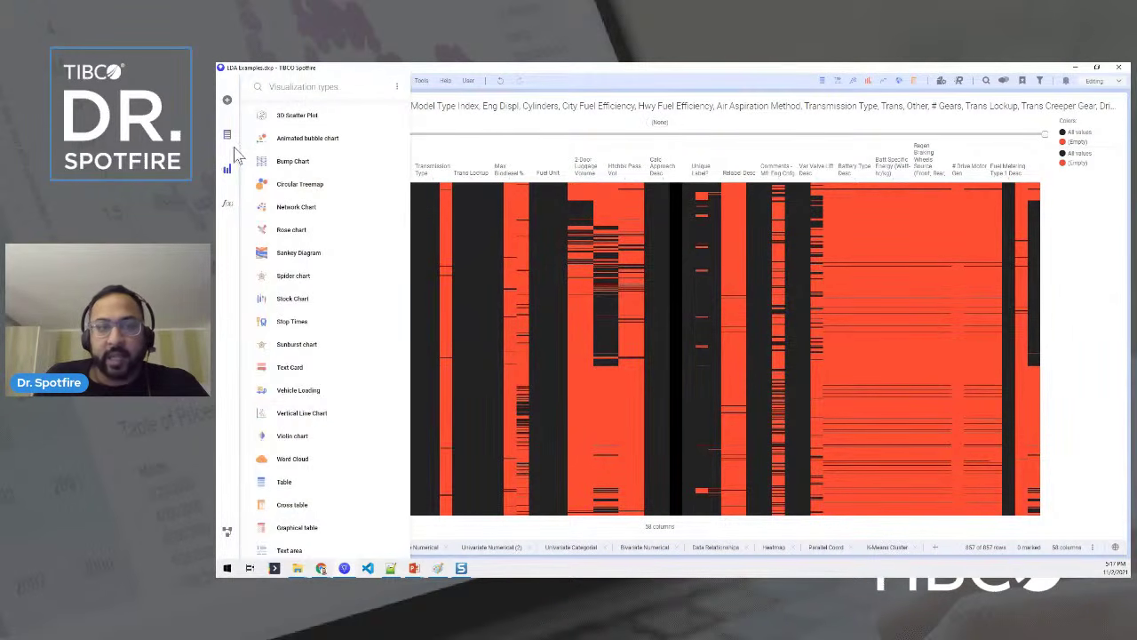
{"action": "left_click", "coordinate": [229, 138]}
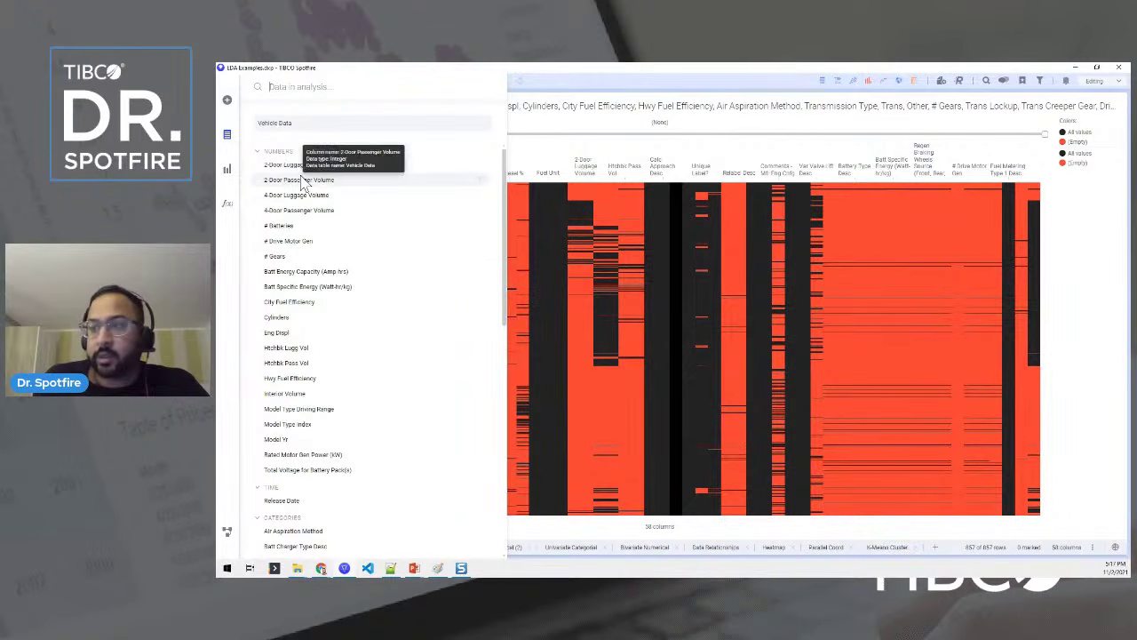
{"action": "left_click", "coordinate": [302, 180]}
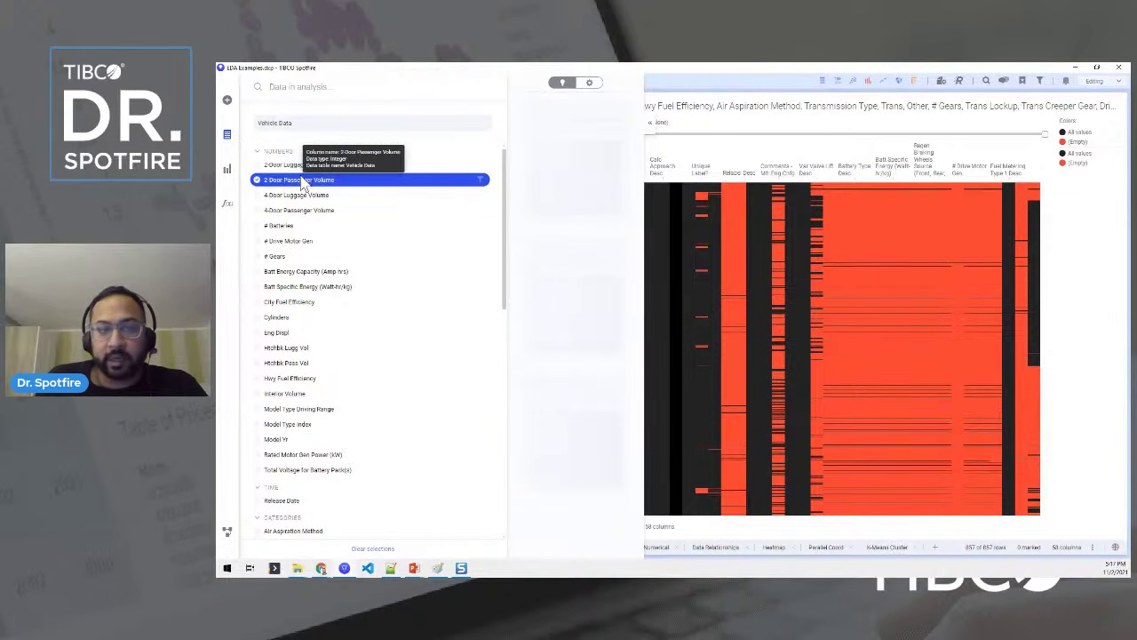
{"action": "left_click", "coordinate": [589, 84]}
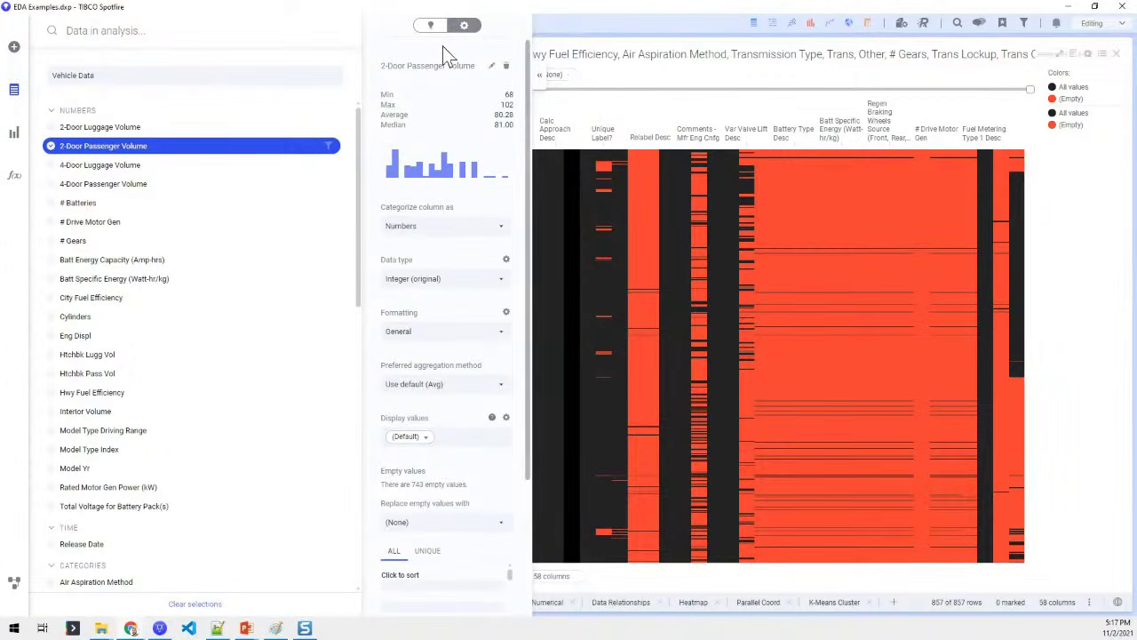
Step: Examine the options for replacing empty values in 2-Door Passenger Volume, trying Specific value, and compare them with the column's statistics
{"action": "scroll", "coordinate": [457, 185], "scroll_direction": "down", "scroll_amount": 1}
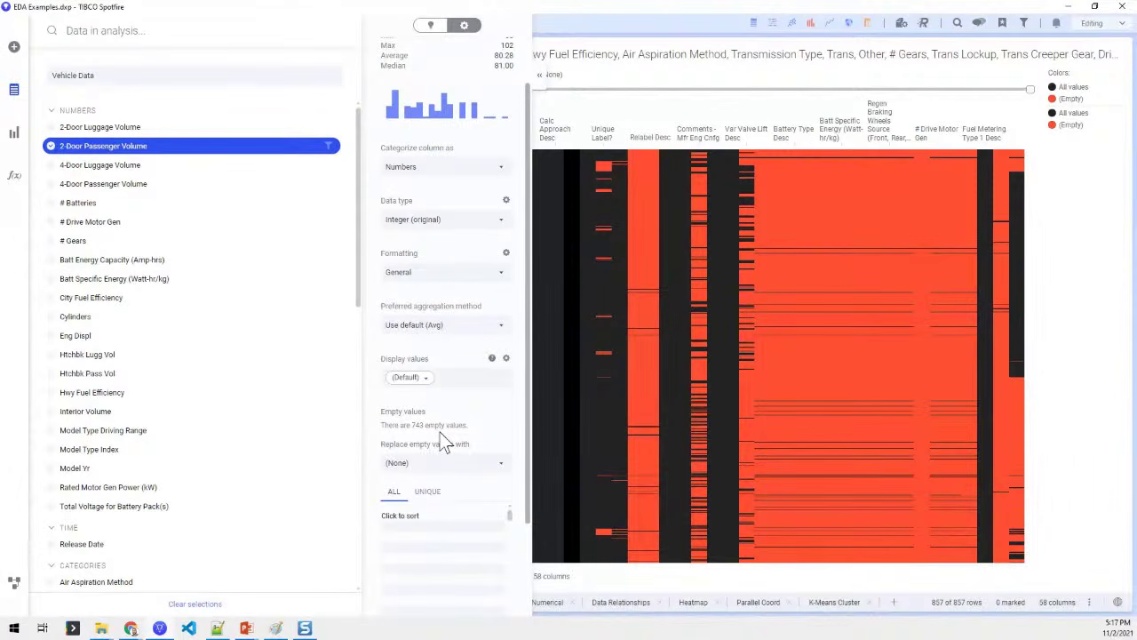
{"action": "left_click", "coordinate": [434, 465]}
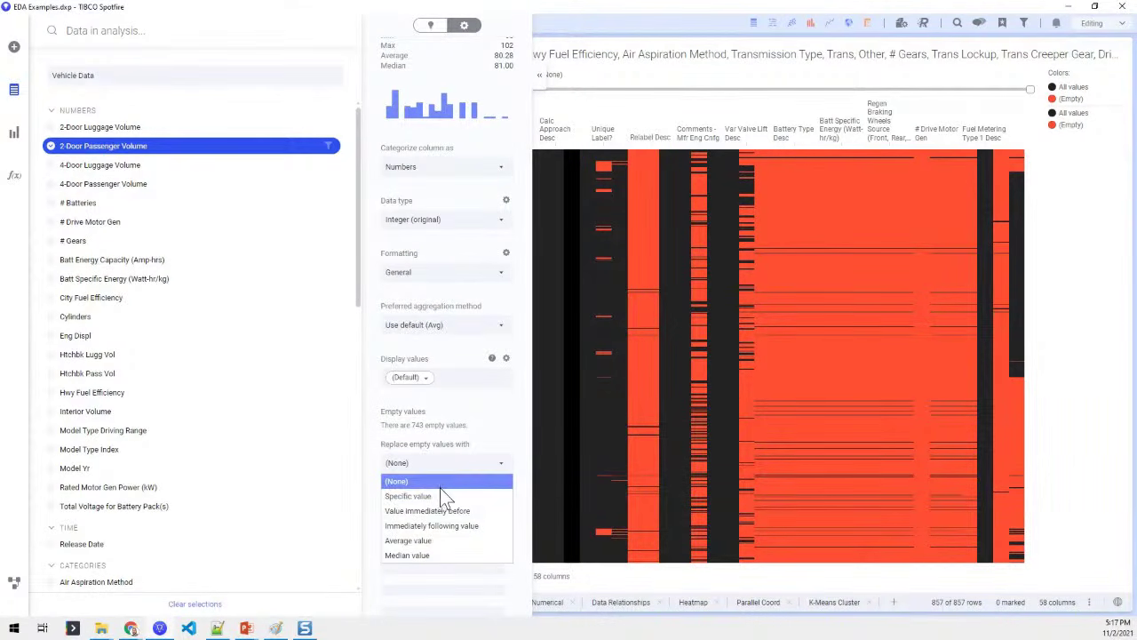
{"action": "left_click", "coordinate": [437, 494]}
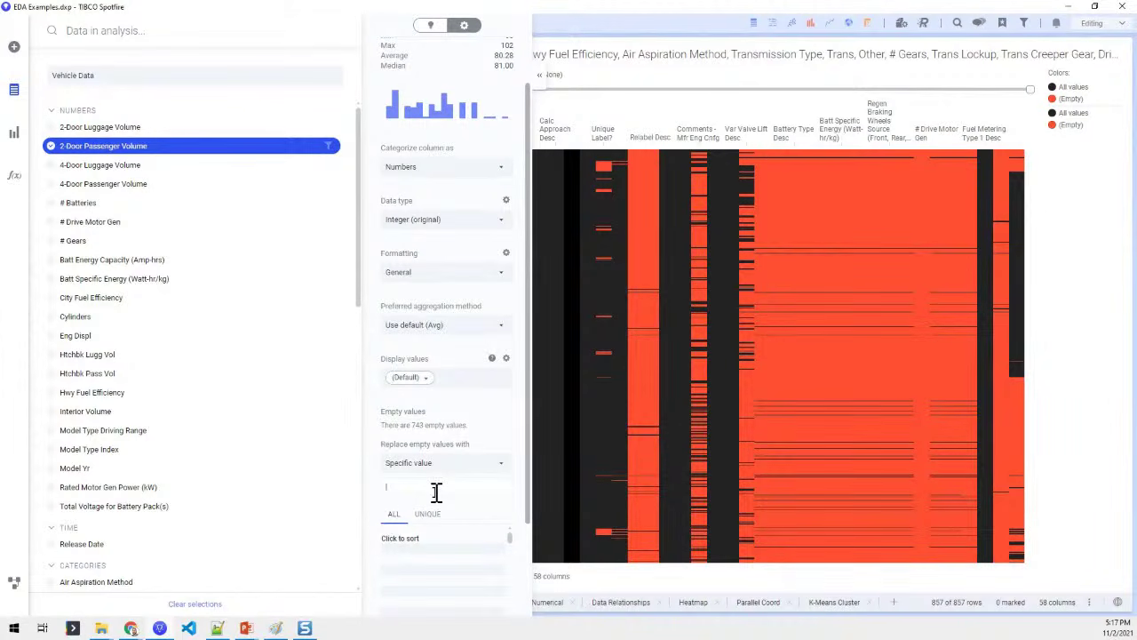
{"action": "left_click", "coordinate": [476, 469]}
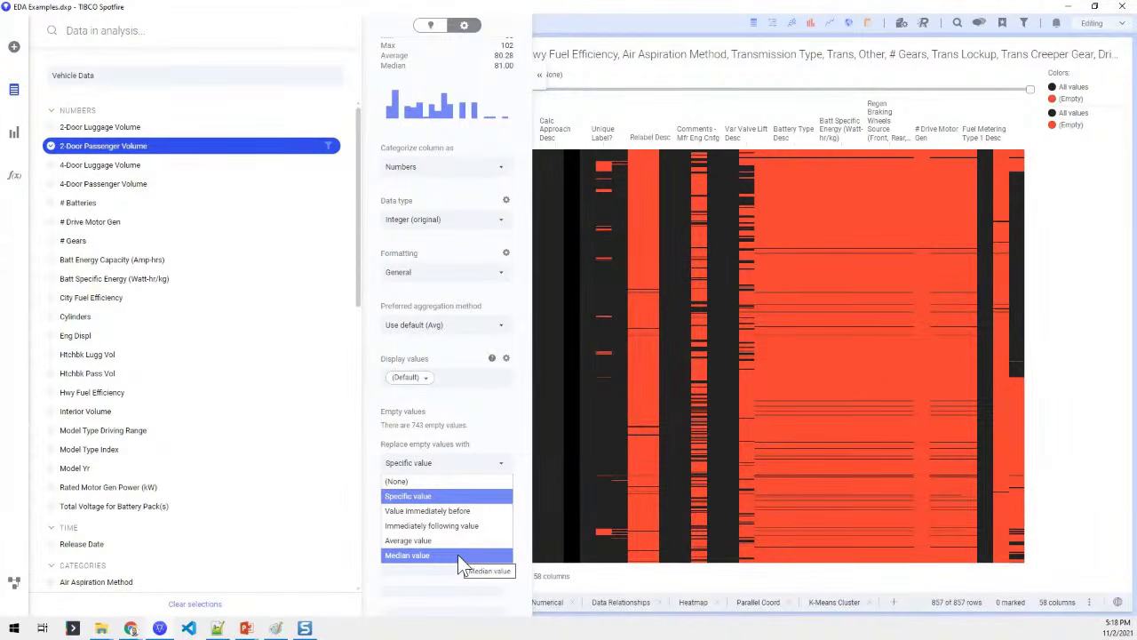
{"action": "scroll", "coordinate": [462, 366], "scroll_direction": "up", "scroll_amount": 2}
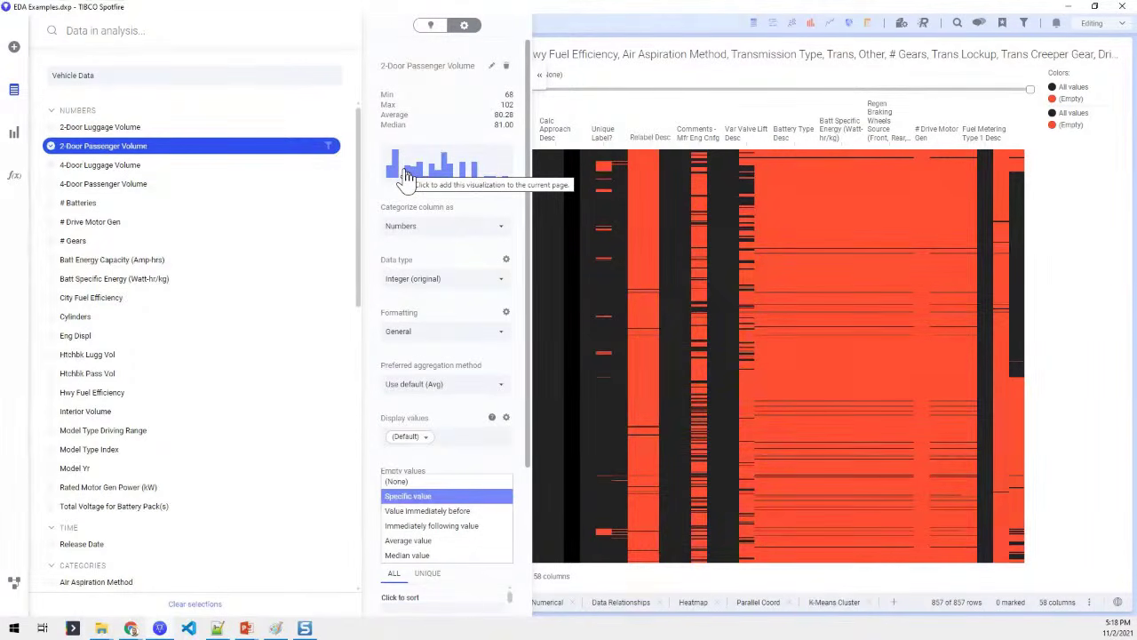
Step: Examine the 4-Door Passenger Volume column's statistics and empty-value settings, and view its unique values and all values
{"action": "left_click", "coordinate": [83, 183]}
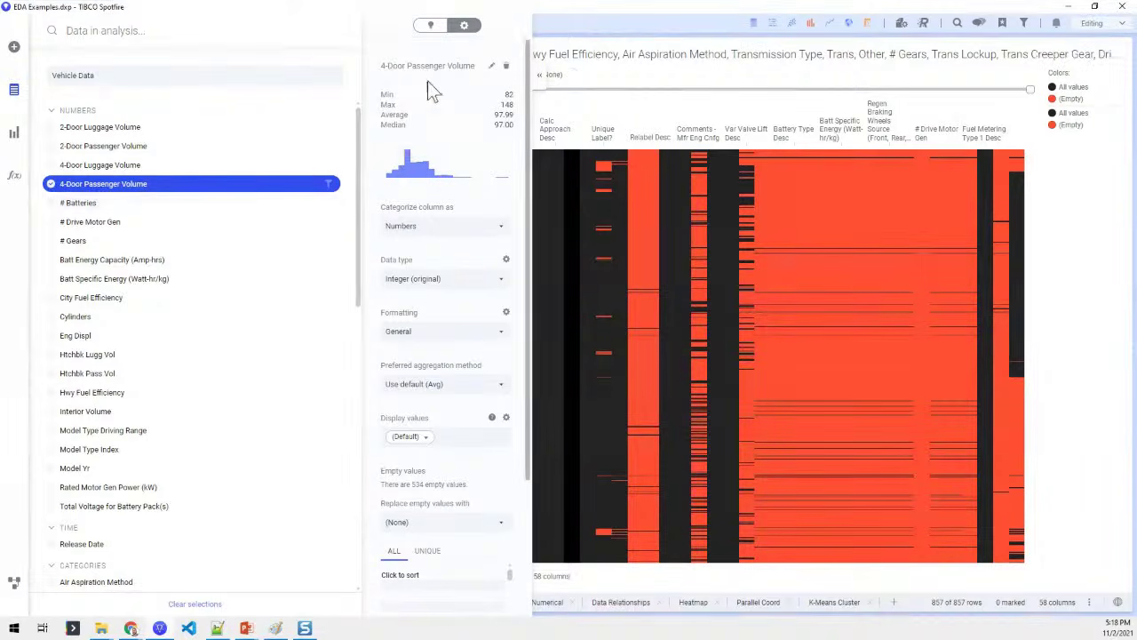
{"action": "scroll", "coordinate": [451, 233], "scroll_direction": "down", "scroll_amount": 2}
{"action": "scroll", "coordinate": [414, 368], "scroll_direction": "up", "scroll_amount": 2}
{"action": "scroll", "coordinate": [470, 251], "scroll_direction": "down", "scroll_amount": 5}
{"action": "left_click", "coordinate": [429, 369]}
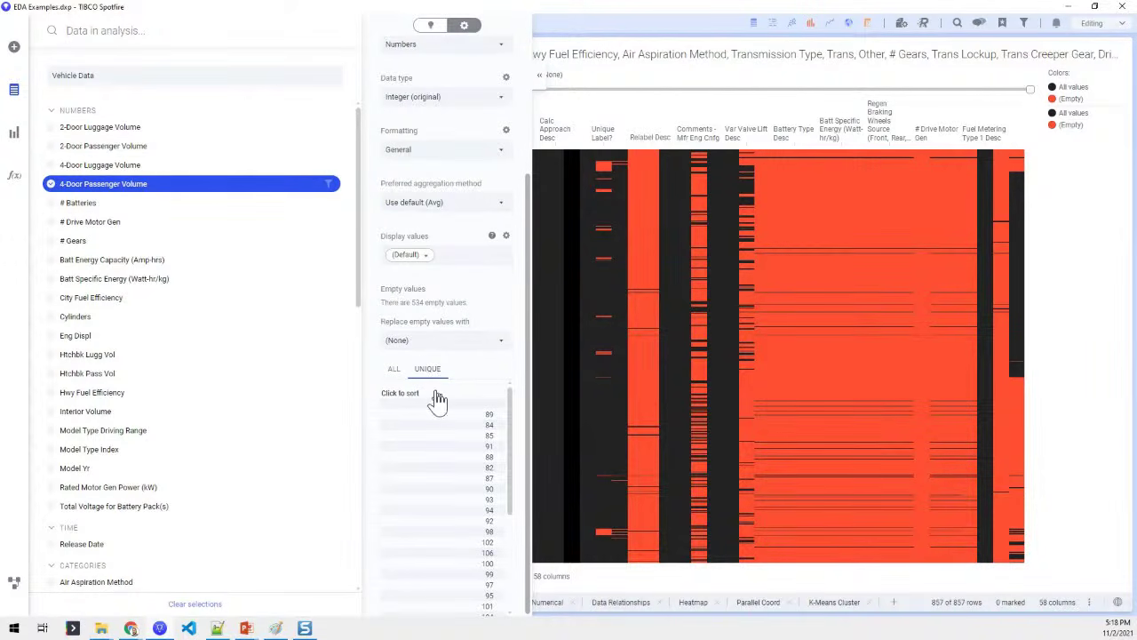
{"action": "left_click", "coordinate": [396, 372]}
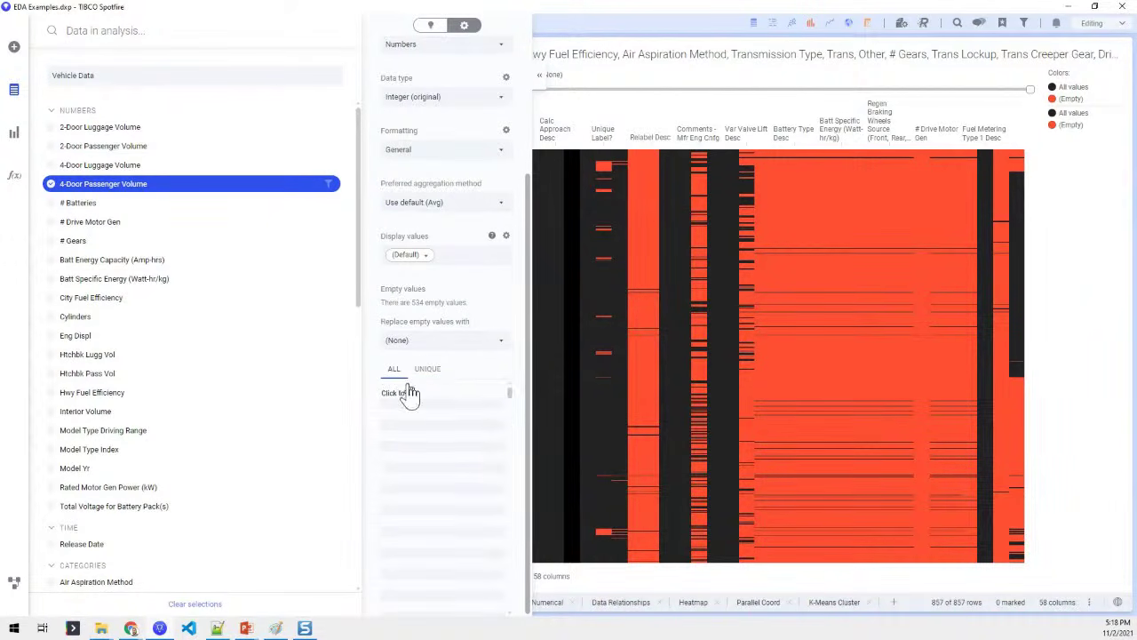
Step: Examine the # Gears column's statistics and unique values, and return to the heat map
{"action": "left_click", "coordinate": [176, 240]}
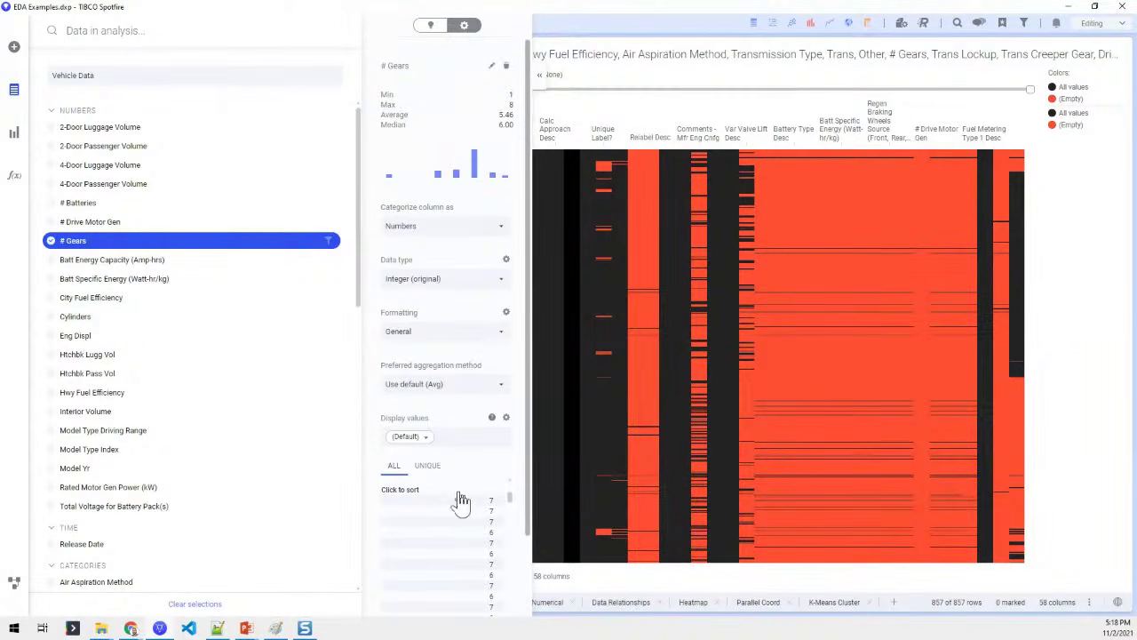
{"action": "left_click", "coordinate": [430, 467]}
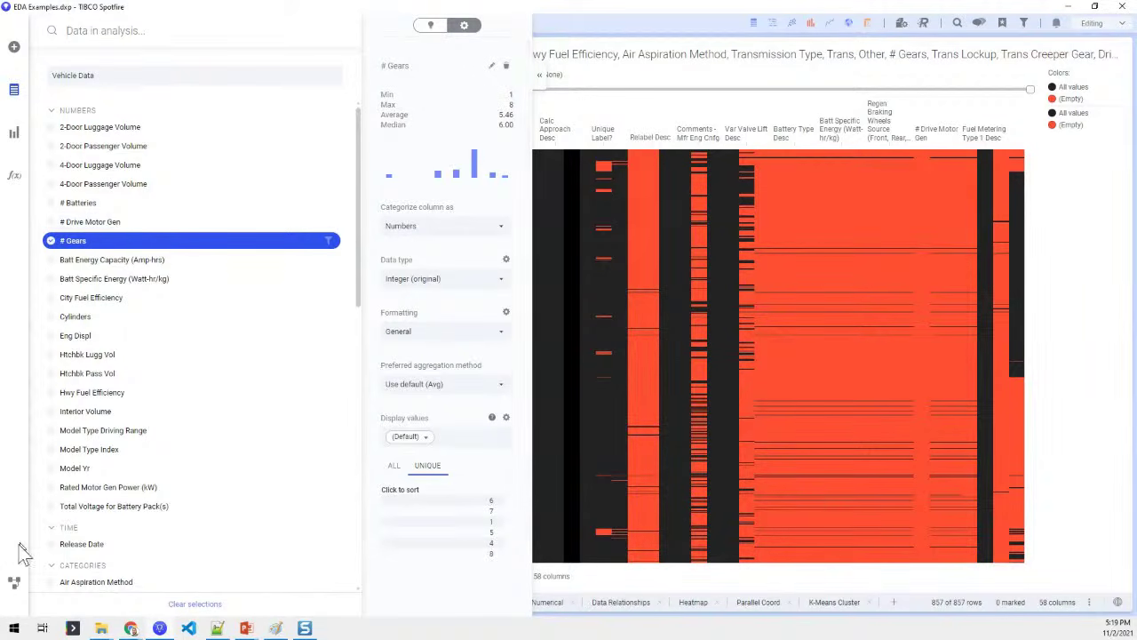
{"action": "left_click", "coordinate": [14, 583]}
{"action": "left_click", "coordinate": [16, 586]}
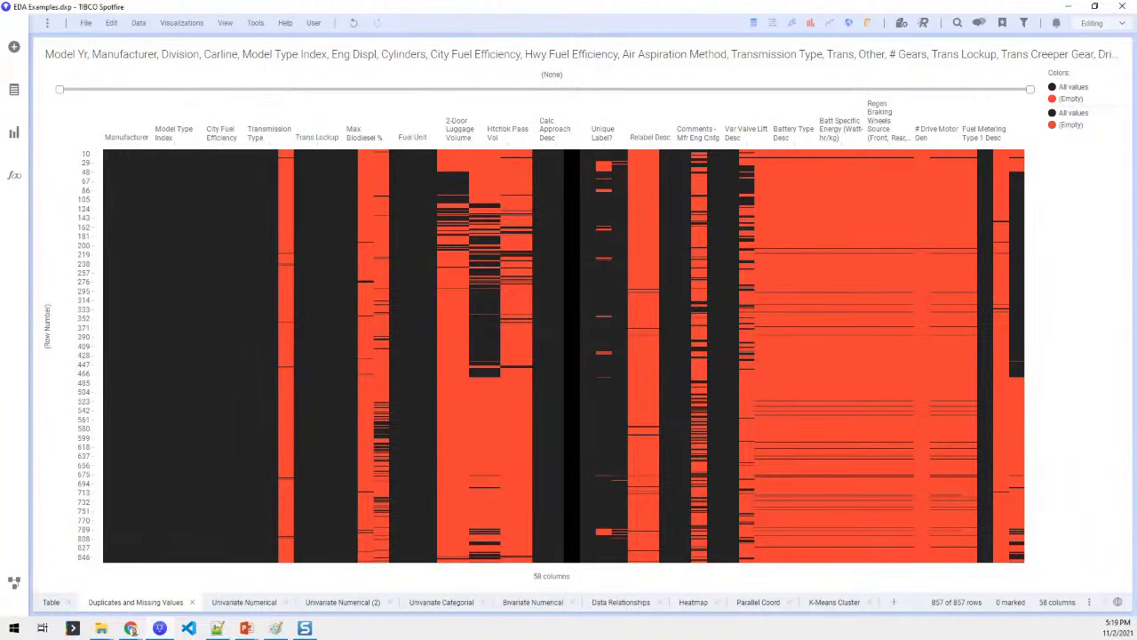
Step: Switch to Chrome and look through the TIBCO Data Function Library page for duplicate-handling functions, and return to Spotfire
{"action": "left_click", "coordinate": [131, 628]}
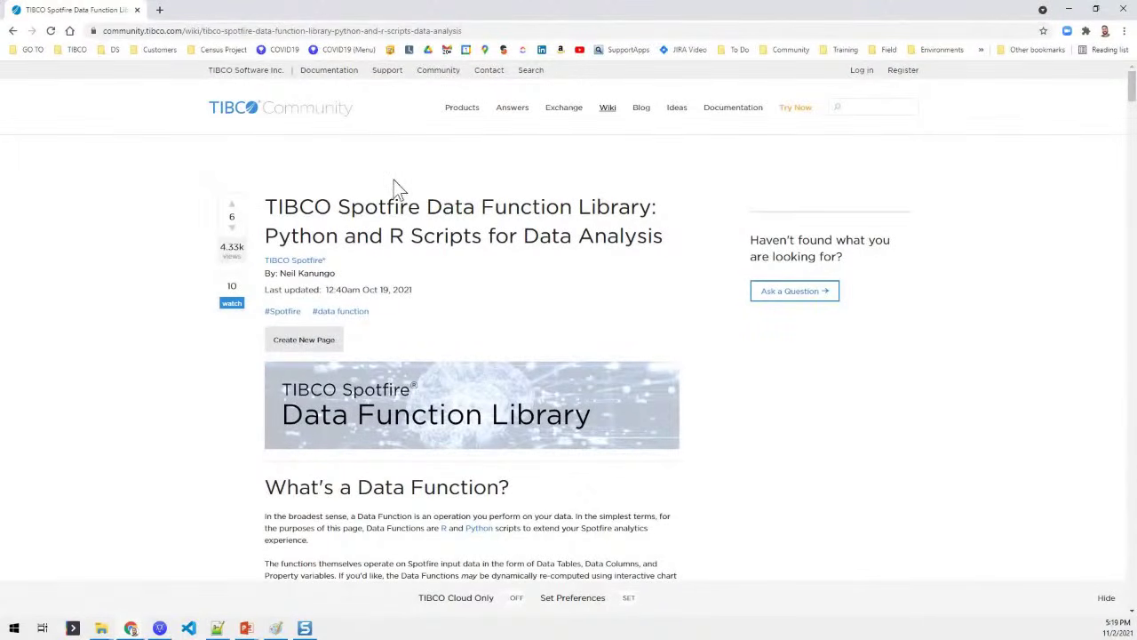
{"action": "scroll", "coordinate": [397, 189], "scroll_direction": "down", "scroll_amount": 5}
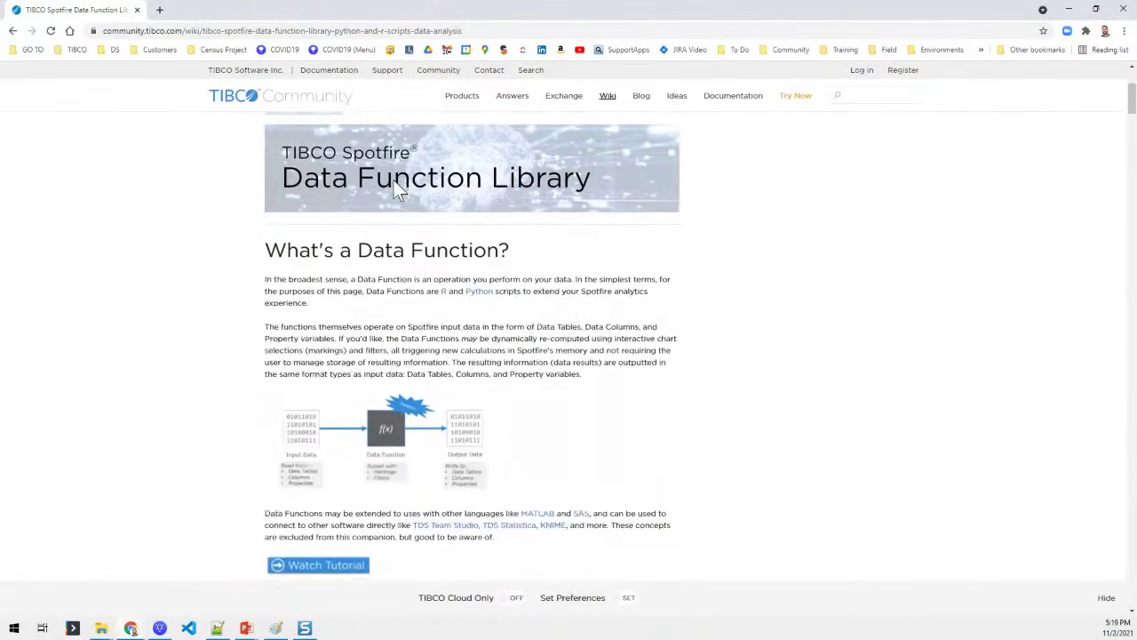
{"action": "scroll", "coordinate": [397, 189], "scroll_direction": "down", "scroll_amount": 5}
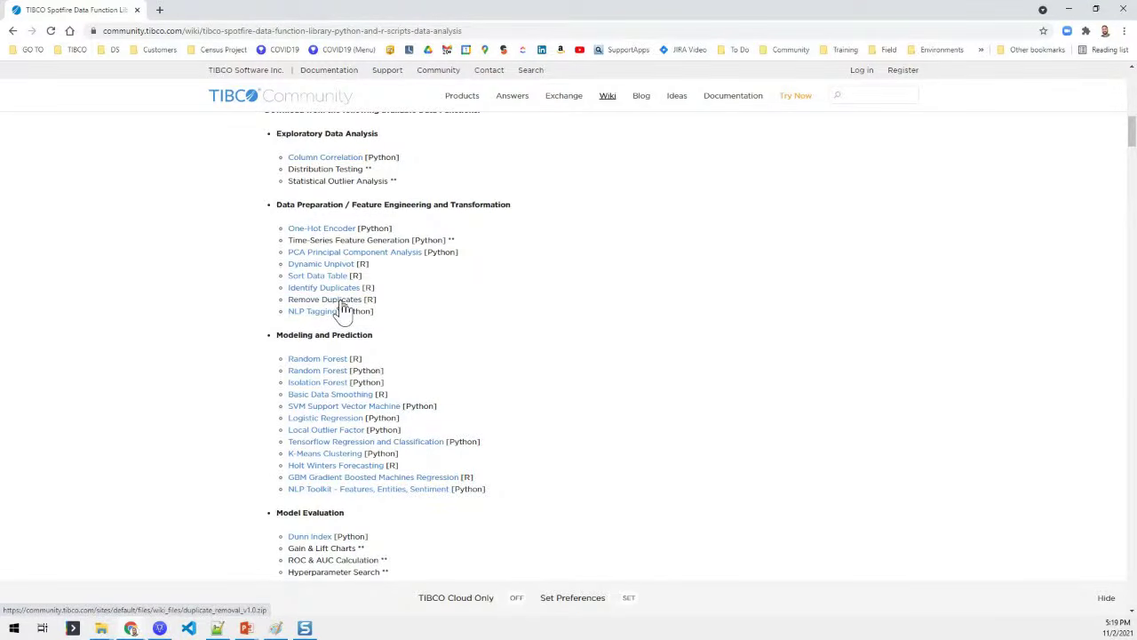
{"action": "left_click", "coordinate": [1069, 9]}
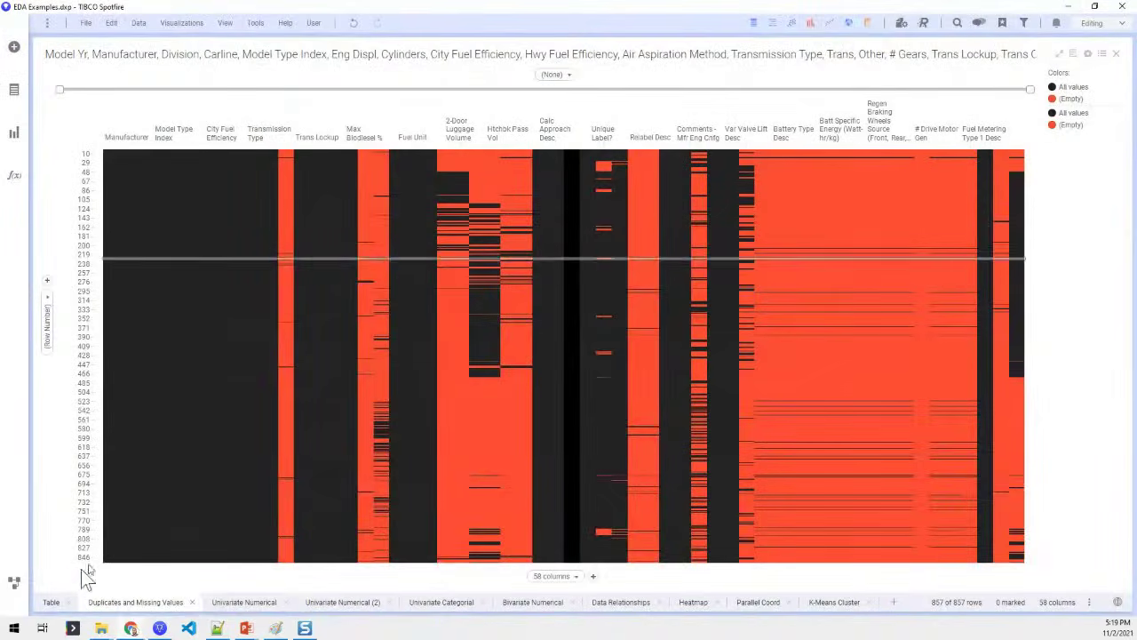
Step: Search the analytic tools for "dupl" and open the [Preparation] Duplicate Identification data function for configuration
{"action": "left_click", "coordinate": [15, 583]}
{"action": "left_click", "coordinate": [14, 584]}
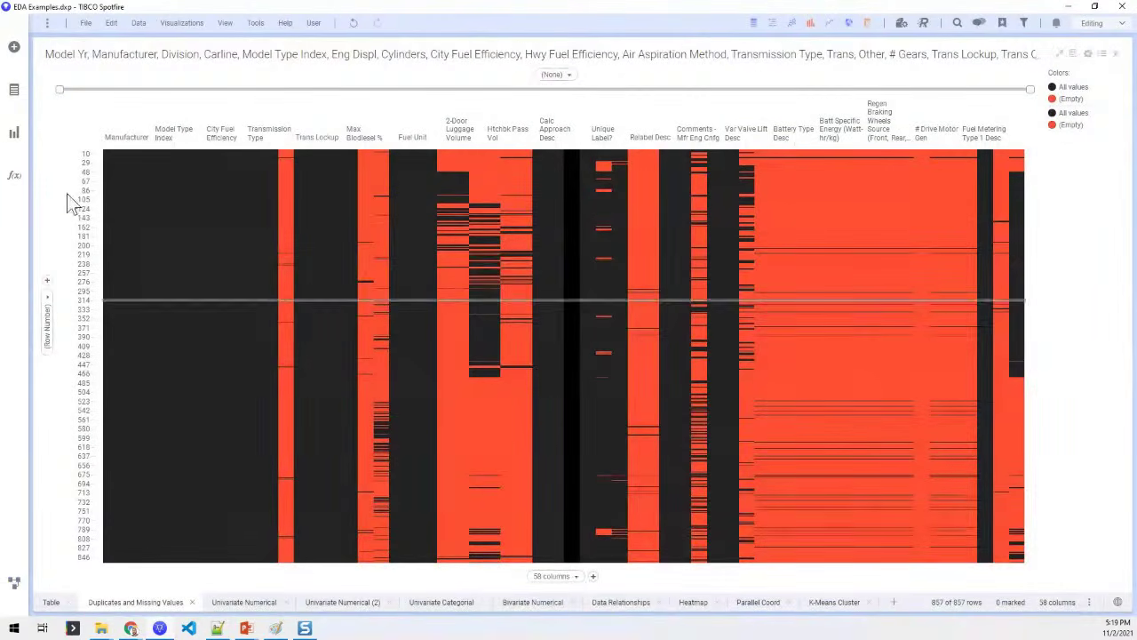
{"action": "left_click", "coordinate": [16, 178]}
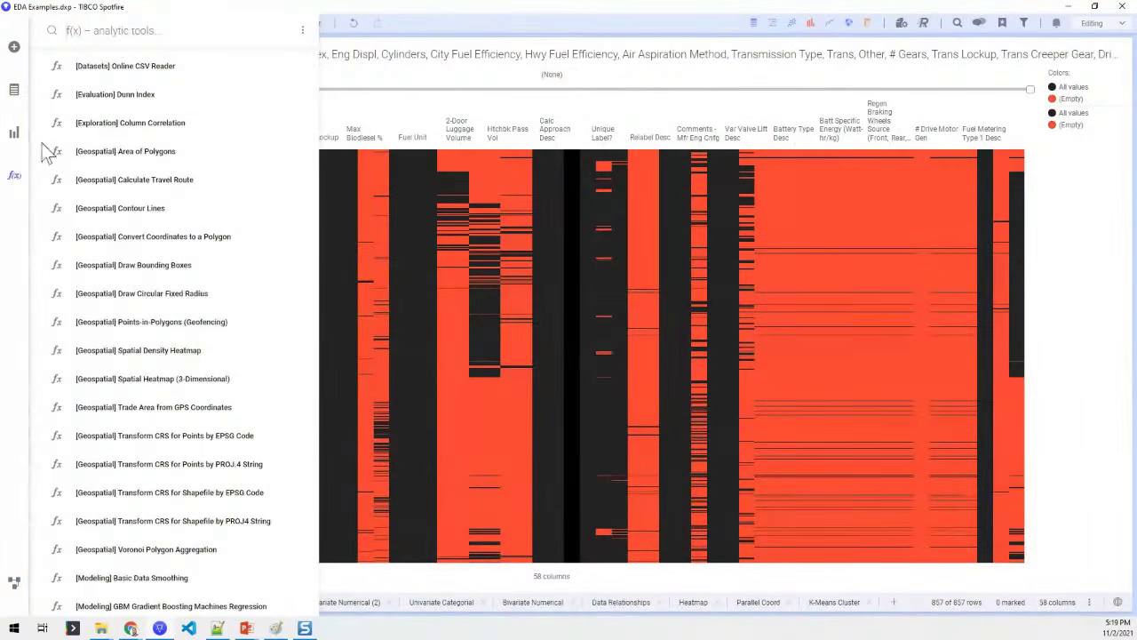
{"action": "left_click", "coordinate": [124, 31]}
{"action": "type", "text": "dupl"}
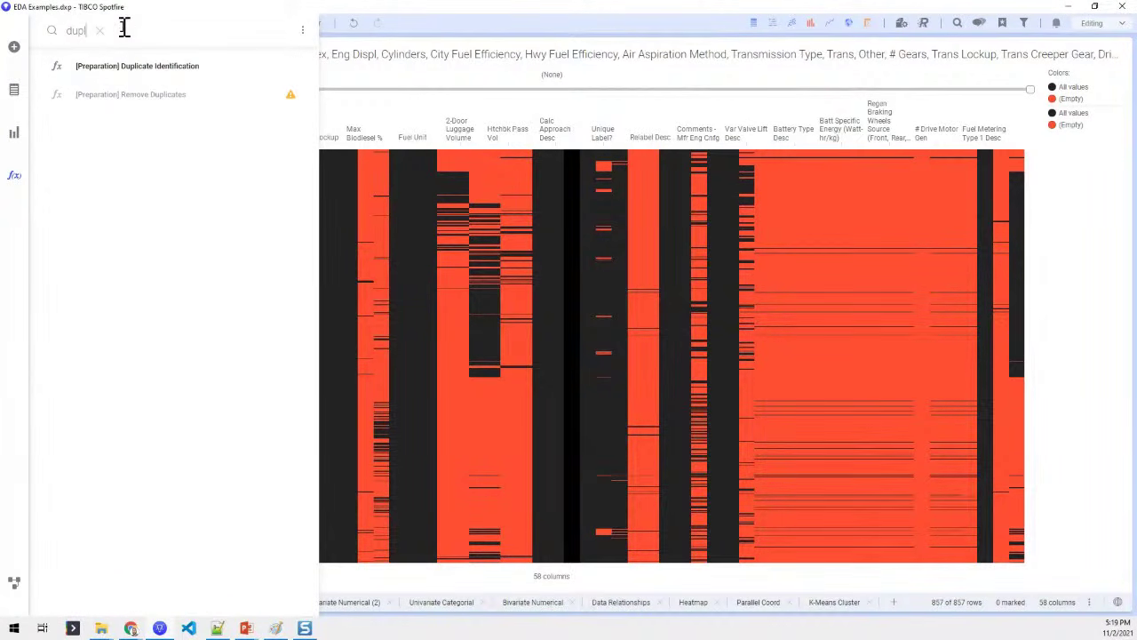
{"action": "left_click", "coordinate": [250, 78]}
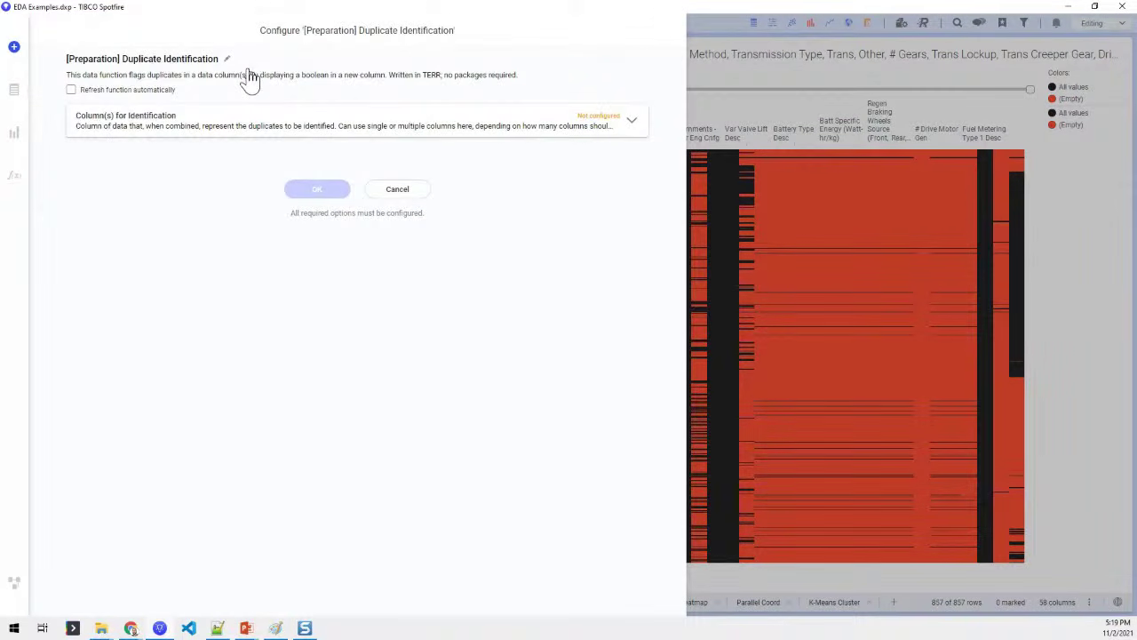
Step: Set the Column(s) for Identification input type to Columns and open the column selection for Vehicle Data
{"action": "left_click", "coordinate": [240, 123]}
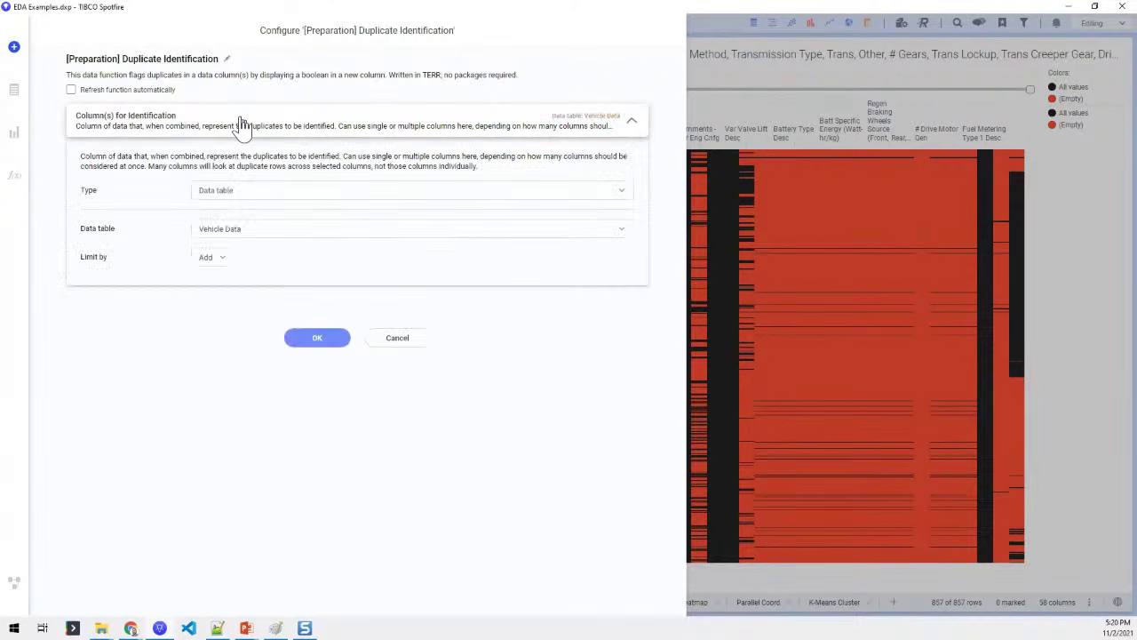
{"action": "left_click", "coordinate": [240, 194]}
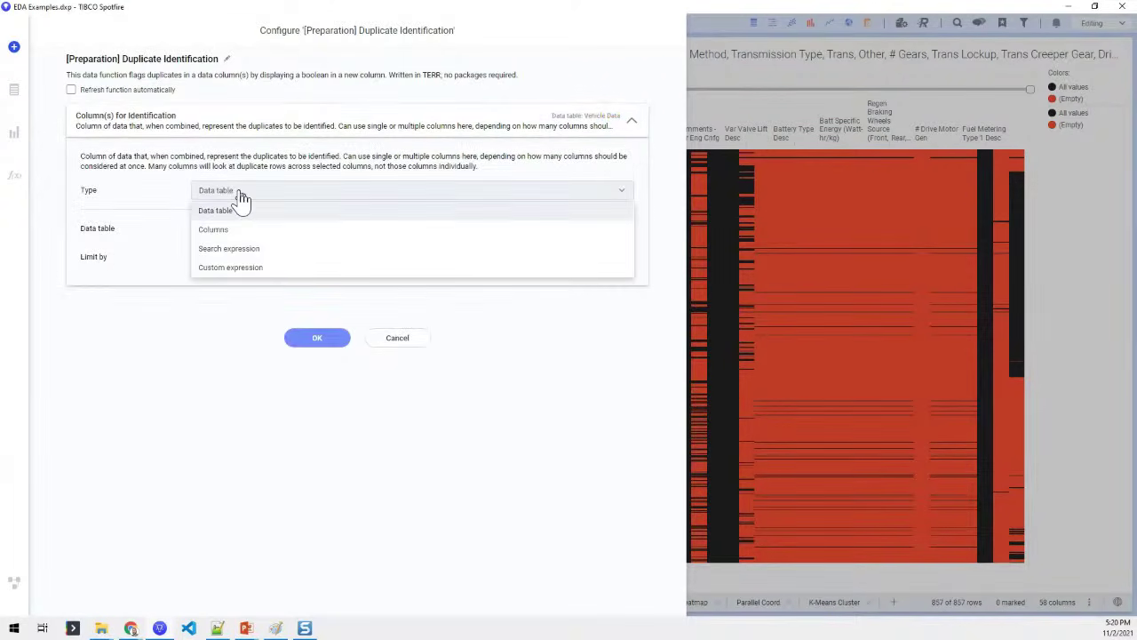
{"action": "left_click", "coordinate": [226, 232]}
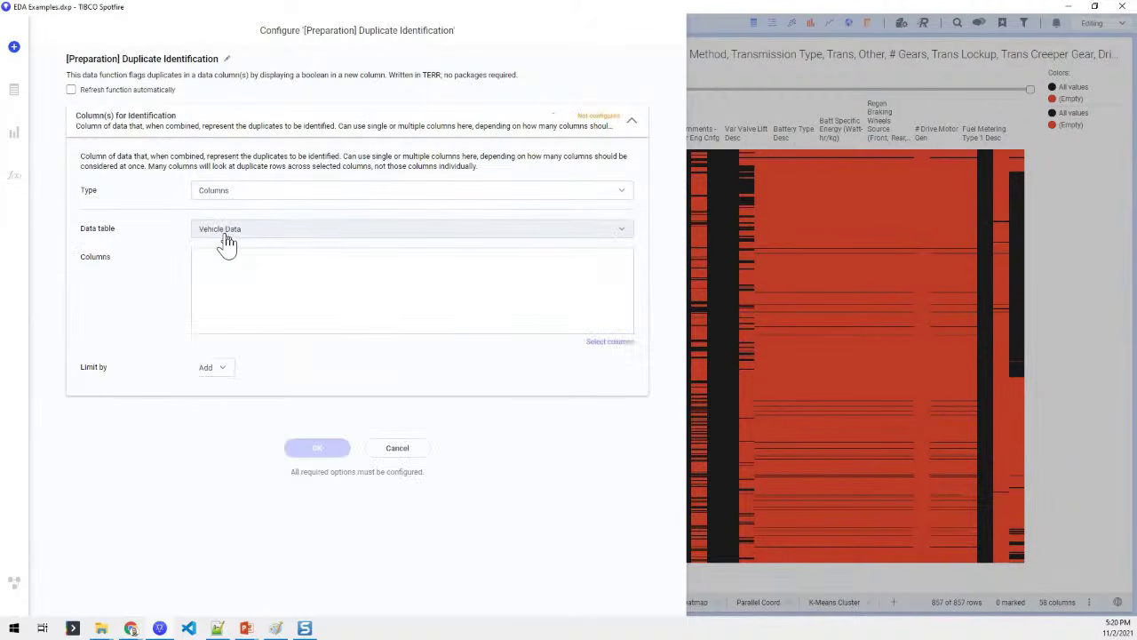
{"action": "left_click", "coordinate": [621, 343]}
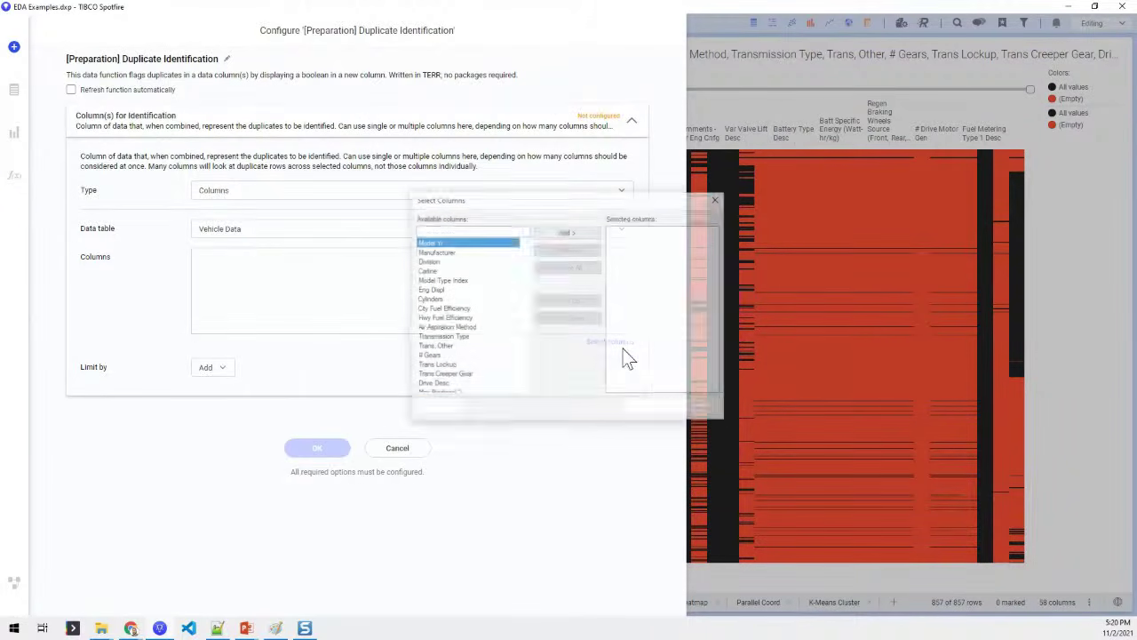
{"action": "left_click", "coordinate": [447, 251]}
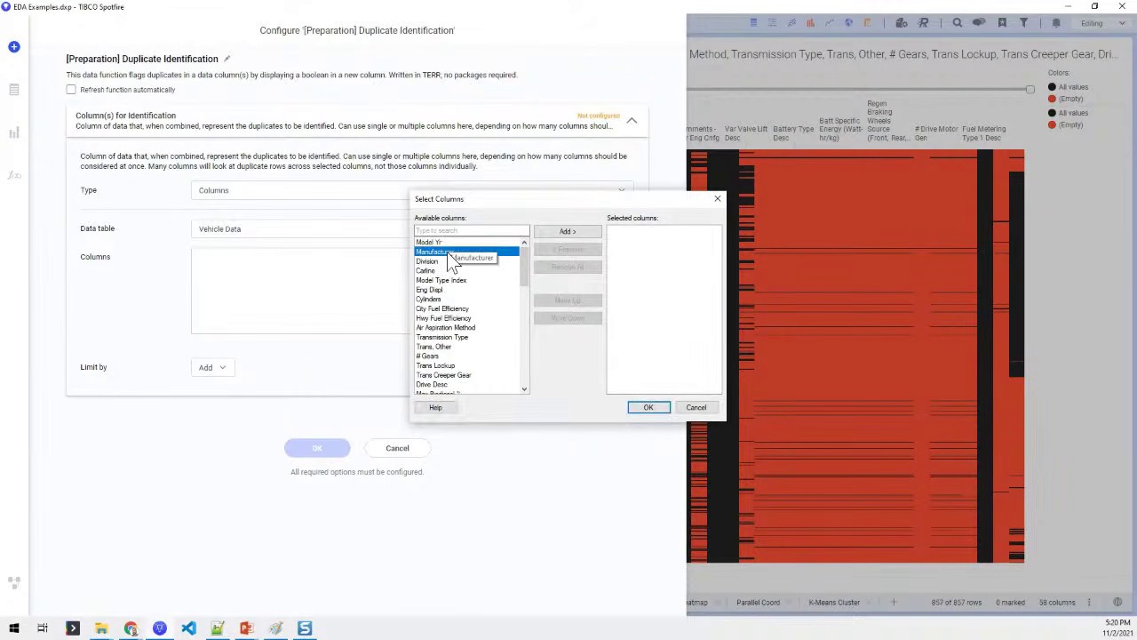
{"action": "left_click", "coordinate": [562, 234]}
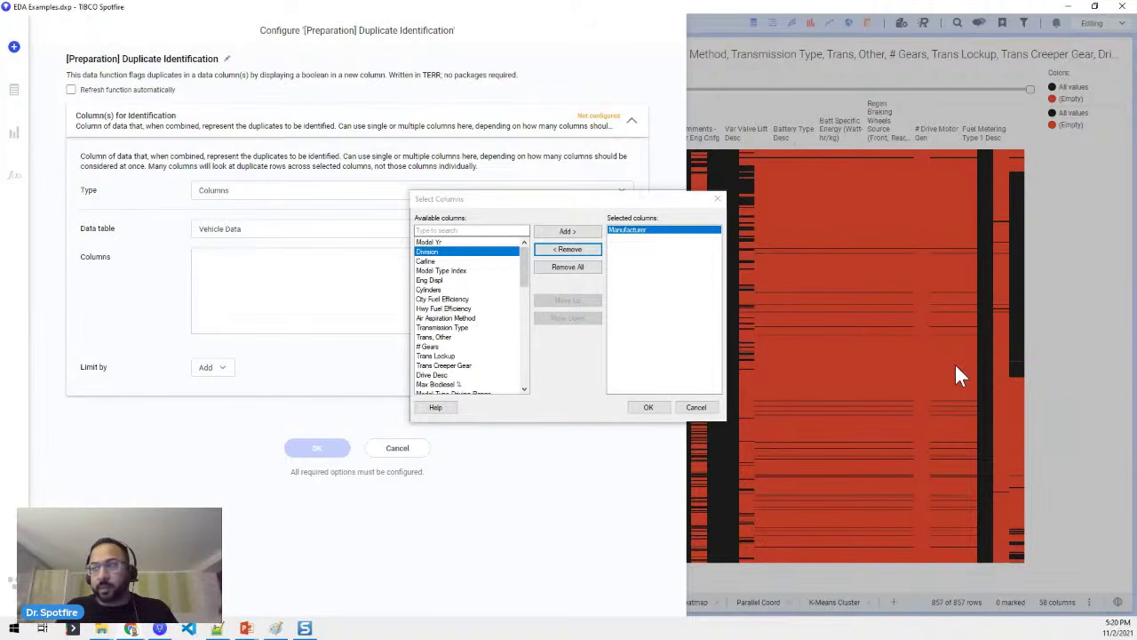
{"action": "left_click", "coordinate": [573, 267]}
Step: Choose Model Yr, Manufacturer, Division, Carline and Model Type Index as the columns for identifying duplicates
{"action": "left_click", "coordinate": [449, 243]}
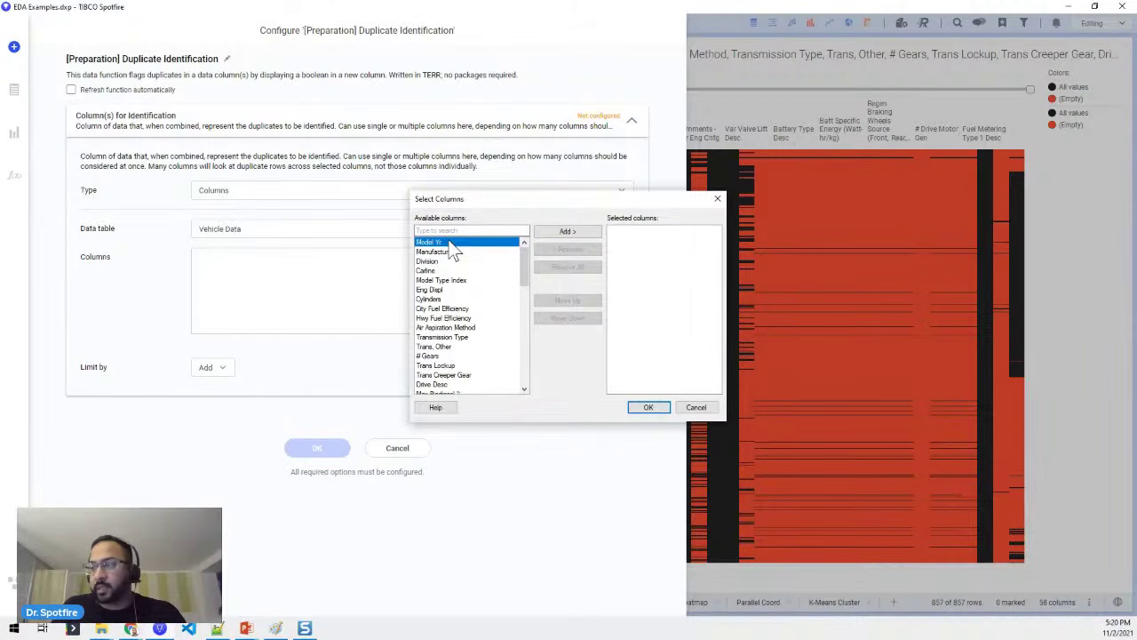
{"action": "left_click_drag", "start_coordinate": [447, 247], "coordinate": [446, 271]}
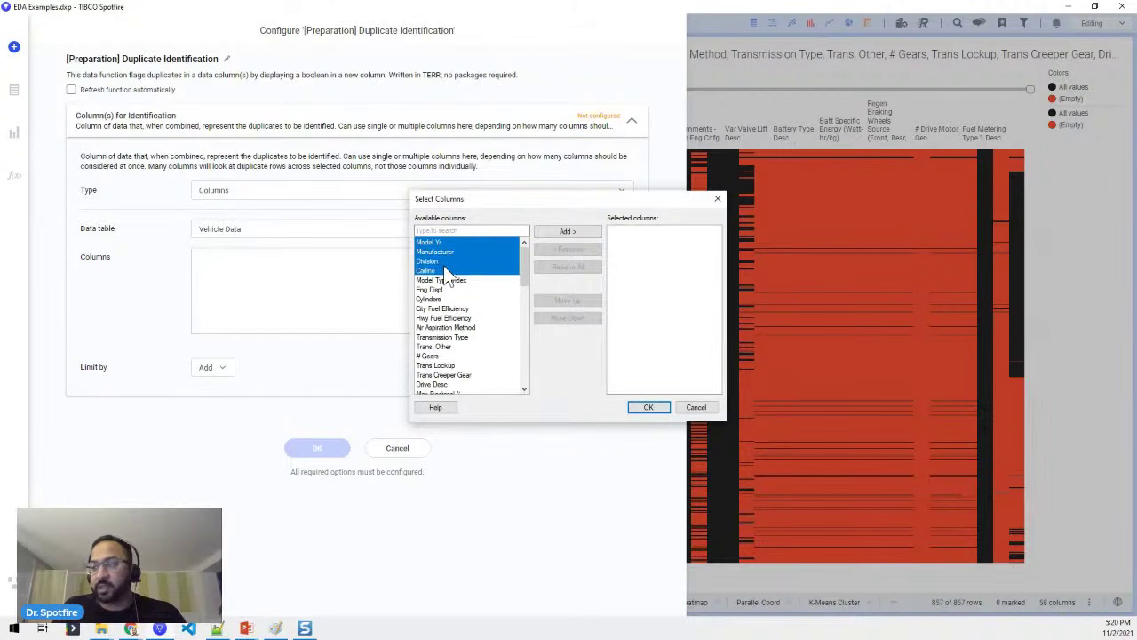
{"action": "left_click", "coordinate": [584, 233]}
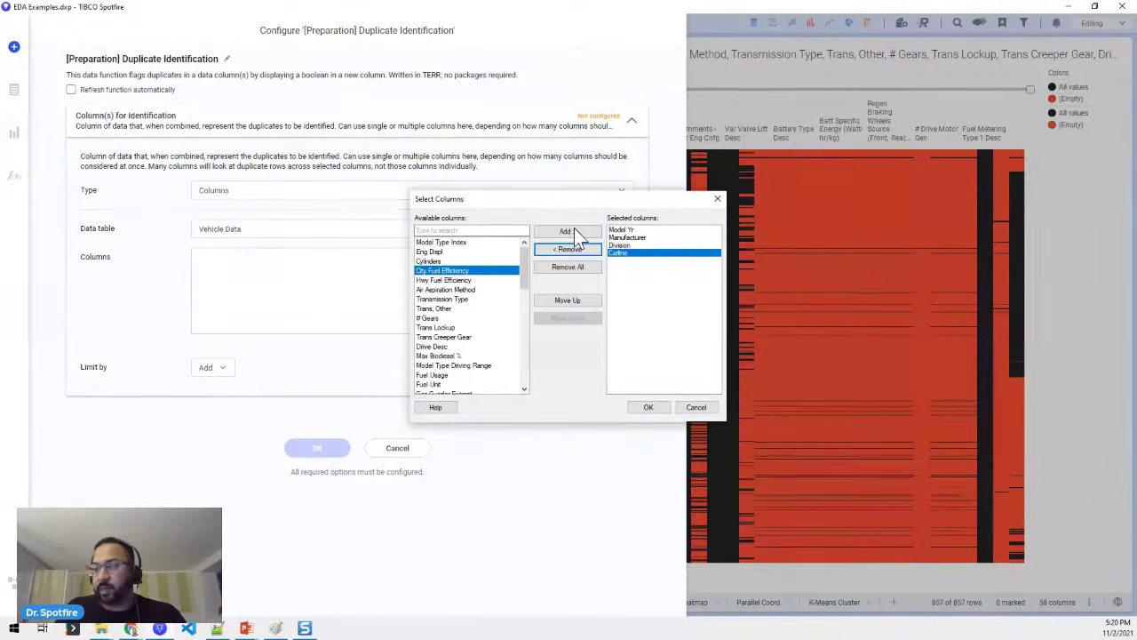
{"action": "left_click", "coordinate": [502, 241]}
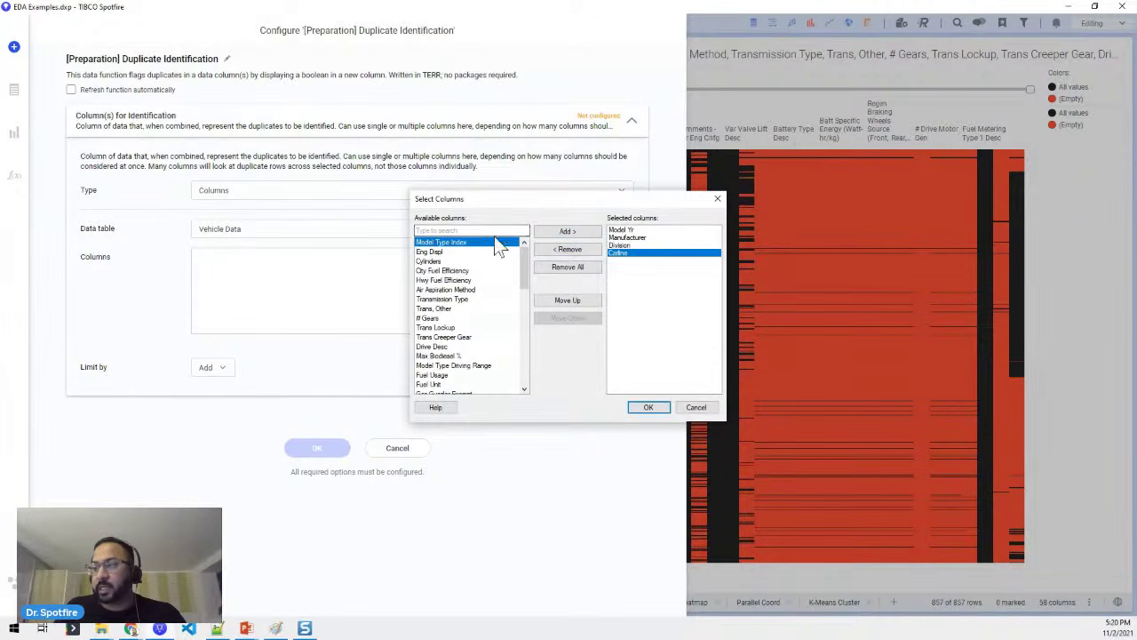
{"action": "left_click", "coordinate": [559, 233]}
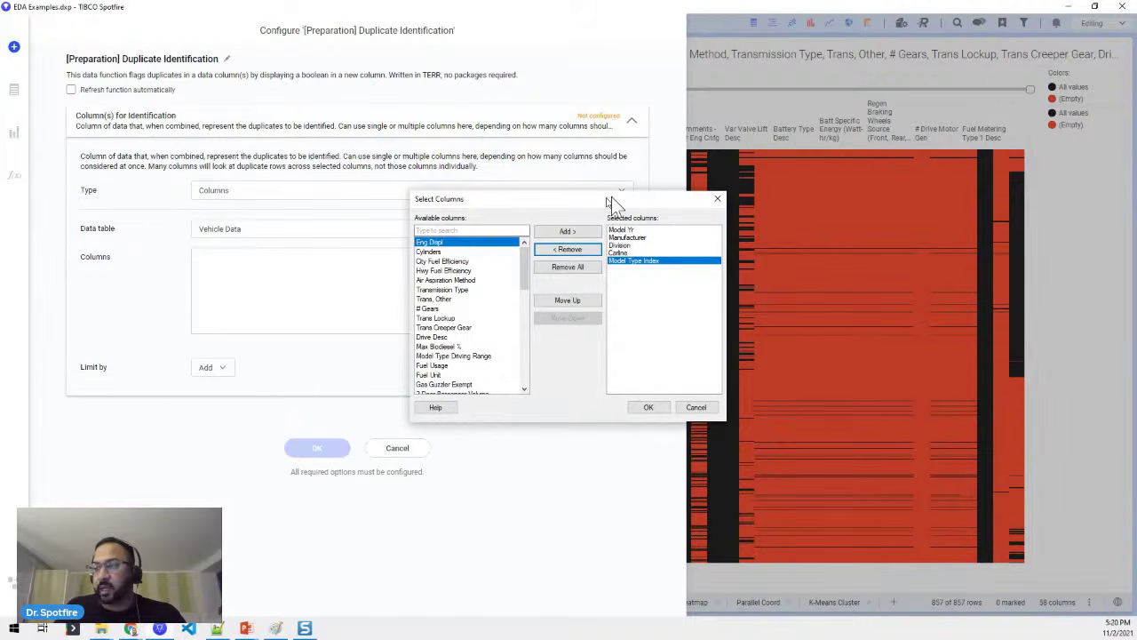
{"action": "left_click", "coordinate": [635, 410]}
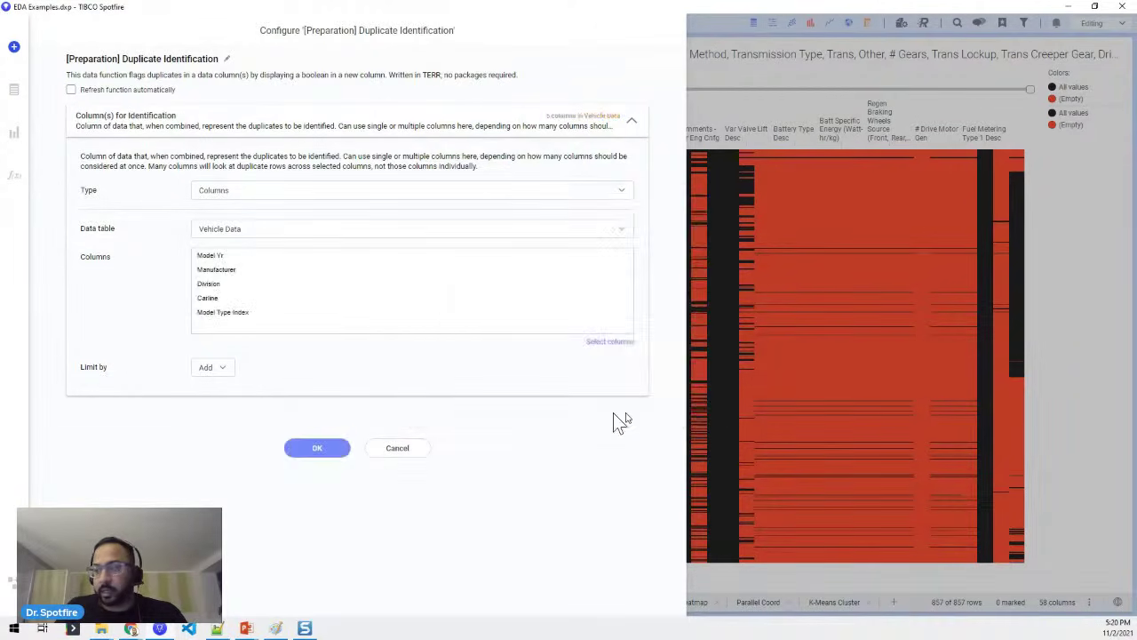
Step: Run the duplicate identification, add its output as calculated columns to Vehicle Data, and check the added column in the data canvas
{"action": "left_click", "coordinate": [320, 450]}
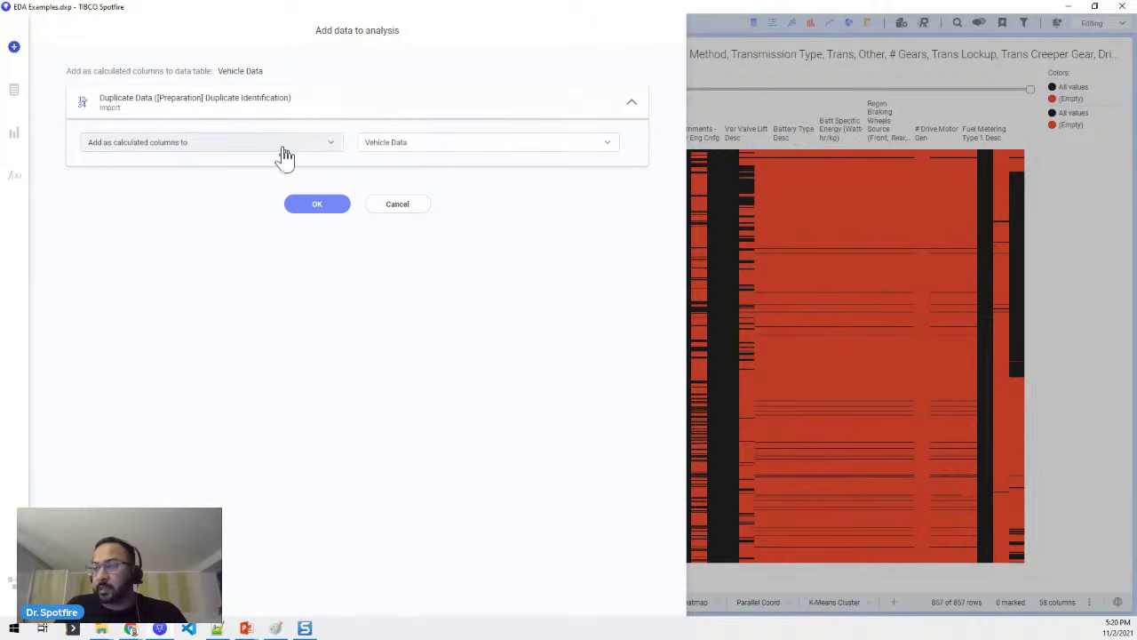
{"action": "left_click", "coordinate": [293, 211]}
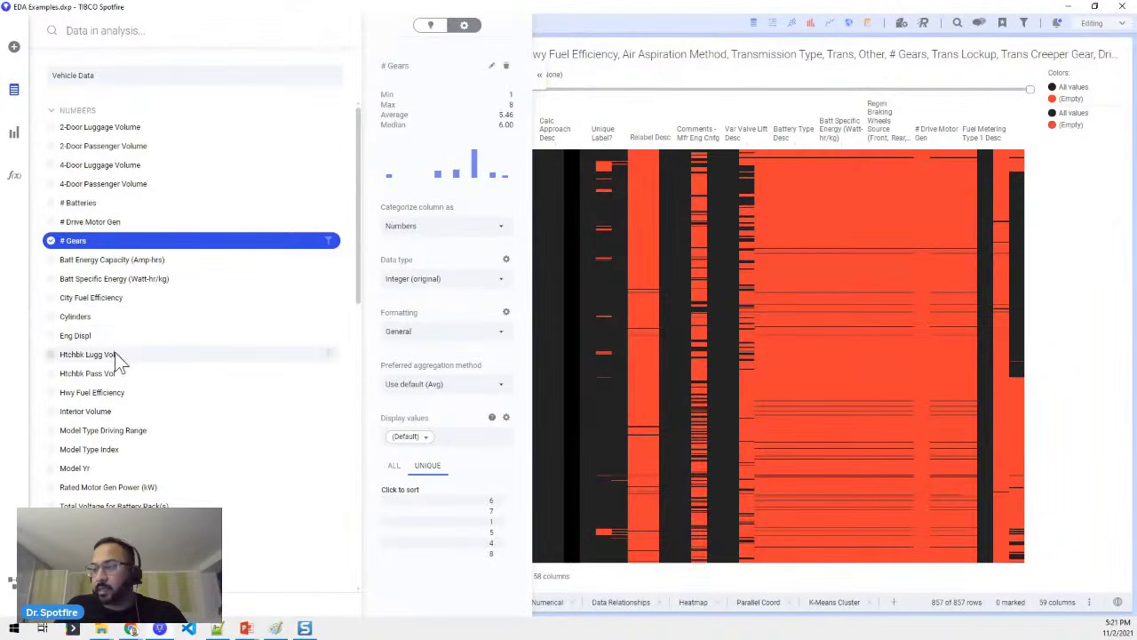
{"action": "left_click", "coordinate": [13, 582]}
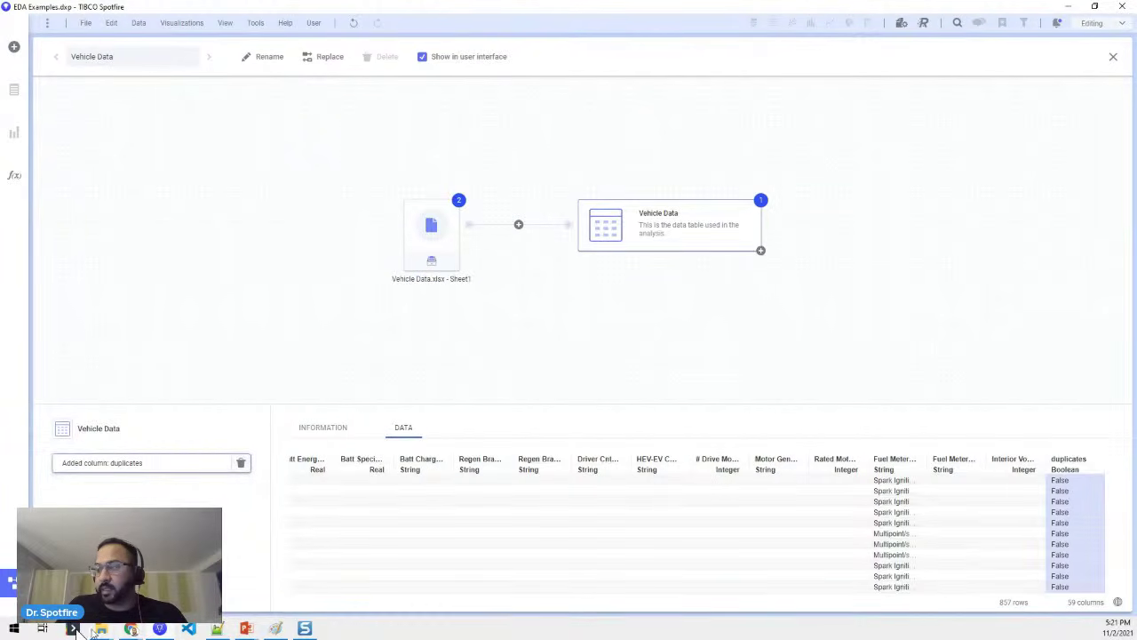
{"action": "left_click", "coordinate": [13, 581]}
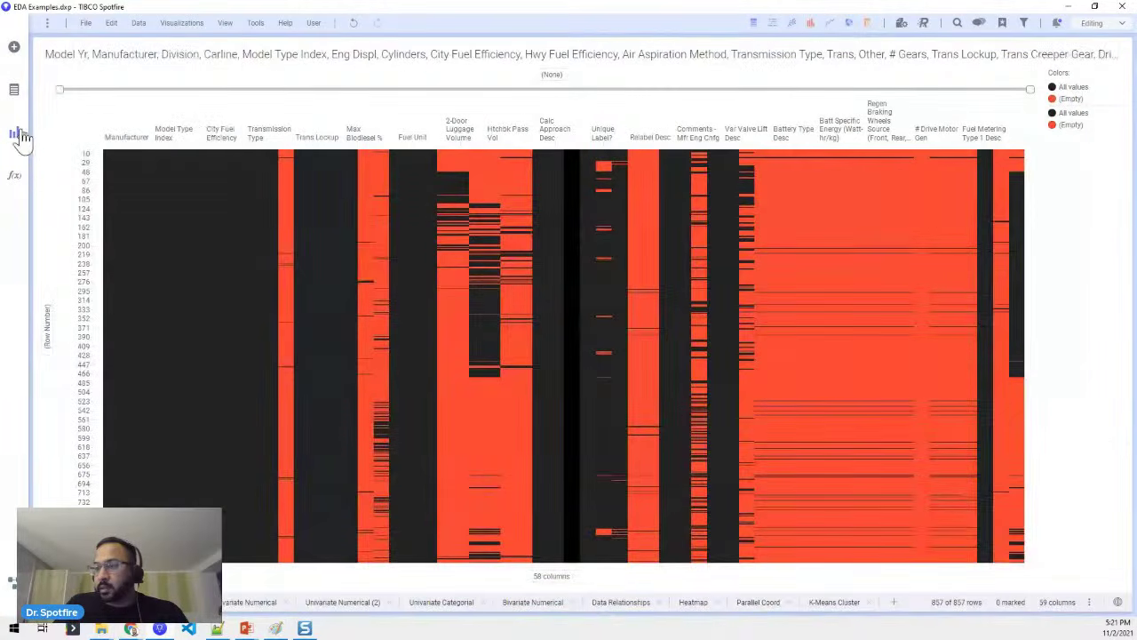
Step: Add a new page to the analysis and create a bar chart on it
{"action": "left_click", "coordinate": [18, 134]}
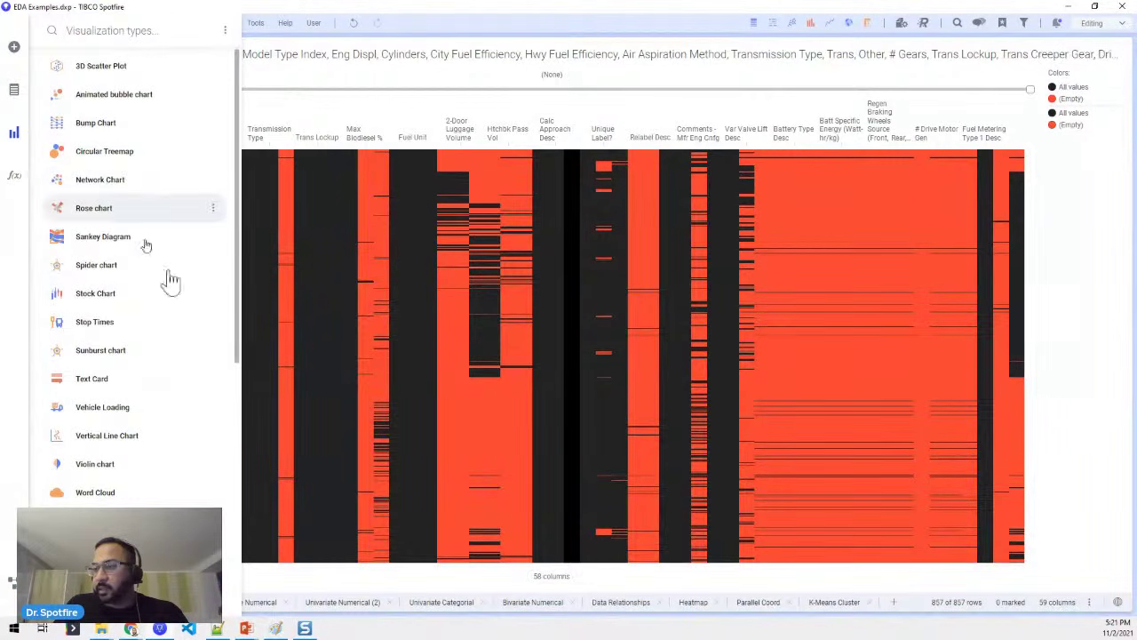
{"action": "left_click", "coordinate": [14, 94]}
{"action": "left_click", "coordinate": [14, 90]}
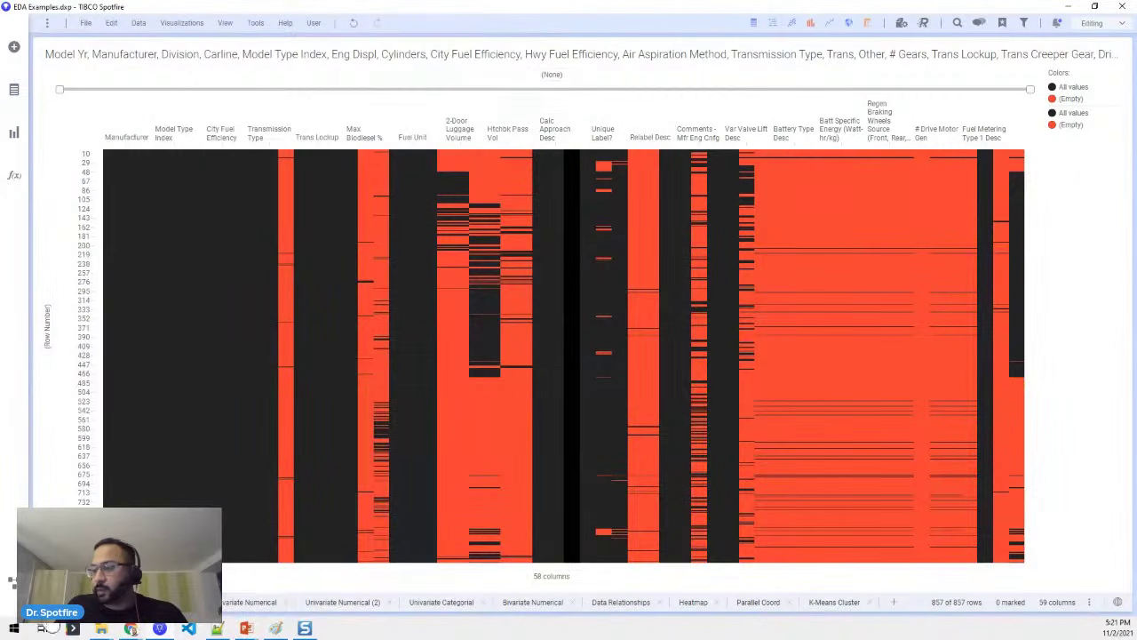
{"action": "left_click", "coordinate": [892, 603]}
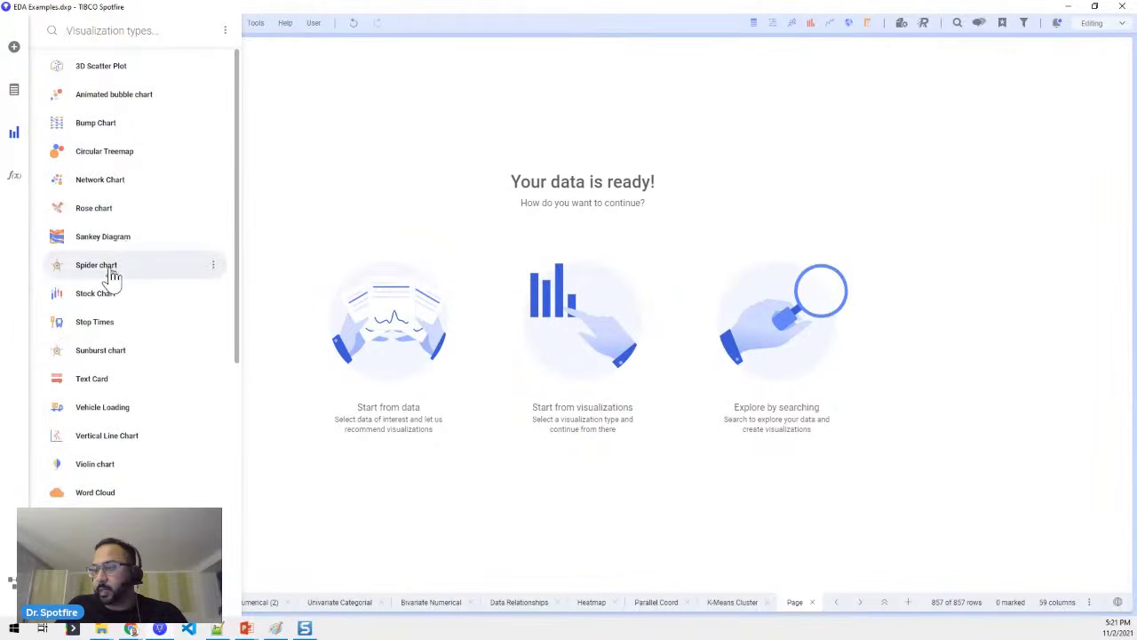
{"action": "type", "text": "bar"}
{"action": "left_click", "coordinate": [110, 70]}
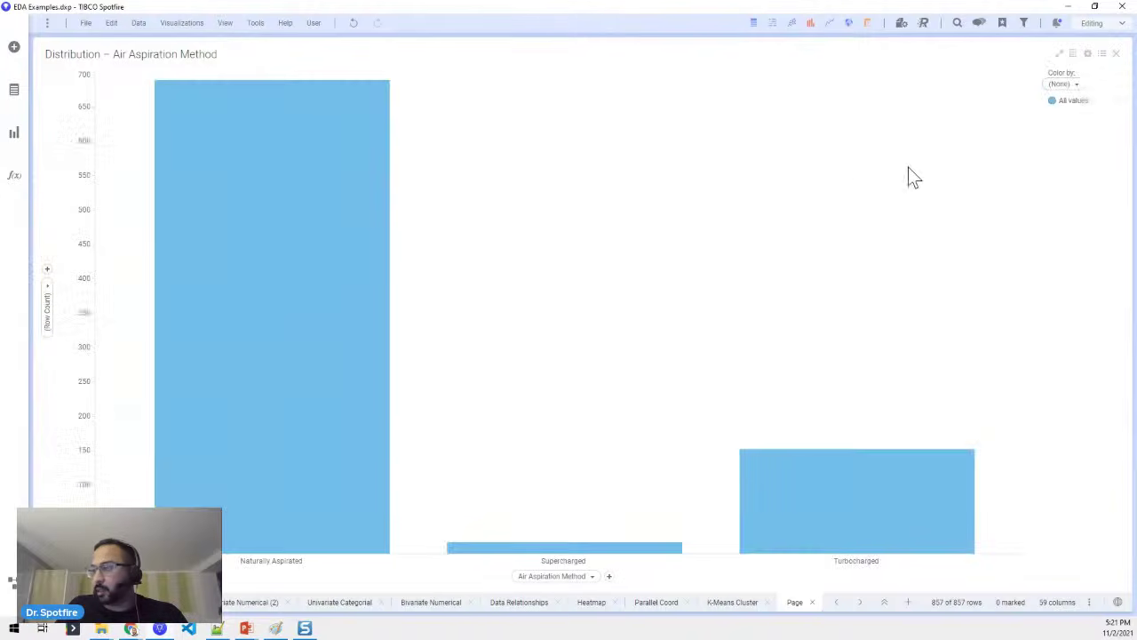
Step: Set the bar chart's category axis to the duplicates column, finding it with the search text "dup"
{"action": "left_click", "coordinate": [1074, 83]}
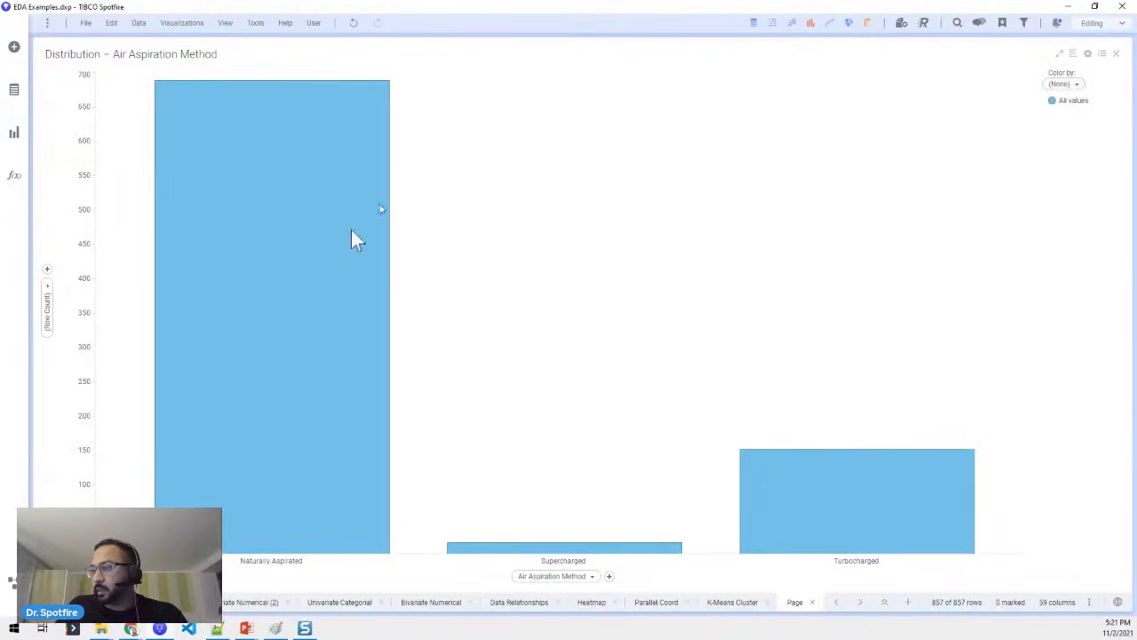
{"action": "left_click", "coordinate": [551, 576]}
{"action": "scroll", "coordinate": [554, 524], "scroll_direction": "down", "scroll_amount": 5}
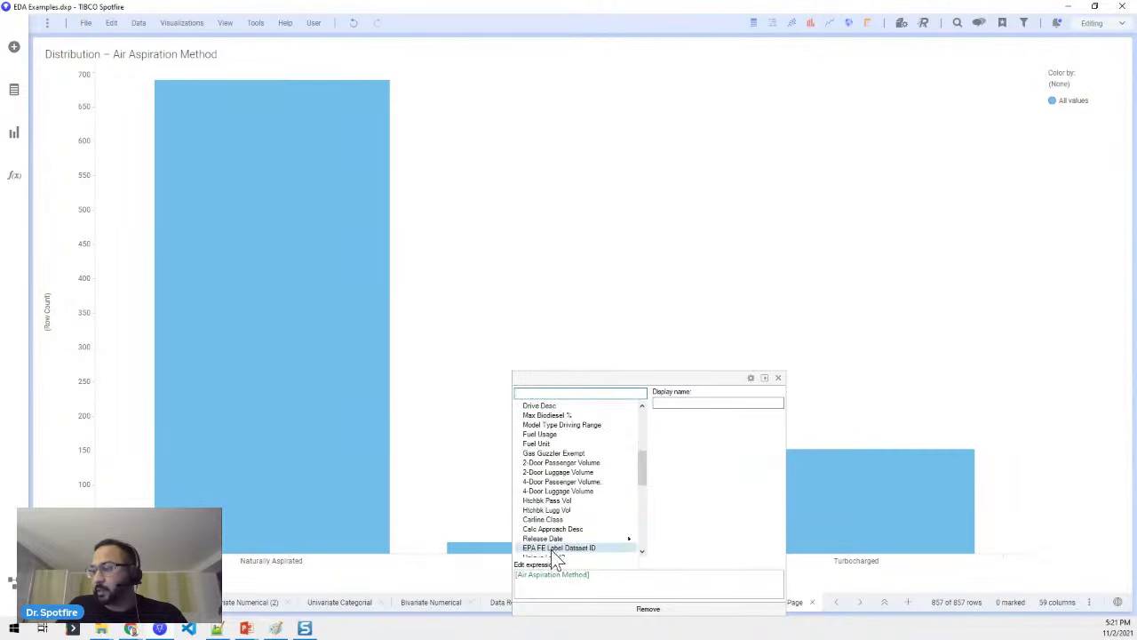
{"action": "type", "text": "d"}
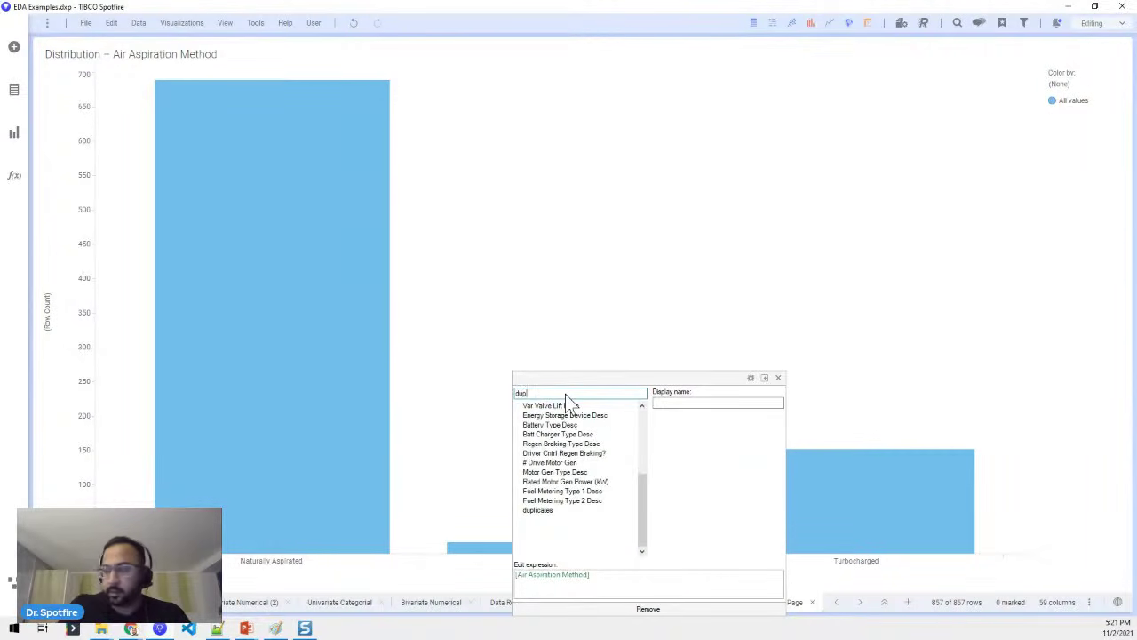
{"action": "type", "text": "up"}
{"action": "left_click", "coordinate": [565, 405]}
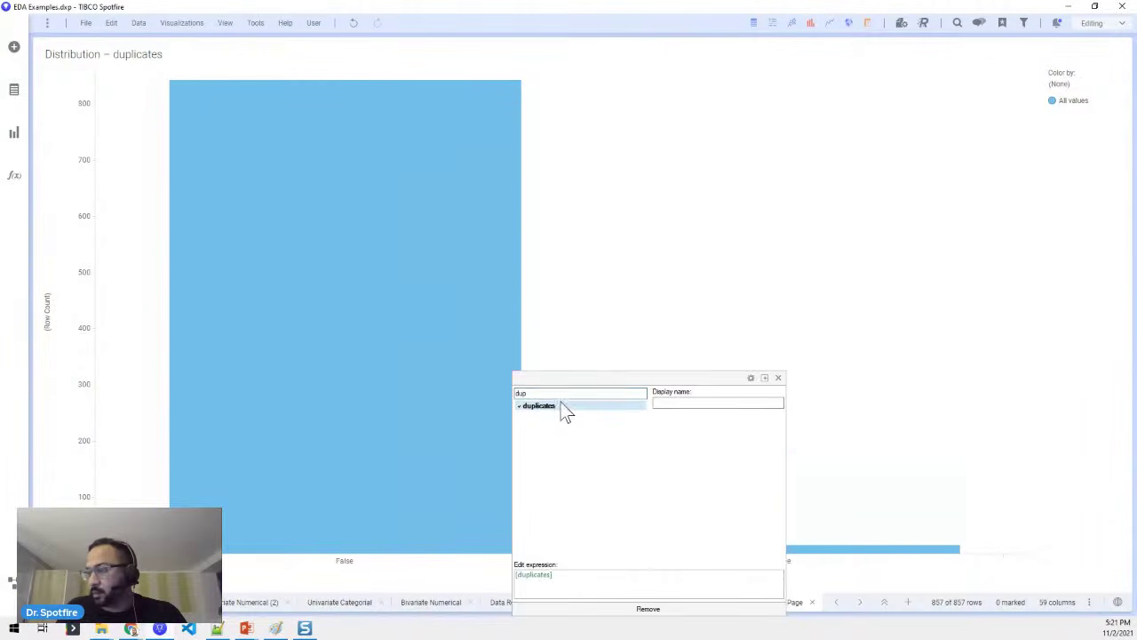
Step: Create a table as a details visualization for the duplicates bar chart
{"action": "right_click", "coordinate": [563, 121]}
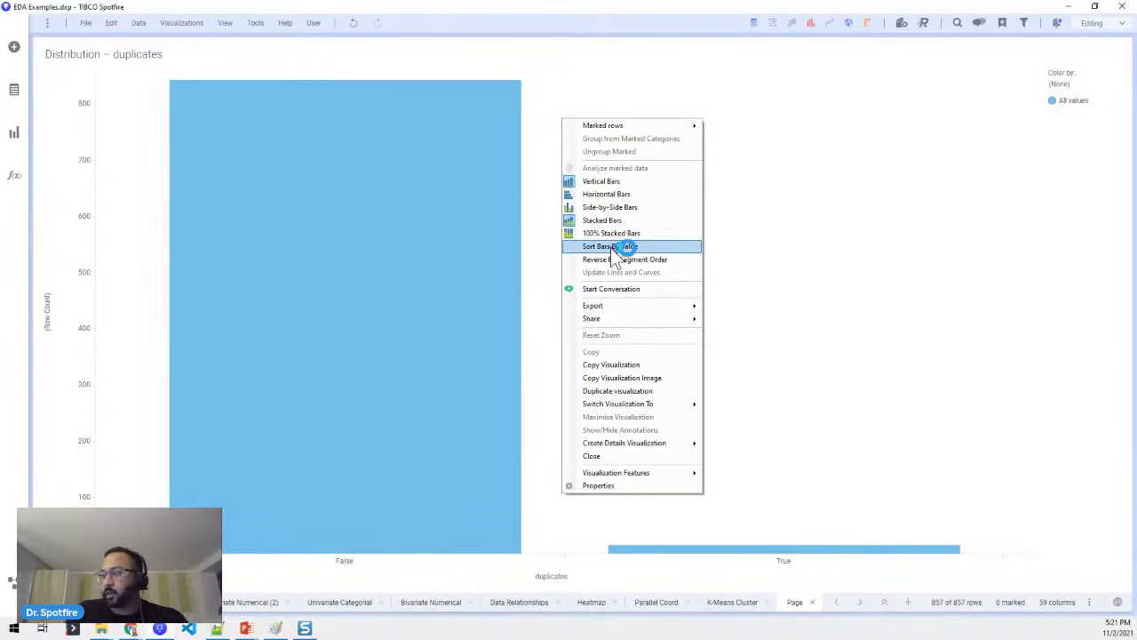
{"action": "mouse_move", "coordinate": [600, 441]}
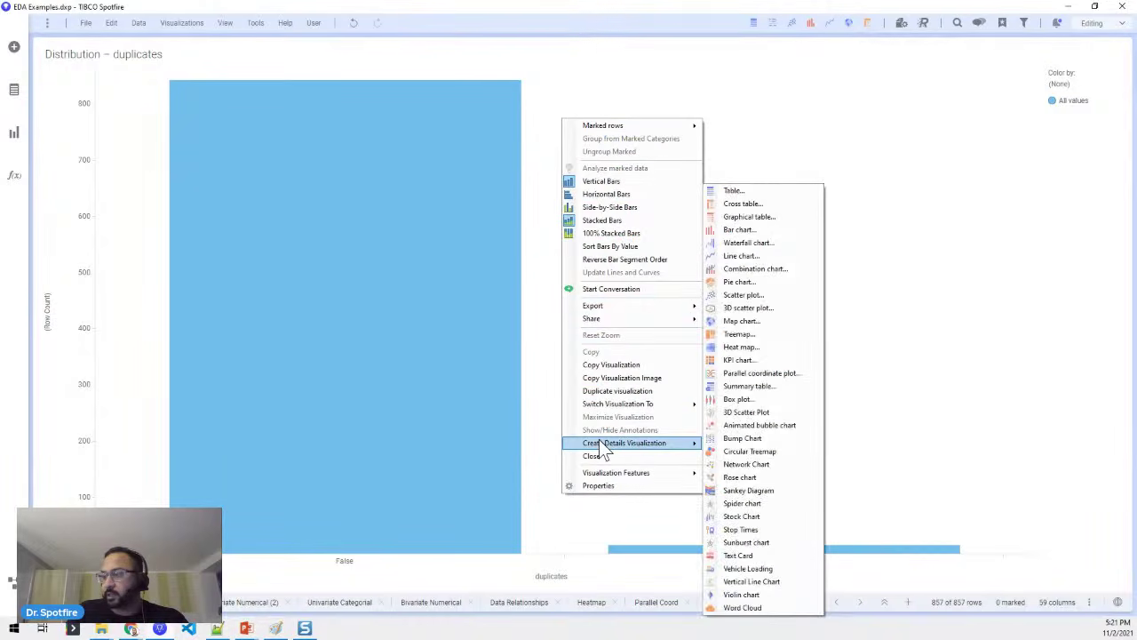
{"action": "left_click", "coordinate": [756, 190]}
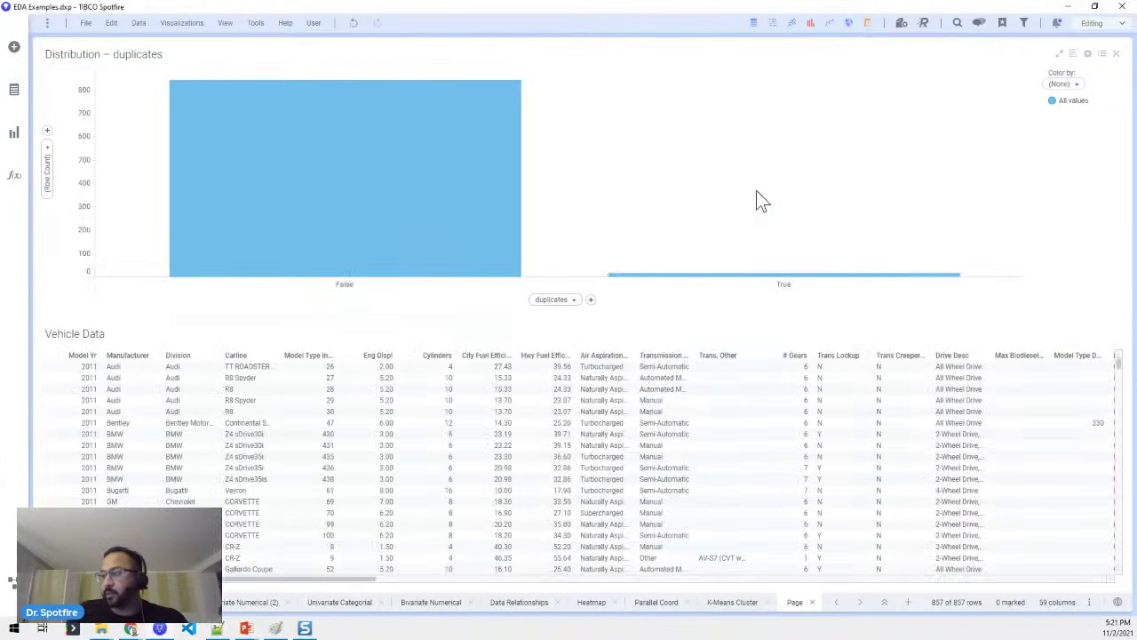
Step: Mark the False bar and look through its non-duplicate rows in the details table
{"action": "left_click", "coordinate": [437, 201]}
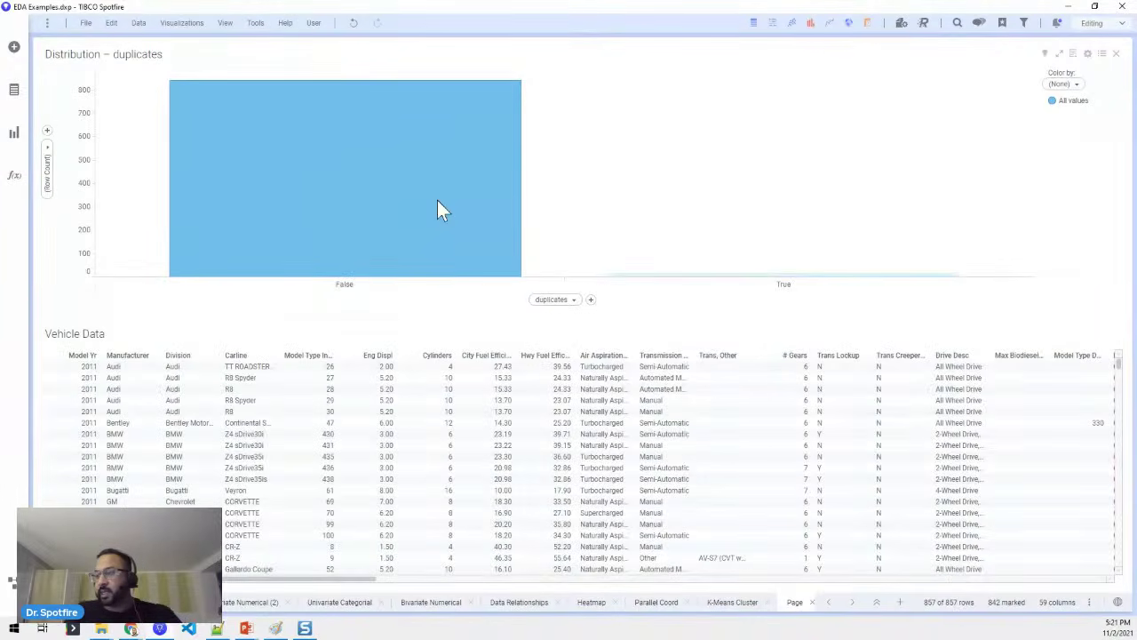
{"action": "scroll", "coordinate": [360, 418], "scroll_direction": "down", "scroll_amount": 5}
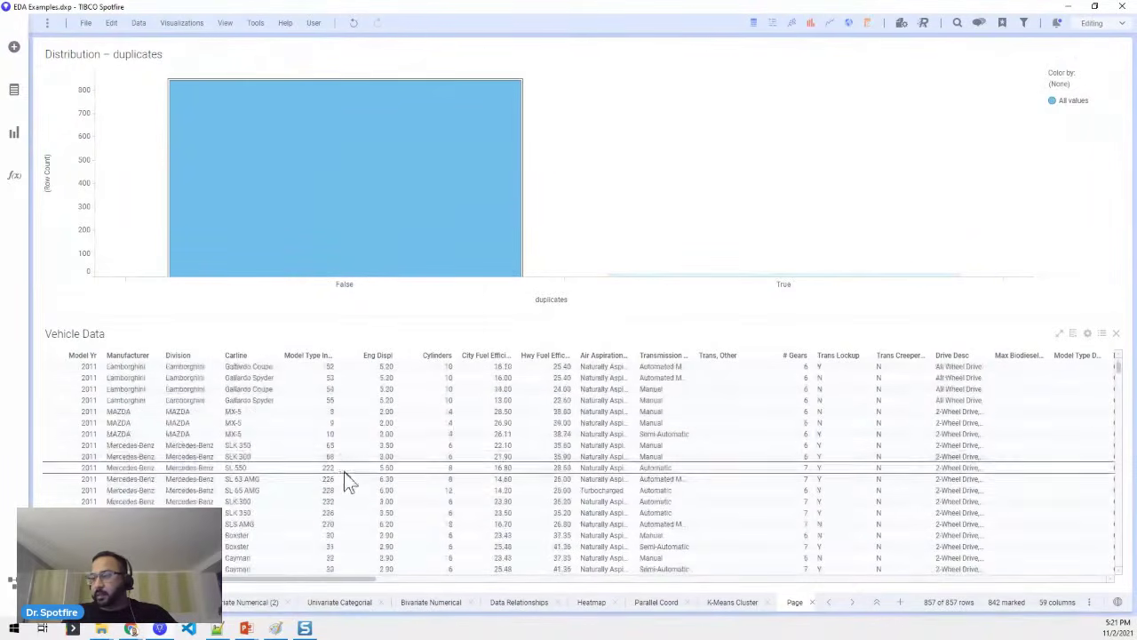
{"action": "scroll", "coordinate": [347, 444], "scroll_direction": "up", "scroll_amount": 5}
{"action": "scroll", "coordinate": [400, 449], "scroll_direction": "down", "scroll_amount": 10}
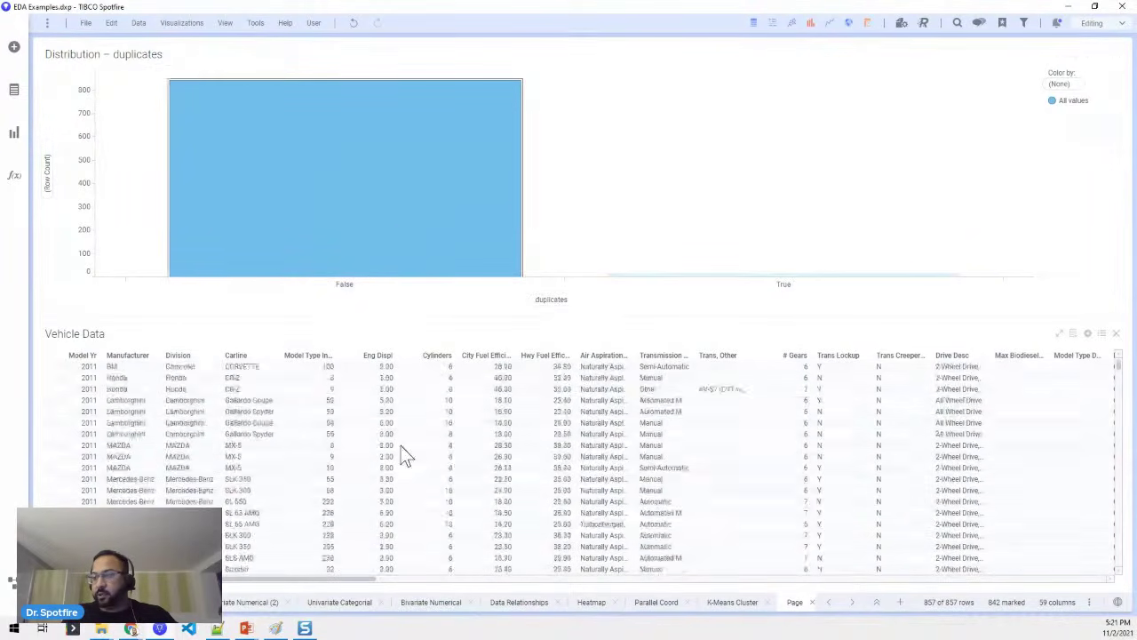
Step: Mark the True bar and examine its rows across to the duplicates column in the details table
{"action": "left_click_drag", "start_coordinate": [804, 139], "coordinate": [761, 391]}
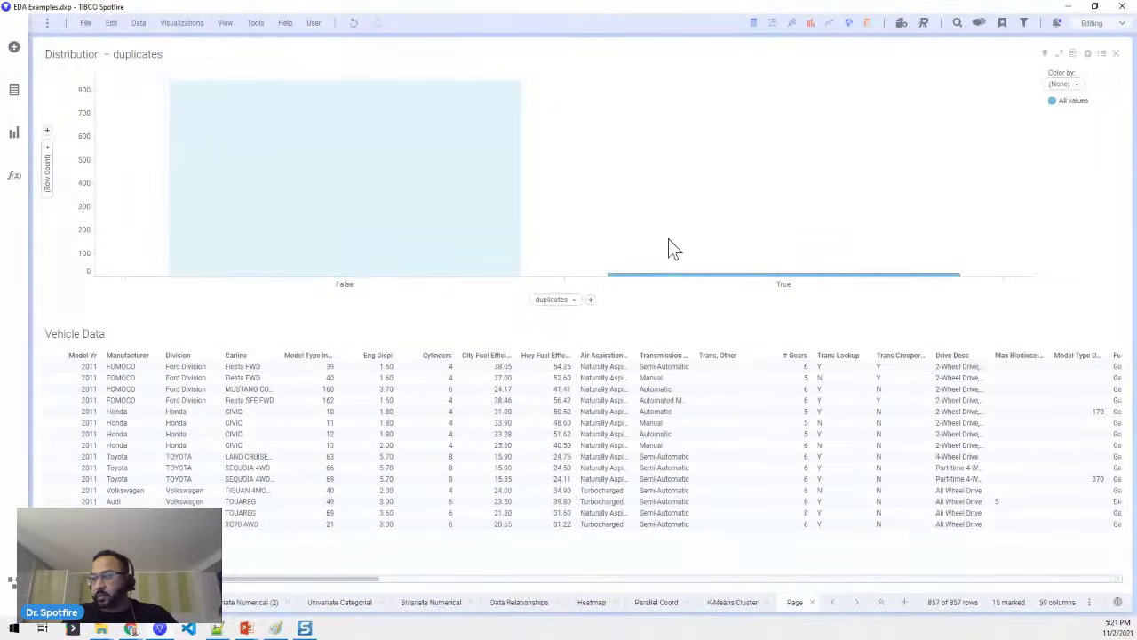
{"action": "left_click_drag", "start_coordinate": [322, 582], "coordinate": [880, 579]}
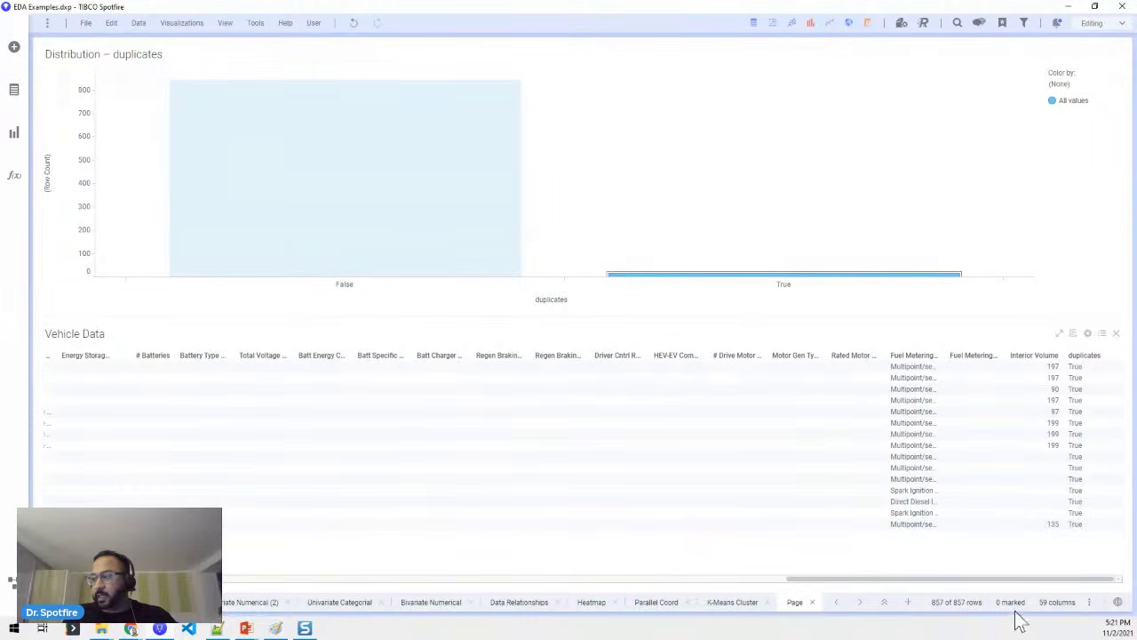
{"action": "left_click", "coordinate": [386, 581]}
{"action": "left_click", "coordinate": [385, 581]}
Step: Mark the True bar's duplicate rows and delete them from the data
{"action": "left_click_drag", "start_coordinate": [709, 166], "coordinate": [711, 364]}
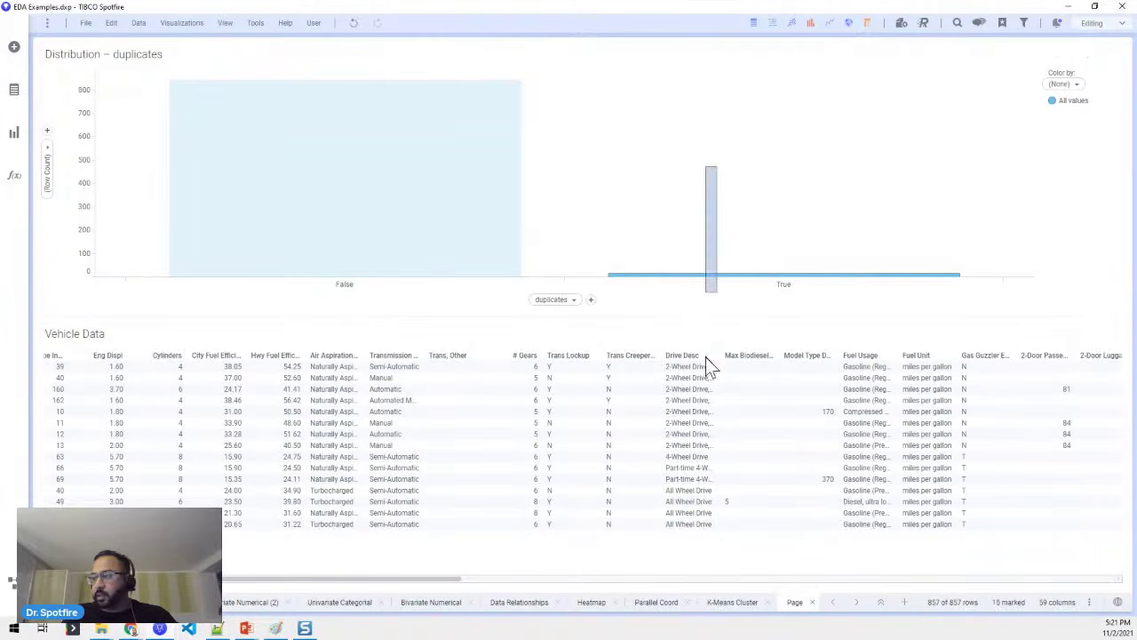
{"action": "right_click", "coordinate": [697, 185]}
{"action": "mouse_move", "coordinate": [727, 187]}
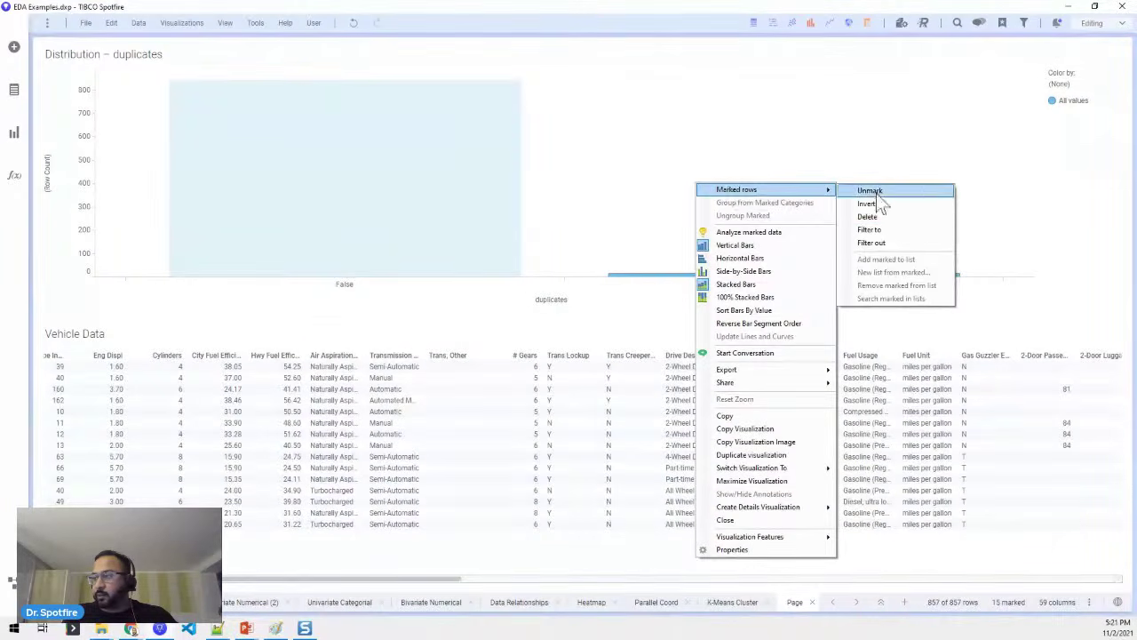
{"action": "left_click", "coordinate": [925, 219]}
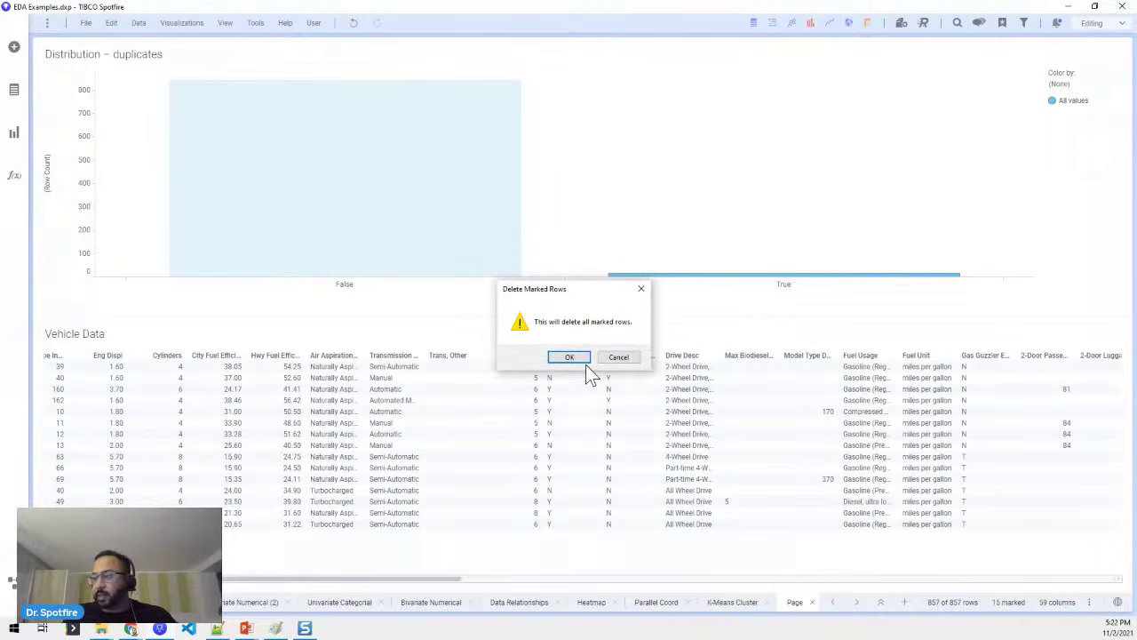
{"action": "left_click", "coordinate": [578, 359]}
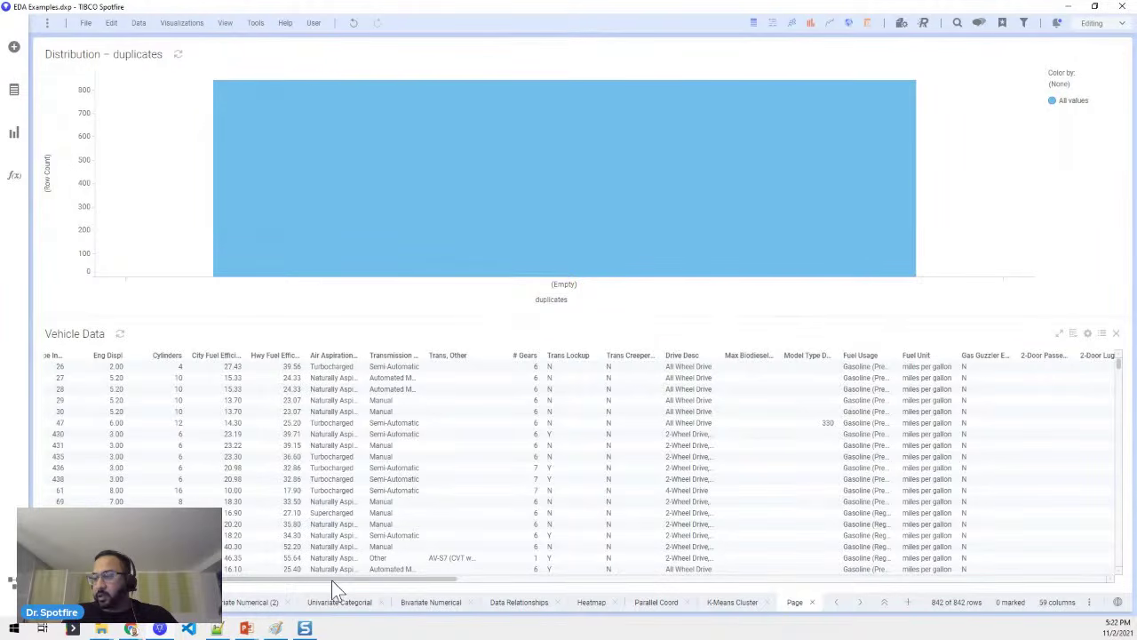
Step: Check the first columns of the remaining rows in the details table and look at the data canvas
{"action": "left_click_drag", "start_coordinate": [289, 578], "coordinate": [205, 578]}
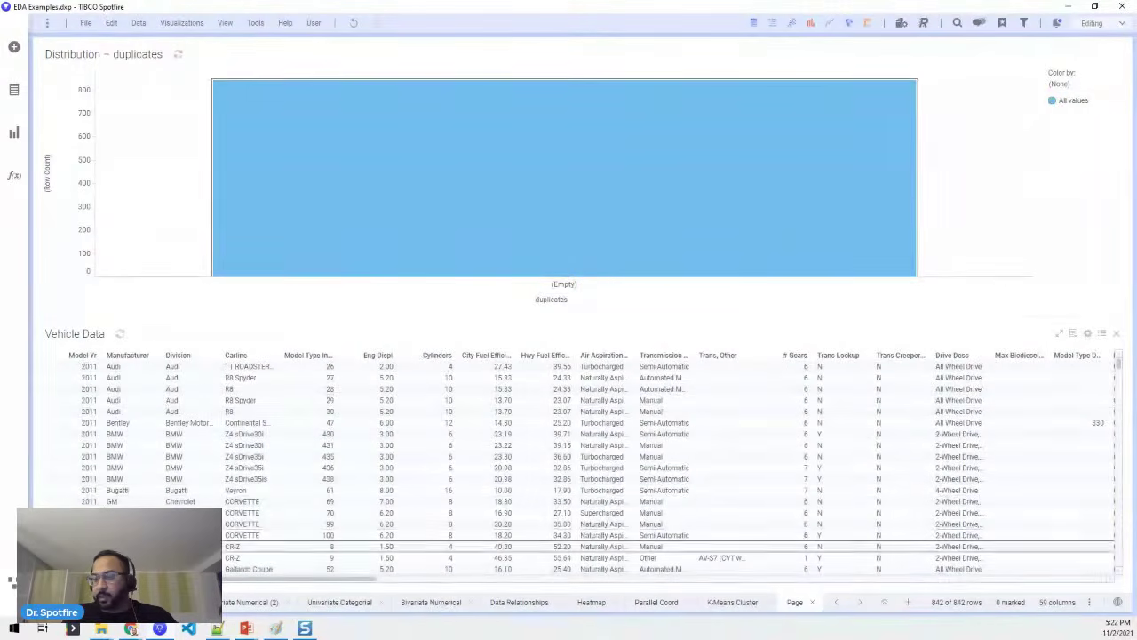
{"action": "left_click", "coordinate": [10, 587]}
{"action": "left_click", "coordinate": [10, 585]}
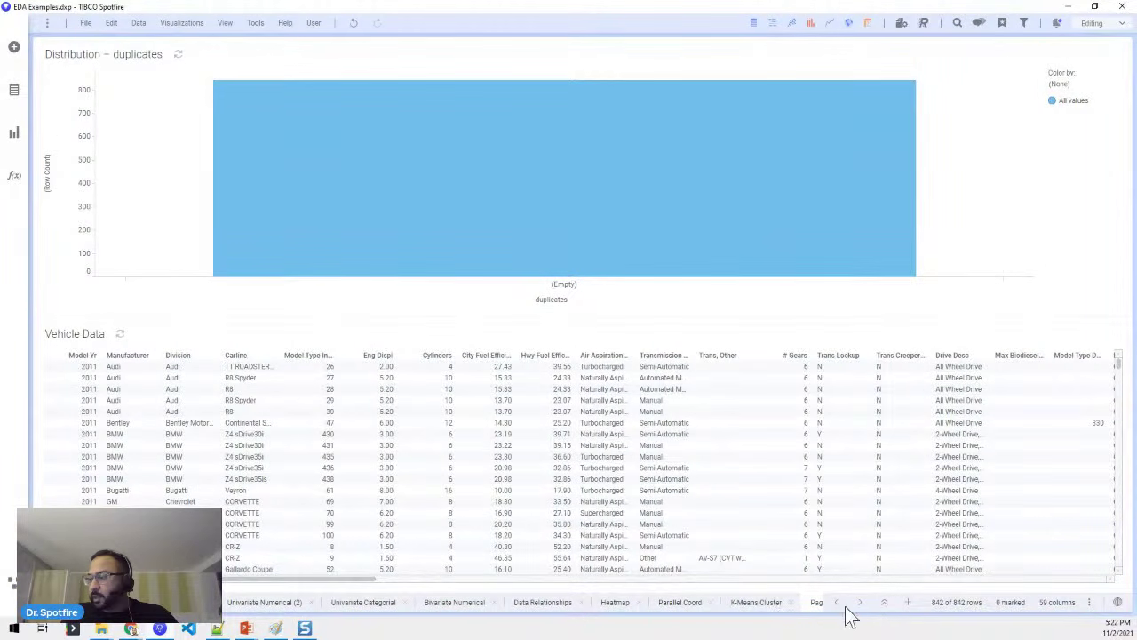
Step: On the Duplicates and Missing Values page, add histograms of # Gears, 2-Door Passenger Volume and 4-Door Passenger Volume
{"action": "left_click", "coordinate": [884, 602]}
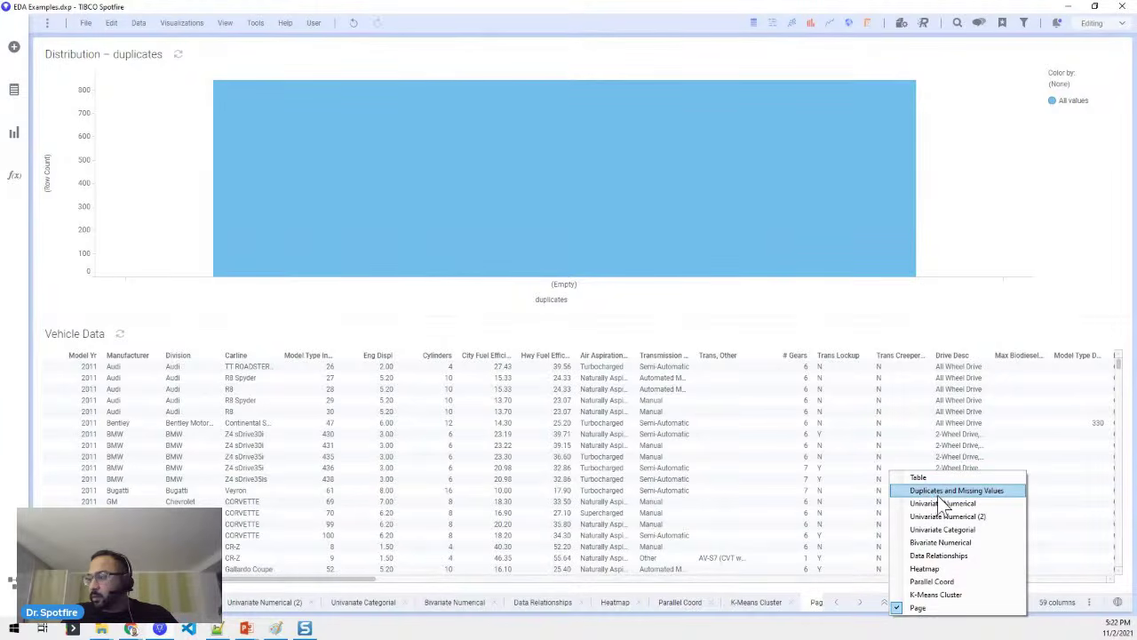
{"action": "left_click", "coordinate": [938, 493]}
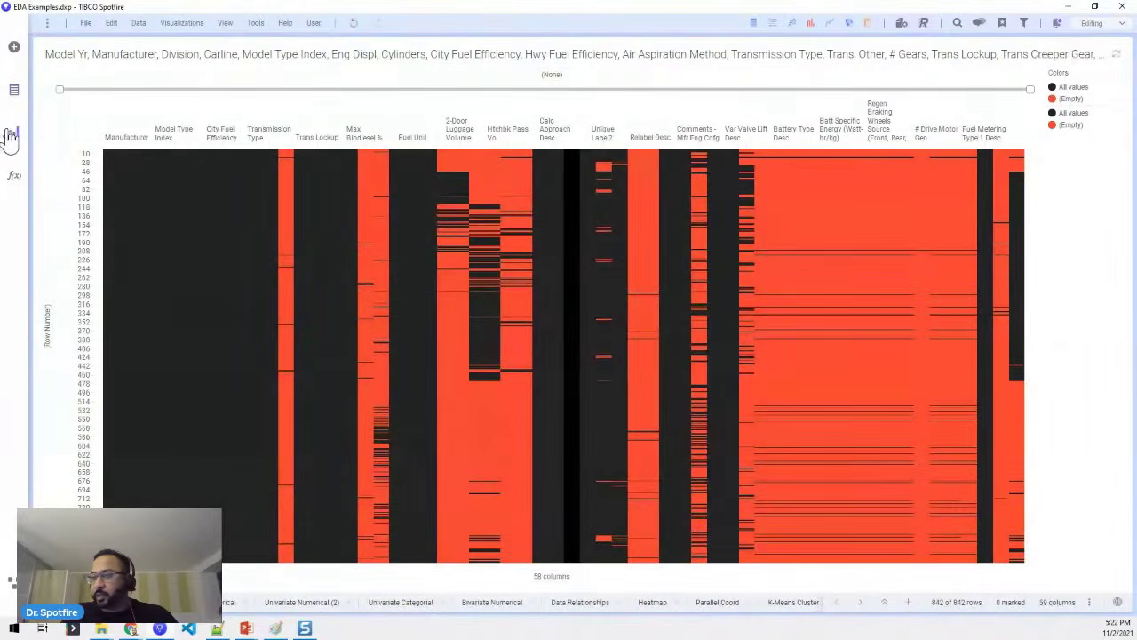
{"action": "left_click", "coordinate": [14, 99]}
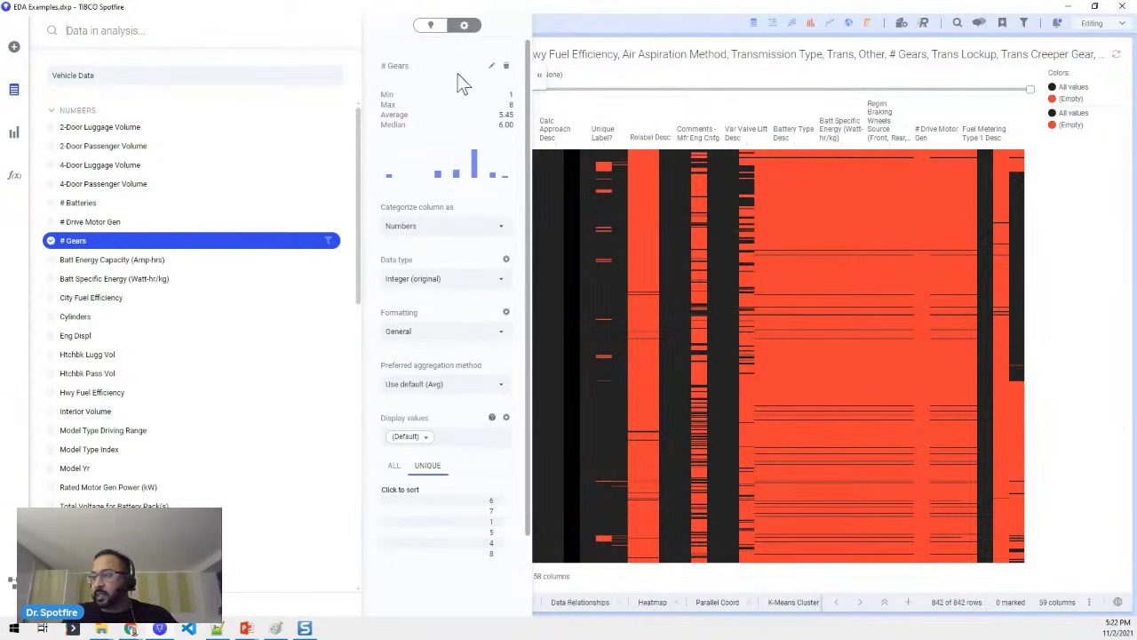
{"action": "left_click", "coordinate": [472, 173]}
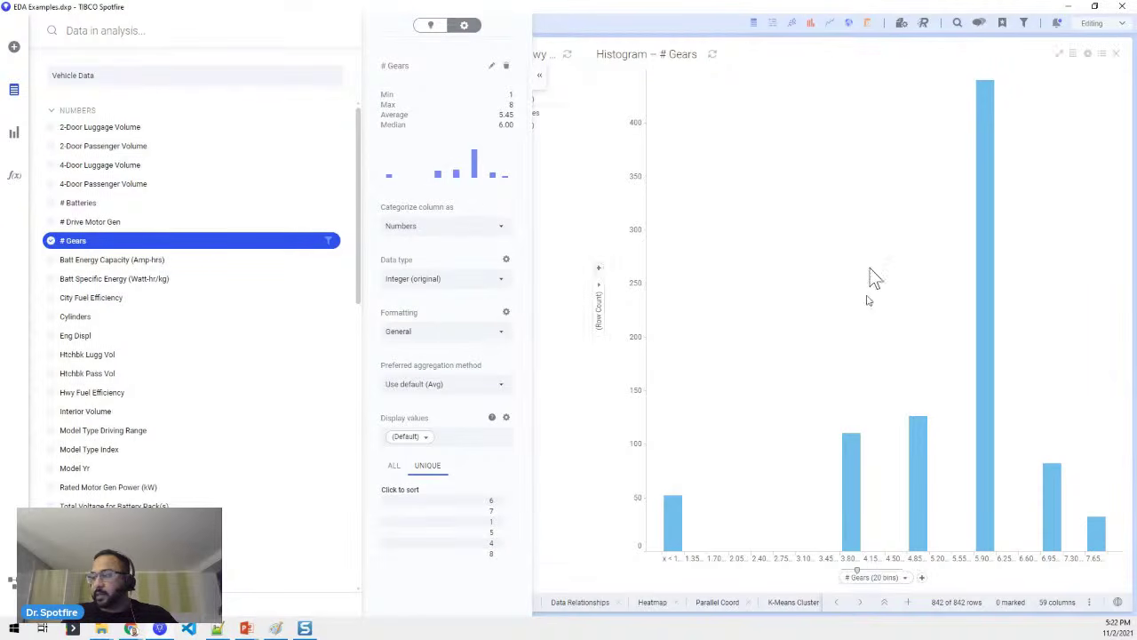
{"action": "left_click", "coordinate": [89, 147]}
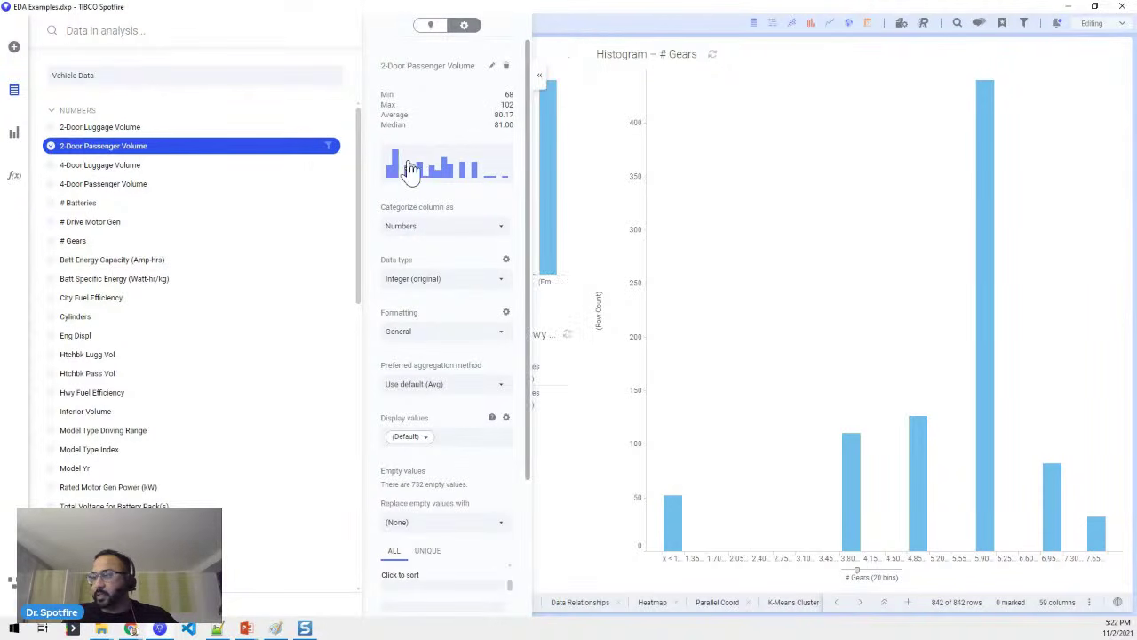
{"action": "left_click", "coordinate": [193, 183]}
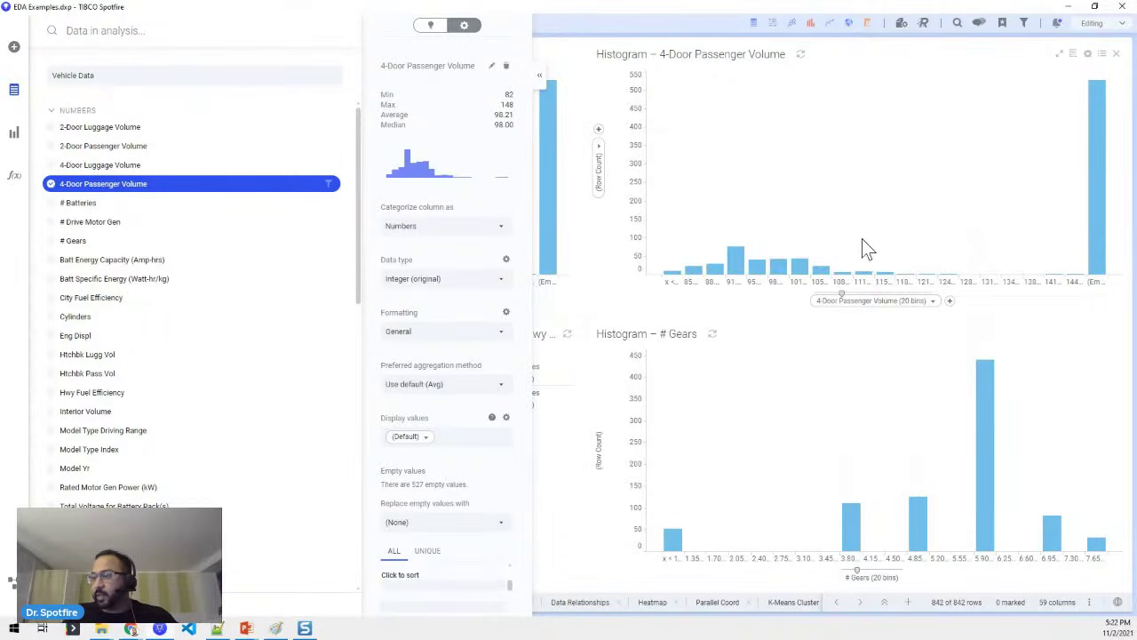
{"action": "left_click", "coordinate": [802, 202]}
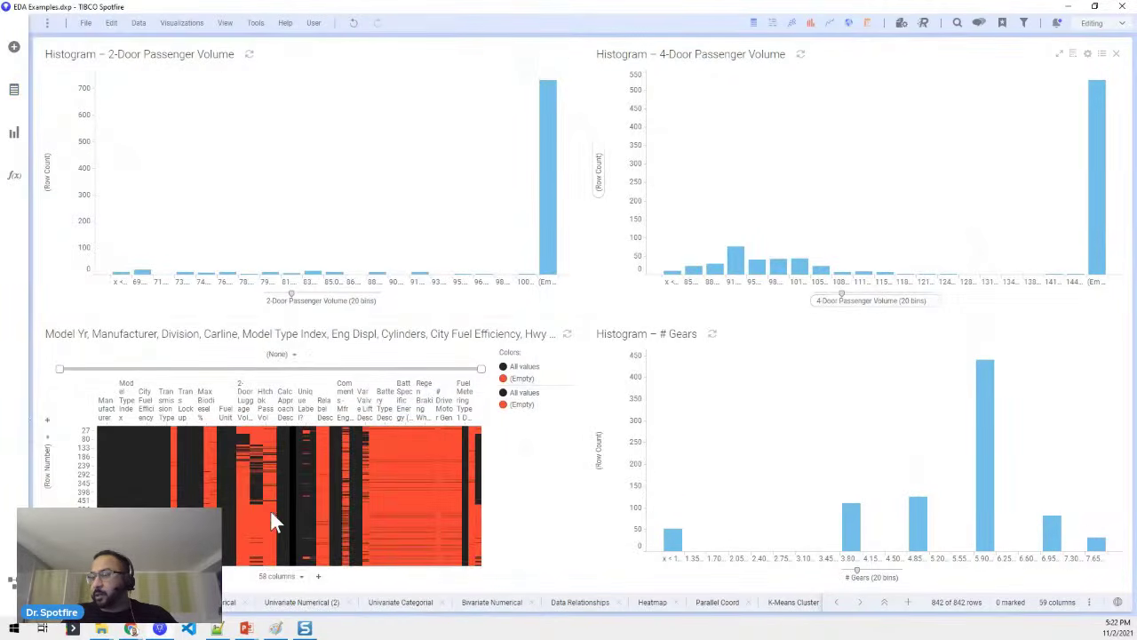
Step: Go to the Univariate Numerical page to view the distributions of the numeric columns
{"action": "left_click", "coordinate": [231, 604]}
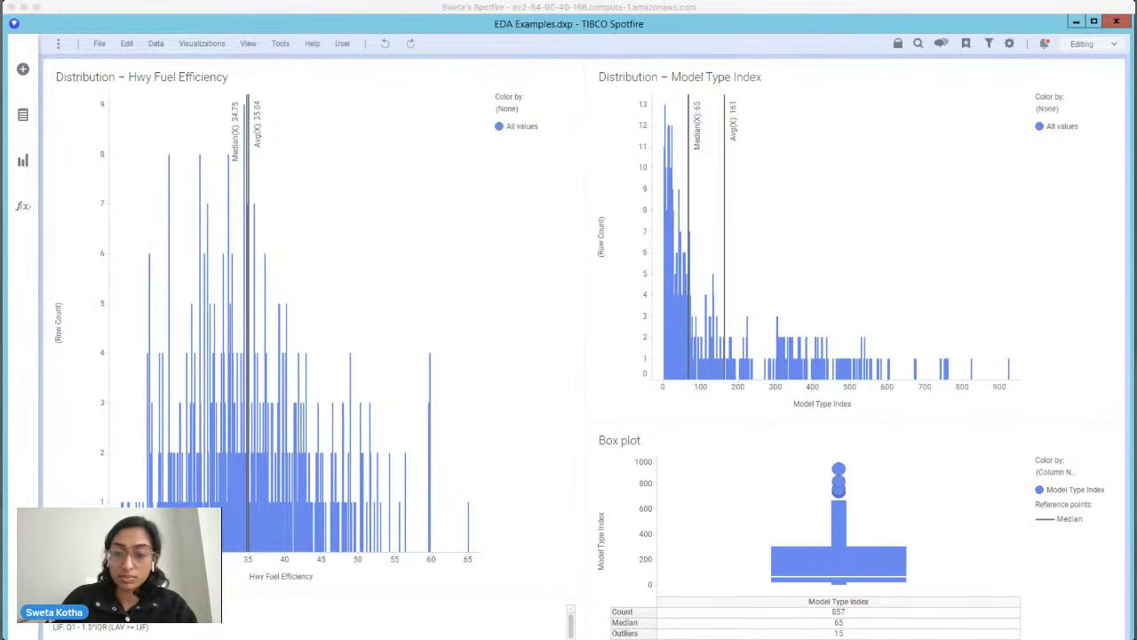
{"action": "left_click", "coordinate": [670, 87]}
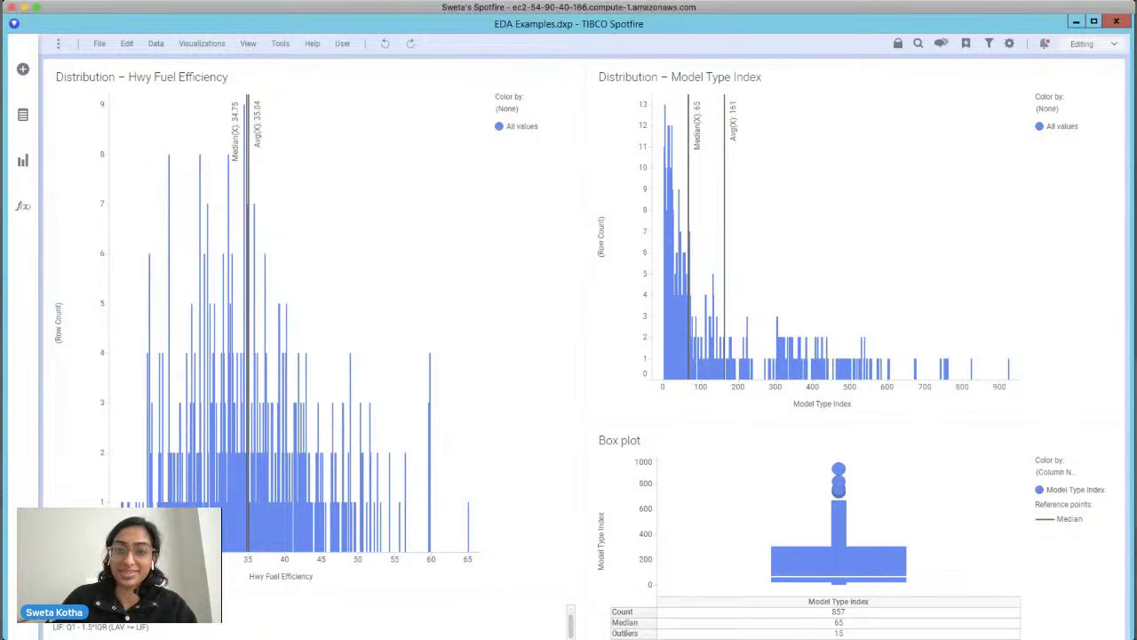
Step: Check the column choices on the axes of the Hwy Fuel Efficiency and Model Type Index distributions
{"action": "left_click", "coordinate": [36, 10]}
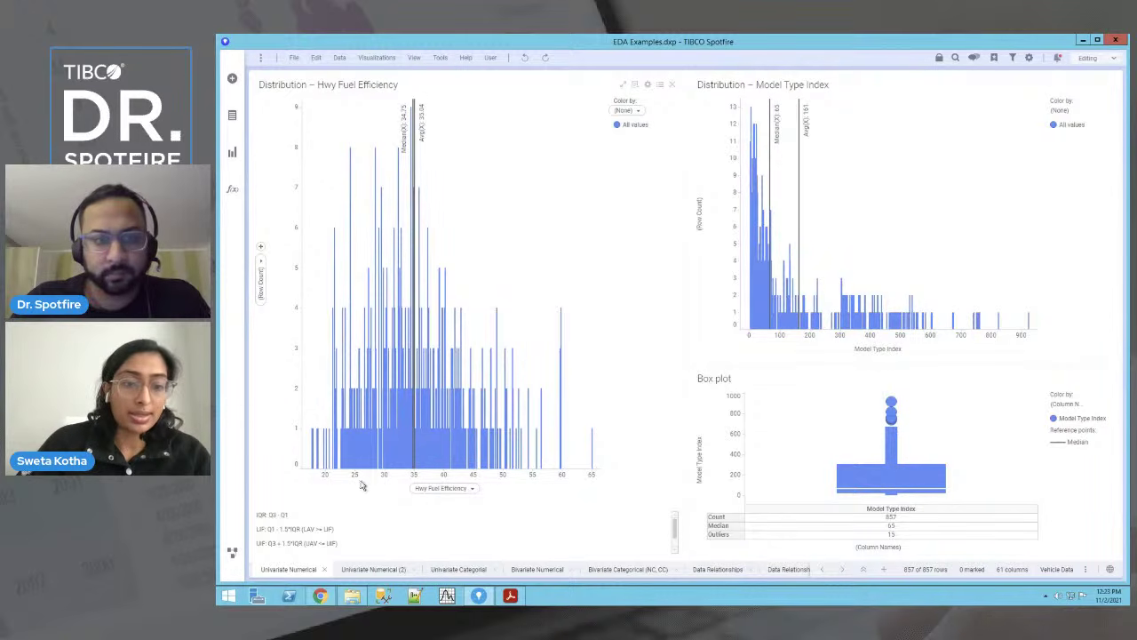
{"action": "left_click", "coordinate": [469, 487]}
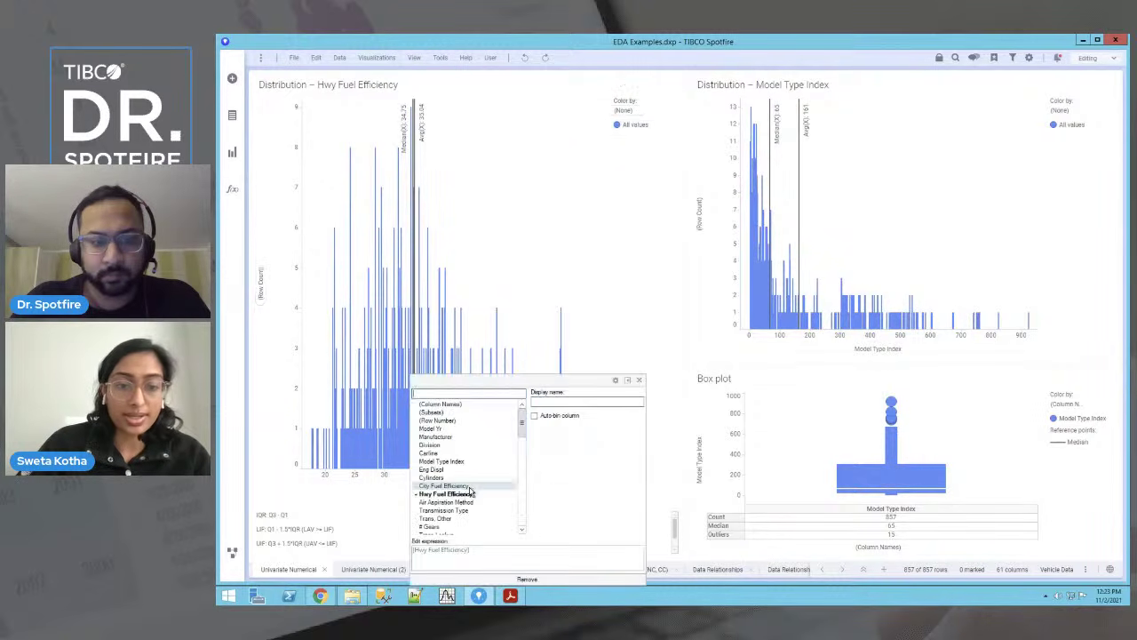
{"action": "left_click", "coordinate": [336, 496]}
{"action": "left_click", "coordinate": [261, 267]}
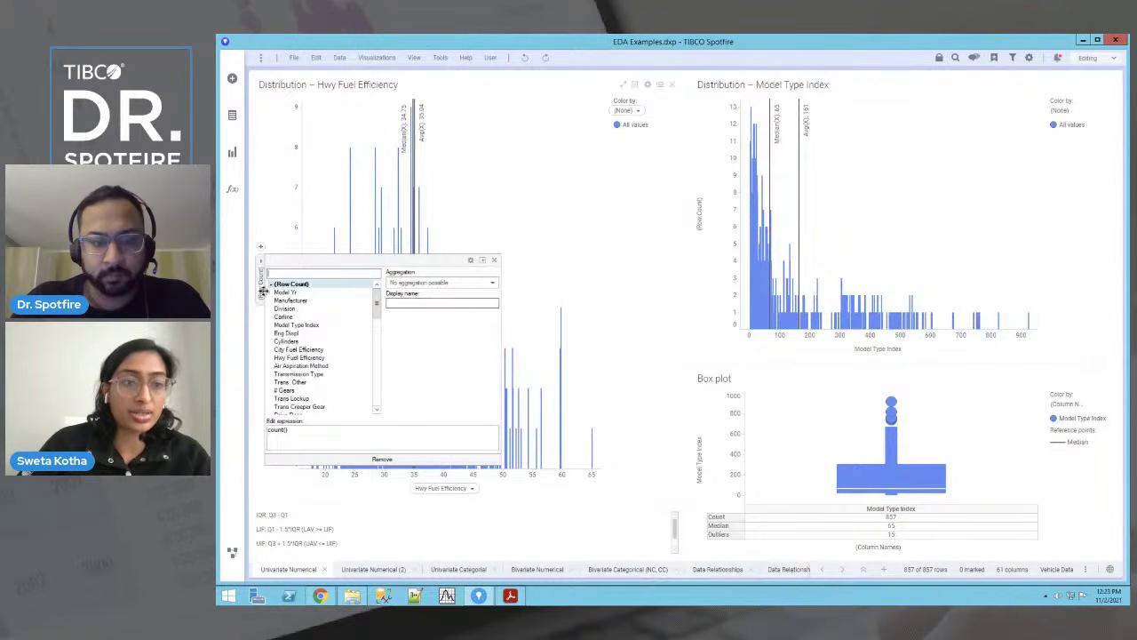
{"action": "left_click", "coordinate": [582, 239]}
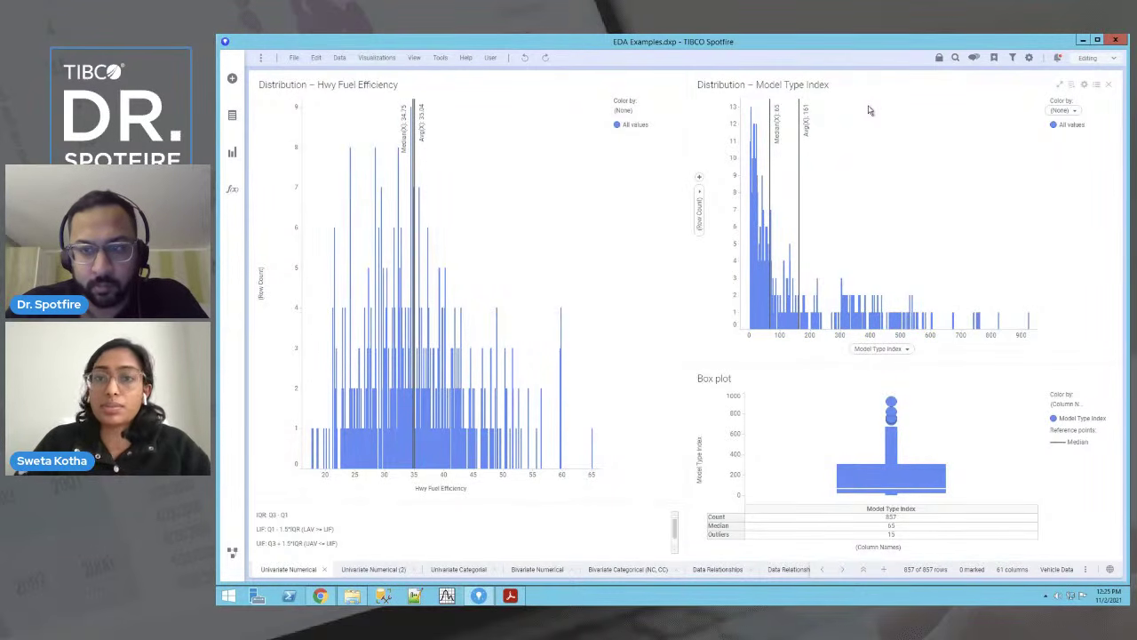
{"action": "left_click", "coordinate": [897, 348]}
{"action": "left_click", "coordinate": [944, 233]}
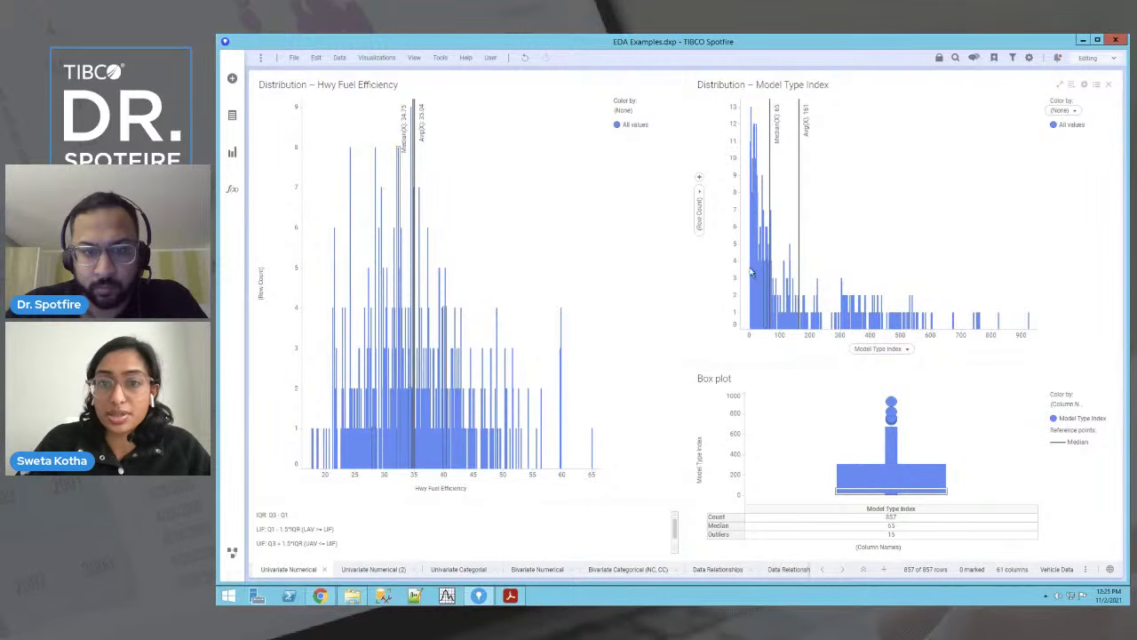
Step: Mark the long tail of the Model Type Index distribution above about 200 and clear the marking
{"action": "mouse_move", "coordinate": [765, 165]}
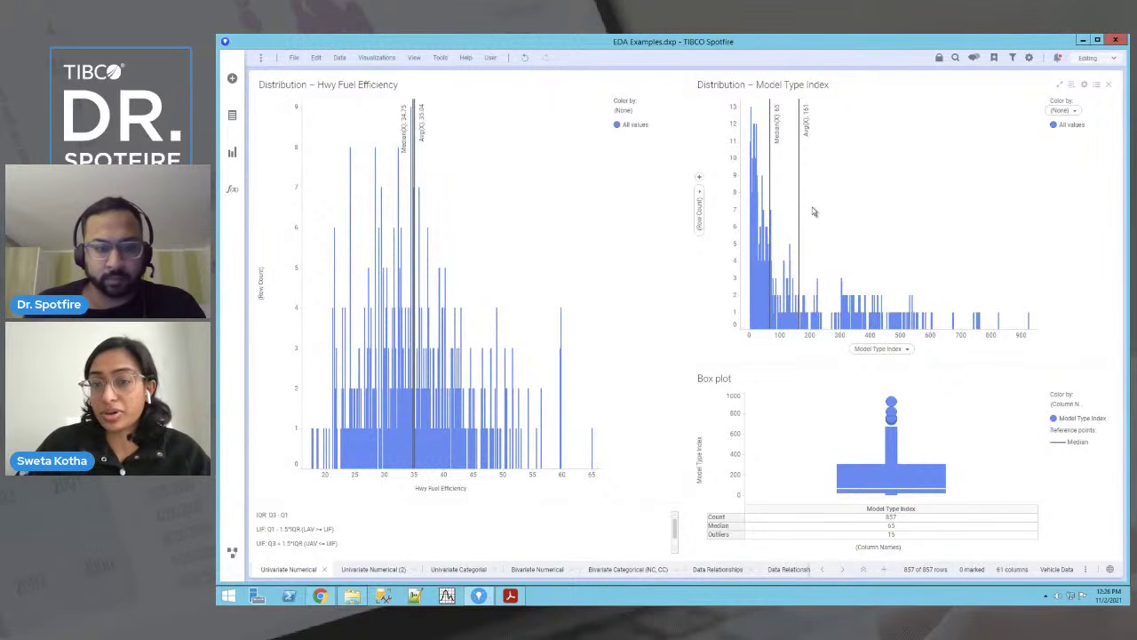
{"action": "left_click_drag", "start_coordinate": [810, 203], "coordinate": [1070, 382]}
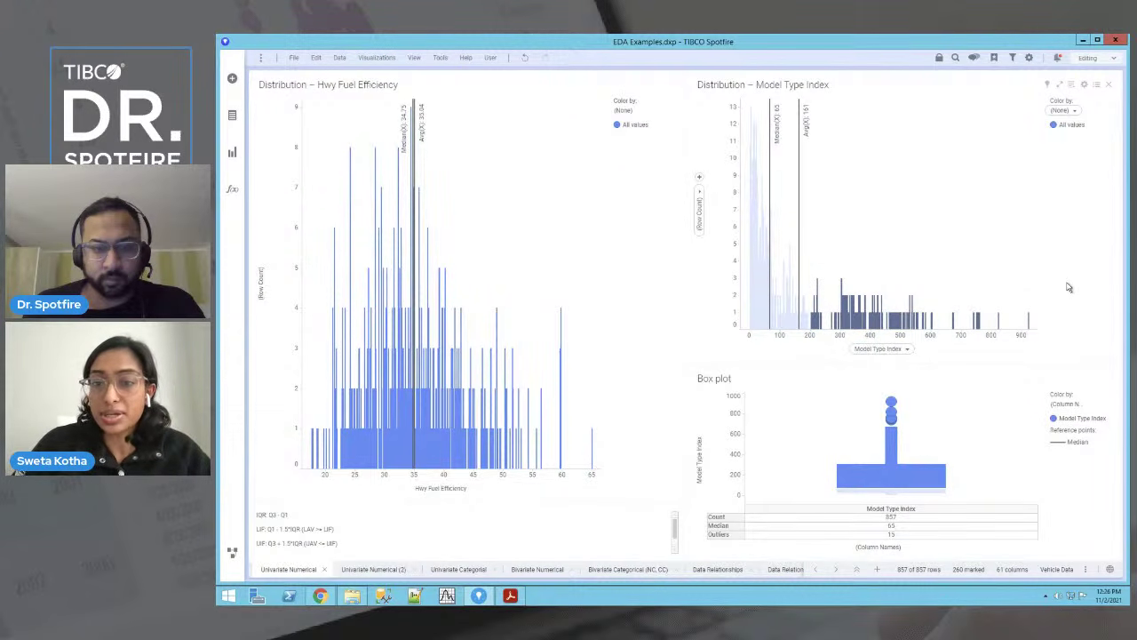
{"action": "left_click", "coordinate": [951, 255]}
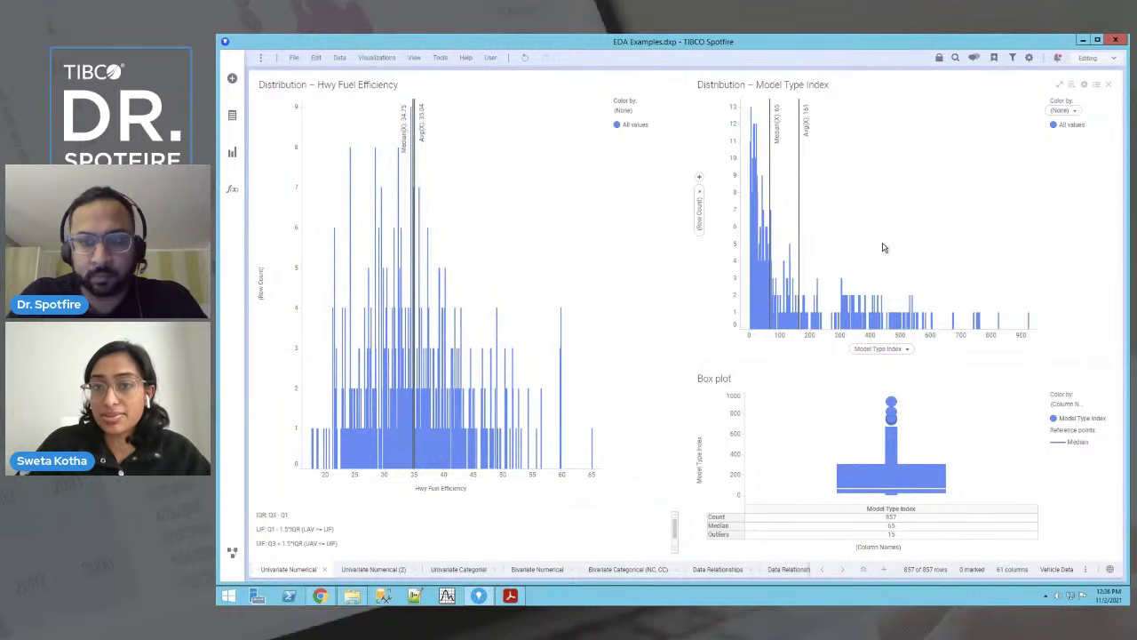
{"action": "mouse_move", "coordinate": [793, 177]}
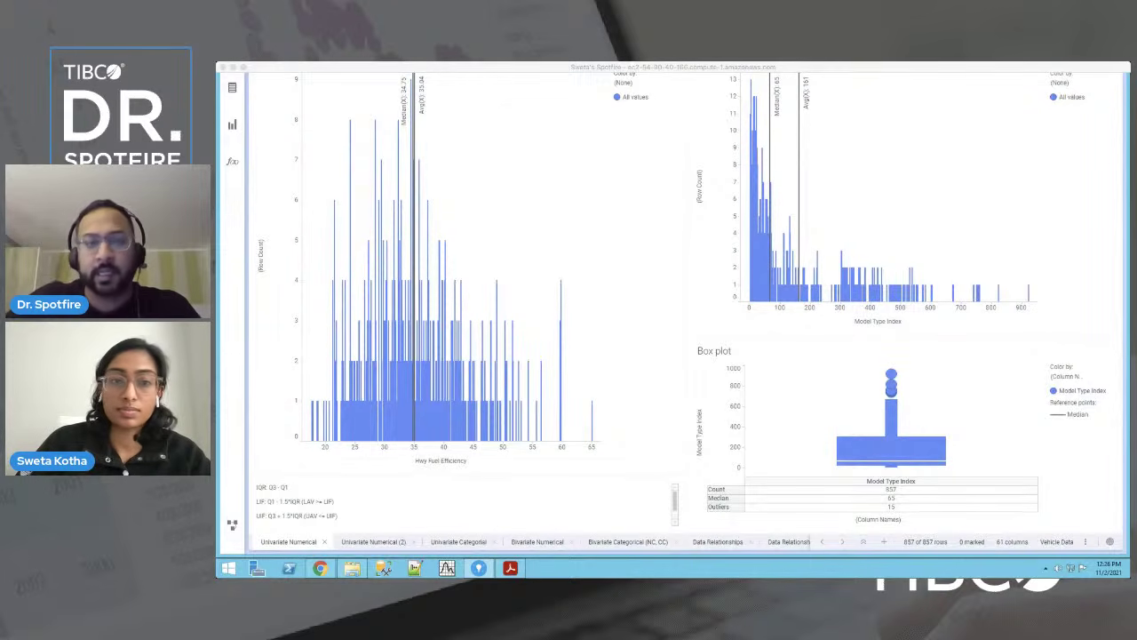
{"action": "left_click", "coordinate": [966, 554]}
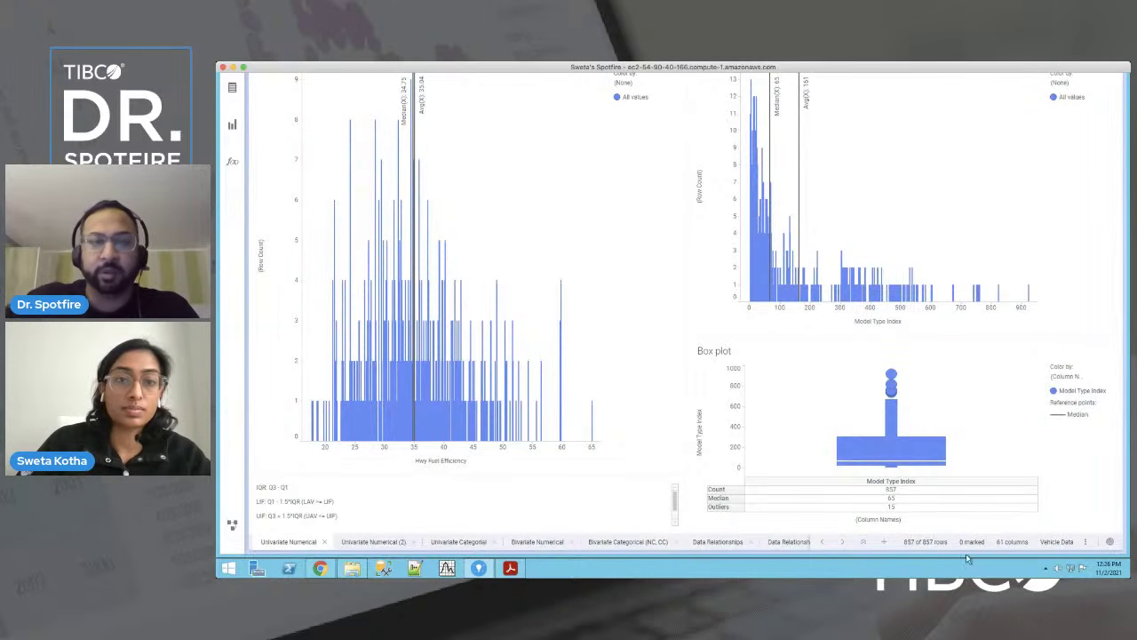
{"action": "left_click", "coordinate": [243, 67]}
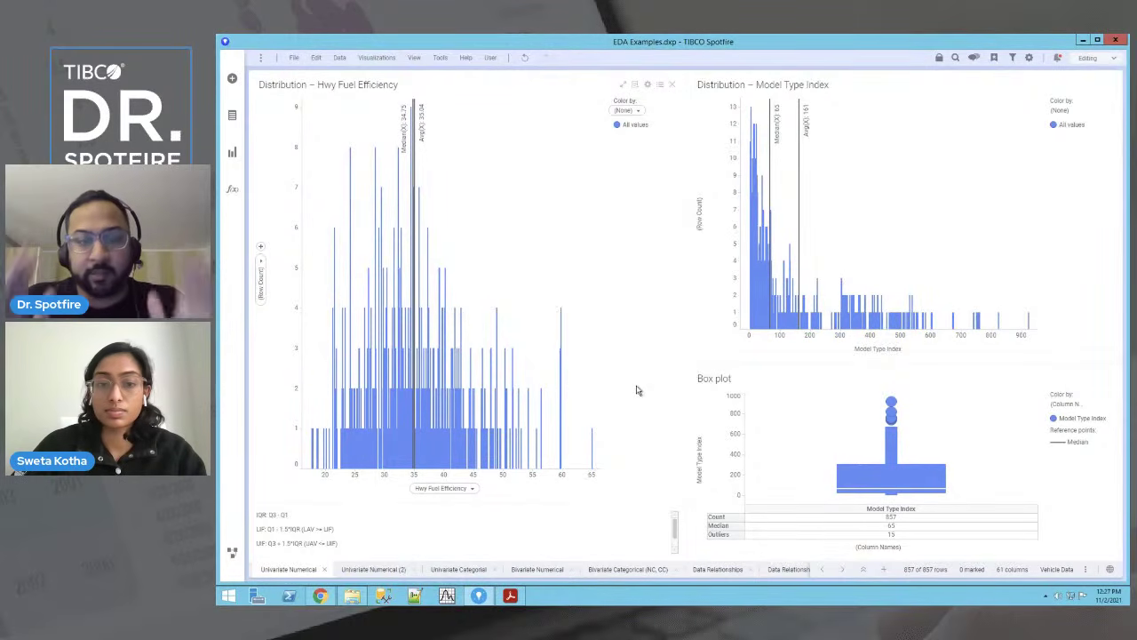
Step: Examine the horizontal-axis expression of the Model Type Index distribution
{"action": "left_click", "coordinate": [904, 348]}
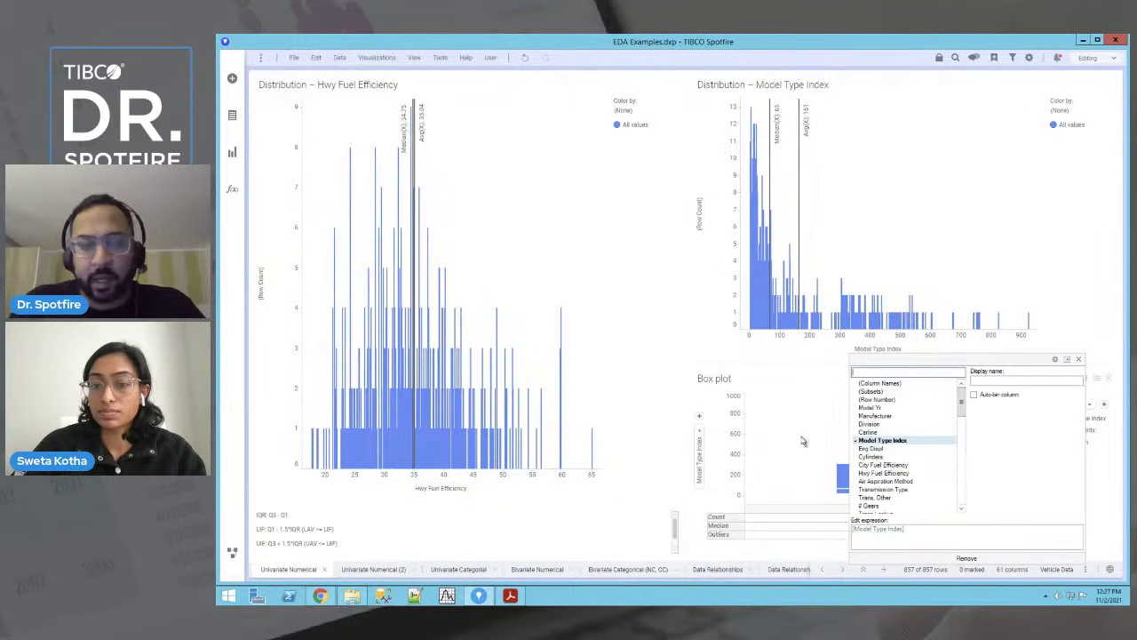
{"action": "left_click_drag", "start_coordinate": [910, 529], "coordinate": [852, 529]}
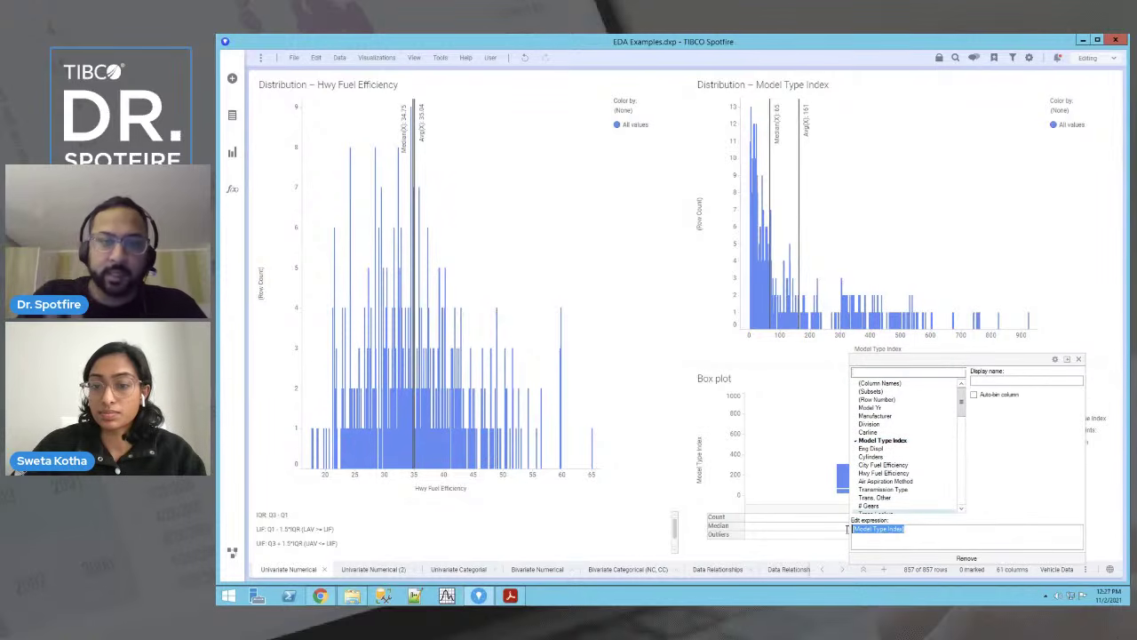
{"action": "left_click", "coordinate": [917, 528]}
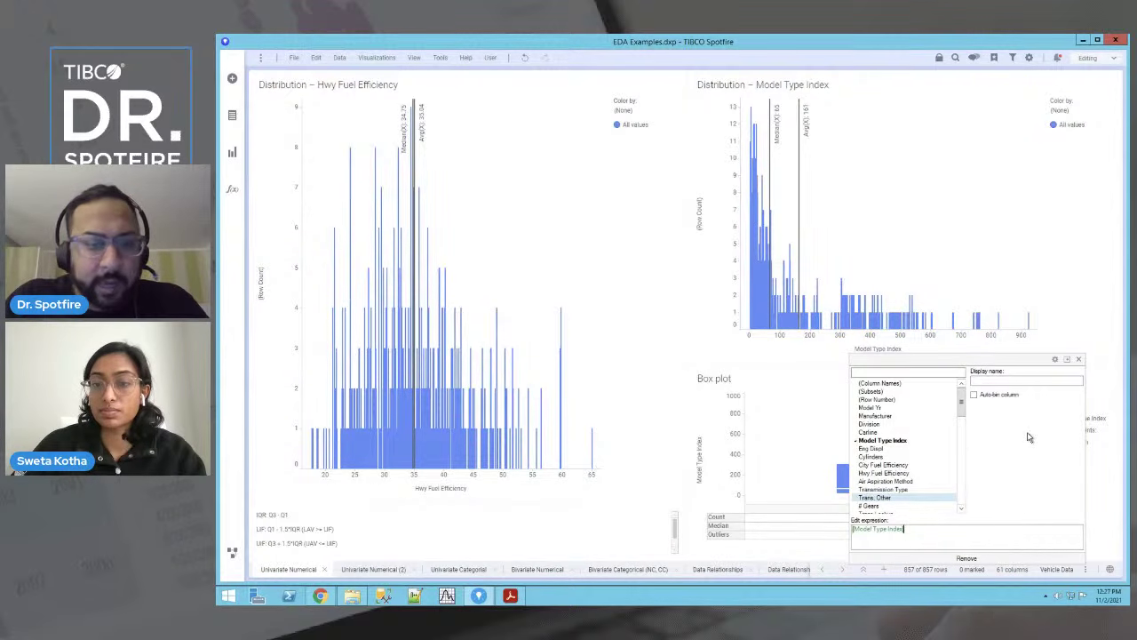
{"action": "left_click", "coordinate": [1078, 317]}
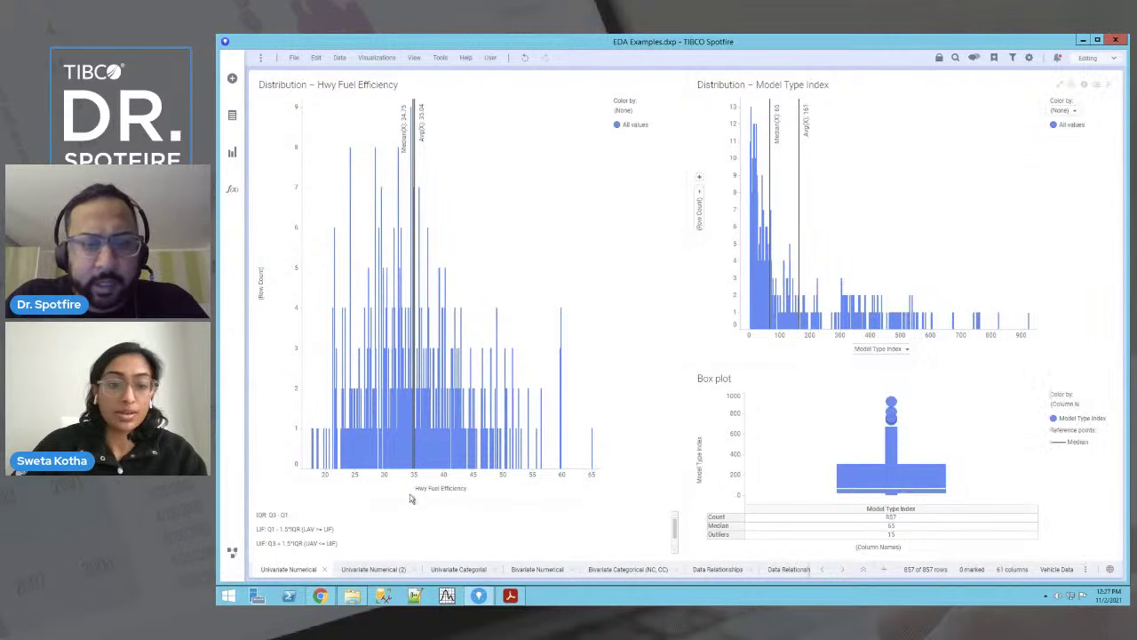
Step: On the Univariate Numerical (2) page, check the horizontal-axis columns of the City Fuel Efficiency distribution and histogram
{"action": "left_click", "coordinate": [374, 570]}
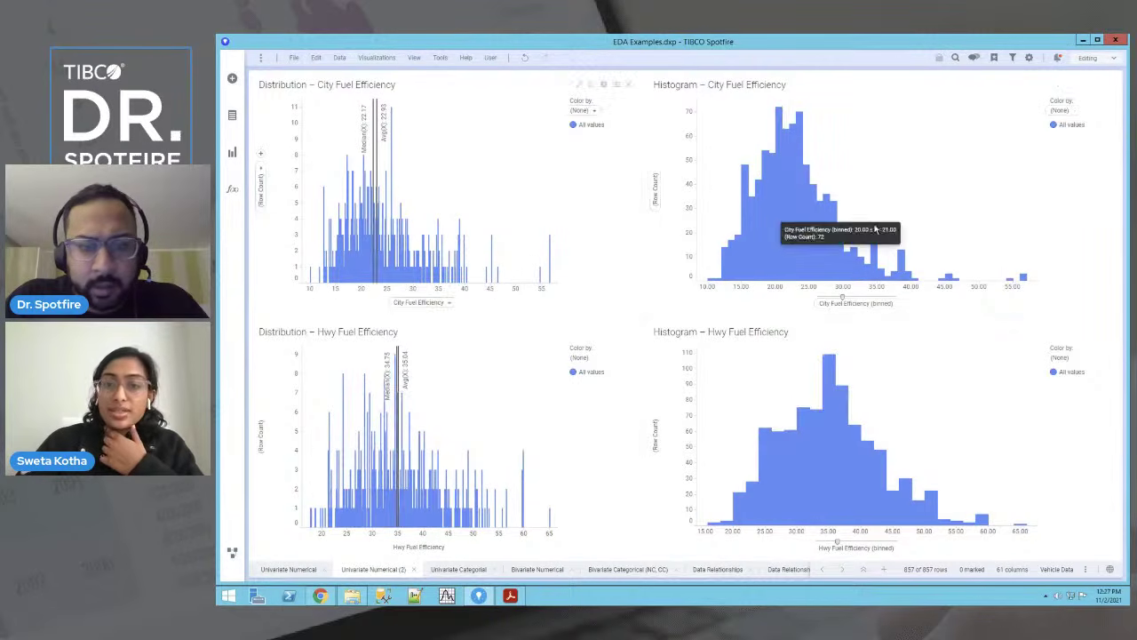
{"action": "left_click", "coordinate": [440, 305]}
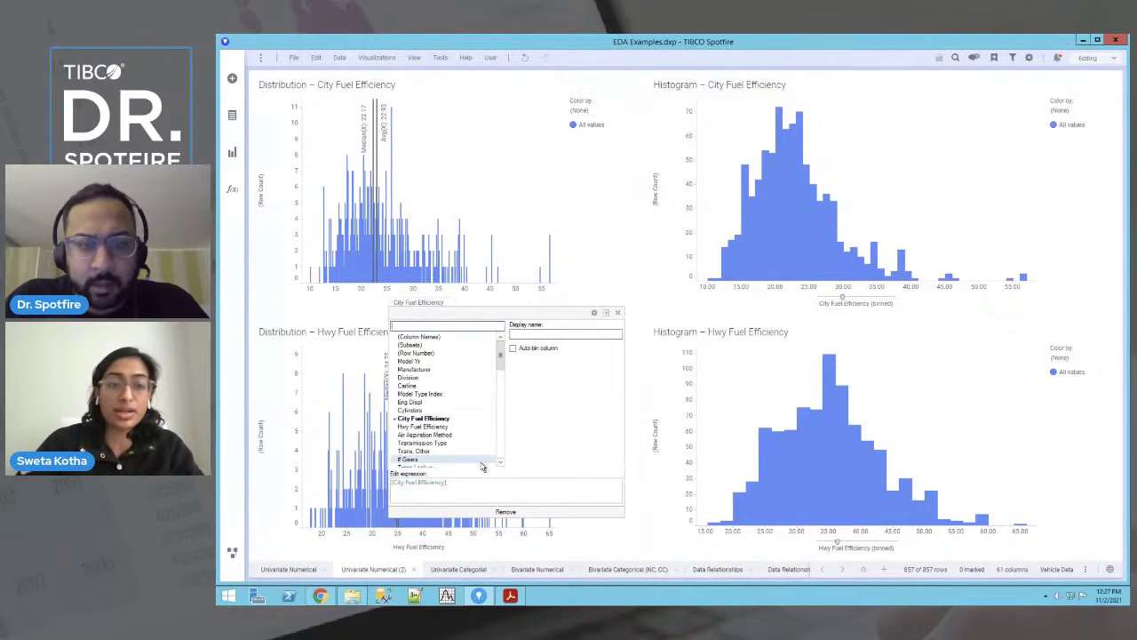
{"action": "left_click", "coordinate": [897, 303]}
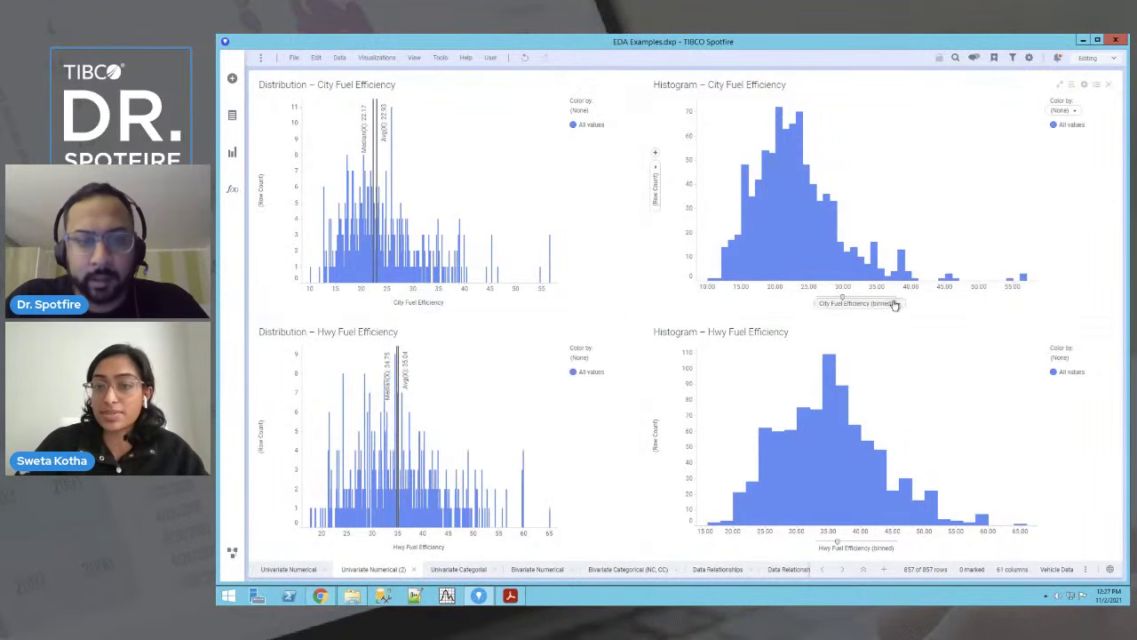
{"action": "left_click", "coordinate": [1077, 473]}
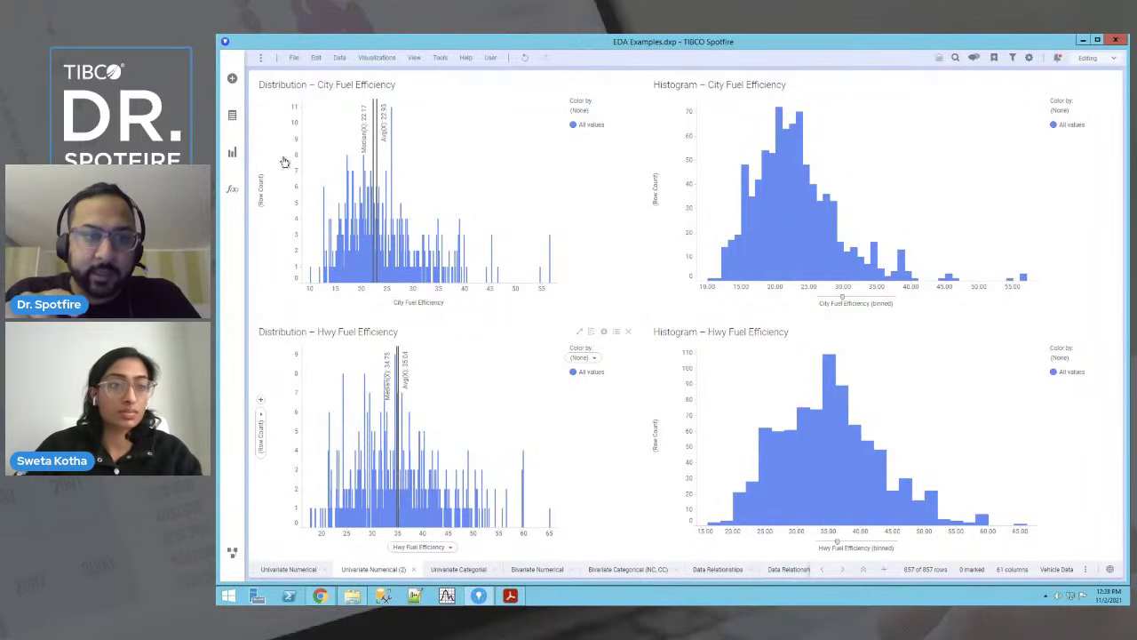
Step: Import [Modeling] Autoencoder TensorFlow.sfd from SF_Data_Functions' Tensorflow Autoencoder folder as a new data function, look at its script and close it without saving
{"action": "left_click", "coordinate": [338, 57]}
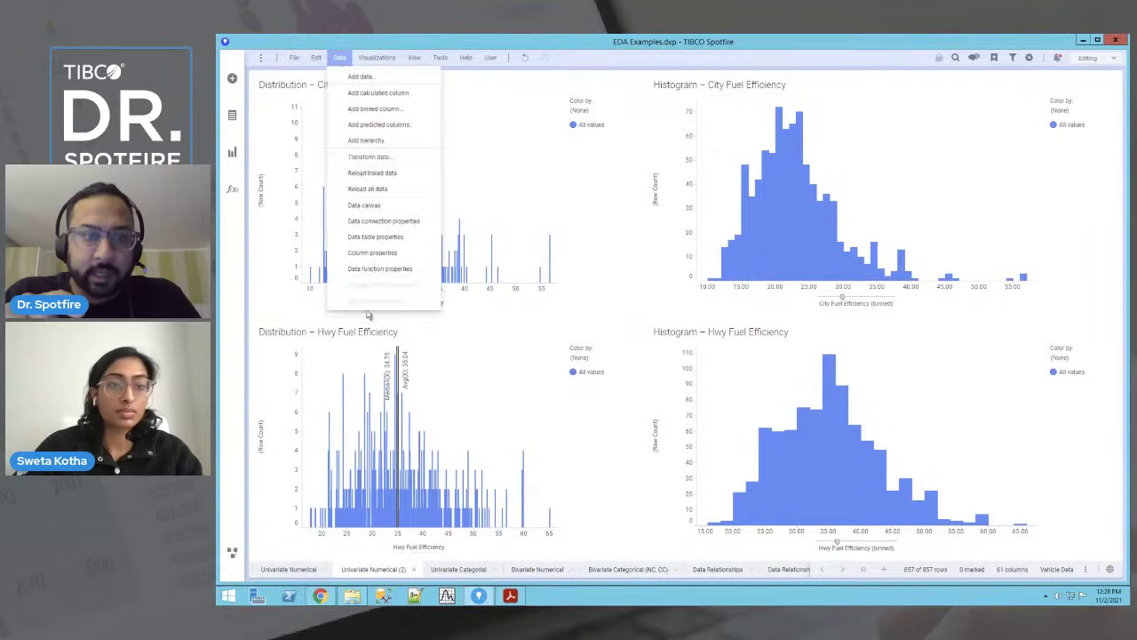
{"action": "left_click", "coordinate": [401, 278]}
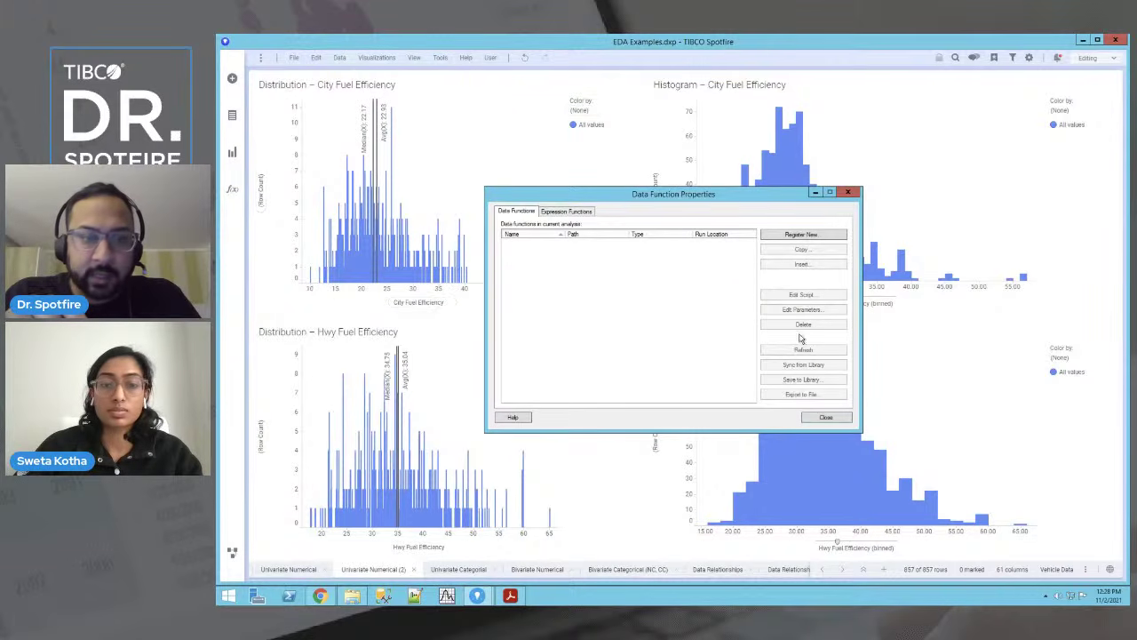
{"action": "left_click", "coordinate": [802, 235]}
{"action": "left_click", "coordinate": [593, 169]}
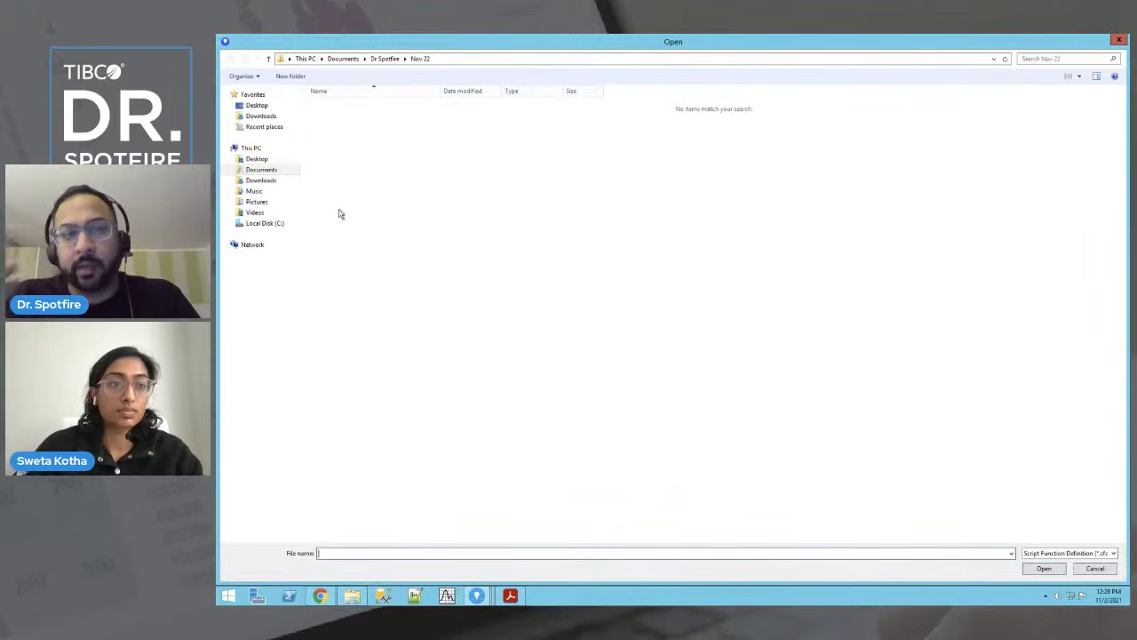
{"action": "left_click", "coordinate": [281, 172]}
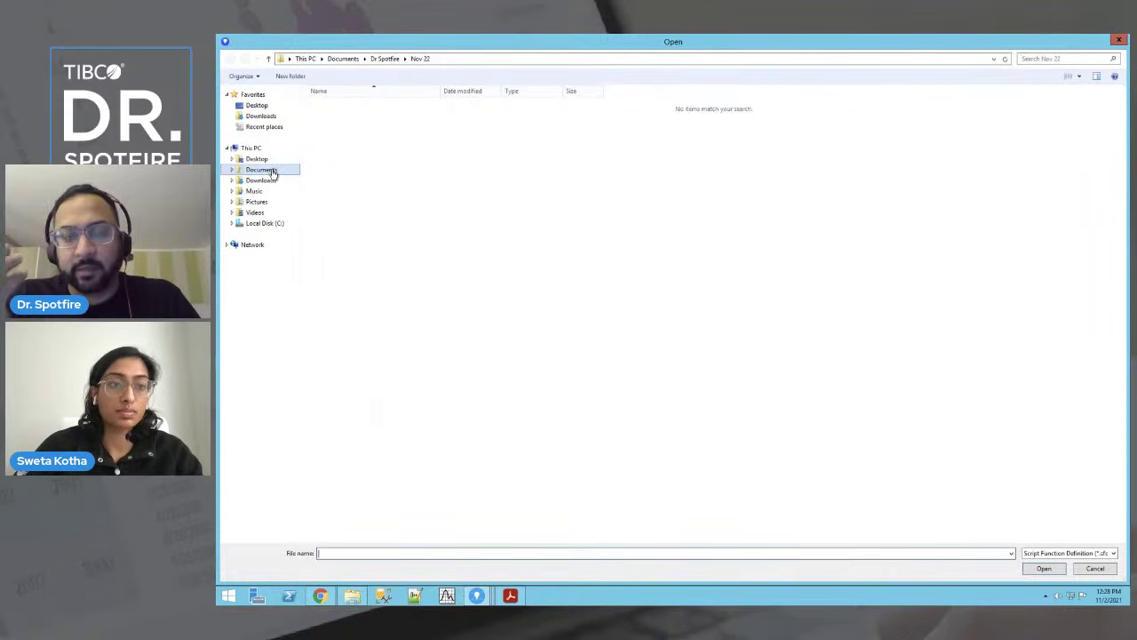
{"action": "double_click", "coordinate": [359, 257]}
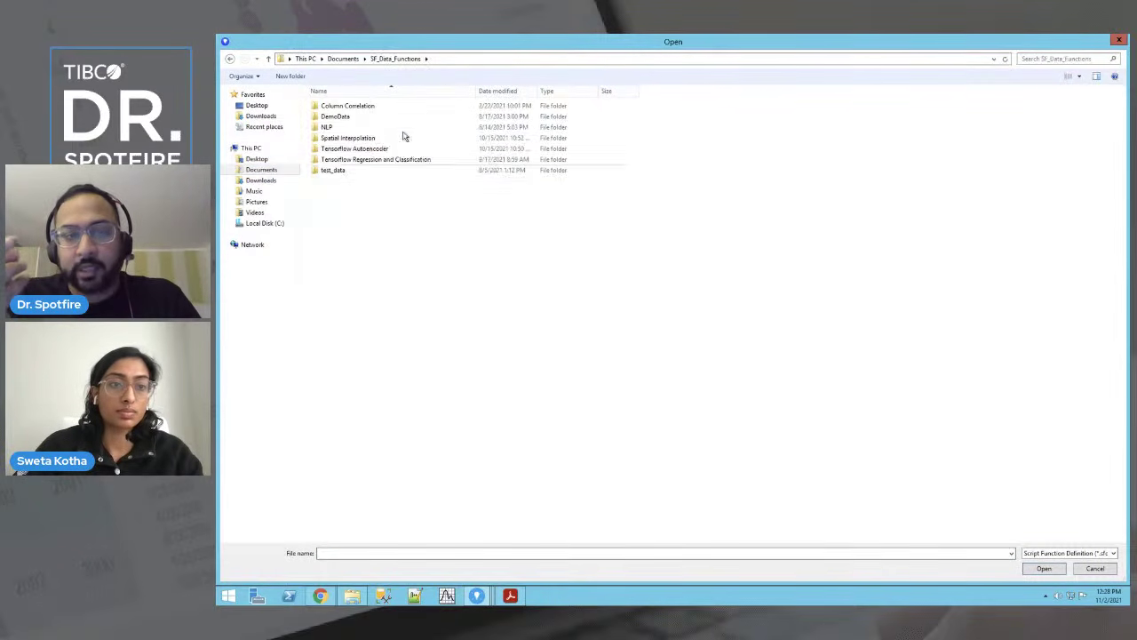
{"action": "double_click", "coordinate": [382, 148]}
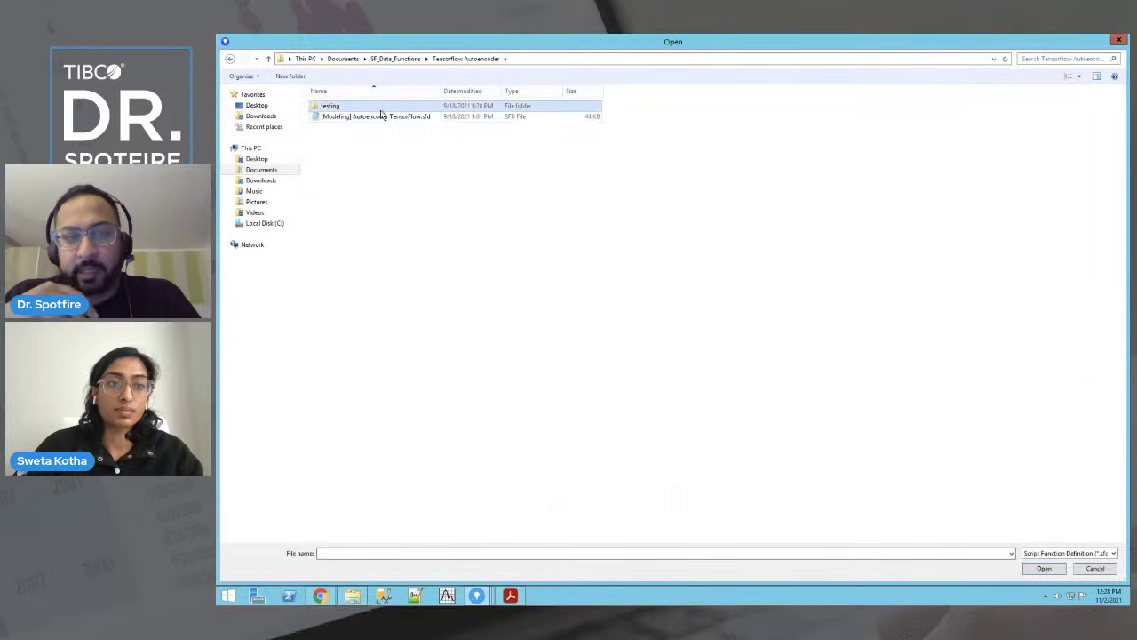
{"action": "left_click", "coordinate": [380, 117]}
{"action": "left_click", "coordinate": [1039, 570]}
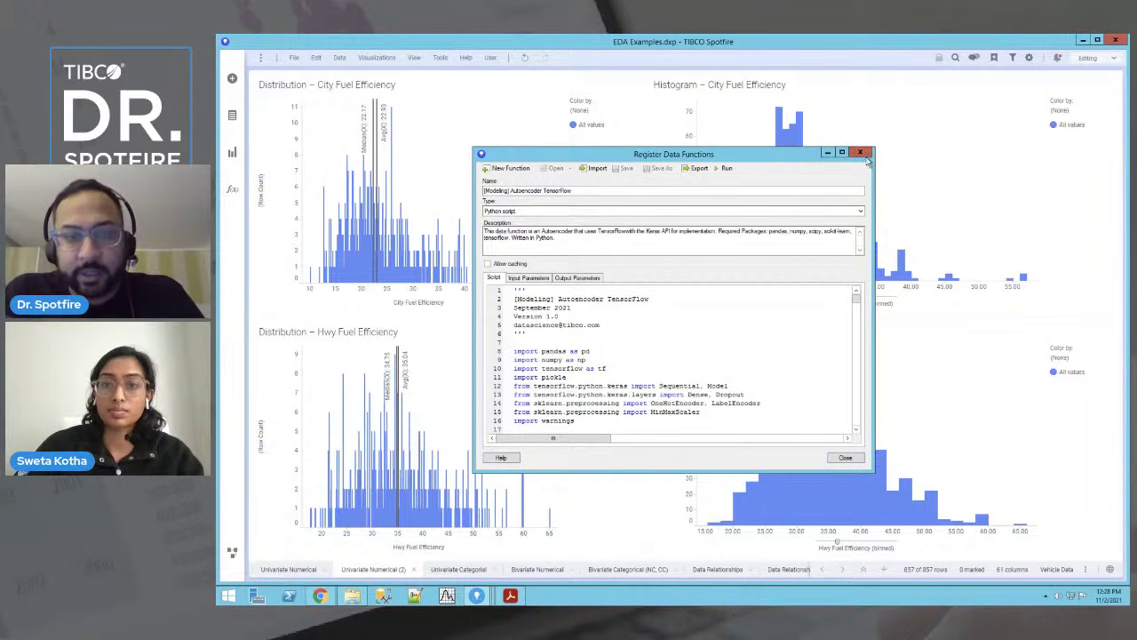
{"action": "left_click", "coordinate": [861, 152]}
{"action": "left_click", "coordinate": [846, 190]}
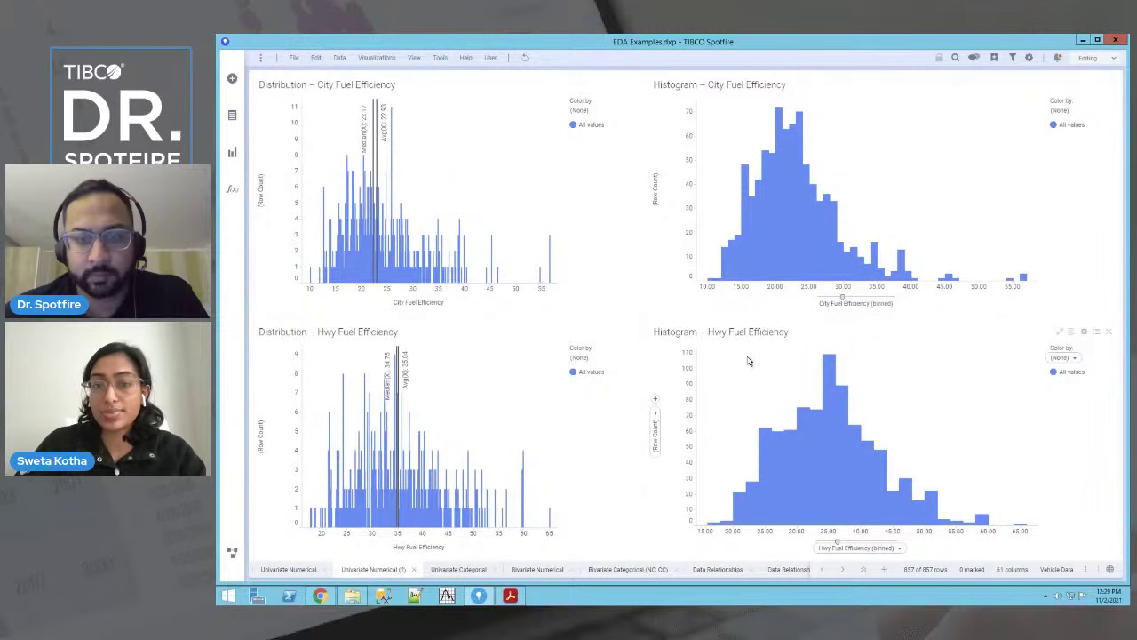
Step: Add the recommended histogram of the City Fuel Efficiency column to the page and remove it again
{"action": "left_click", "coordinate": [232, 114]}
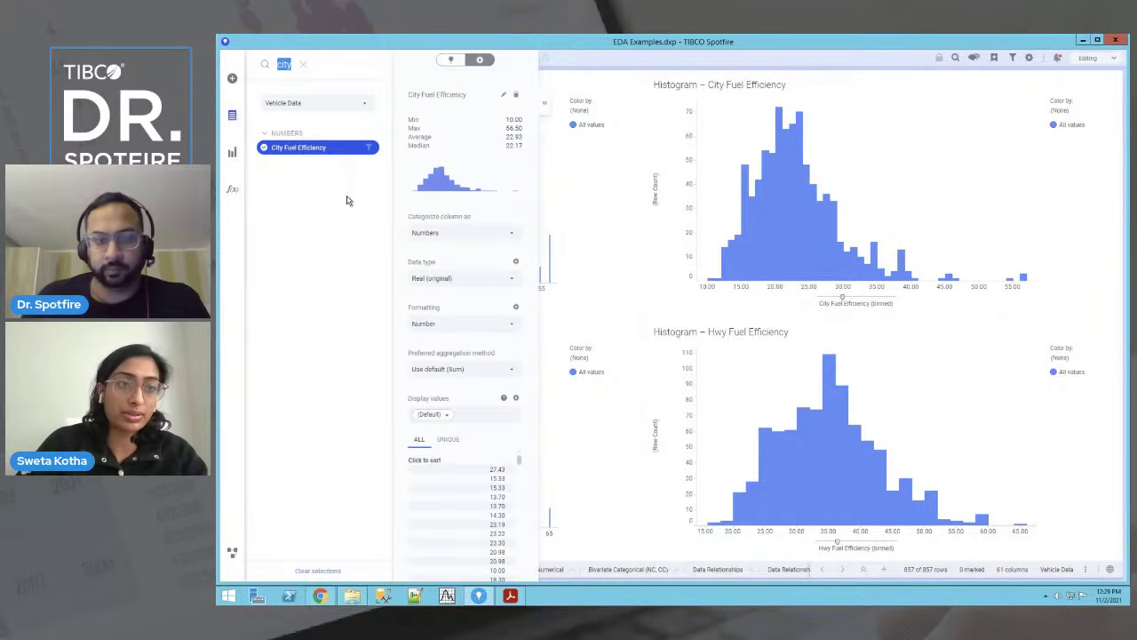
{"action": "left_click", "coordinate": [448, 182]}
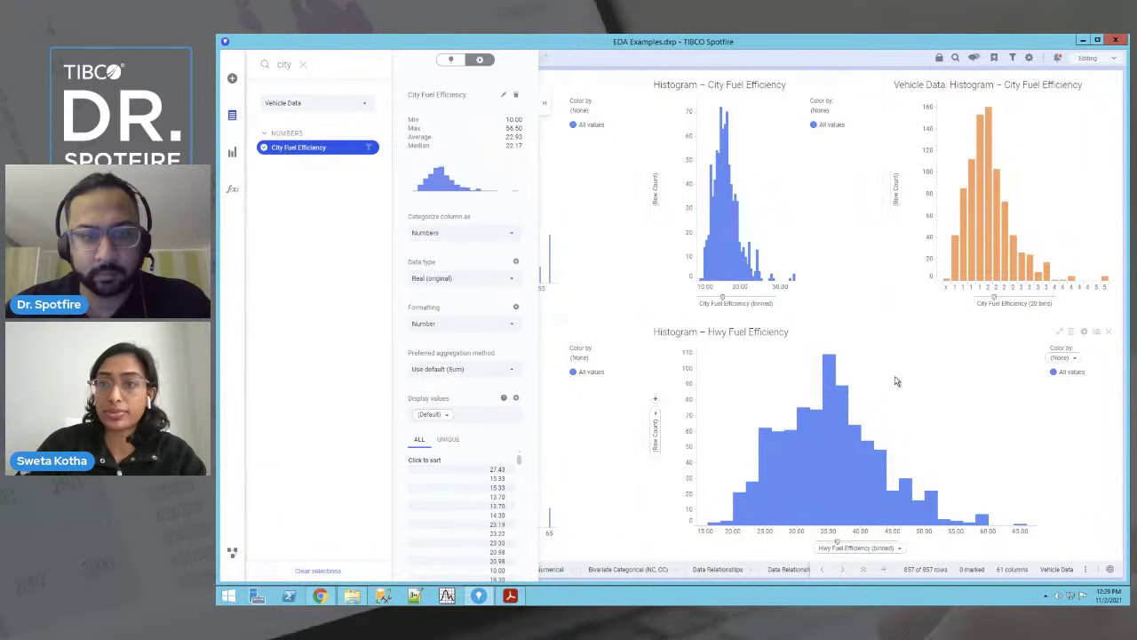
{"action": "left_click", "coordinate": [1108, 85]}
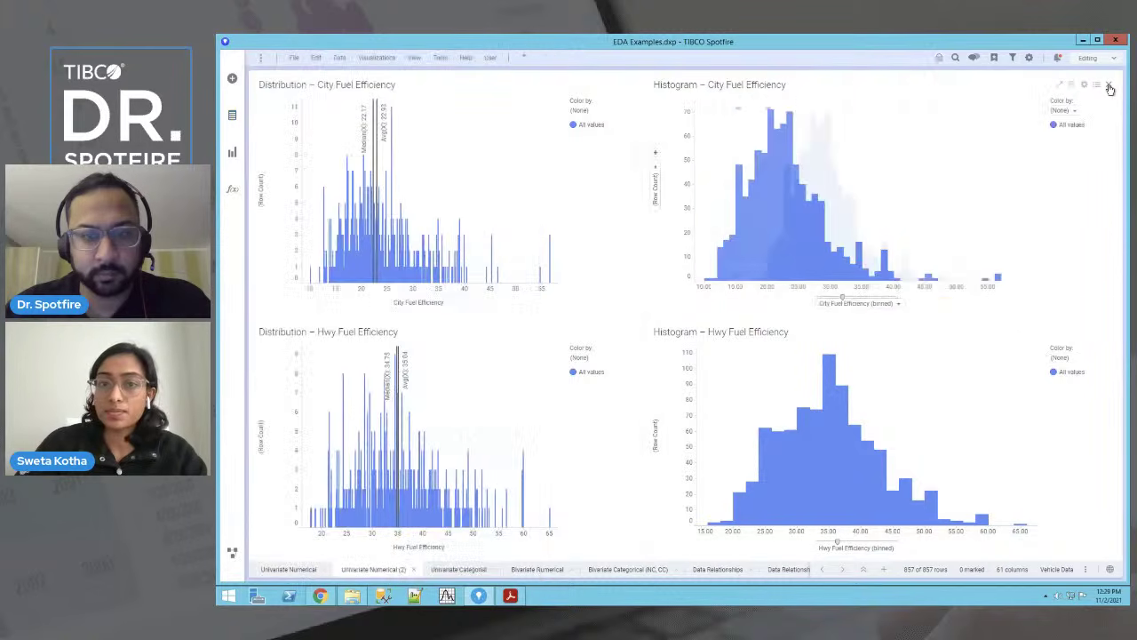
Step: Compare the horizontal-axis expression of the City Fuel Efficiency distribution with the auto-binned expression of its histogram
{"action": "left_click", "coordinate": [447, 303]}
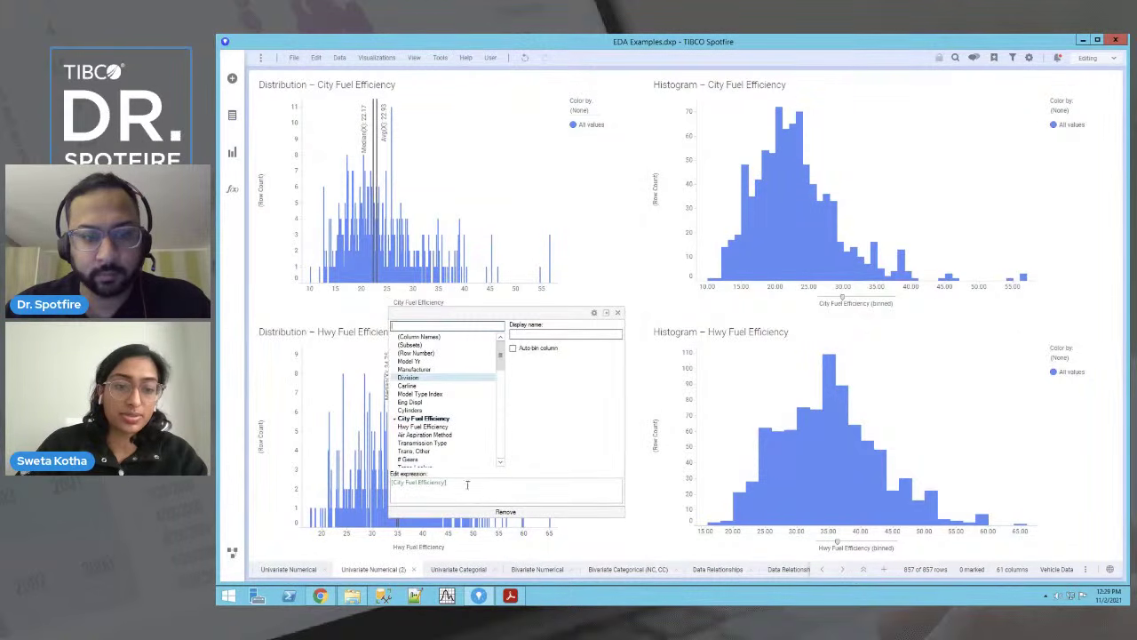
{"action": "left_click", "coordinate": [623, 275]}
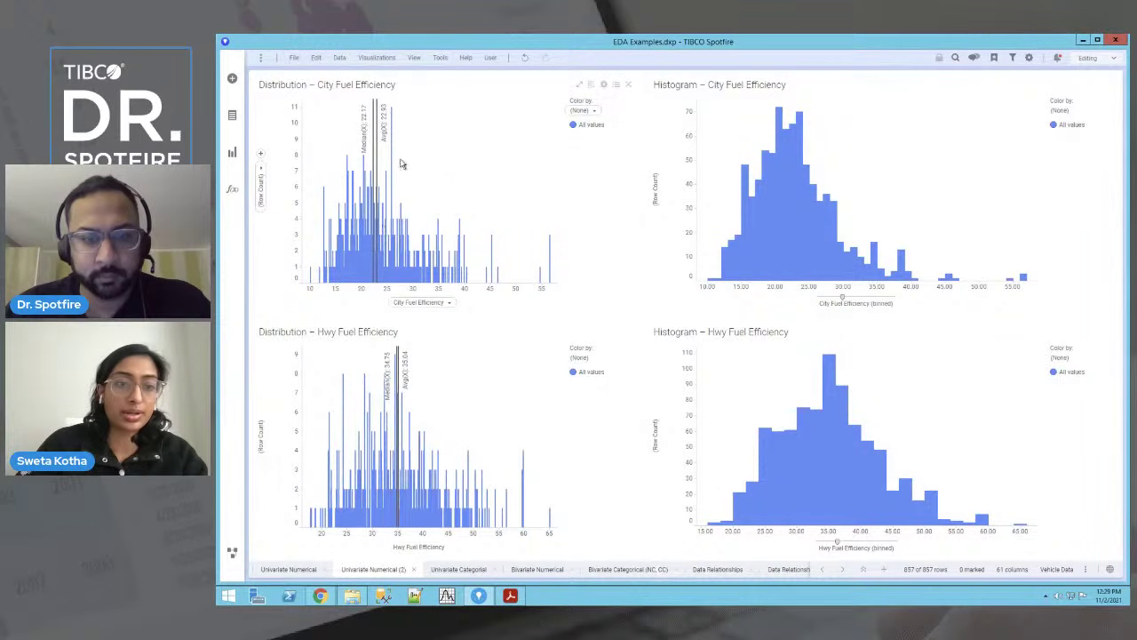
{"action": "left_click", "coordinate": [440, 300]}
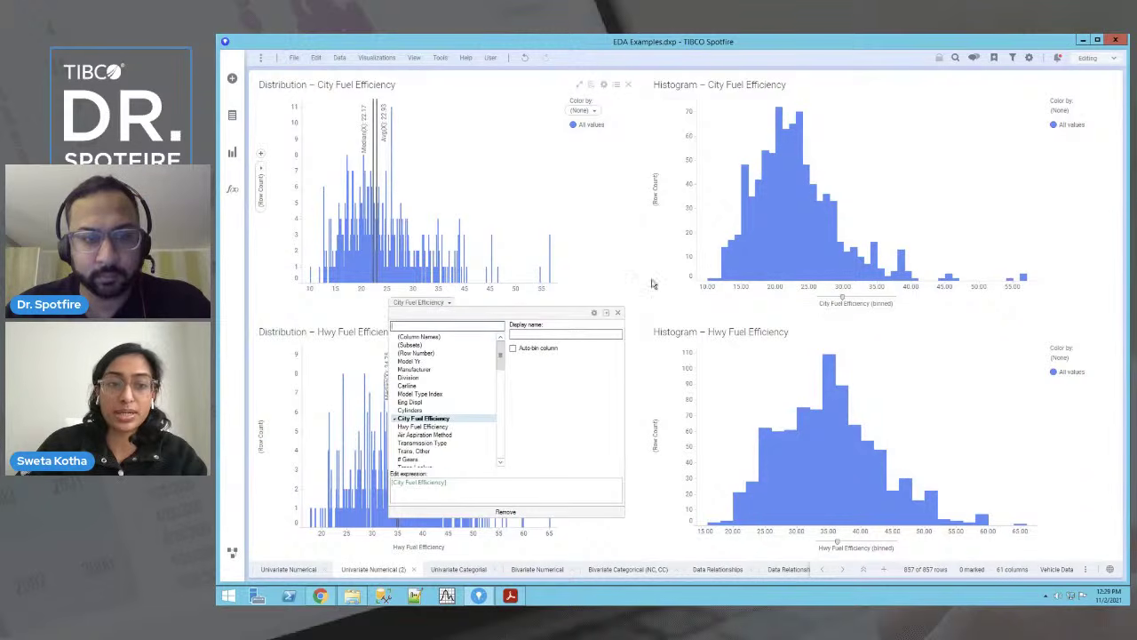
{"action": "left_click", "coordinate": [889, 302]}
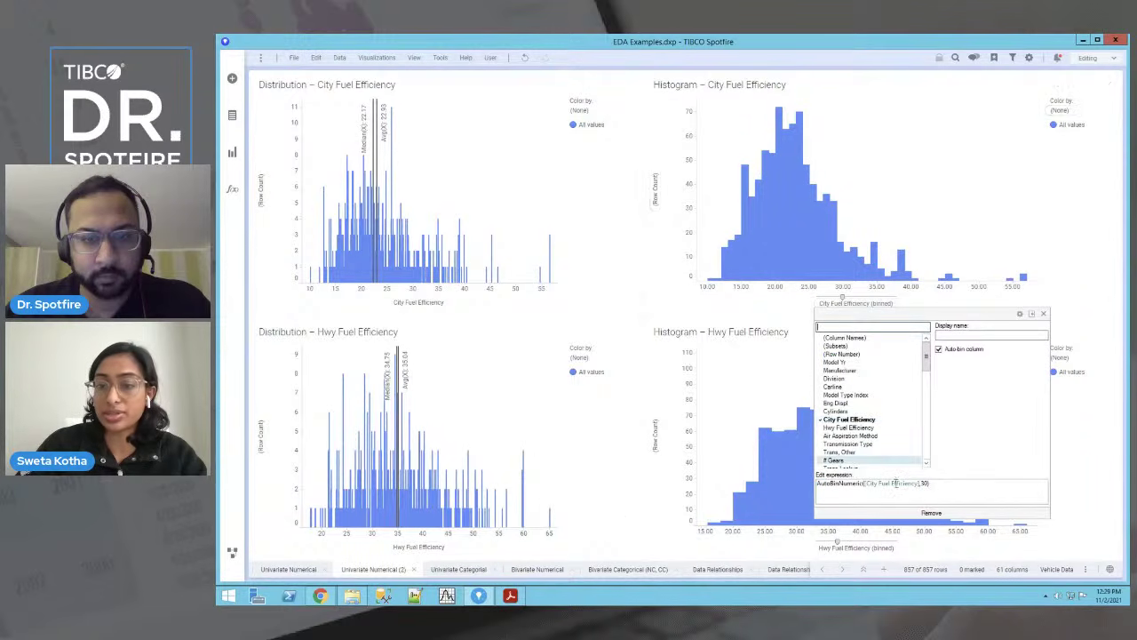
{"action": "left_click", "coordinate": [1066, 286]}
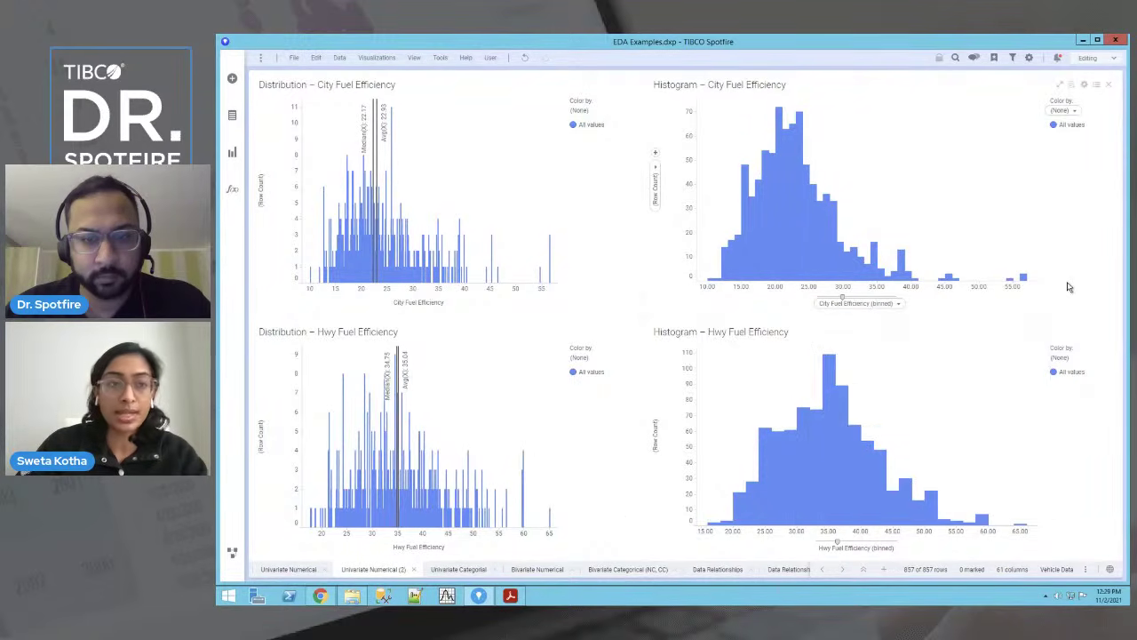
Step: Check the vertical-axis expression of the City Fuel Efficiency histogram, and mark its outlying high-end bars and clear the marking again
{"action": "left_click", "coordinate": [656, 175]}
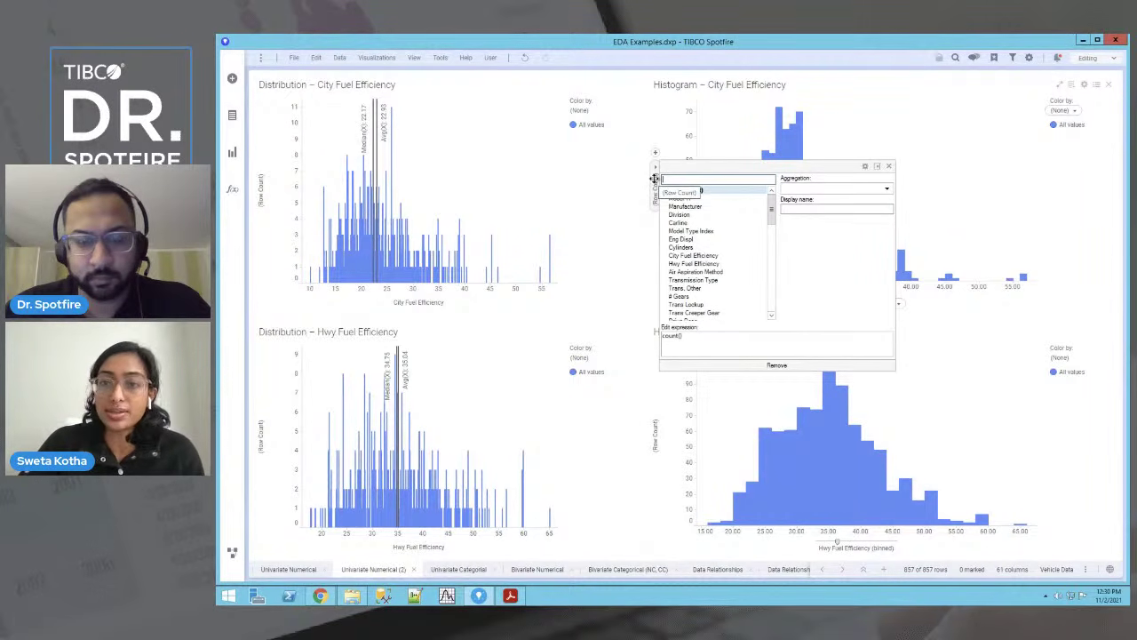
{"action": "left_click", "coordinate": [973, 176]}
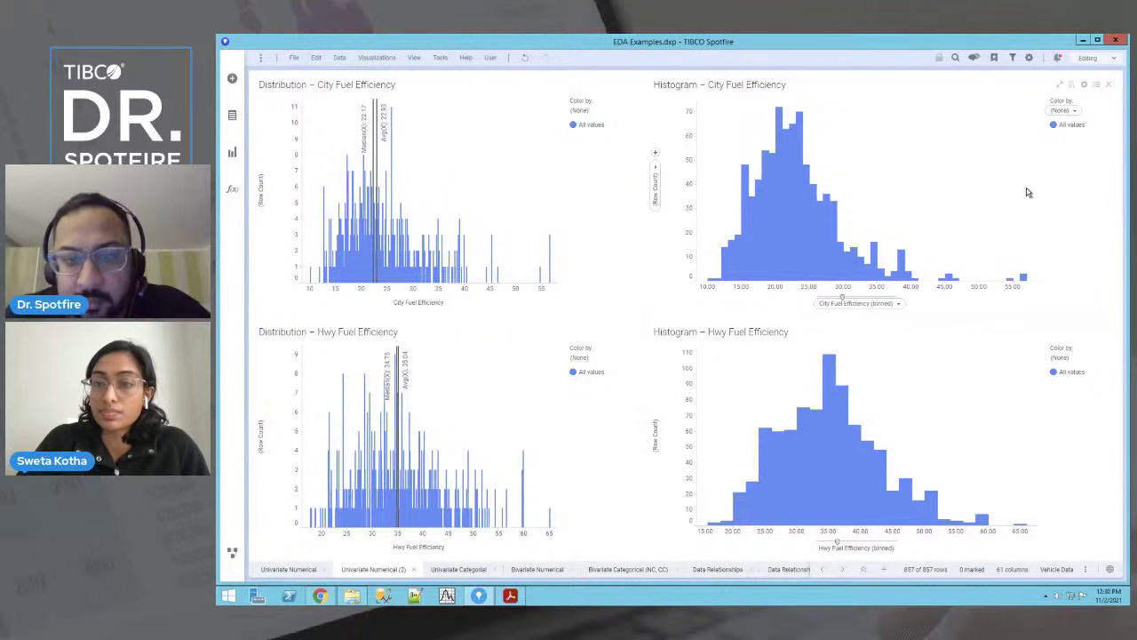
{"action": "left_click_drag", "start_coordinate": [992, 238], "coordinate": [1047, 303]}
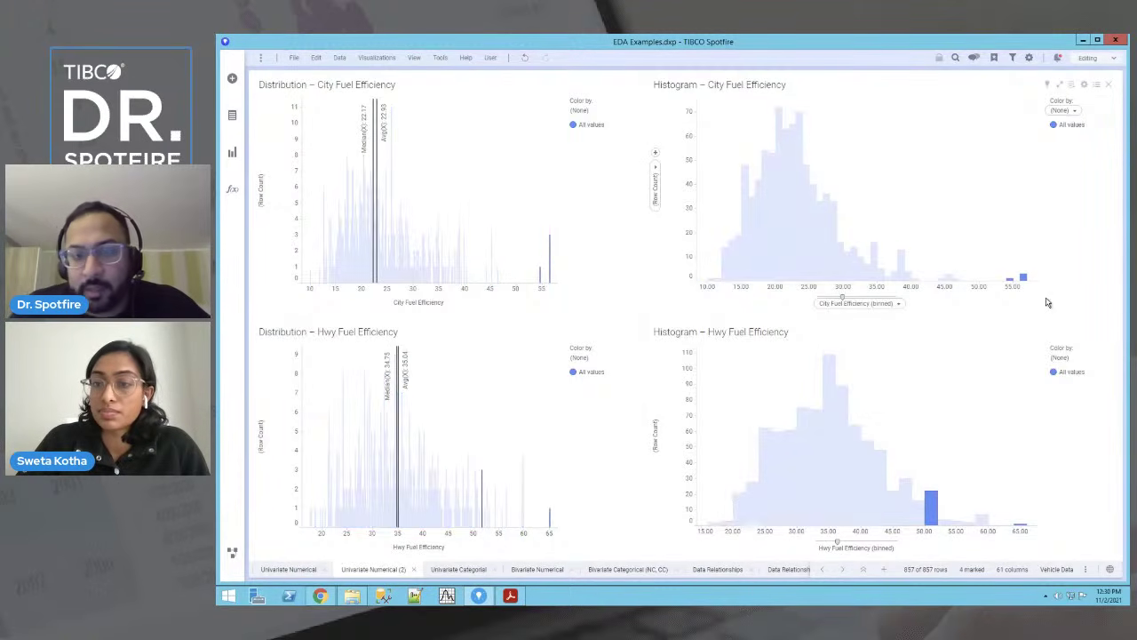
{"action": "left_click", "coordinate": [1046, 300]}
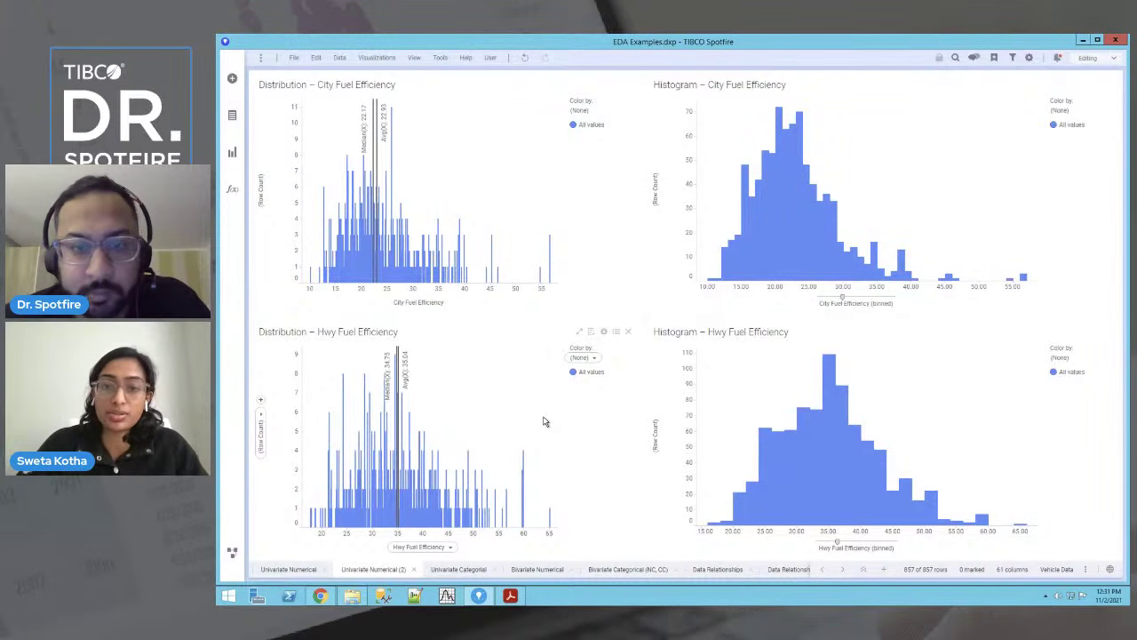
Step: Look up the binning functions offered for the City Fuel Efficiency histogram's axis expression, discard the edit, and view Chrome's Binning Functions page before returning to Spotfire
{"action": "left_click", "coordinate": [901, 308]}
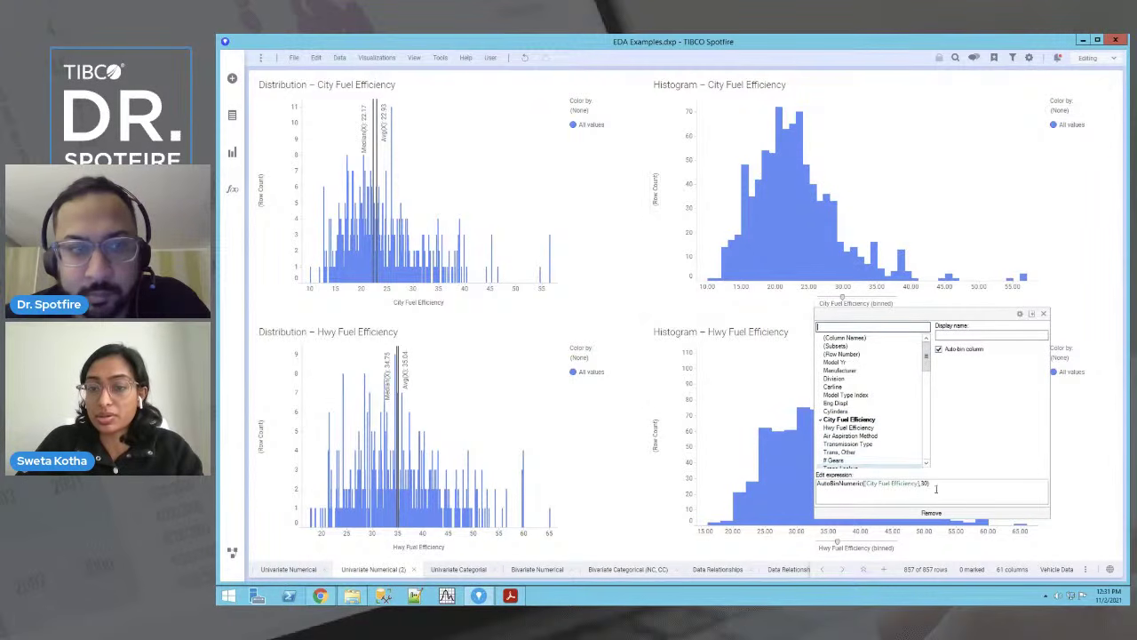
{"action": "left_click", "coordinate": [737, 312]}
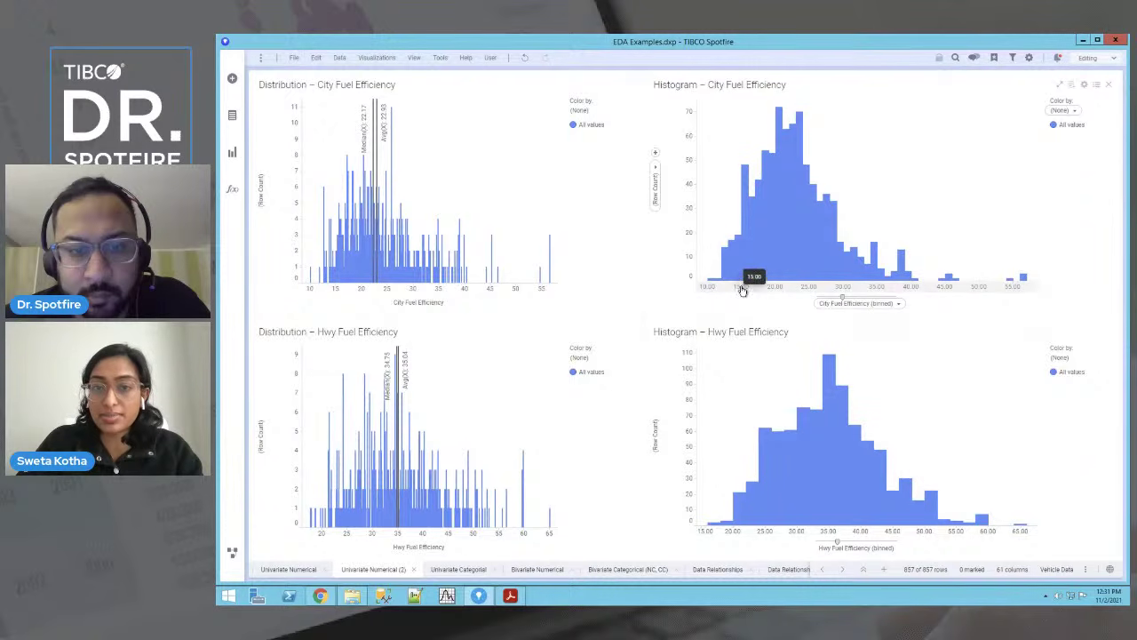
{"action": "left_click", "coordinate": [891, 304]}
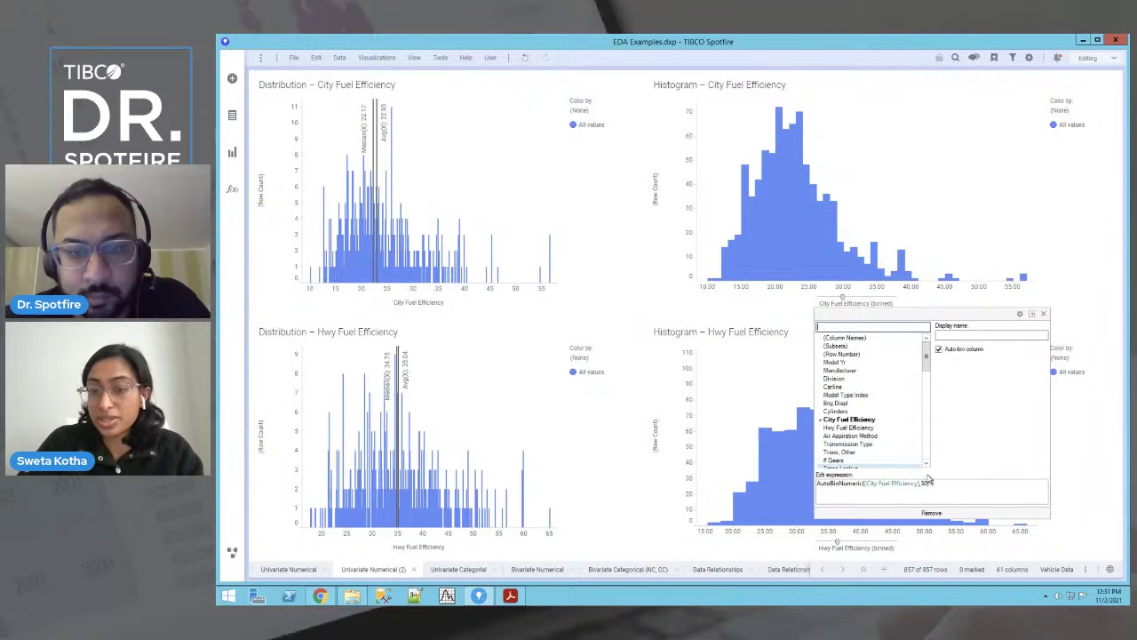
{"action": "left_click_drag", "start_coordinate": [929, 483], "coordinate": [817, 483]}
{"action": "type", "text": "bin"}
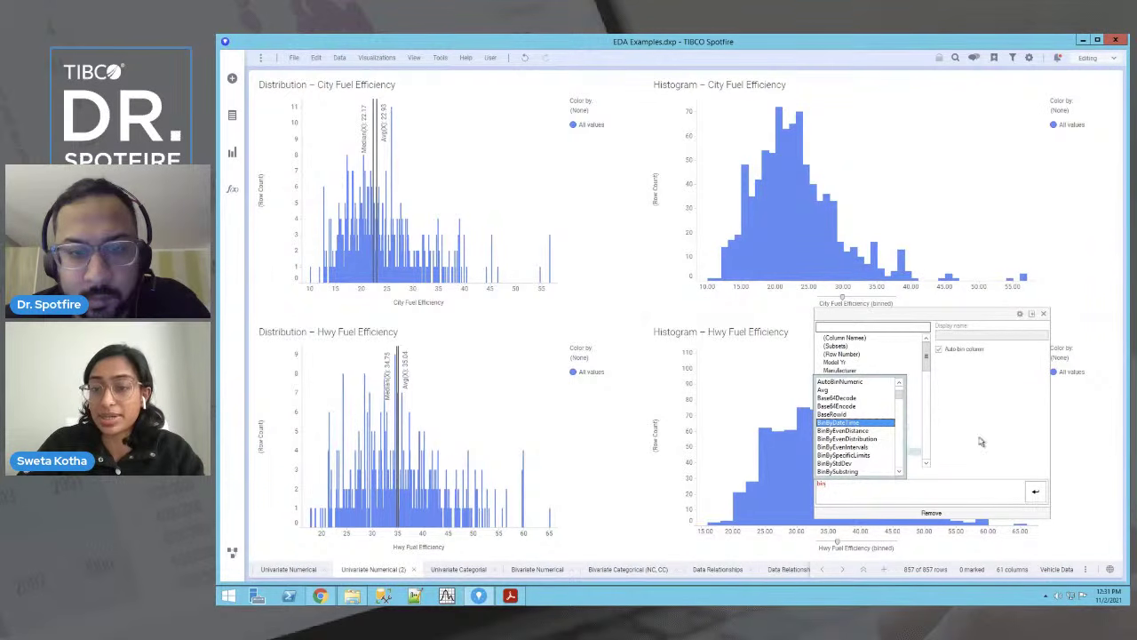
{"action": "left_click", "coordinate": [1068, 298]}
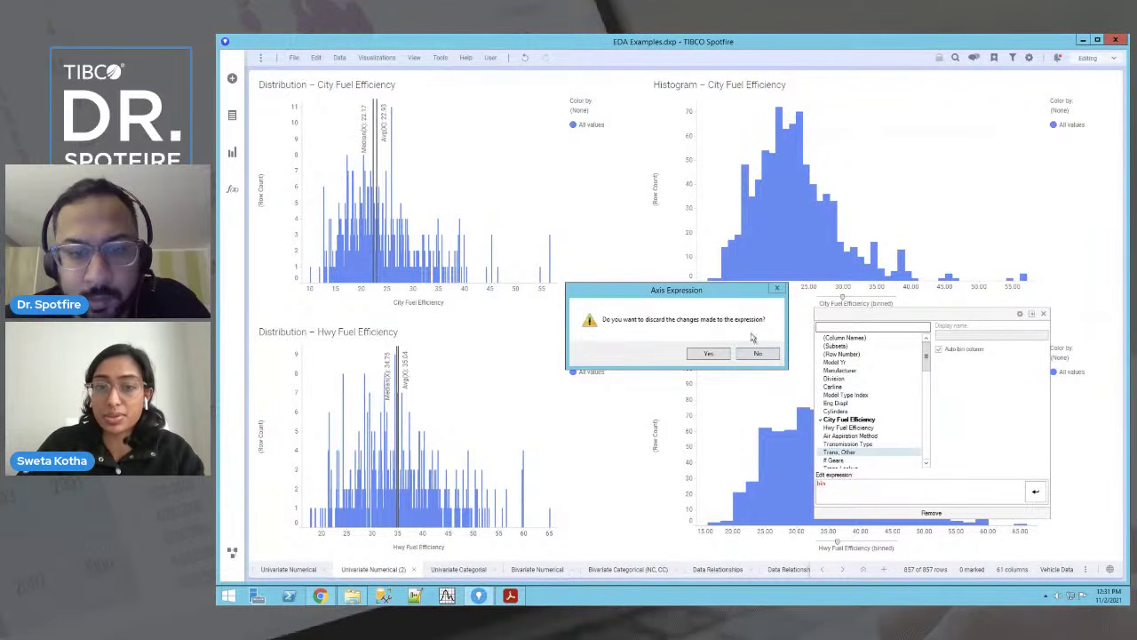
{"action": "left_click", "coordinate": [763, 356]}
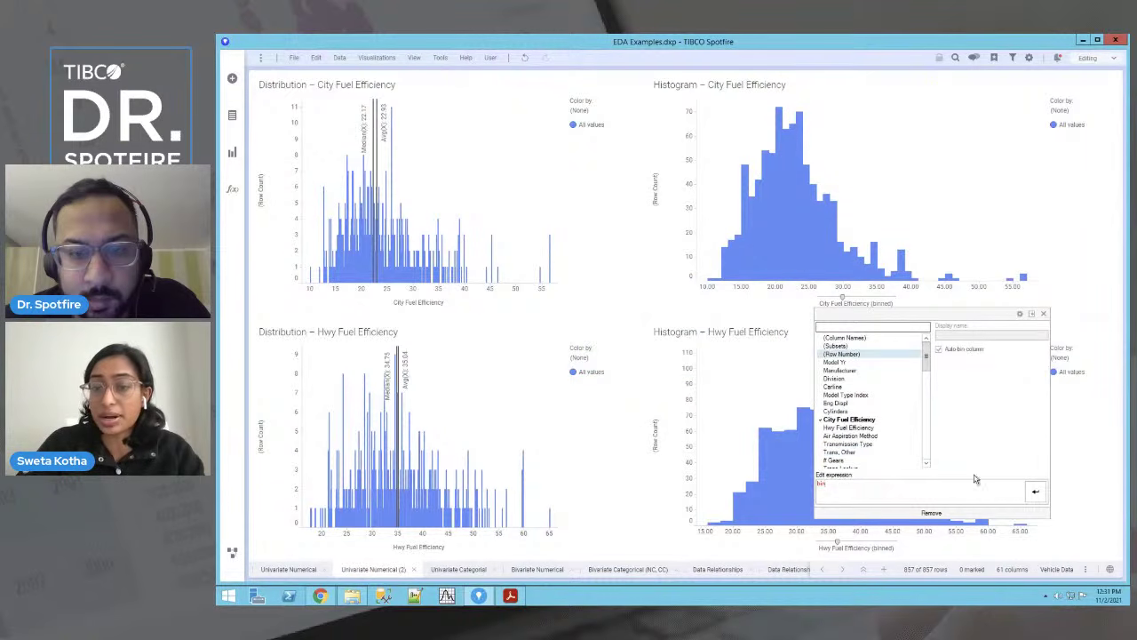
{"action": "left_click", "coordinate": [1045, 314]}
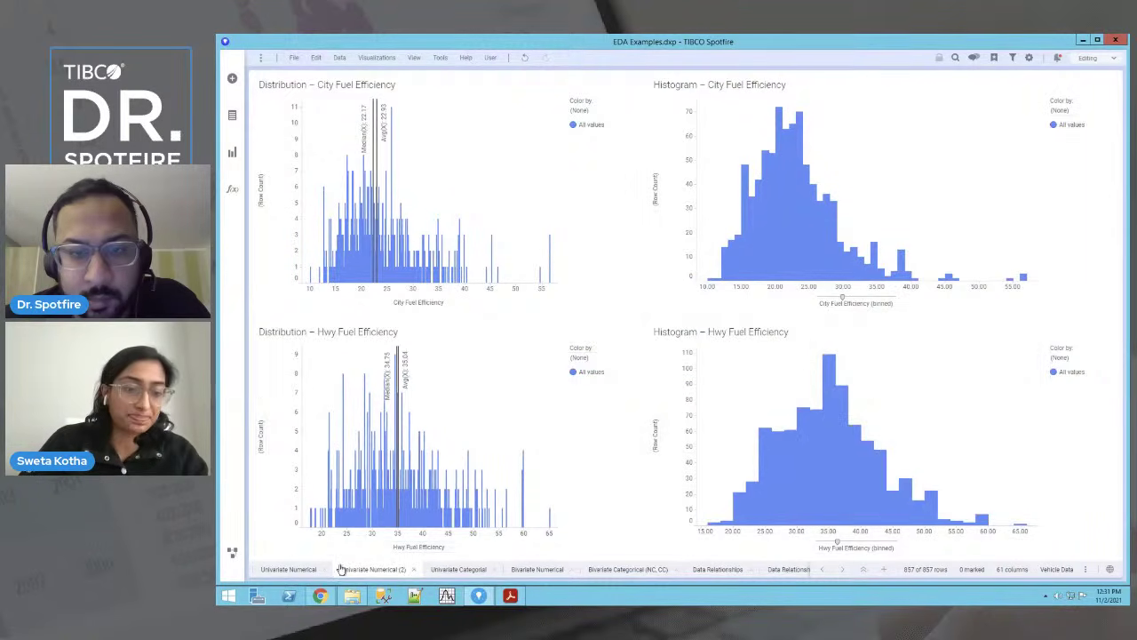
{"action": "left_click", "coordinate": [322, 595]}
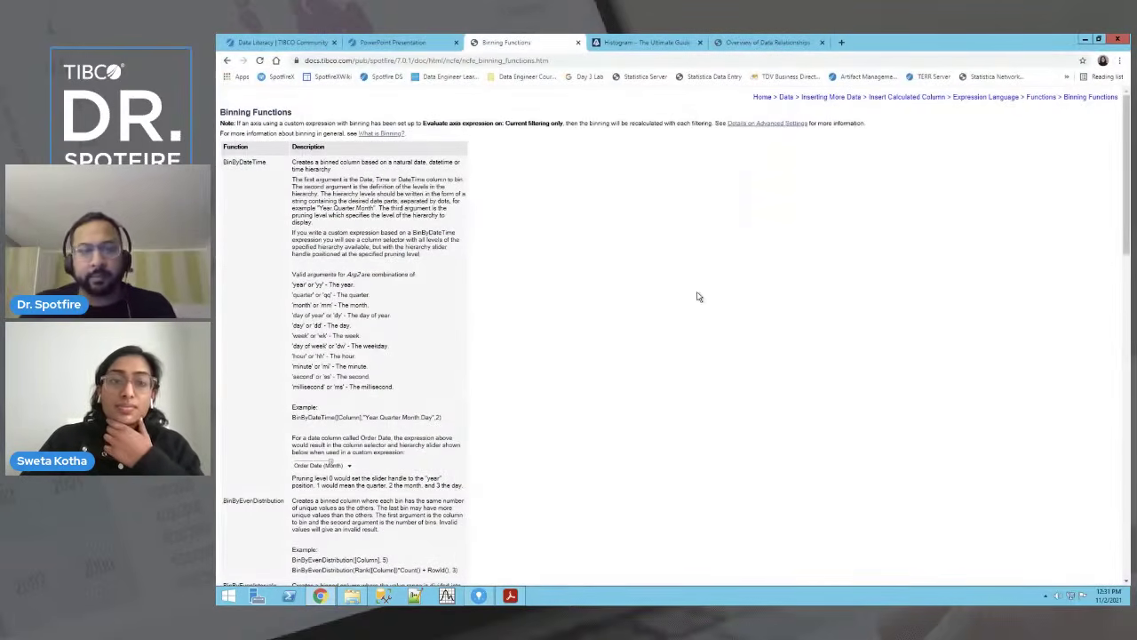
{"action": "left_click", "coordinate": [479, 595]}
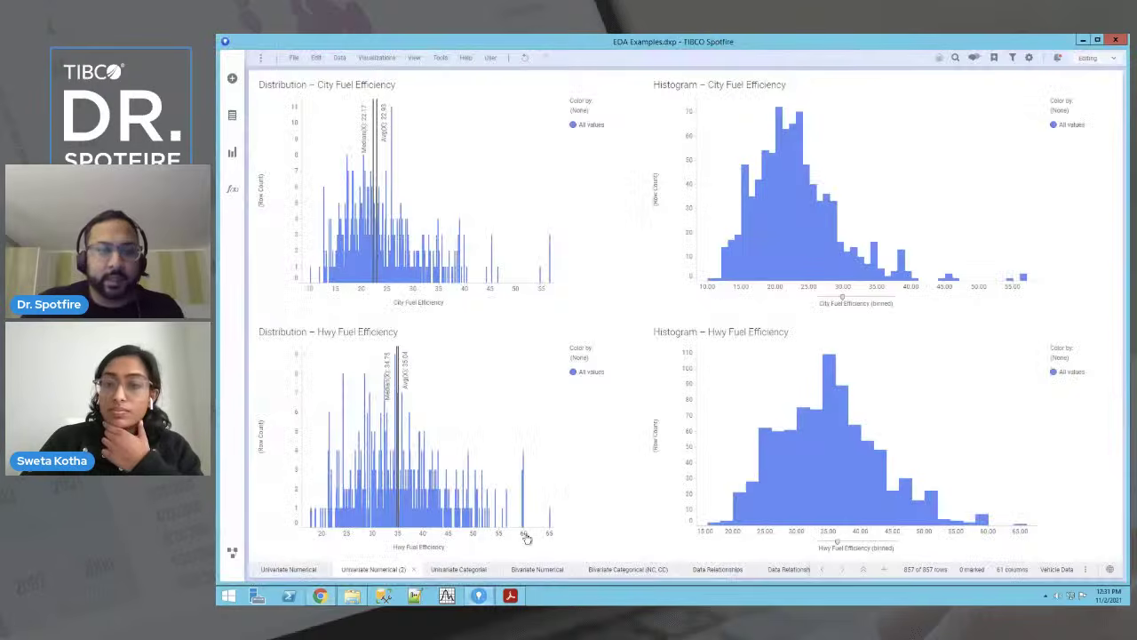
Step: Replace the City Fuel Efficiency histogram's horizontal-axis expression with BinByEvenDistance([City Fuel Efficiency],5)
{"action": "left_click", "coordinate": [899, 304]}
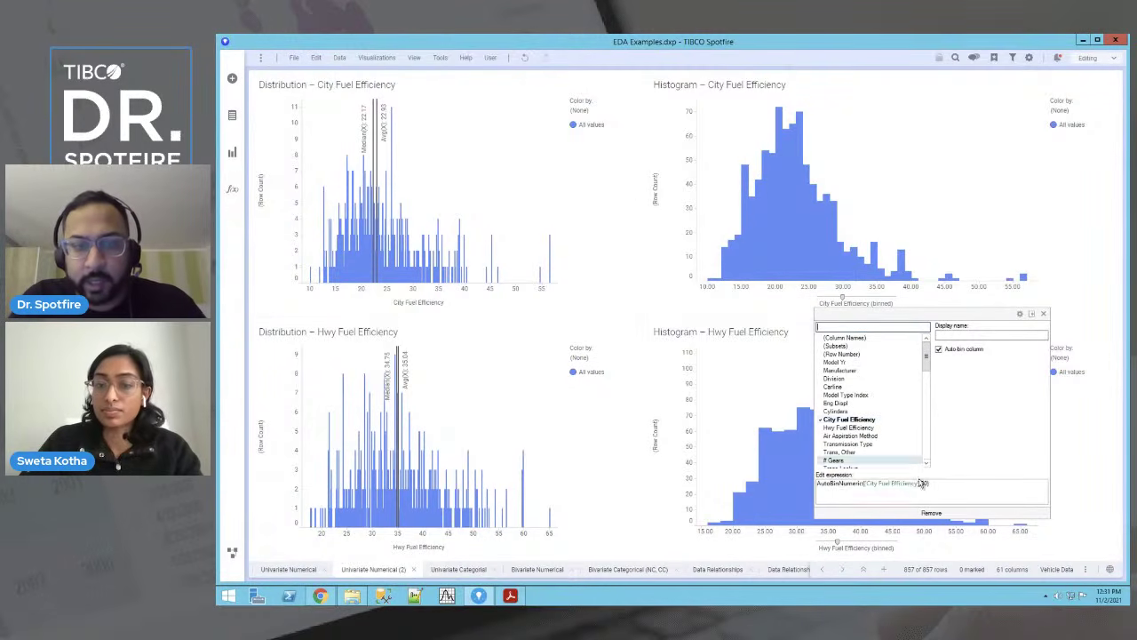
{"action": "left_click_drag", "start_coordinate": [923, 484], "coordinate": [787, 481]}
{"action": "type", "text": "bin"}
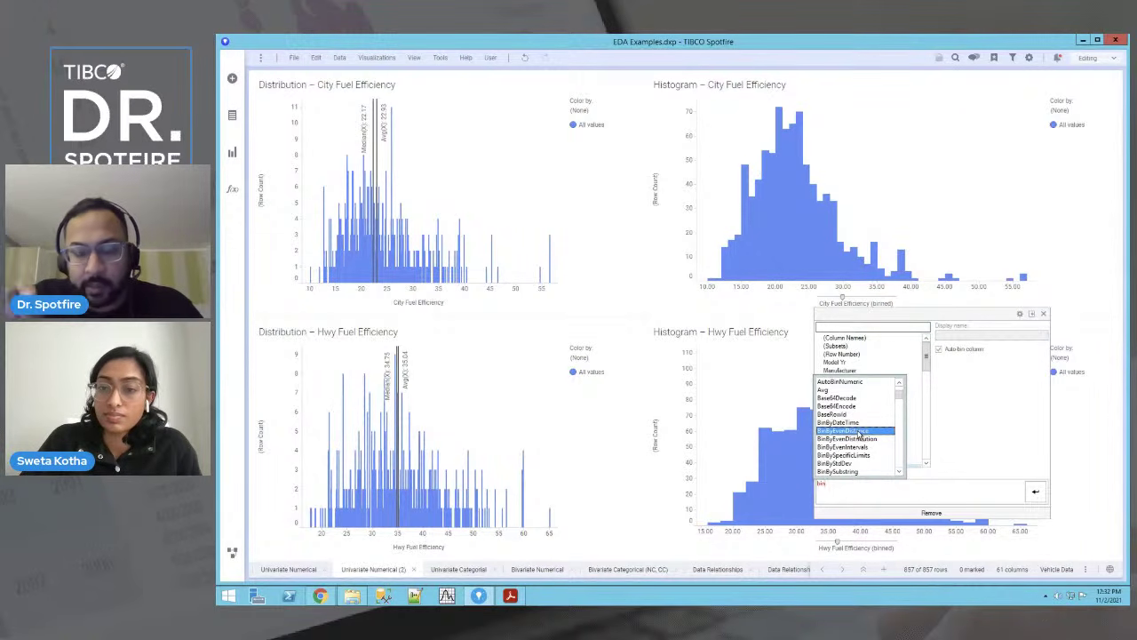
{"action": "left_click", "coordinate": [854, 431]}
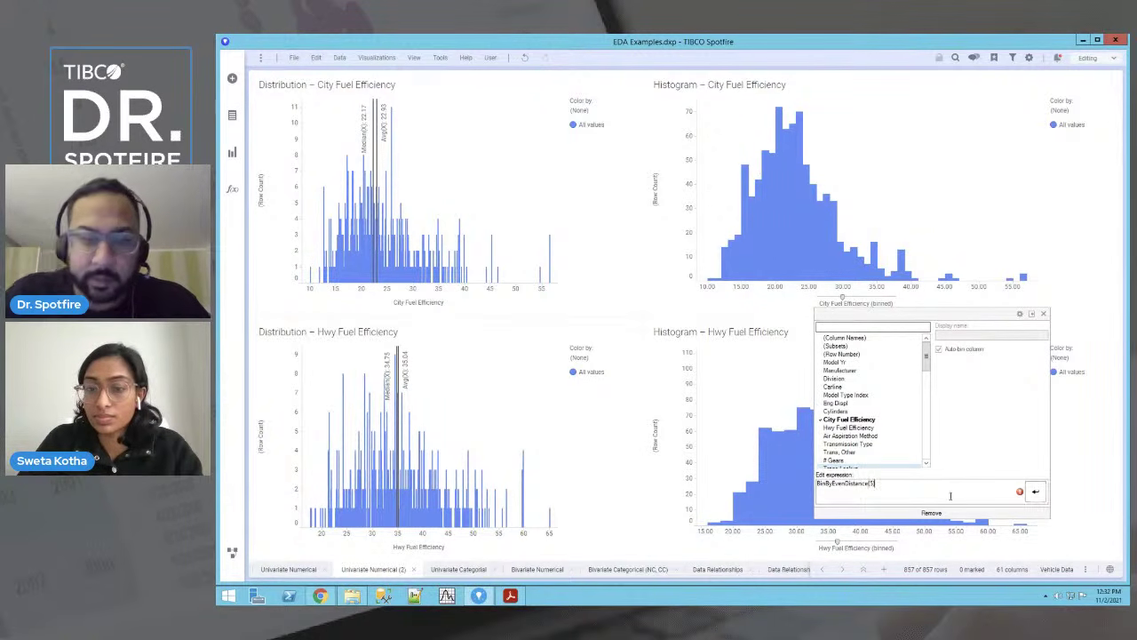
{"action": "key", "text": "BackSpace"}
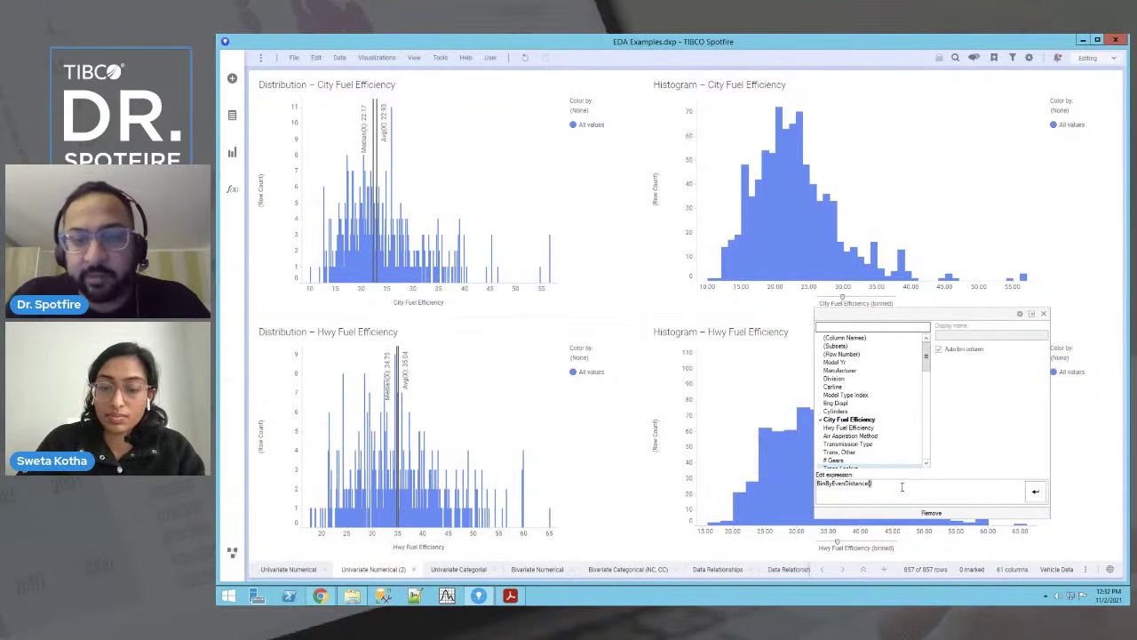
{"action": "type", "text": "[]"}
{"action": "type", "text": "c"}
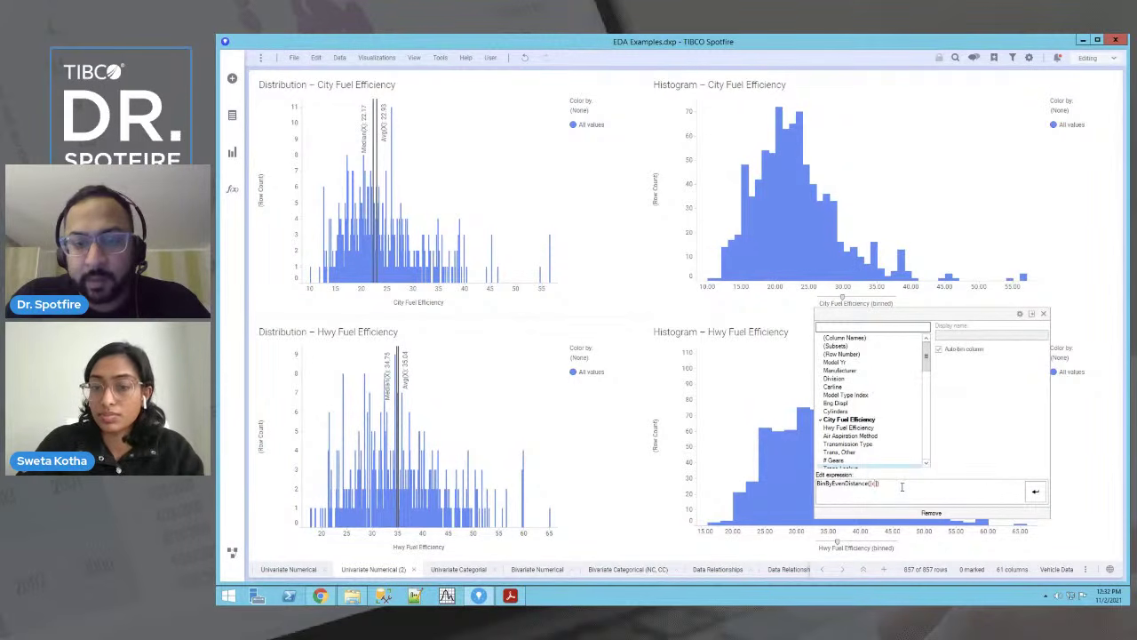
{"action": "type", "text": "ity"}
{"action": "double_click", "coordinate": [899, 425]}
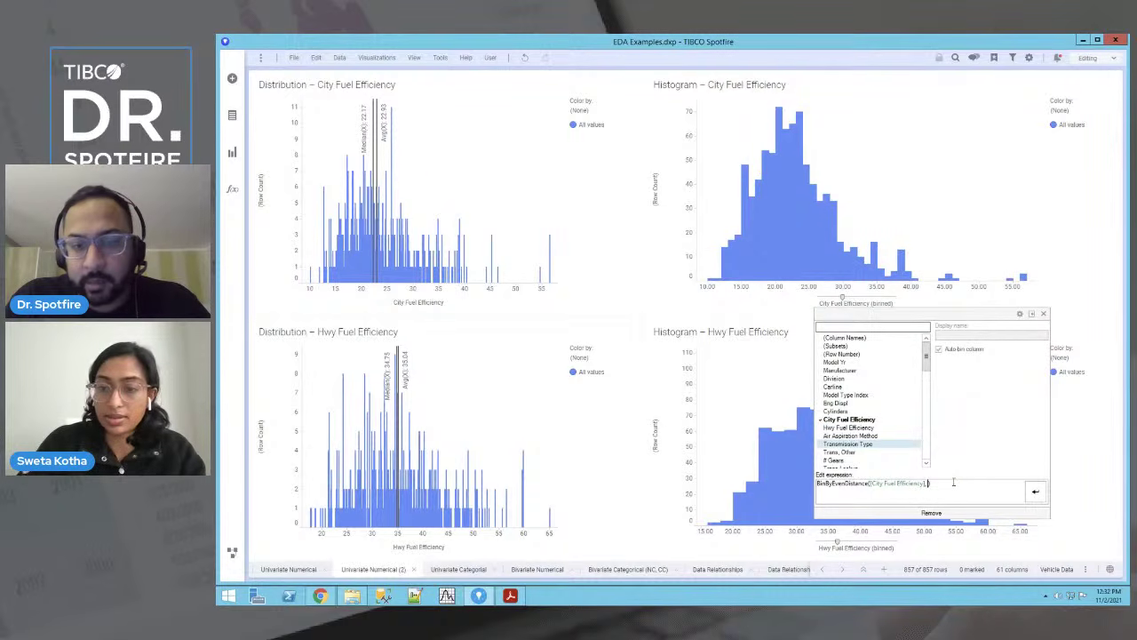
{"action": "left_click", "coordinate": [1036, 491]}
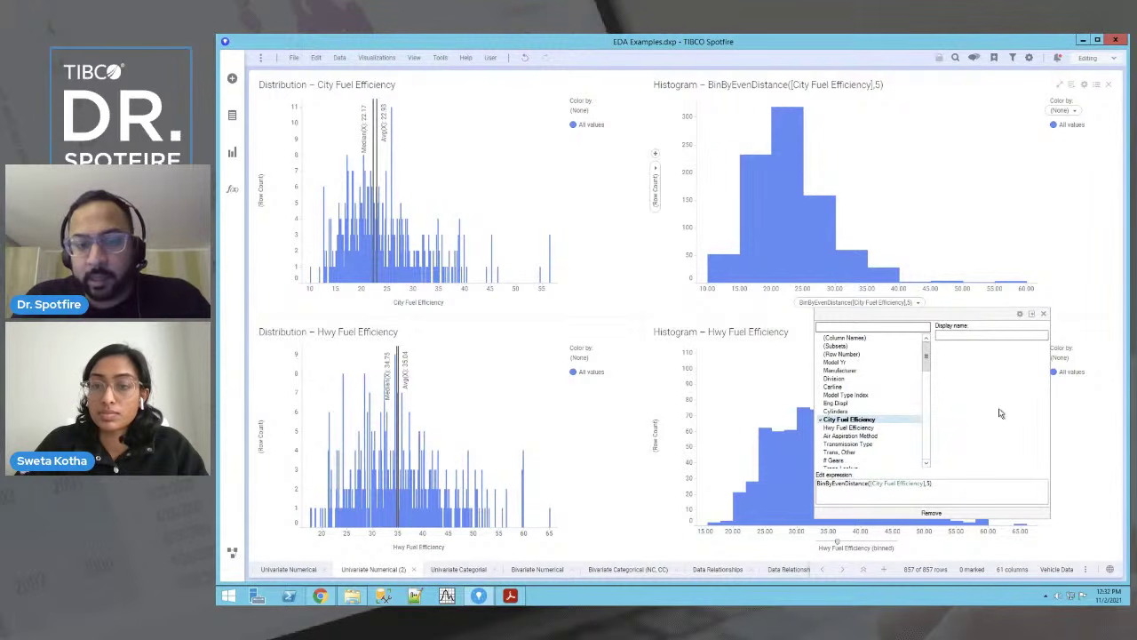
{"action": "left_click", "coordinate": [1010, 213]}
Step: Remove the BinByEvenDistance expression from the histogram's horizontal axis and close its axis selector
{"action": "left_click", "coordinate": [909, 302]}
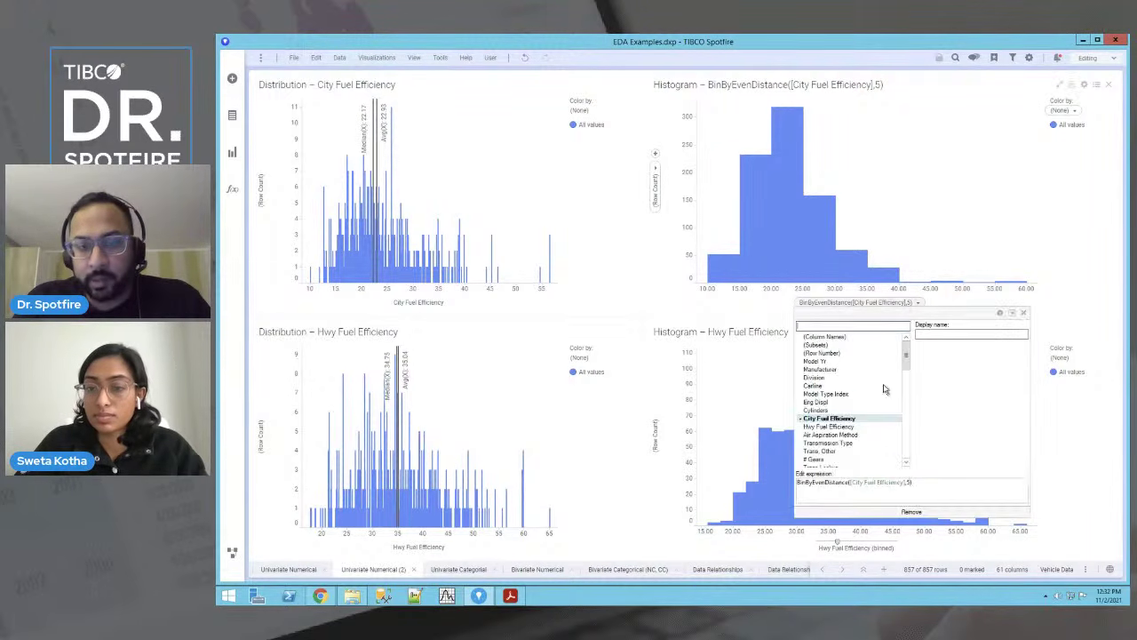
{"action": "left_click_drag", "start_coordinate": [930, 484], "coordinate": [795, 469]}
{"action": "key", "text": "BackSpace"}
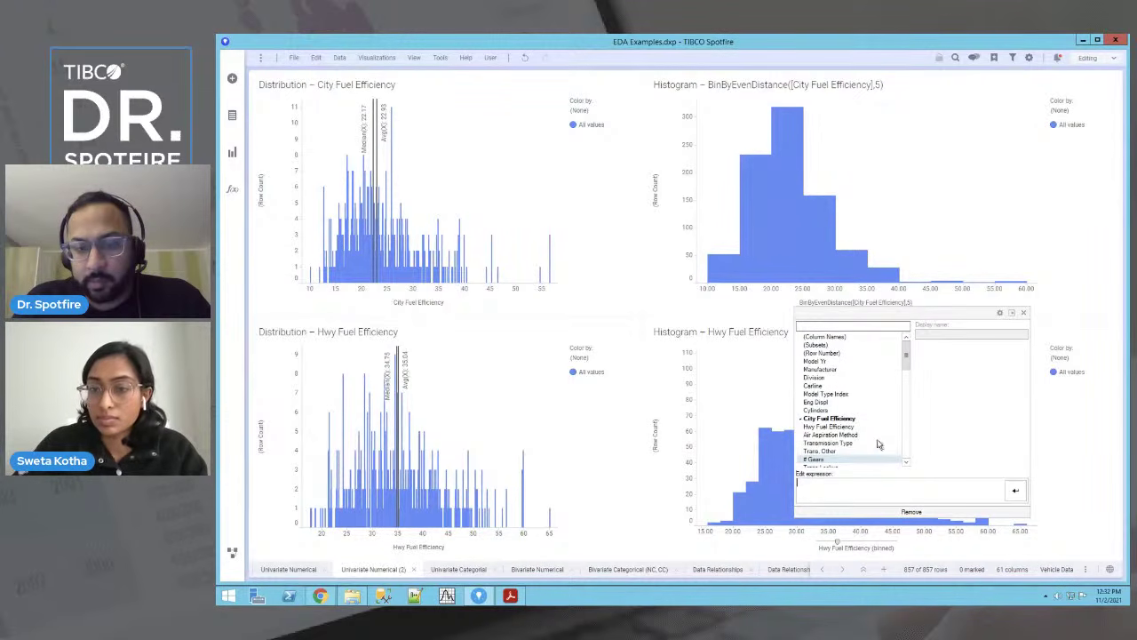
{"action": "left_click", "coordinate": [1016, 490]}
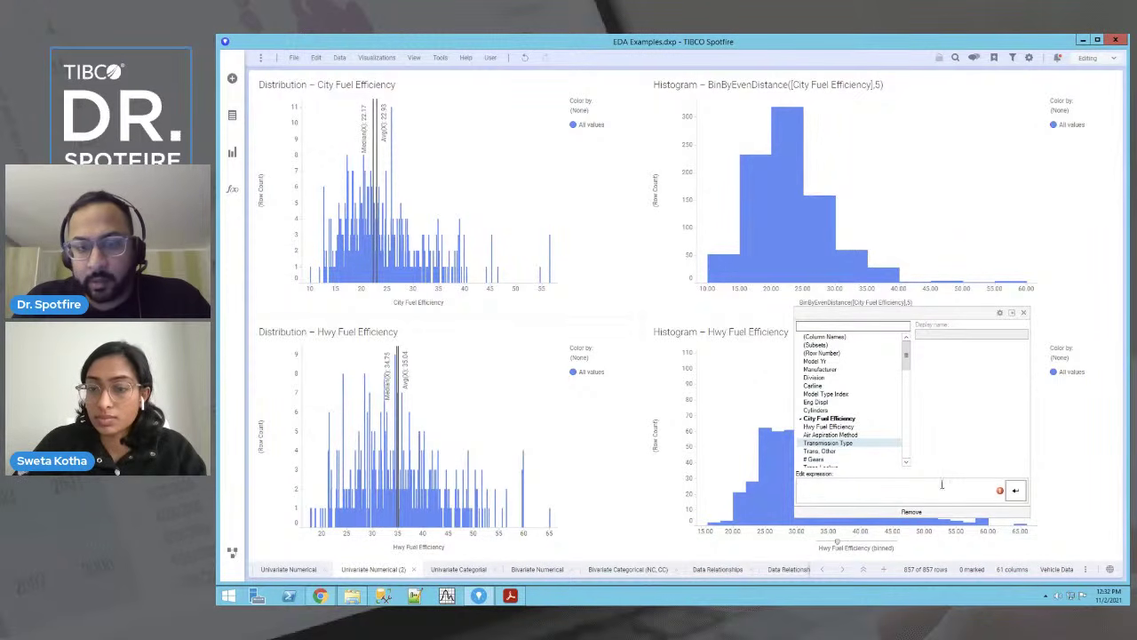
{"action": "left_click", "coordinate": [915, 512]}
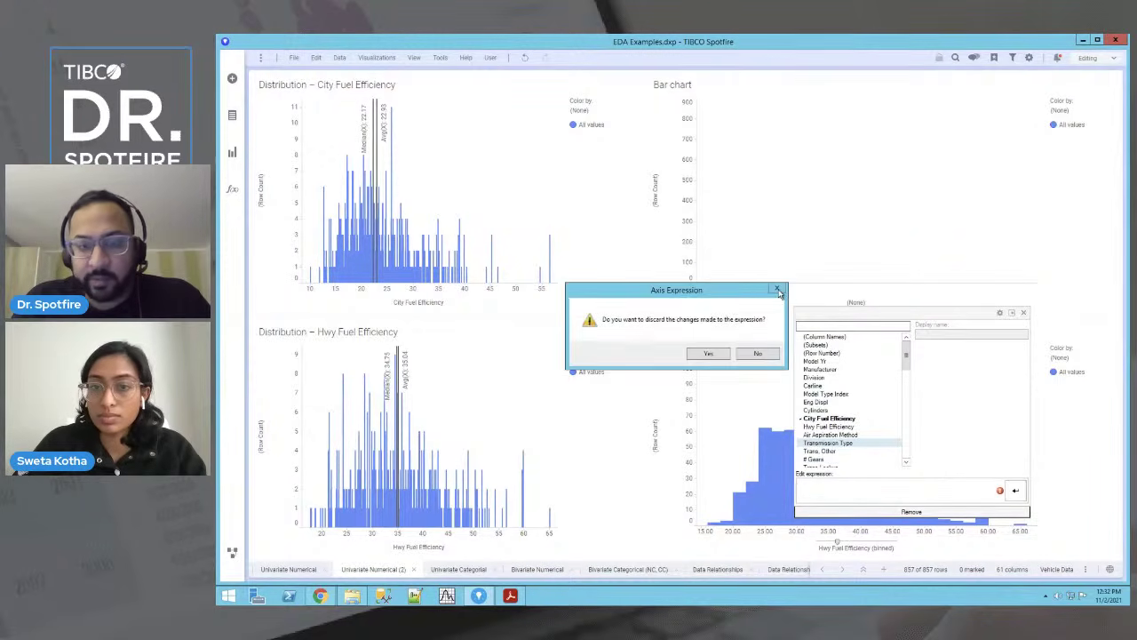
{"action": "left_click", "coordinate": [757, 354]}
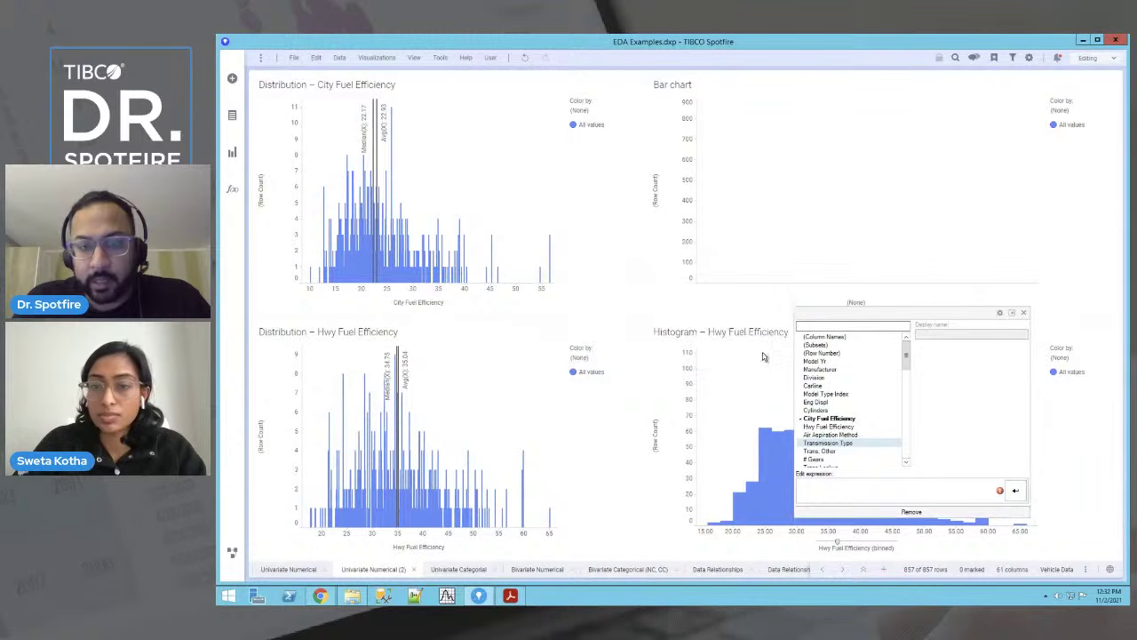
{"action": "left_click", "coordinate": [1024, 313]}
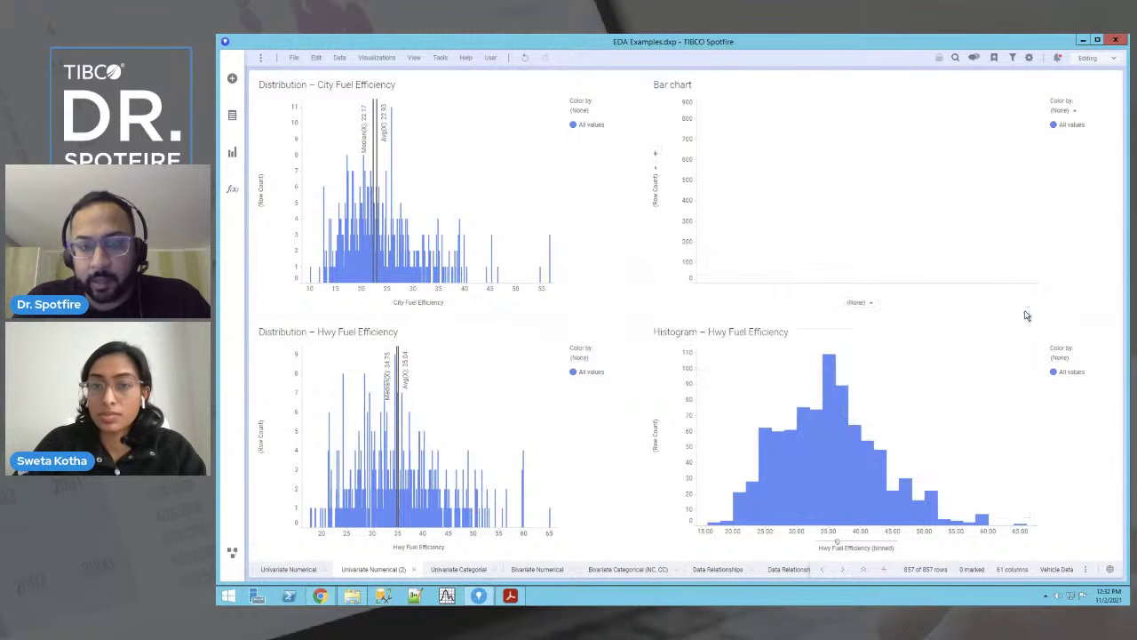
Step: Put City Fuel Efficiency on the empty bar chart's horizontal axis, auto-bin the column and raise the bin count to 25
{"action": "left_click", "coordinate": [872, 306]}
{"action": "type", "text": "city"}
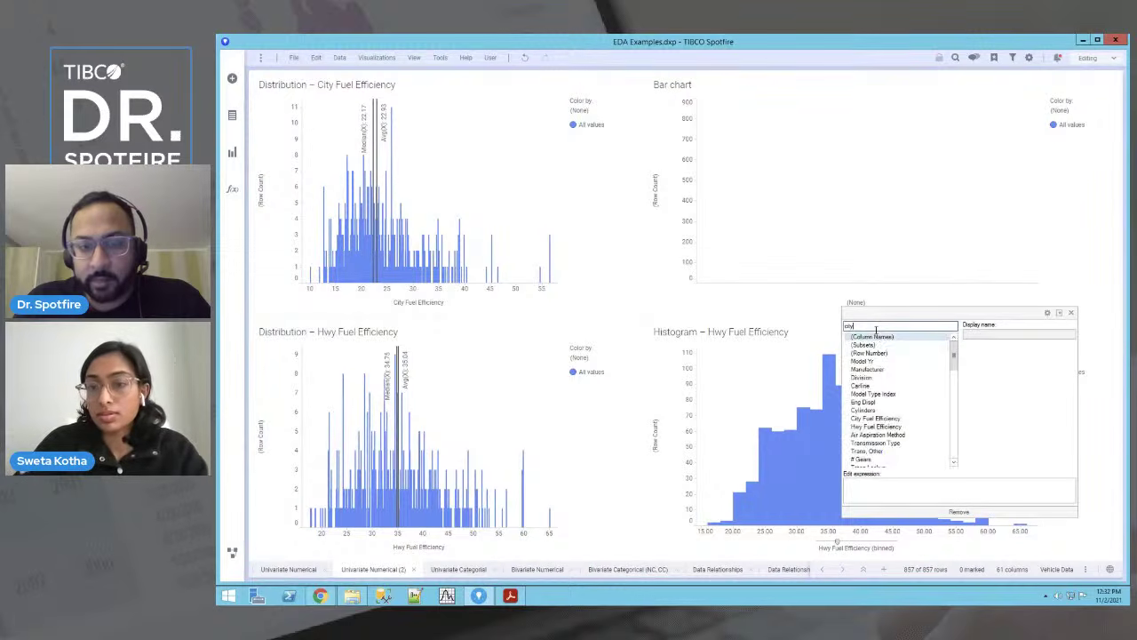
{"action": "left_click", "coordinate": [877, 338]}
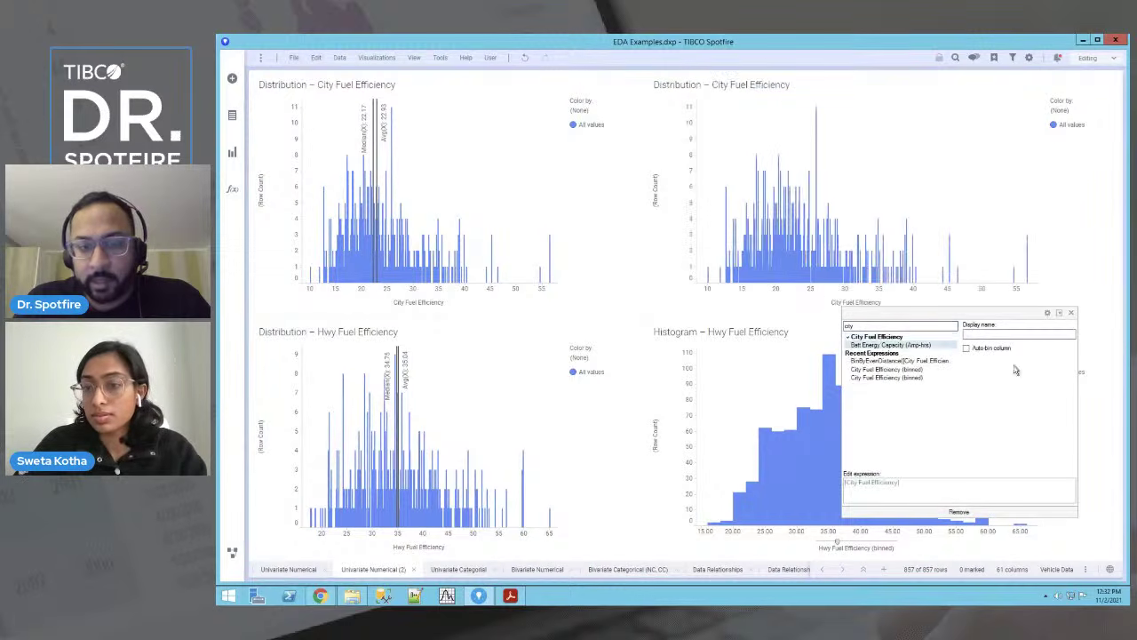
{"action": "left_click", "coordinate": [966, 348]}
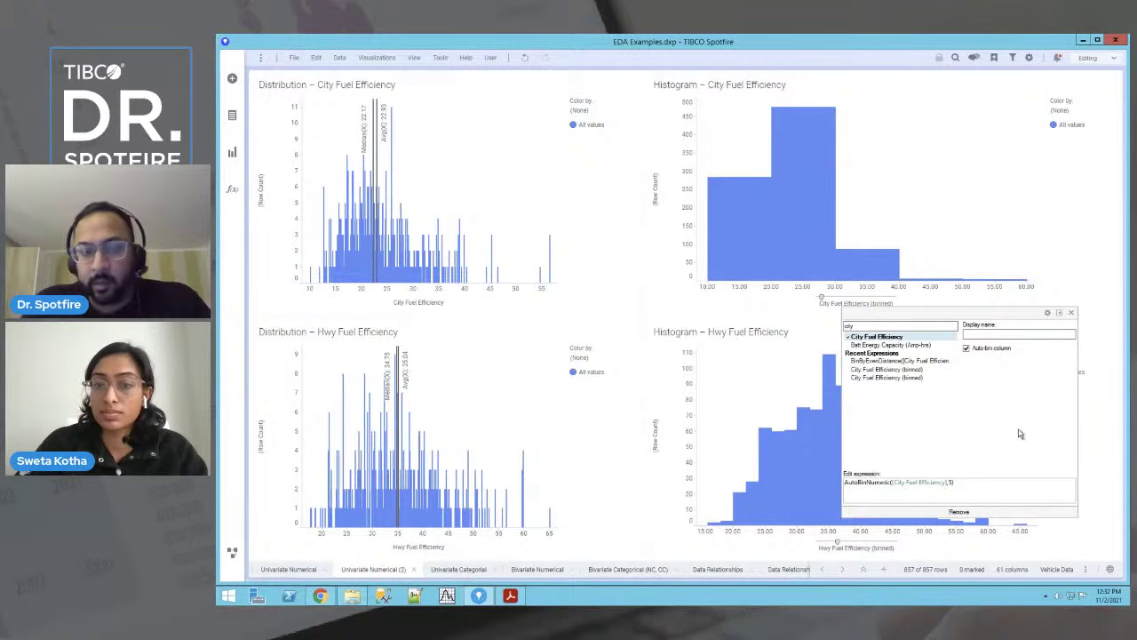
{"action": "left_click", "coordinate": [1075, 288]}
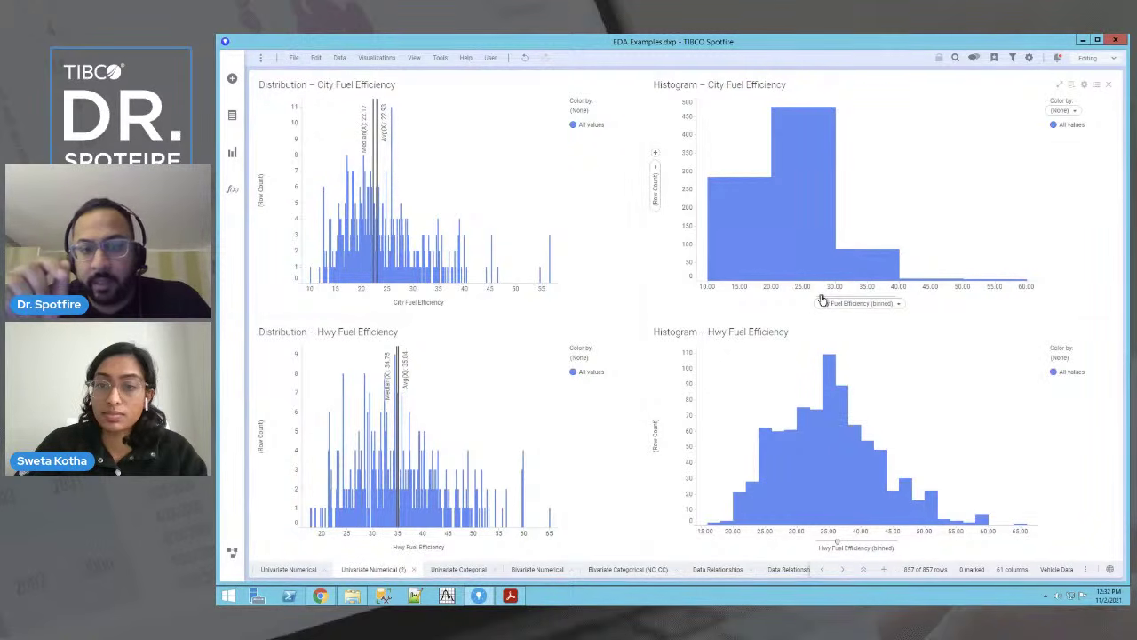
{"action": "left_click_drag", "start_coordinate": [823, 301], "coordinate": [835, 301]}
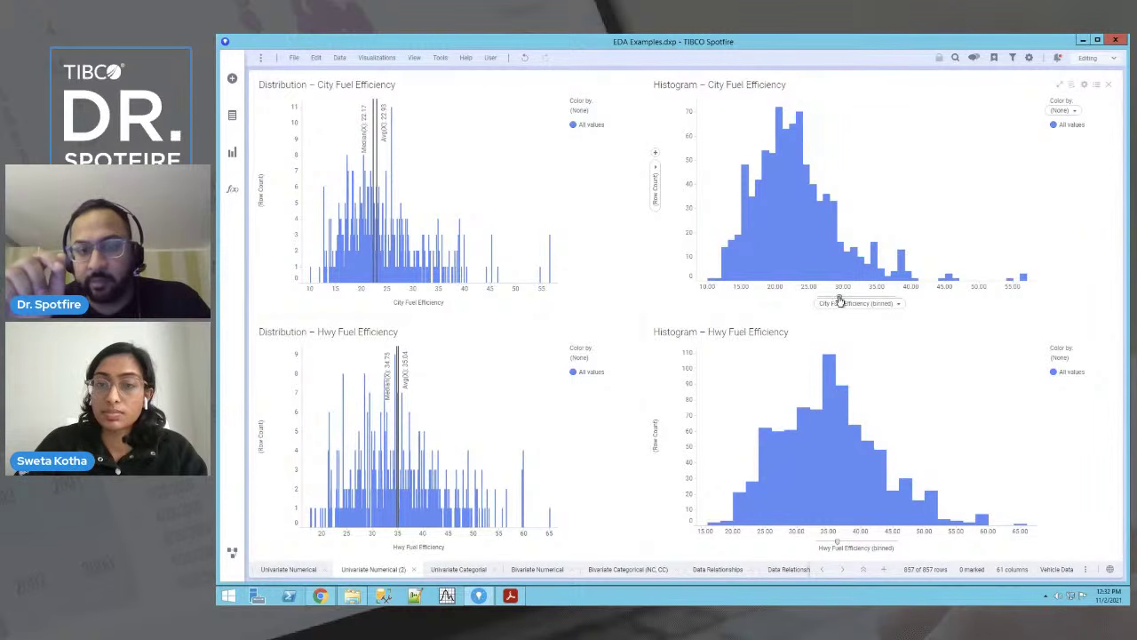
Step: Set the City Fuel Efficiency histogram's automatic binning to 29 bins in its horizontal-axis expression and close the axis selector
{"action": "left_click", "coordinate": [899, 303]}
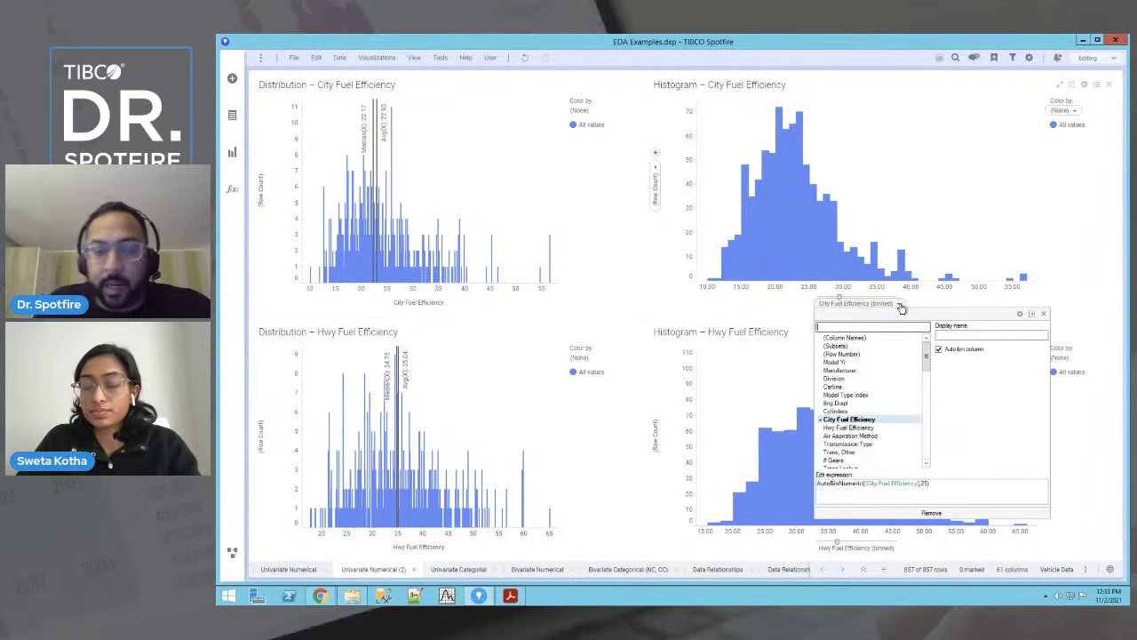
{"action": "left_click", "coordinate": [951, 558]}
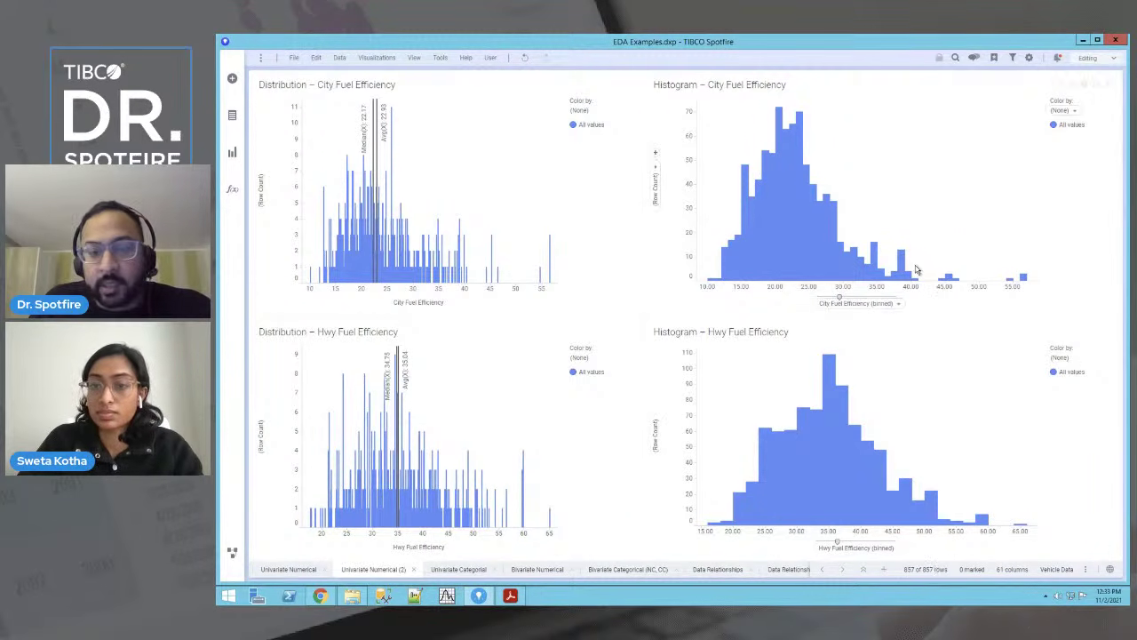
{"action": "left_click", "coordinate": [898, 304]}
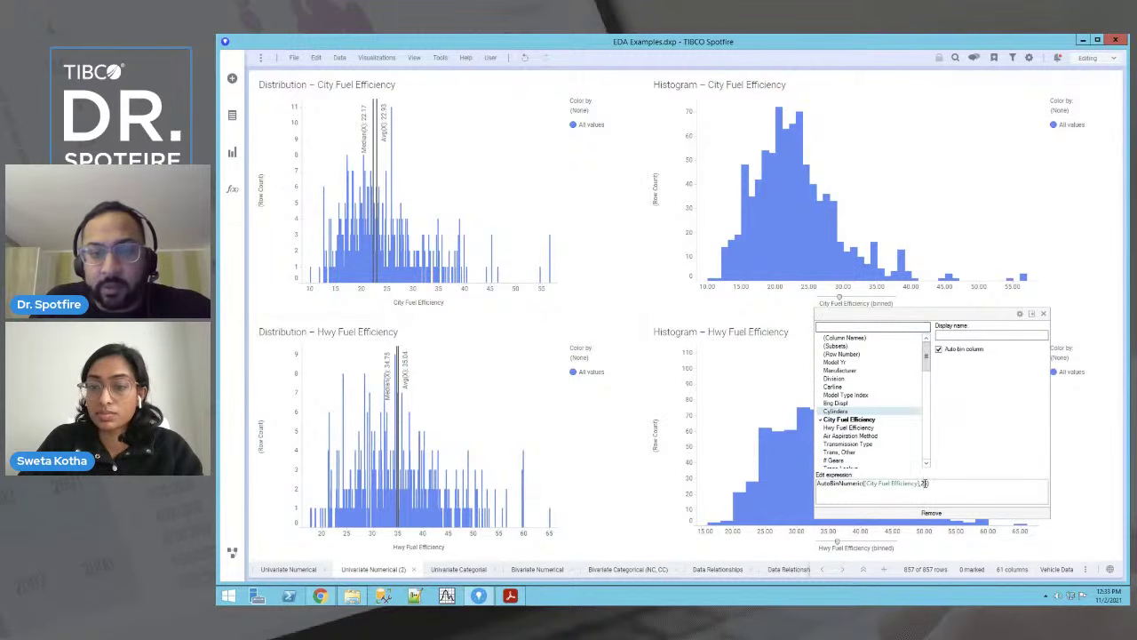
{"action": "double_click", "coordinate": [925, 483]}
{"action": "type", "text": "20"}
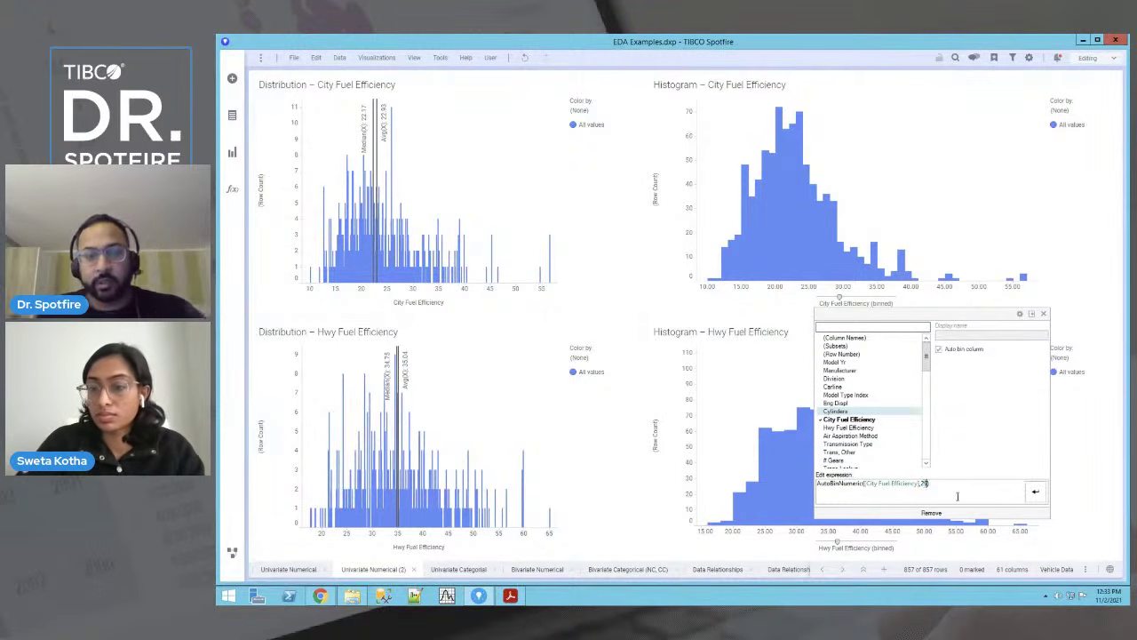
{"action": "left_click", "coordinate": [1035, 492]}
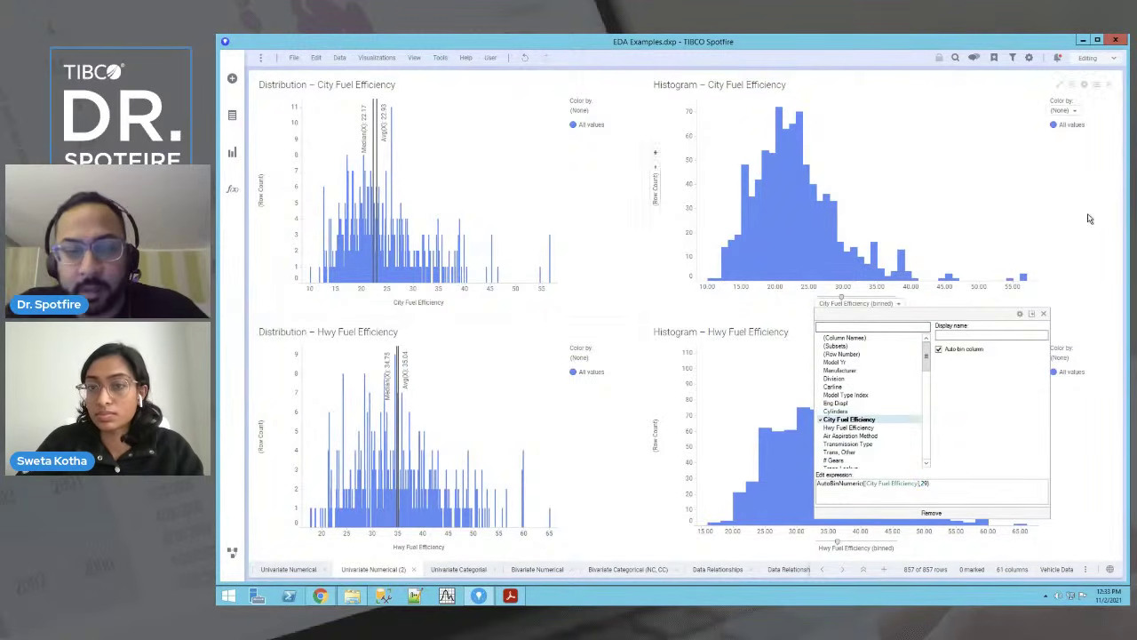
{"action": "left_click", "coordinate": [1092, 286]}
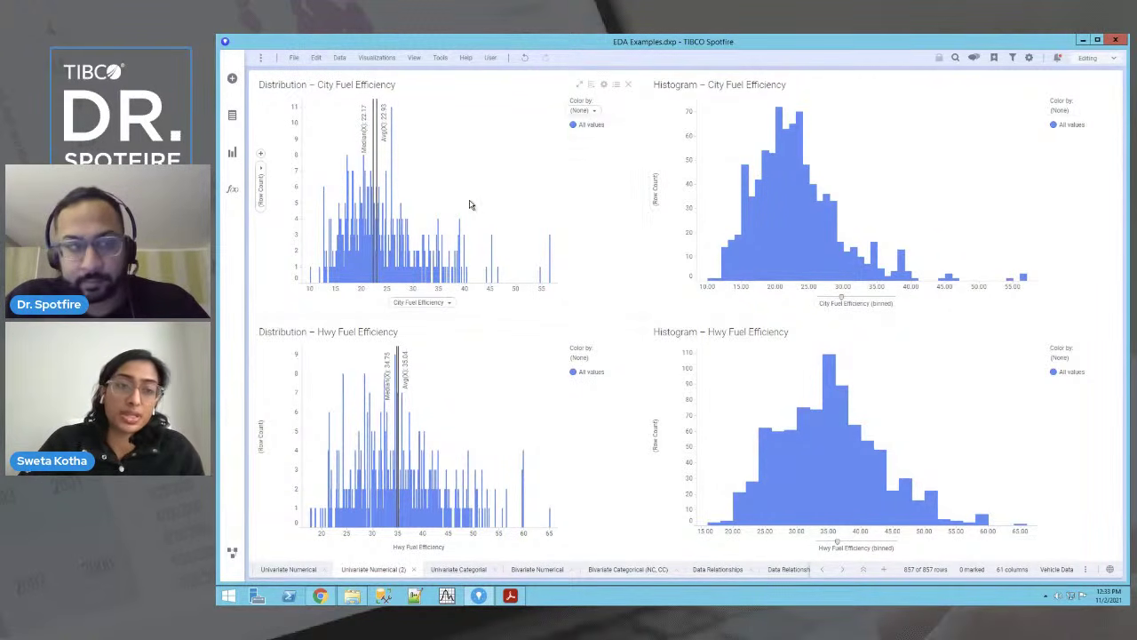
{"action": "left_click_drag", "start_coordinate": [413, 159], "coordinate": [575, 295]}
{"action": "left_click", "coordinate": [588, 263]}
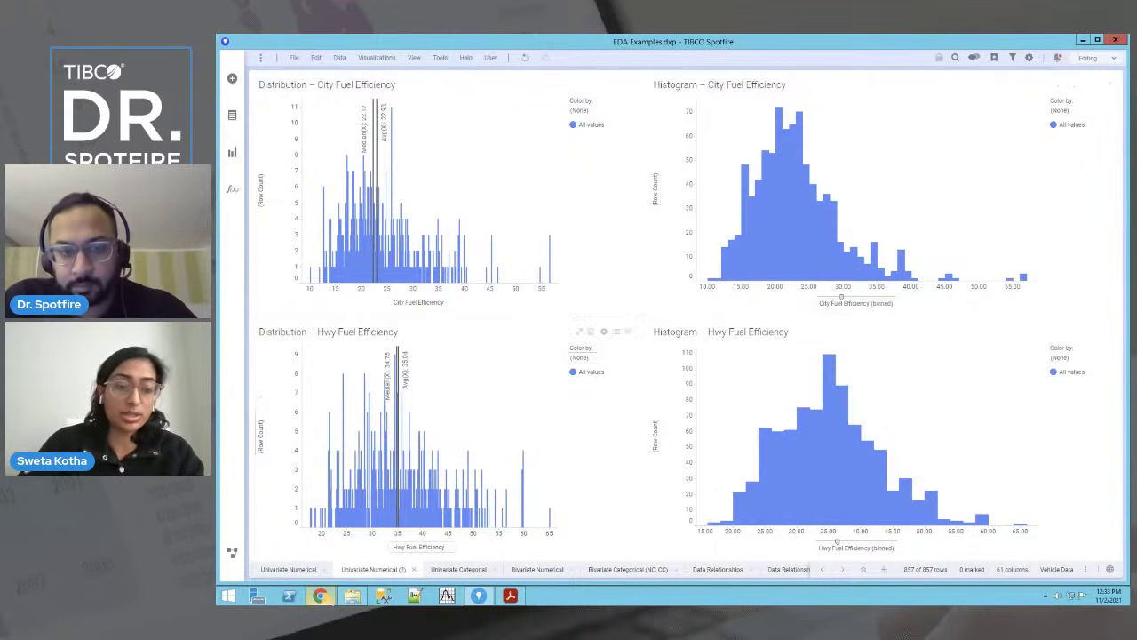
Step: Switch to Chrome, examine the AnswerMiner article's table of histogram binning methods against the Spotfire histograms, and return to Spotfire
{"action": "left_click", "coordinate": [325, 597]}
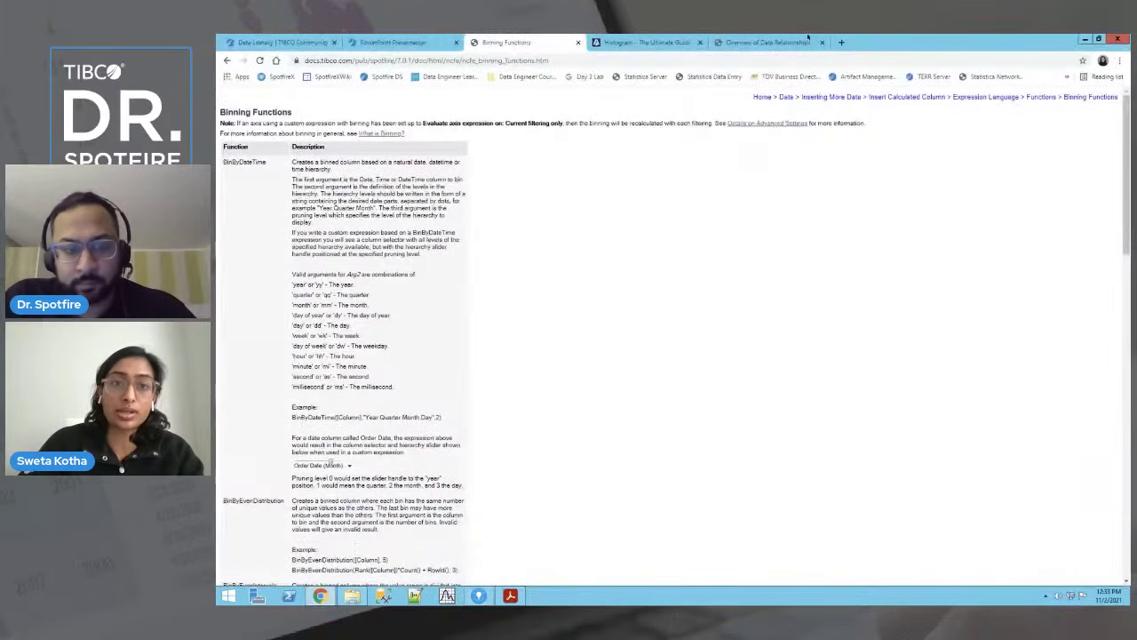
{"action": "left_click", "coordinate": [650, 44]}
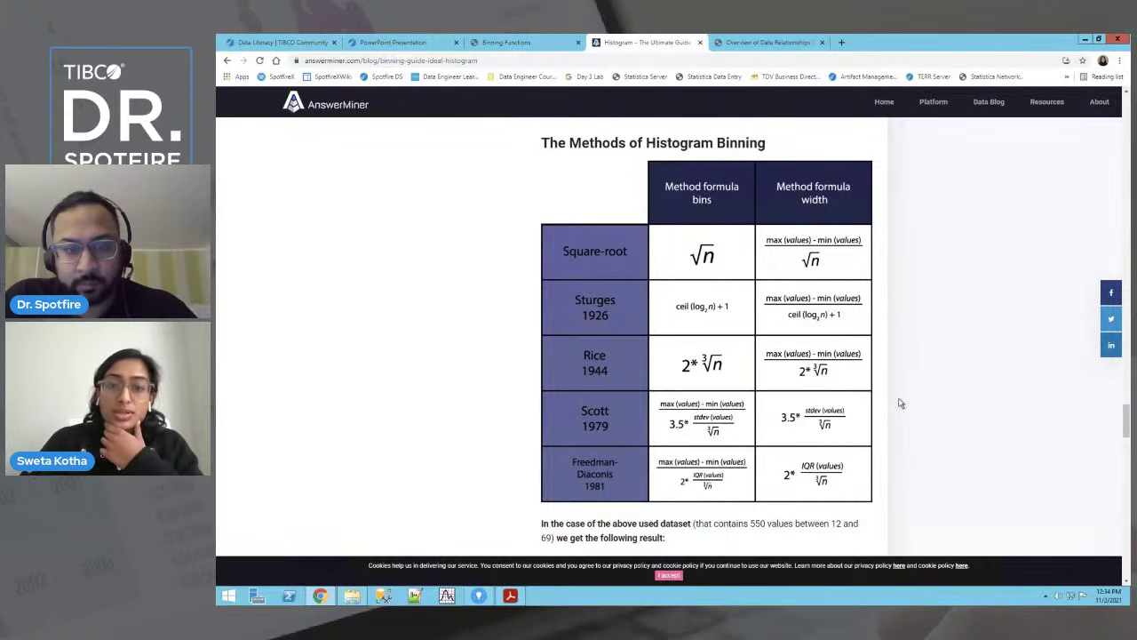
{"action": "scroll", "coordinate": [583, 154], "scroll_direction": "down", "scroll_amount": 1}
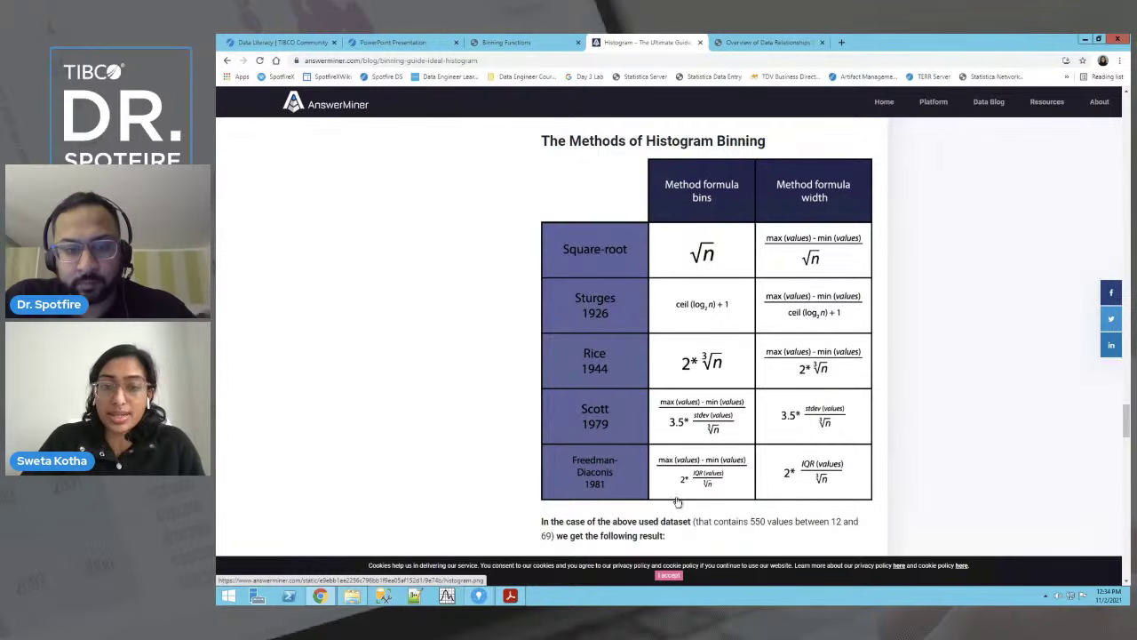
{"action": "left_click", "coordinate": [479, 597]}
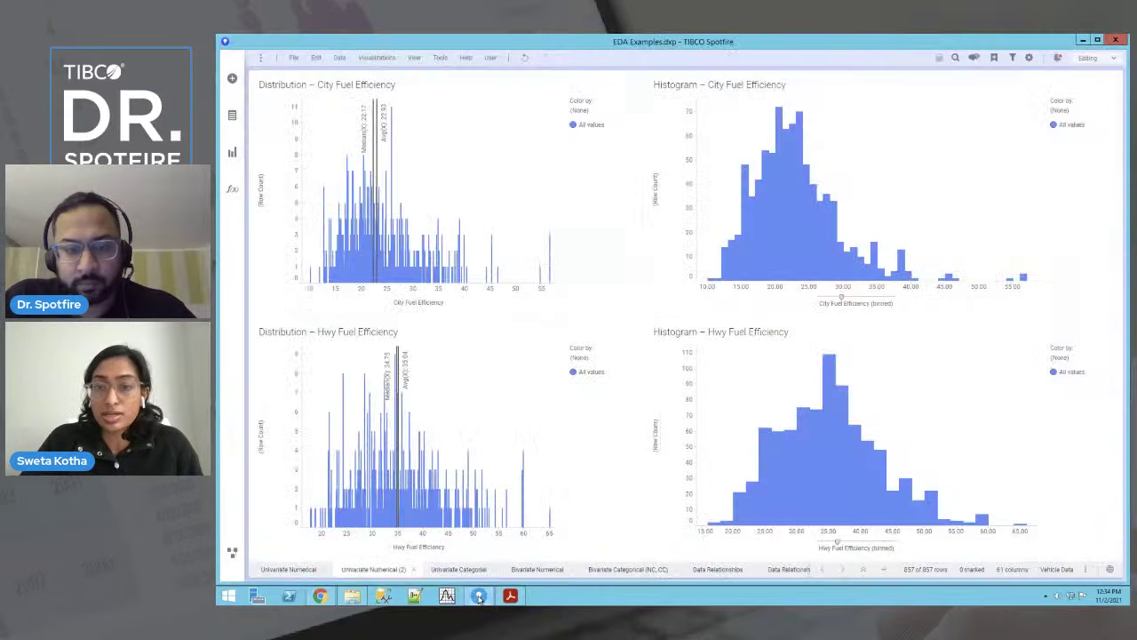
{"action": "left_click", "coordinate": [289, 595]}
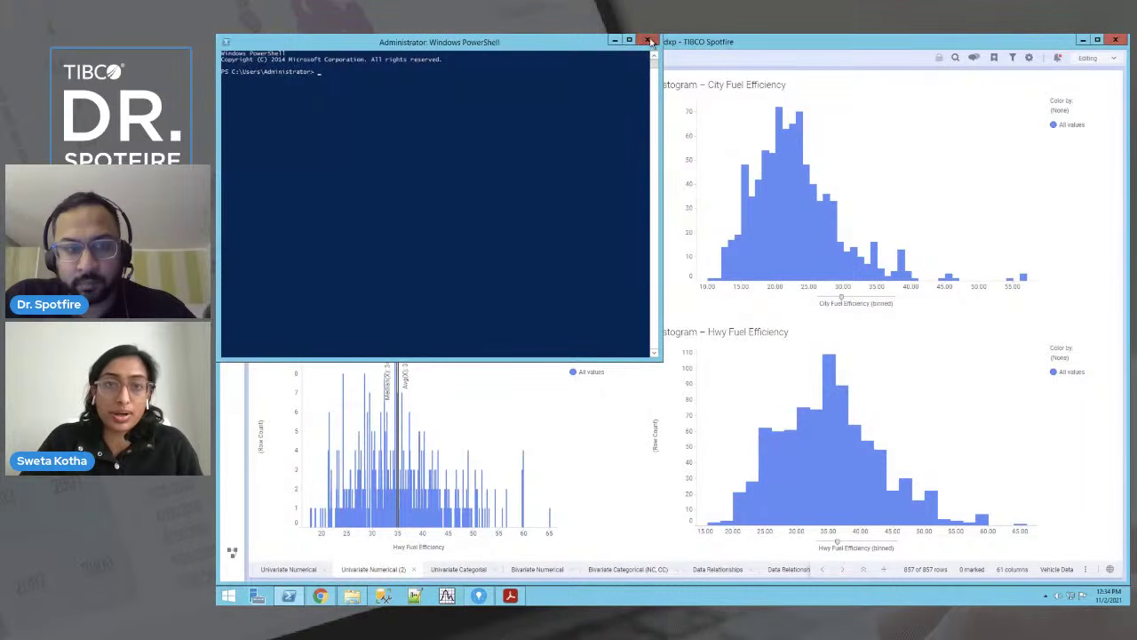
{"action": "left_click", "coordinate": [260, 399]}
{"action": "left_click", "coordinate": [320, 595]}
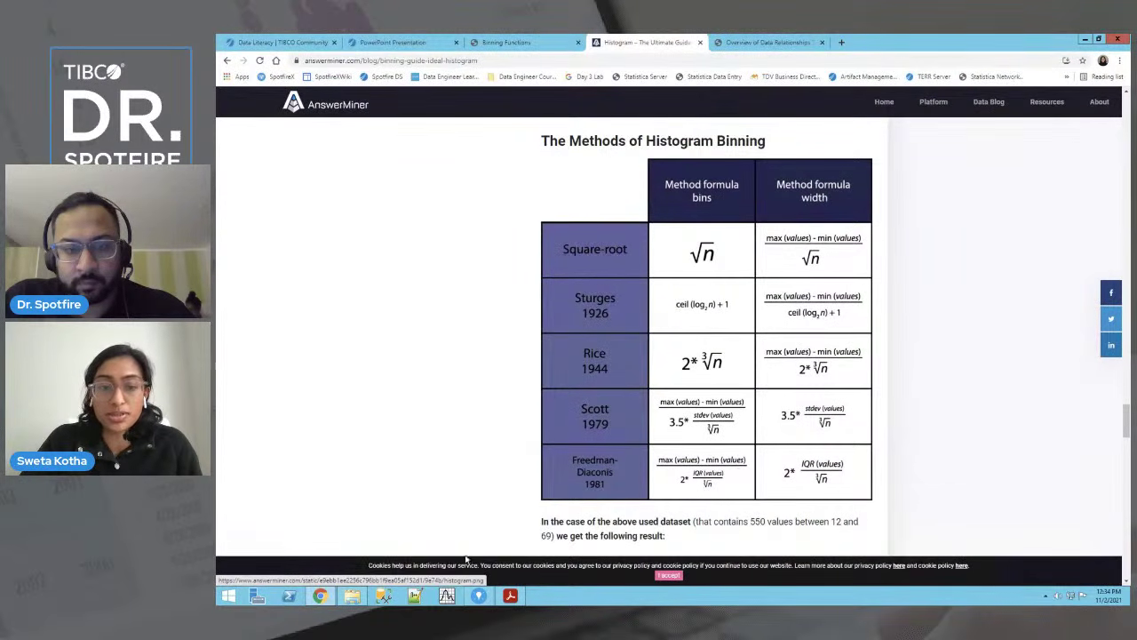
{"action": "left_click", "coordinate": [479, 595]}
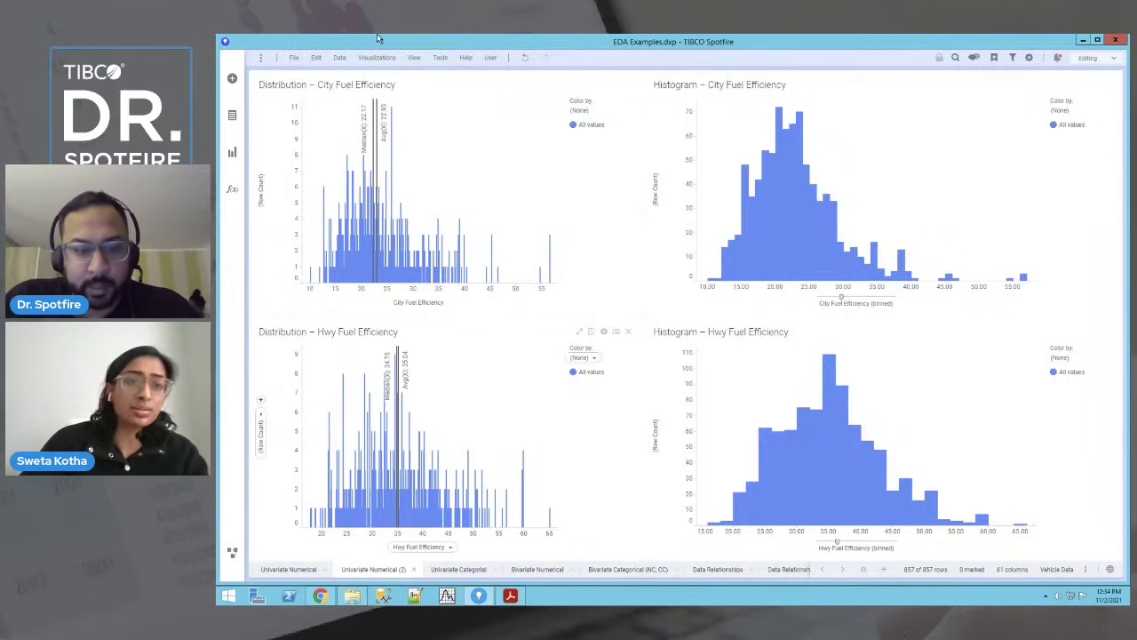
{"action": "left_click", "coordinate": [243, 50]}
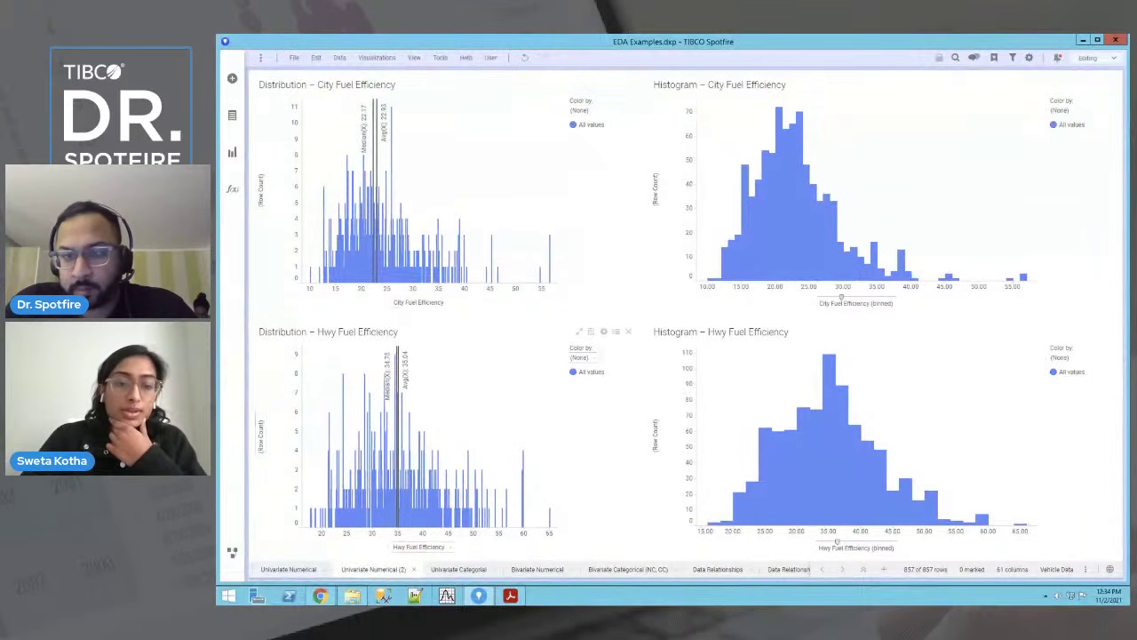
Step: Show the Univariate Categorical page and examine the Manufacturer bar chart's category-axis column and bar layout options without changing them
{"action": "left_click", "coordinate": [448, 570]}
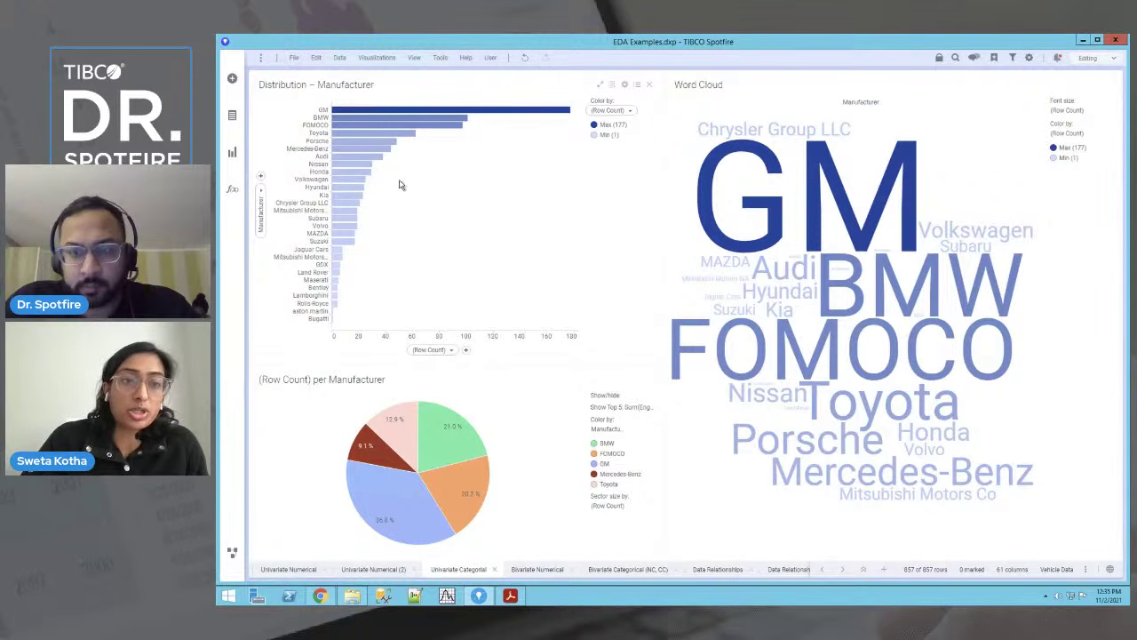
{"action": "left_click", "coordinate": [258, 197]}
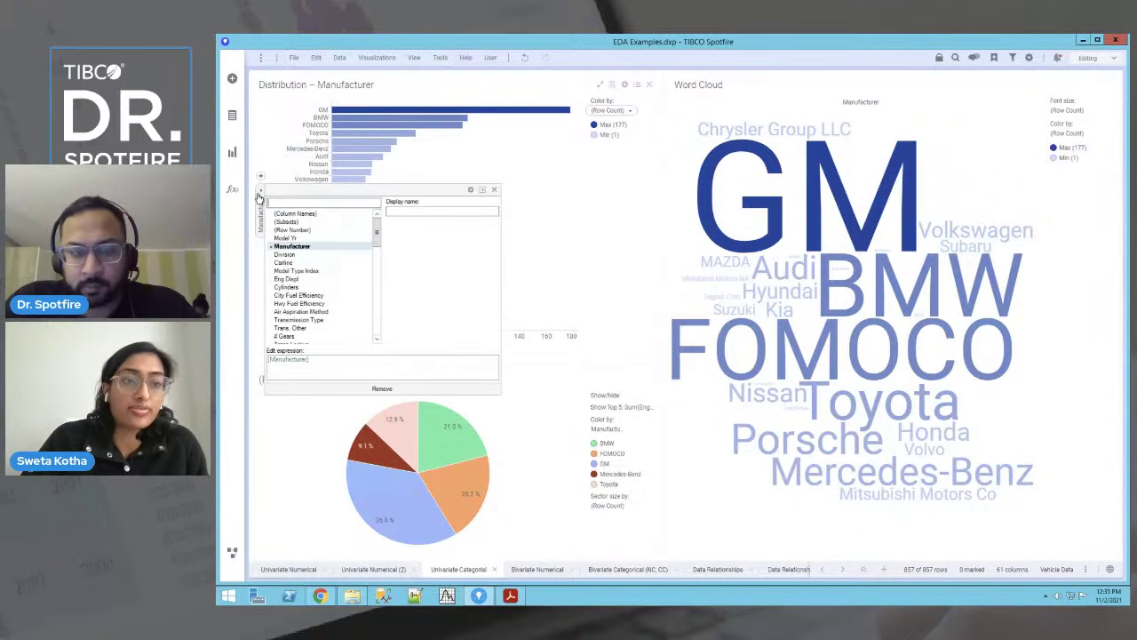
{"action": "left_click", "coordinate": [551, 243]}
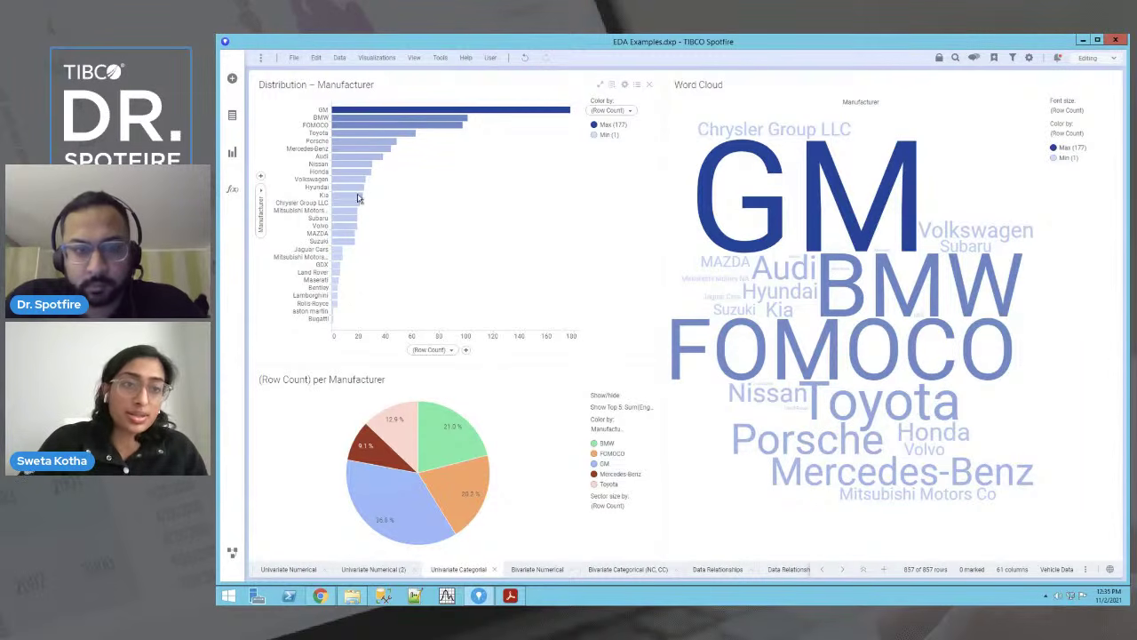
{"action": "right_click", "coordinate": [428, 175]}
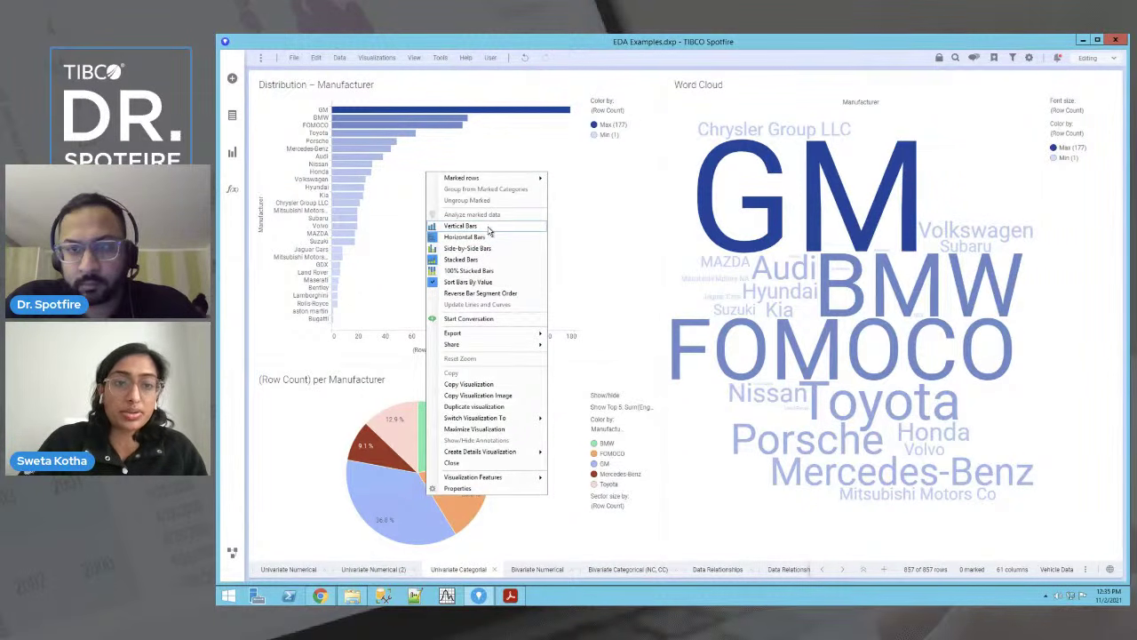
{"action": "left_click", "coordinate": [573, 237]}
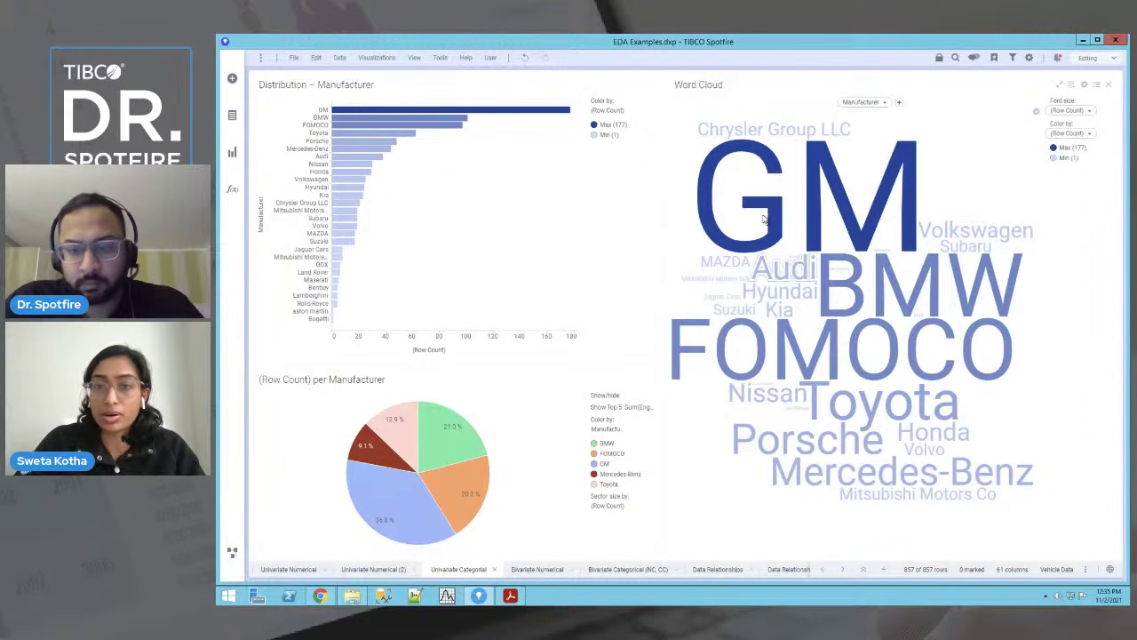
Step: Examine the Manufacturer word cloud's font-size setting and the details of its largest word, GM
{"action": "left_click", "coordinate": [1090, 111]}
{"action": "left_click", "coordinate": [1084, 349]}
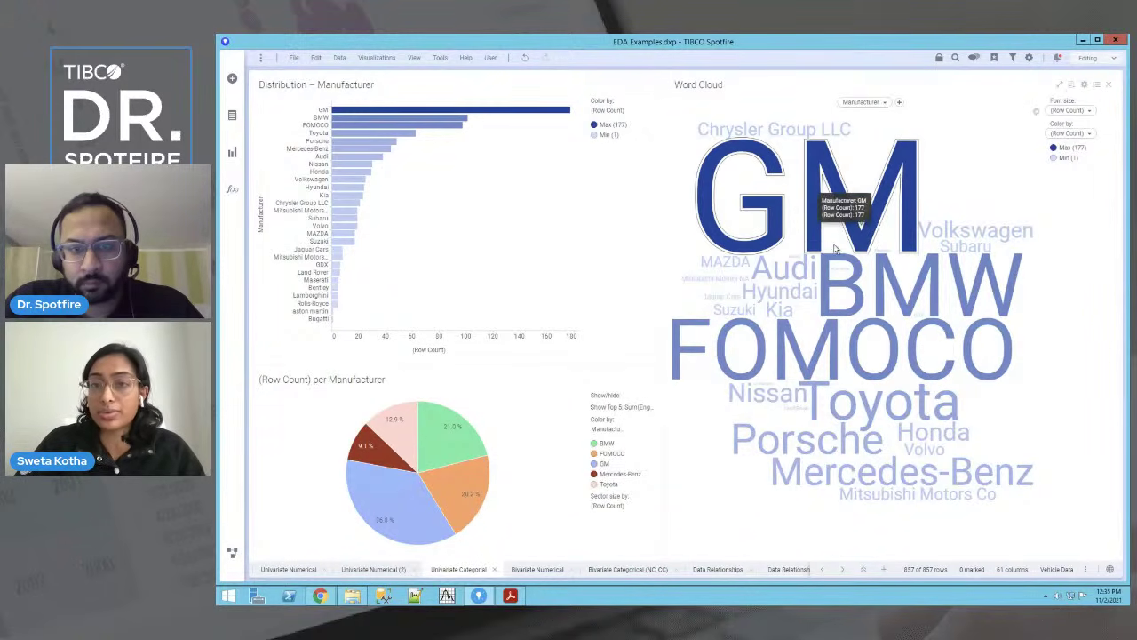
{"action": "mouse_move", "coordinate": [866, 247]}
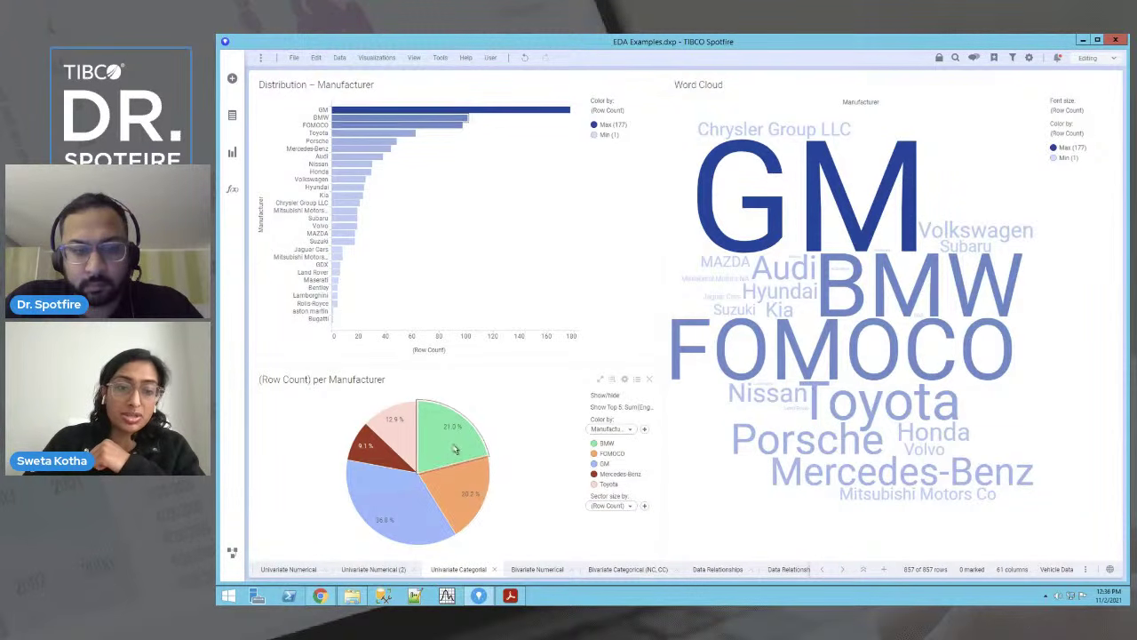
Step: Hide the Manufacturer pie chart's sector percentage labels, compare the BMW and FOMOCO sectors with their bars, and show the percentages again
{"action": "left_click", "coordinate": [626, 379]}
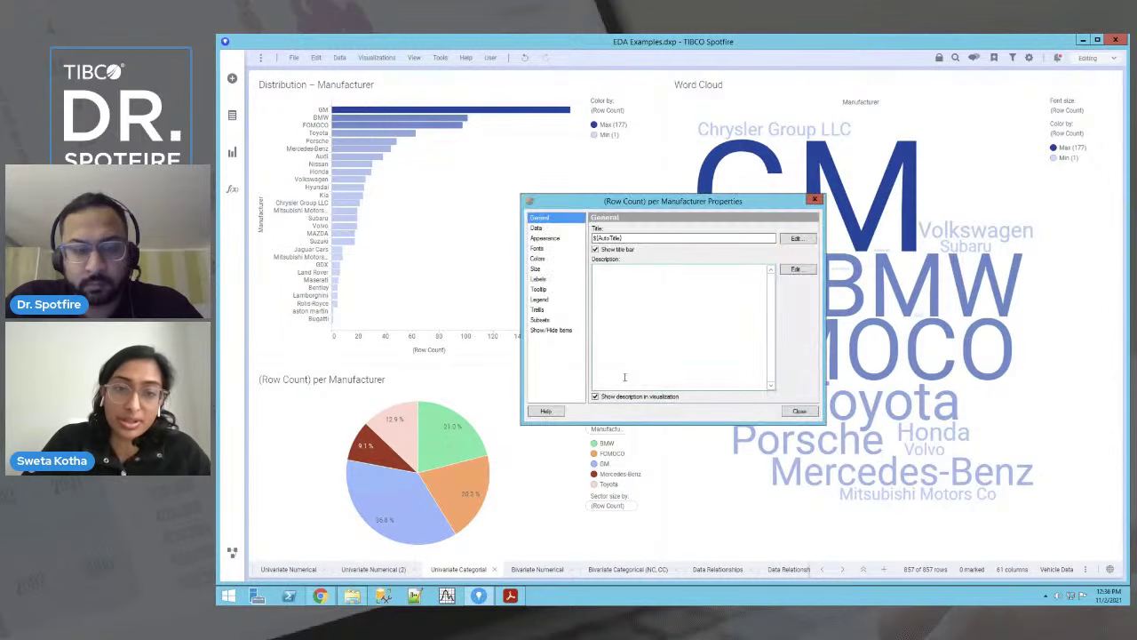
{"action": "left_click", "coordinate": [539, 279]}
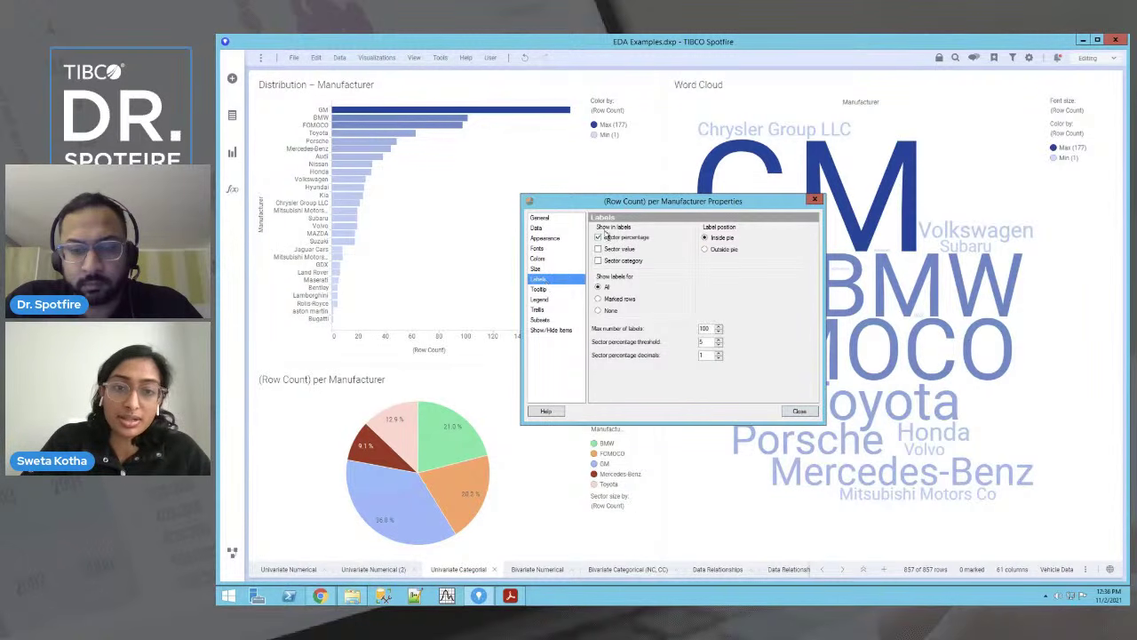
{"action": "left_click", "coordinate": [598, 237]}
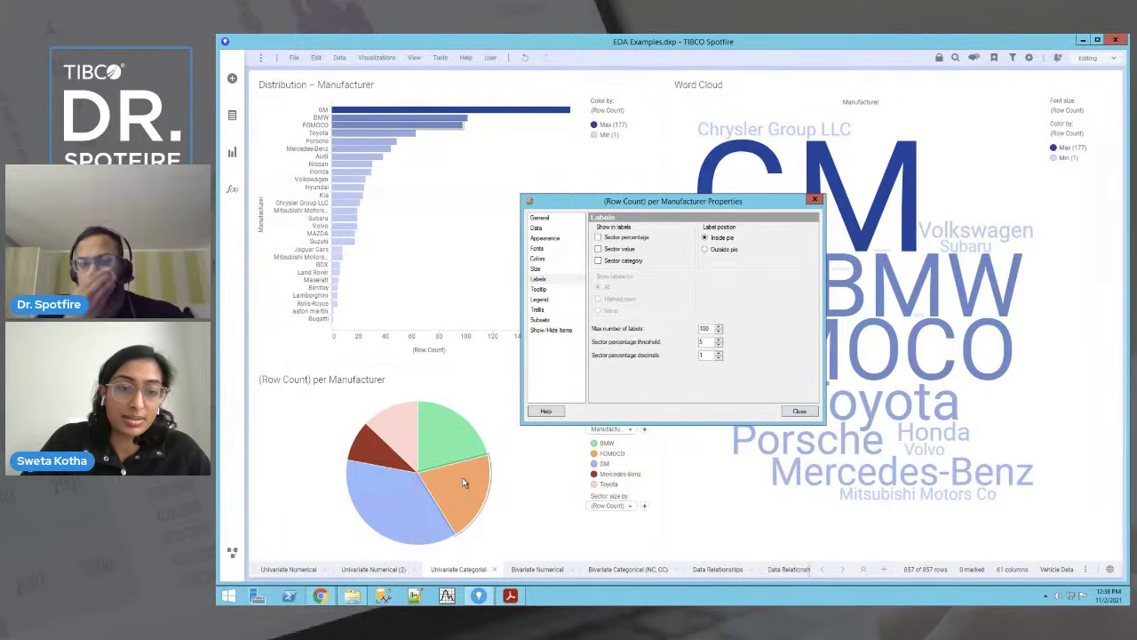
{"action": "mouse_move", "coordinate": [464, 485]}
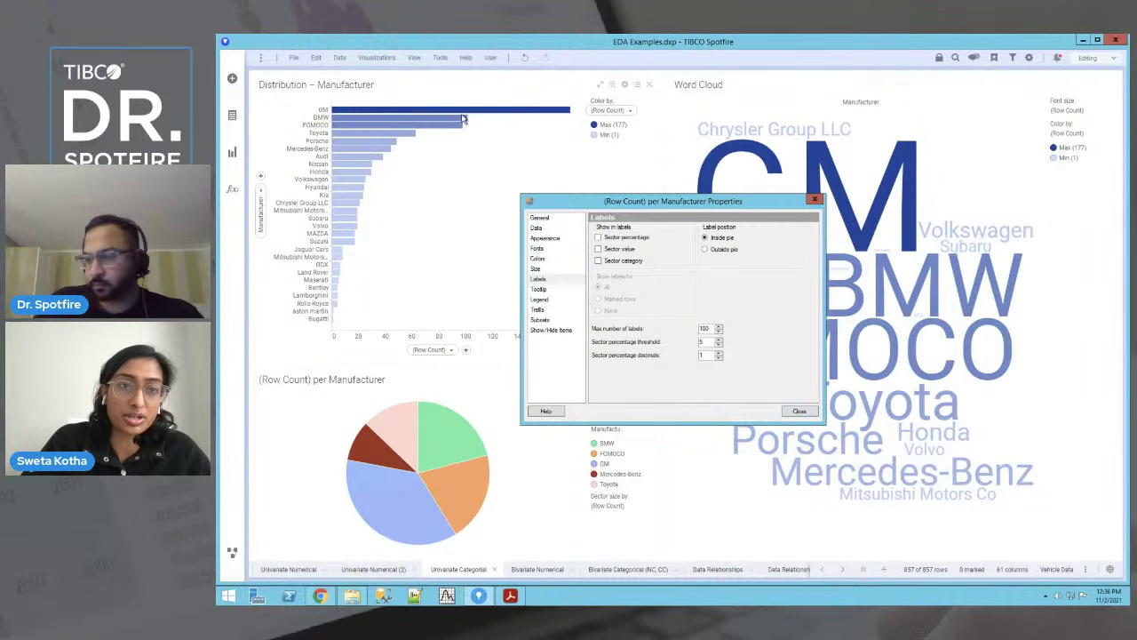
{"action": "mouse_move", "coordinate": [457, 124]}
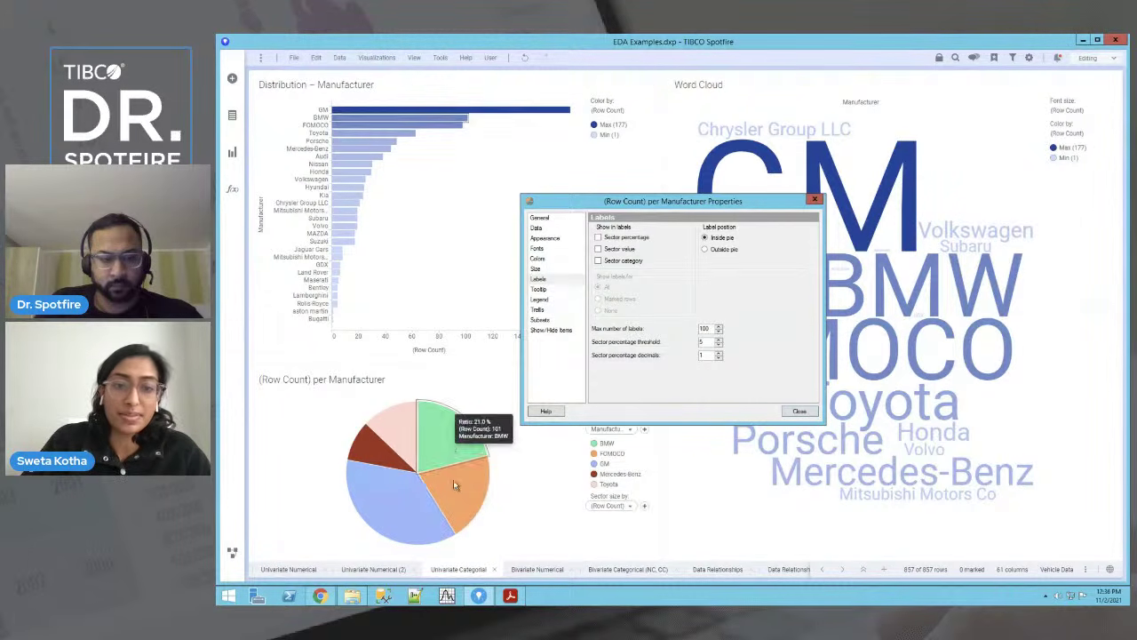
{"action": "left_click", "coordinate": [598, 238]}
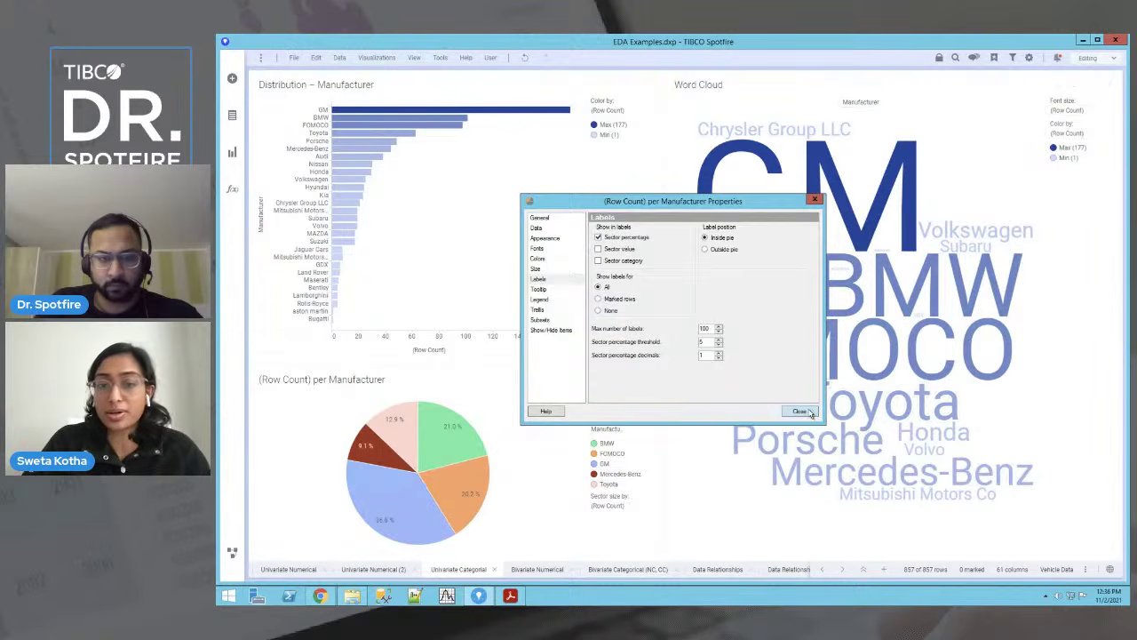
{"action": "left_click", "coordinate": [800, 410]}
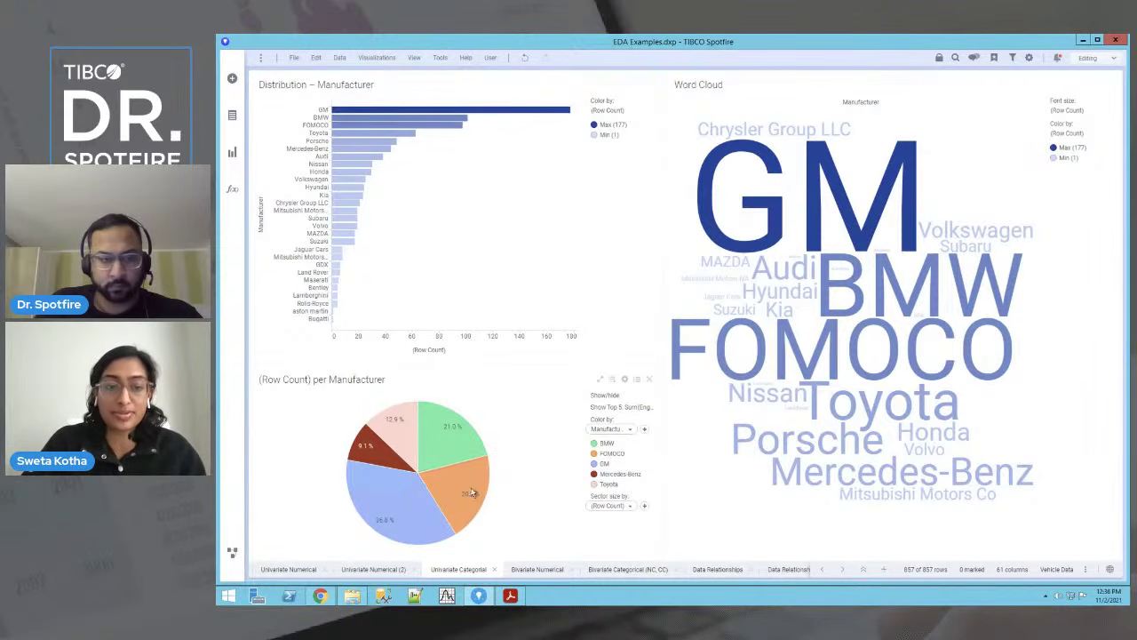
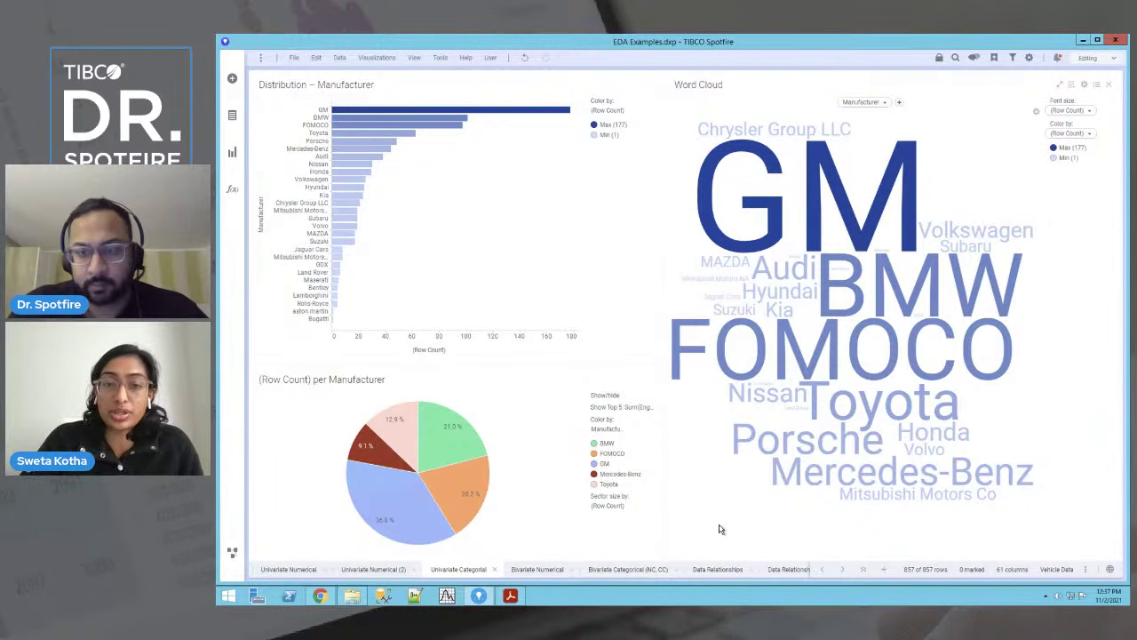
Step: Show the Bivariate Numerical page with the City Fuel Efficiency vs. Hwy Fuel Efficiency scatter plot
{"action": "left_click", "coordinate": [542, 570]}
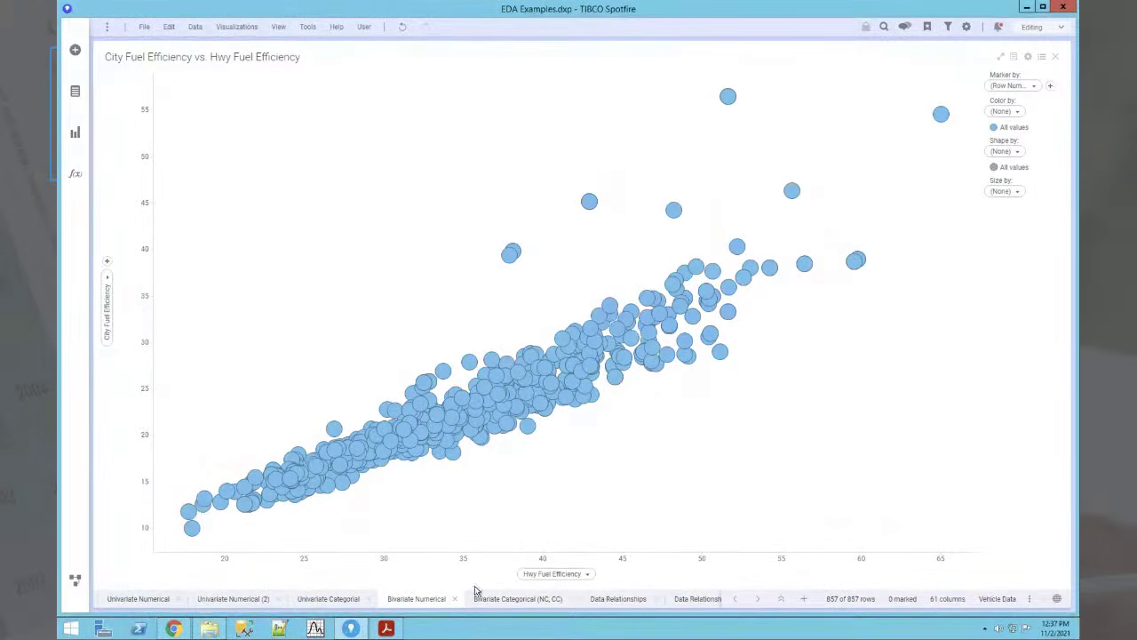
{"action": "left_click", "coordinate": [575, 577]}
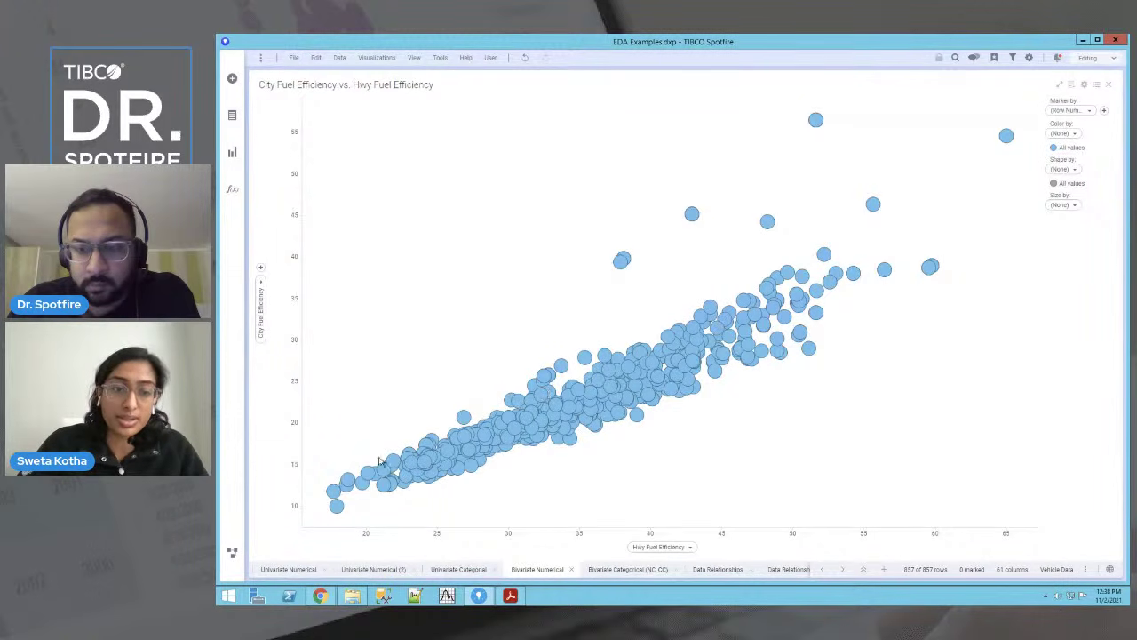
{"action": "left_click_drag", "start_coordinate": [341, 360], "coordinate": [906, 423]}
{"action": "left_click", "coordinate": [471, 362]}
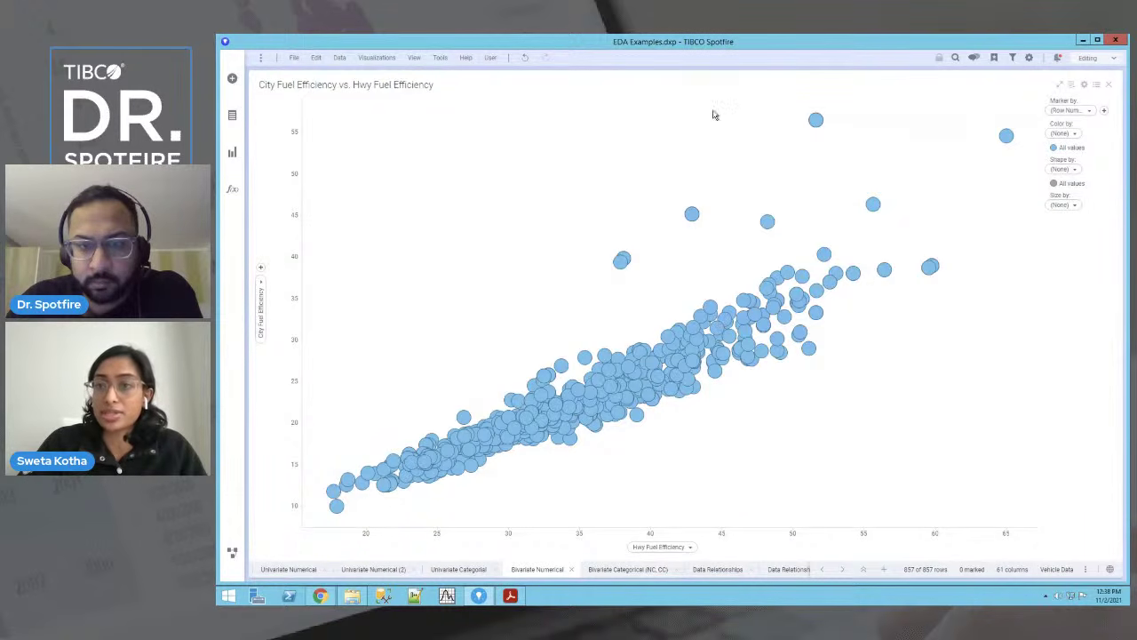
{"action": "left_click", "coordinate": [1084, 84]}
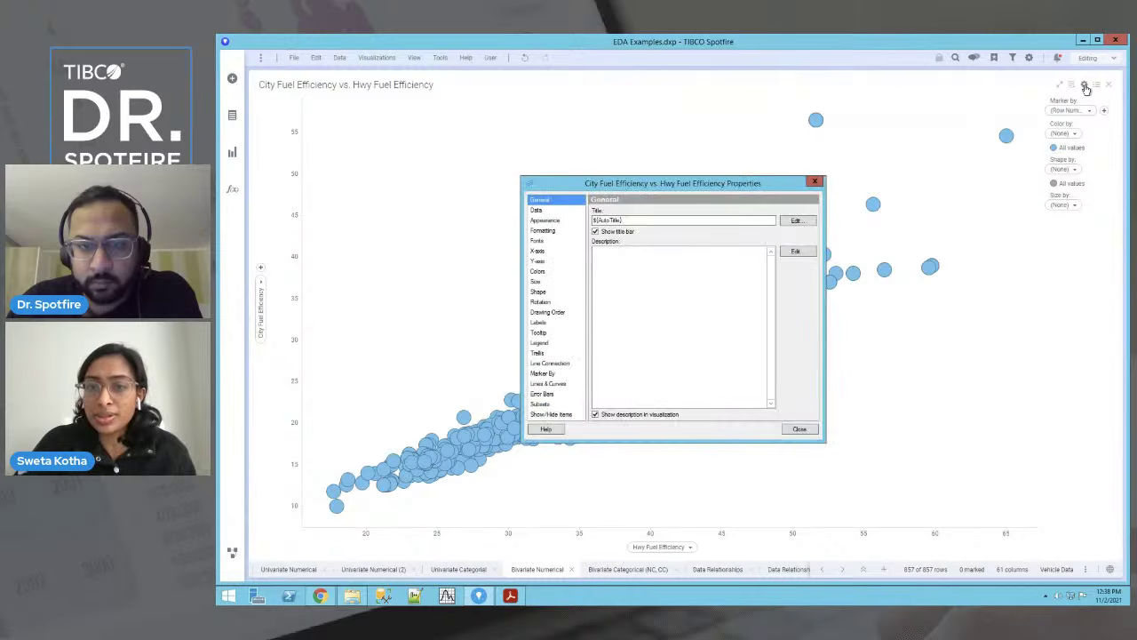
{"action": "left_click", "coordinate": [814, 183]}
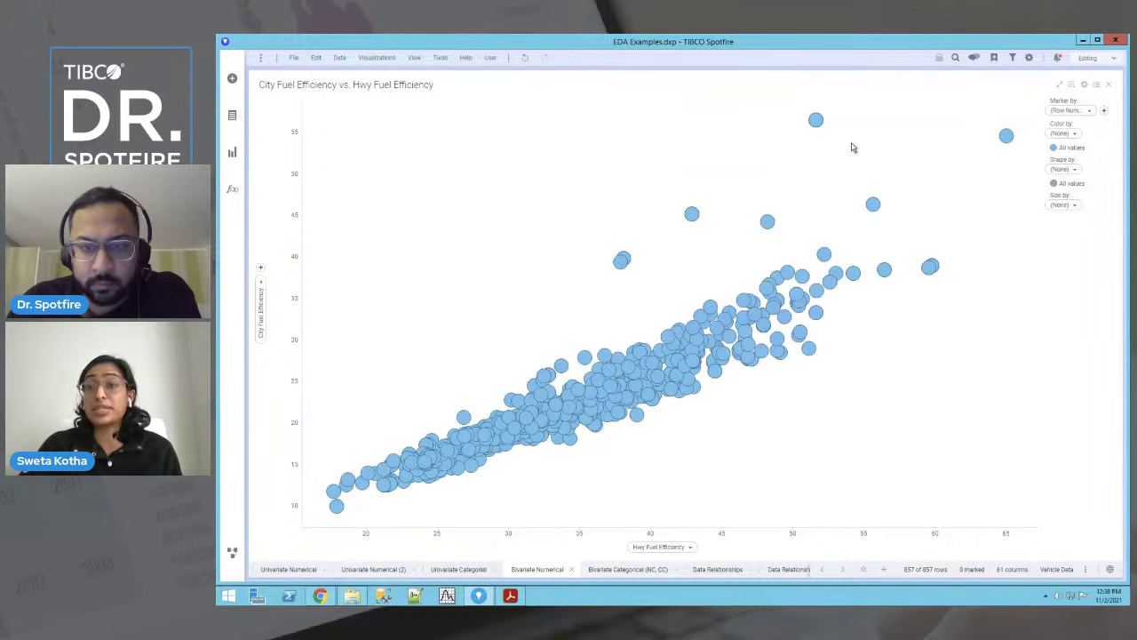
Step: Color the scatter plot's markers by the Hwy Fuel Efficiency column
{"action": "left_click", "coordinate": [1083, 86]}
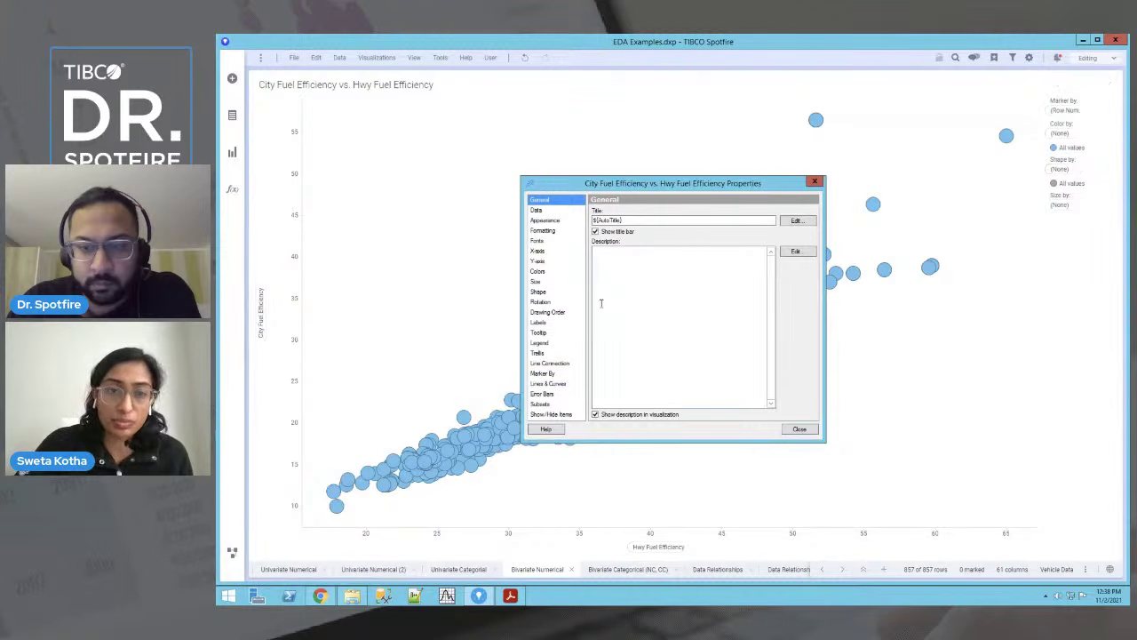
{"action": "left_click", "coordinate": [542, 271]}
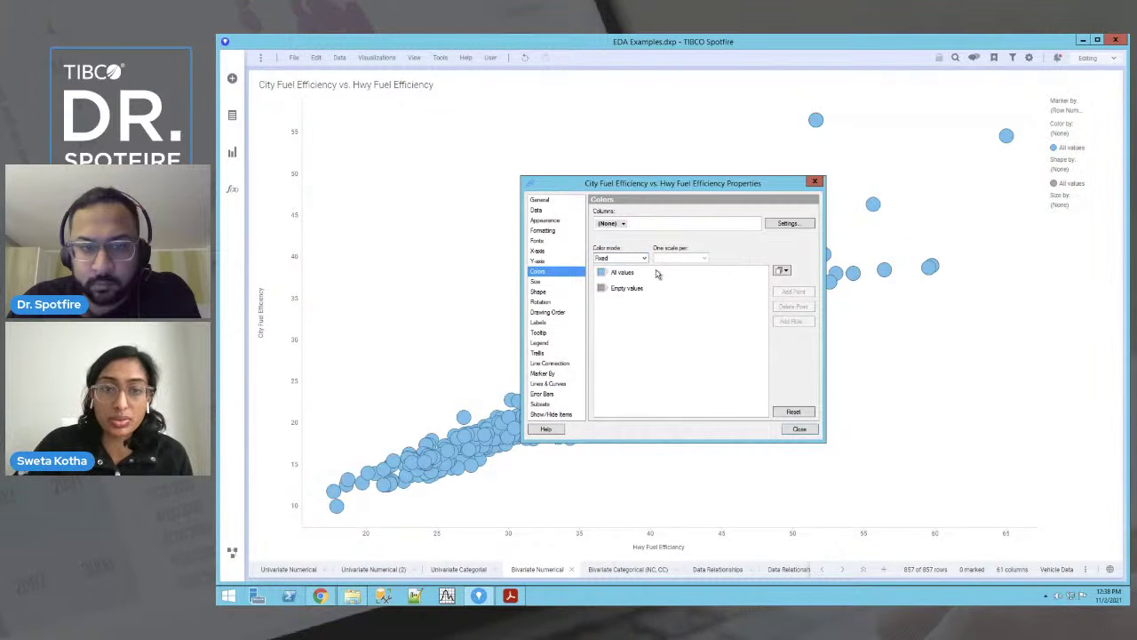
{"action": "left_click", "coordinate": [643, 258]}
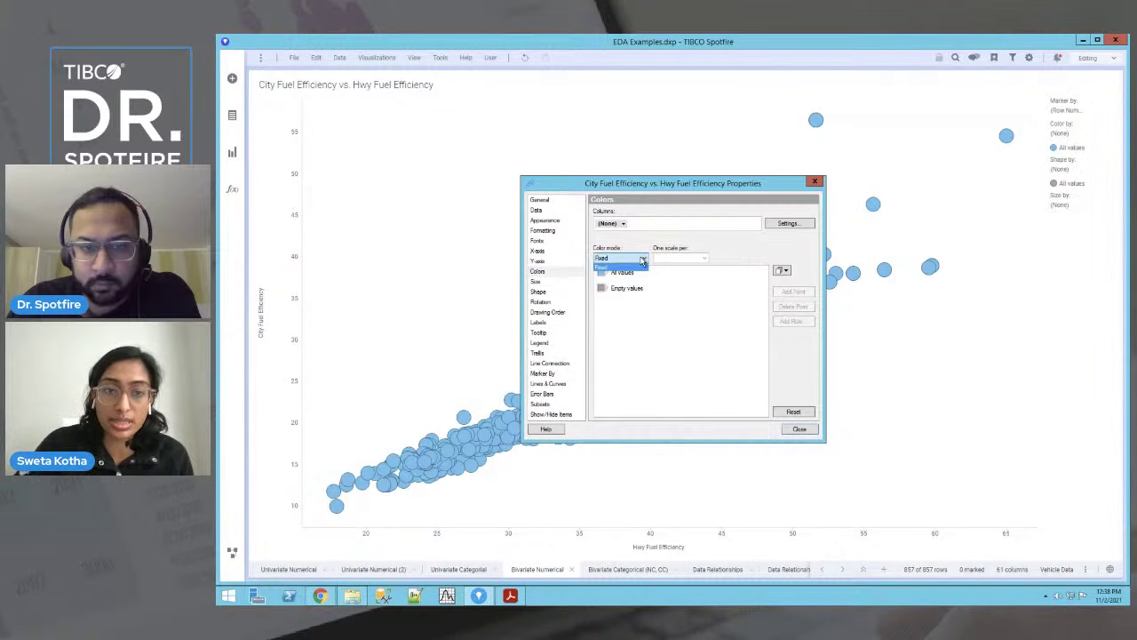
{"action": "left_click", "coordinate": [628, 229]}
{"action": "left_click", "coordinate": [626, 226]}
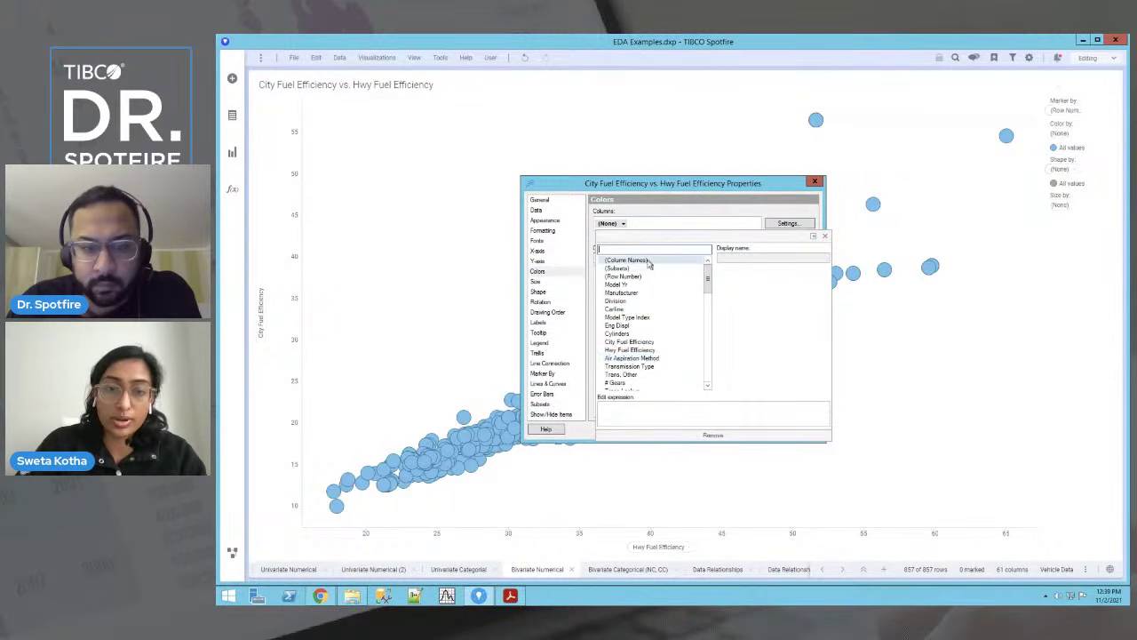
{"action": "type", "text": "y"}
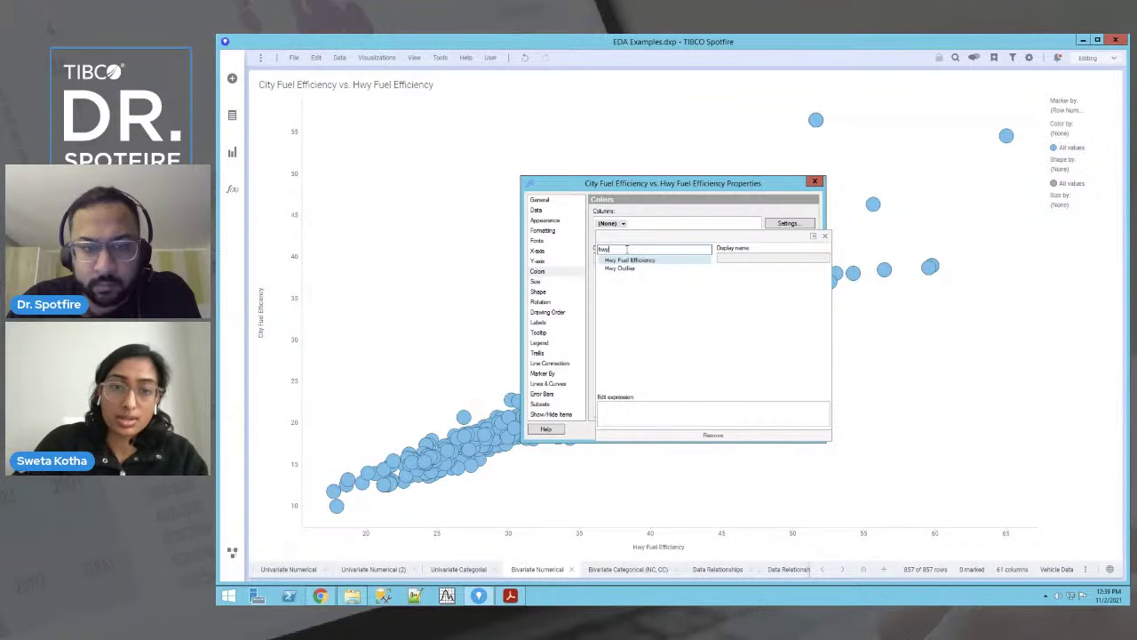
{"action": "left_click", "coordinate": [638, 260]}
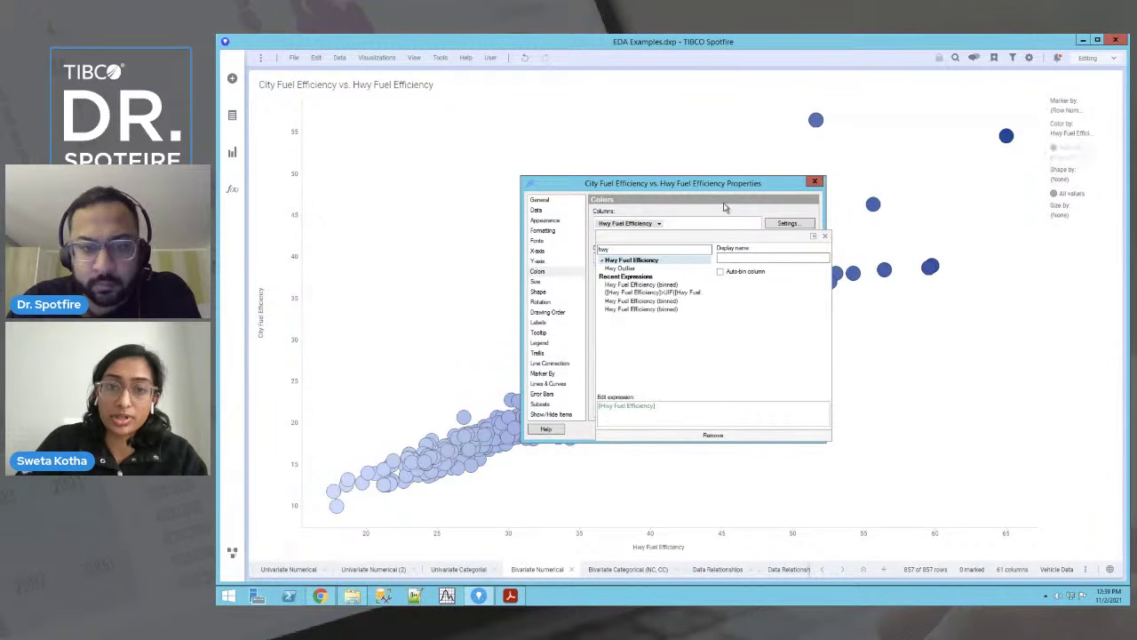
Step: Keep the Gradient color mode and apply the Exclude outliers color scheme to the Hwy Fuel Efficiency coloring
{"action": "left_click", "coordinate": [622, 258]}
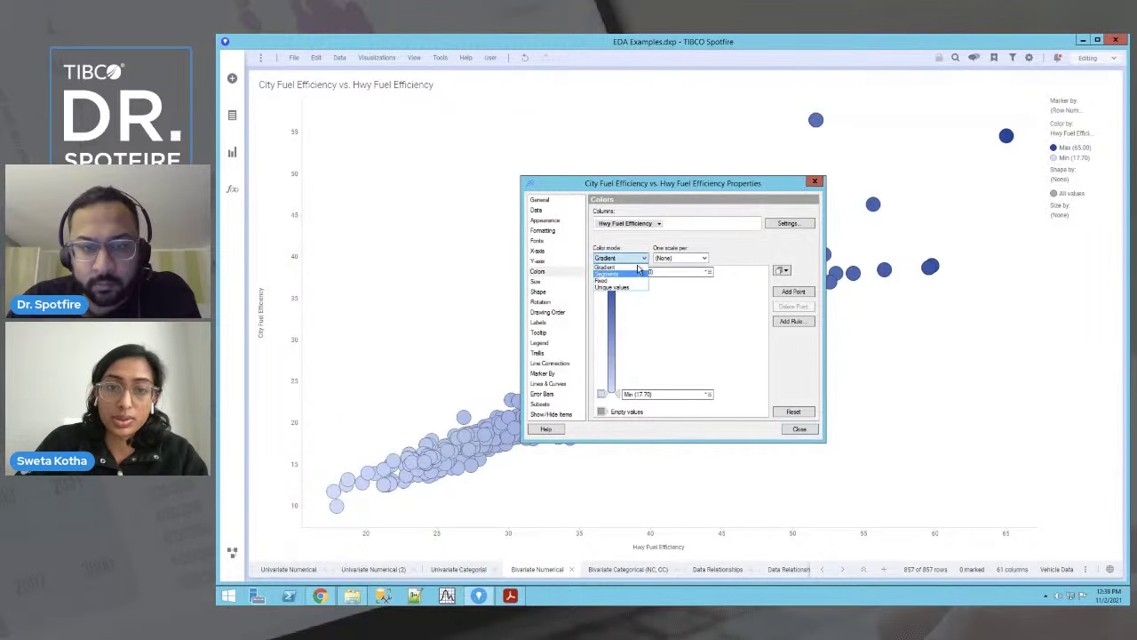
{"action": "left_click", "coordinate": [633, 268]}
{"action": "left_click", "coordinate": [782, 271]}
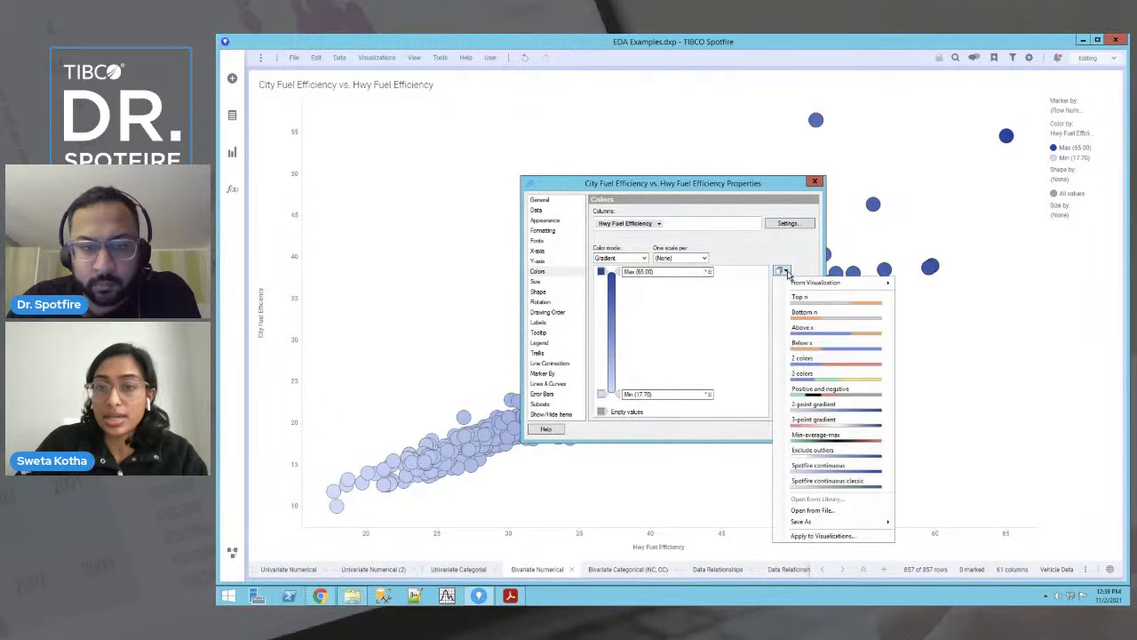
{"action": "left_click", "coordinate": [850, 455]}
{"action": "left_click_drag", "start_coordinate": [761, 185], "coordinate": [504, 84]}
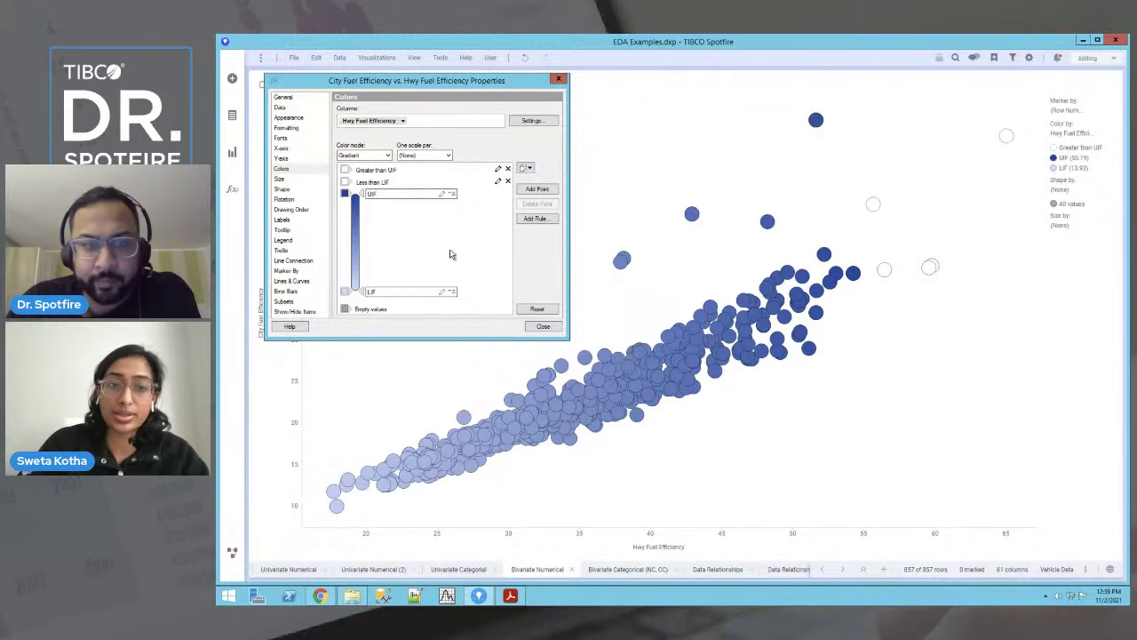
{"action": "left_click", "coordinate": [559, 79]}
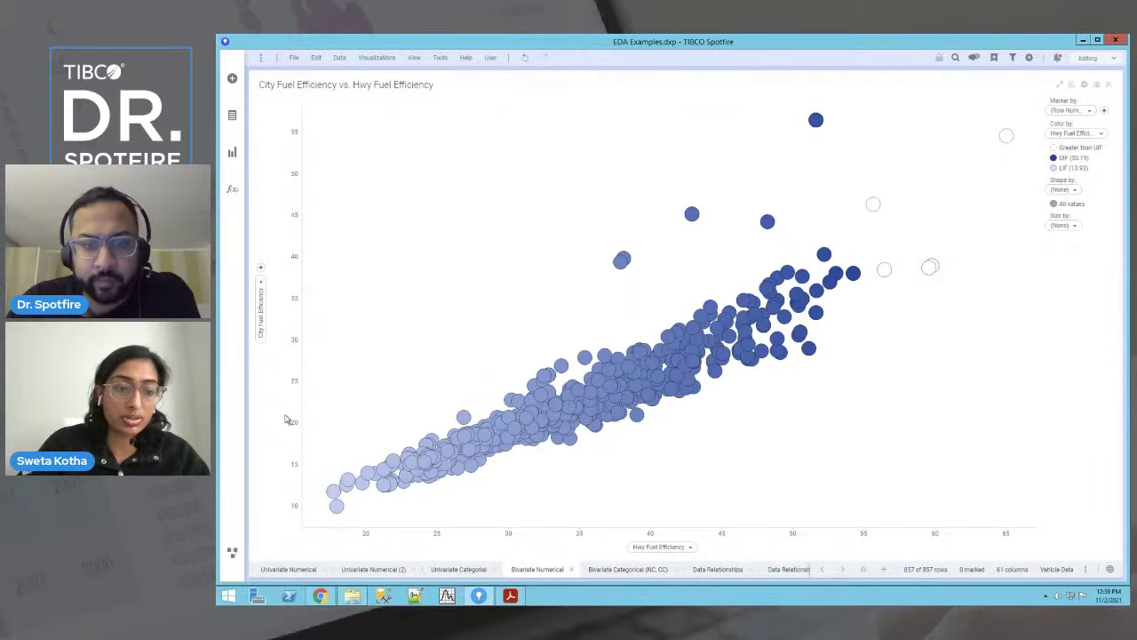
Step: Examine the expression behind the Hwy Outlier calculated column in the Vehicle Data source's last transformation, leaving it unedited
{"action": "left_click", "coordinate": [231, 556]}
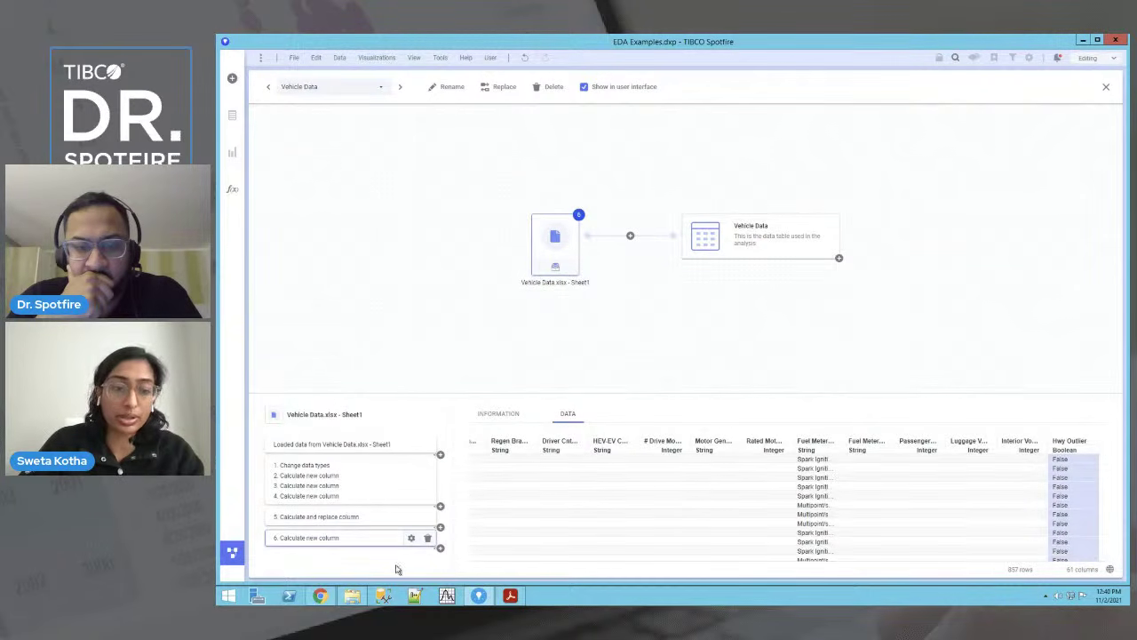
{"action": "left_click", "coordinate": [410, 537]}
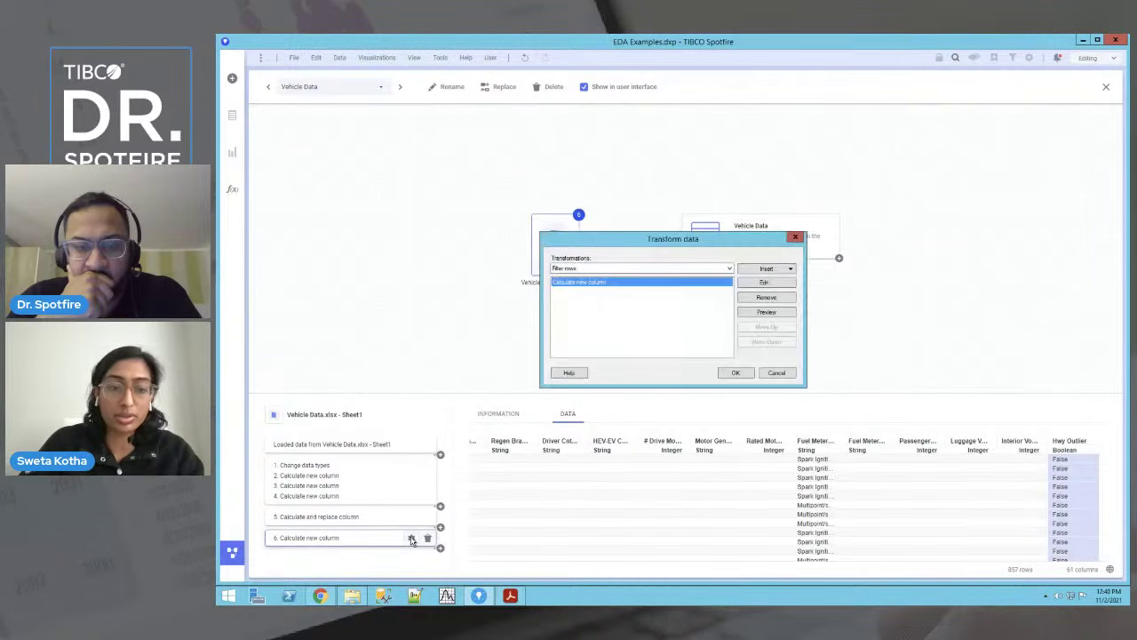
{"action": "left_click", "coordinate": [773, 282]}
{"action": "left_click_drag", "start_coordinate": [541, 149], "coordinate": [472, 125]}
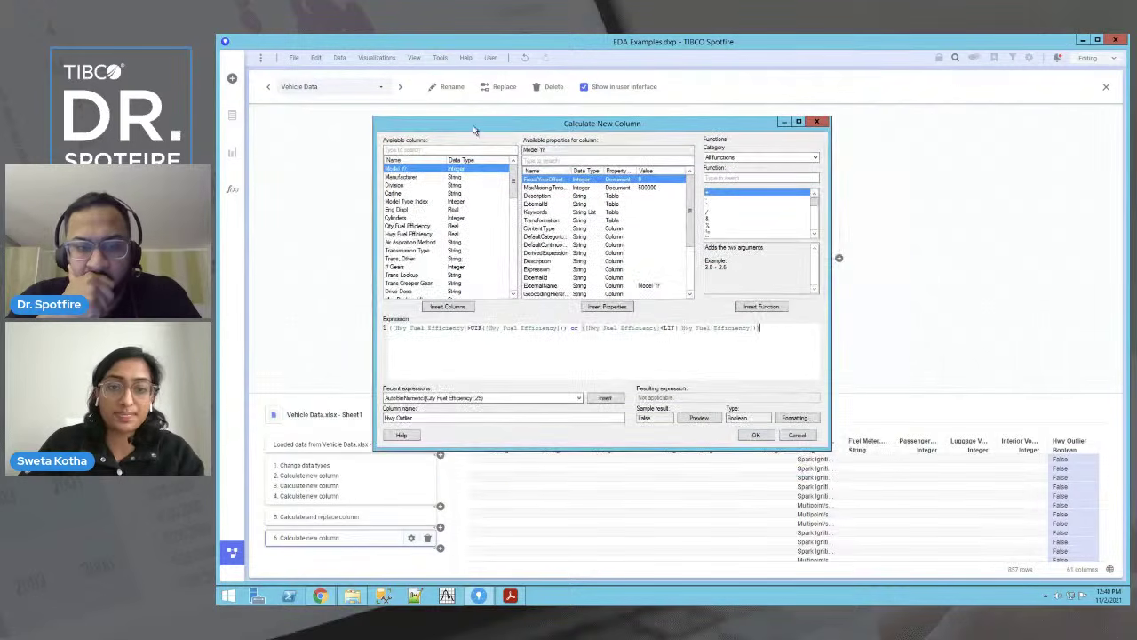
{"action": "left_click_drag", "start_coordinate": [828, 447], "coordinate": [971, 518]}
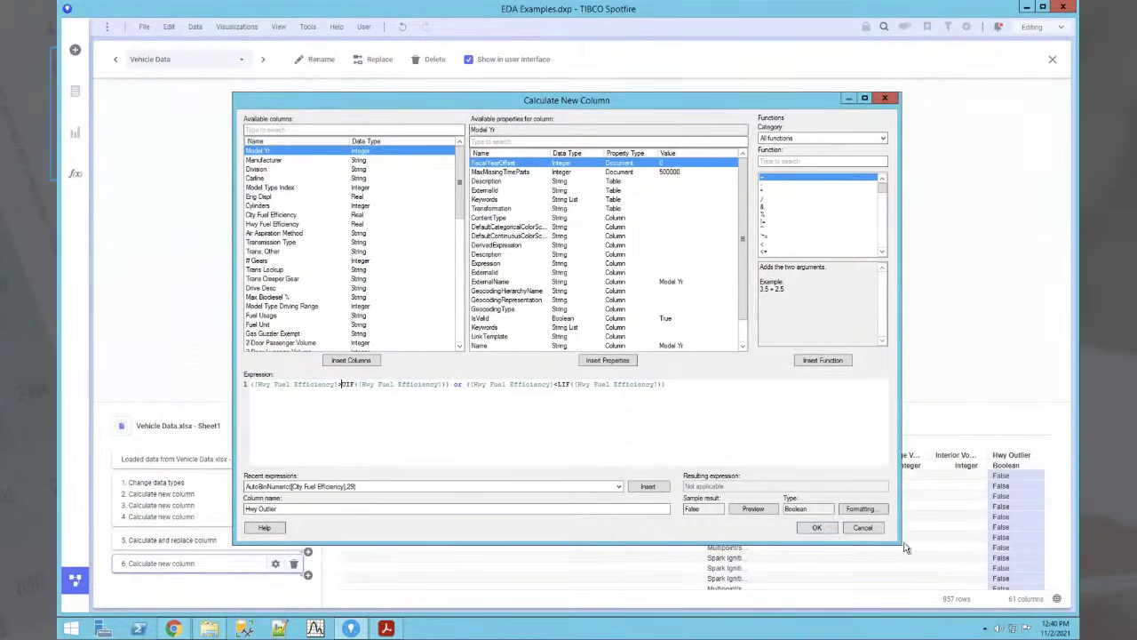
{"action": "left_click", "coordinate": [883, 98]}
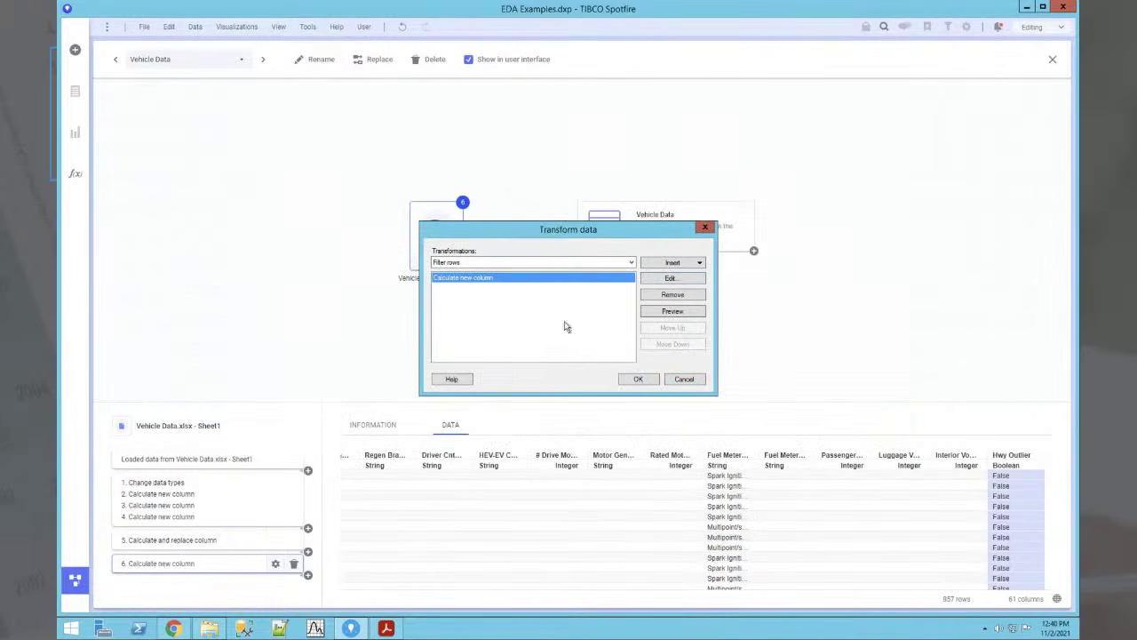
{"action": "left_click", "coordinate": [685, 380]}
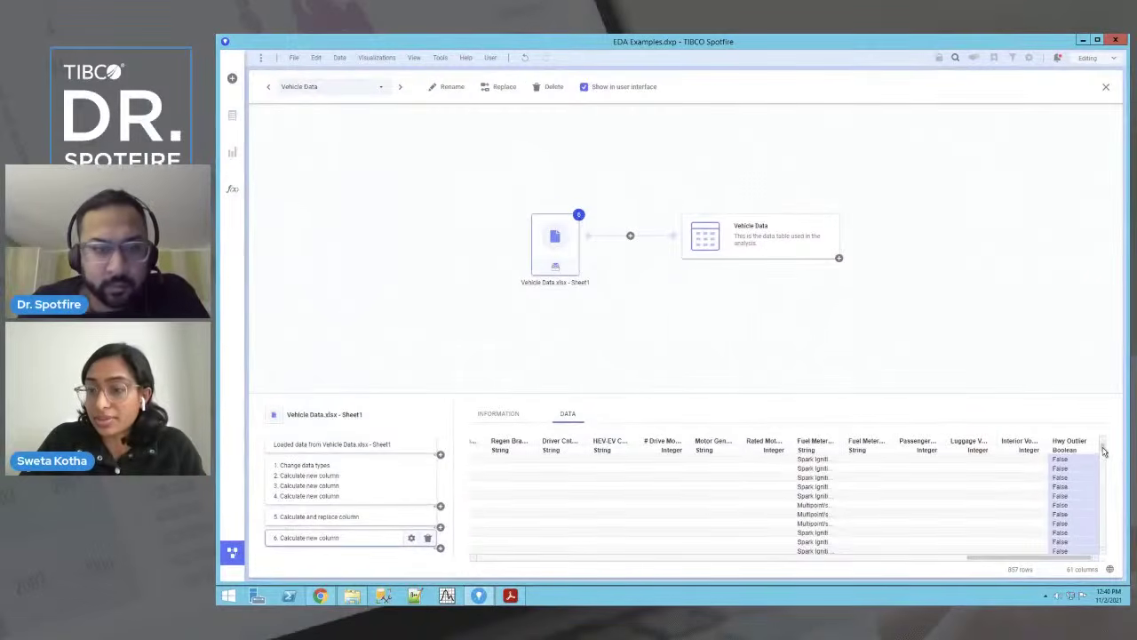
Step: Look through the Hwy Outlier values in the data preview and return to the scatter plot
{"action": "left_click_drag", "start_coordinate": [1048, 464], "coordinate": [1104, 442]}
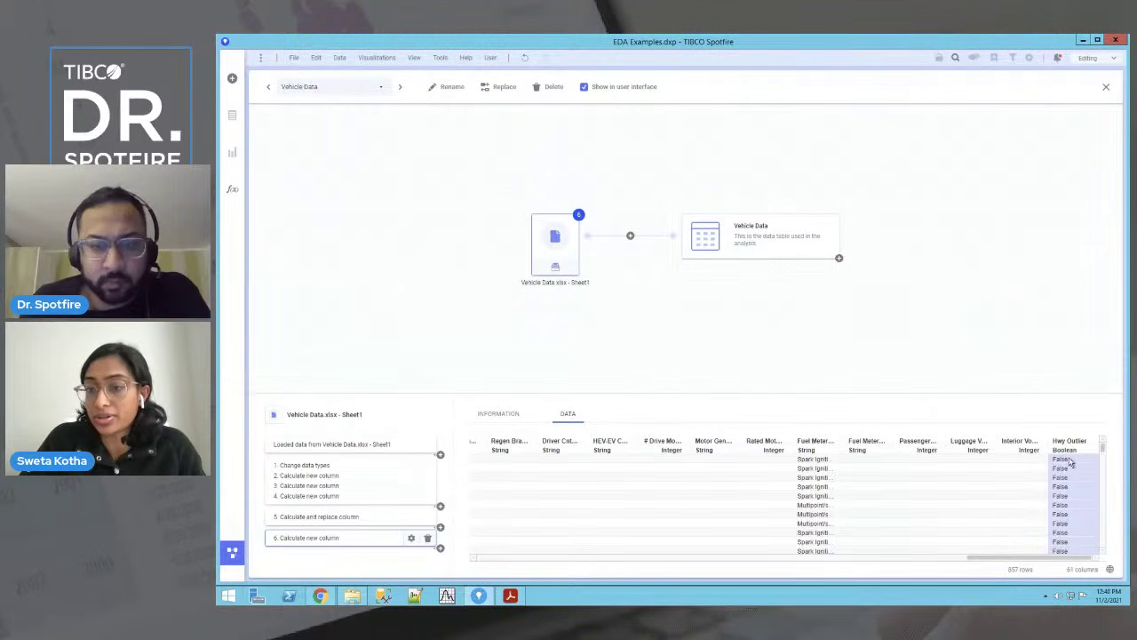
{"action": "mouse_move", "coordinate": [1102, 449]}
{"action": "left_mouse_down"}
{"action": "mouse_move", "coordinate": [1101, 548]}
{"action": "mouse_move", "coordinate": [1108, 438]}
{"action": "left_mouse_up"}
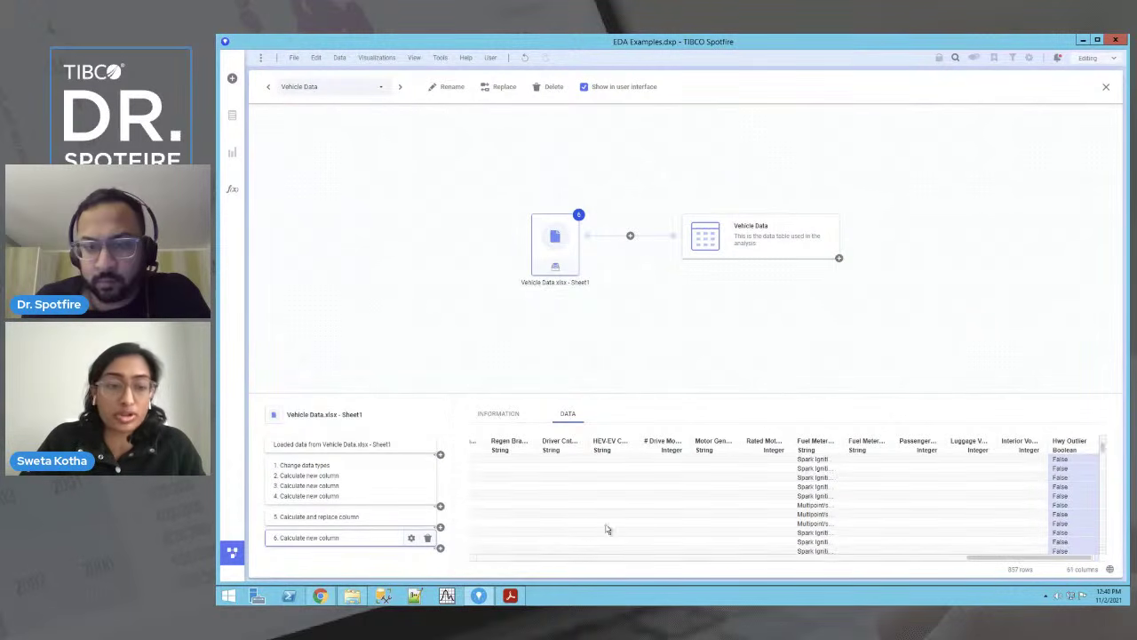
{"action": "left_click", "coordinate": [232, 550]}
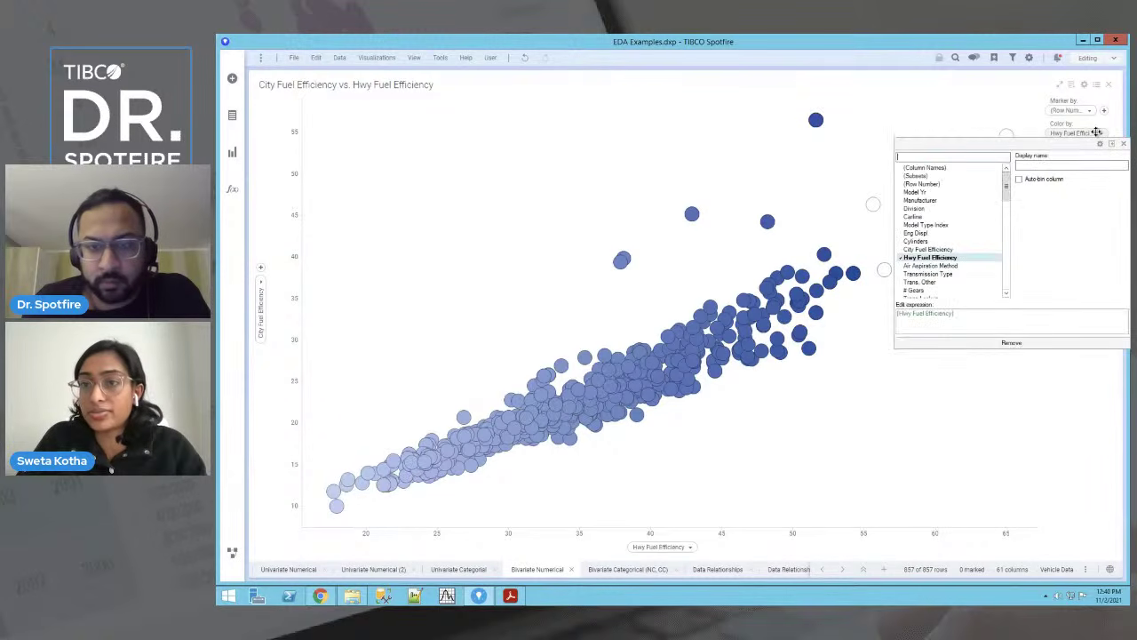
Step: Color the scatter plot's markers by the Hwy Outlier column instead of Hwy Fuel Efficiency
{"action": "left_click", "coordinate": [1088, 133]}
{"action": "scroll", "coordinate": [977, 231], "scroll_direction": "down", "scroll_amount": 10}
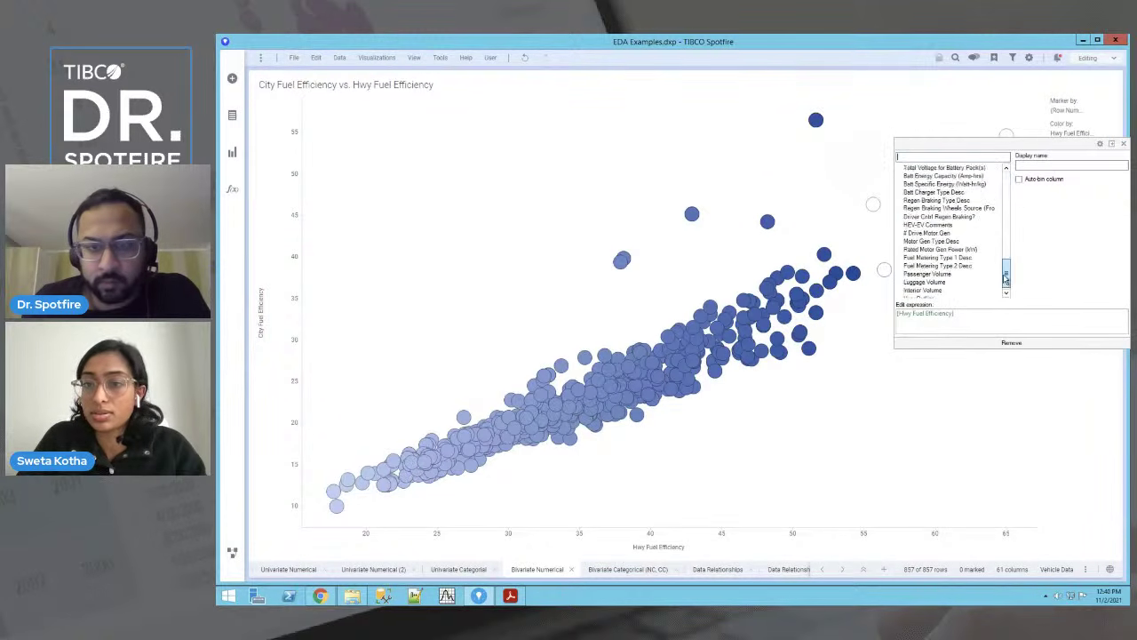
{"action": "left_click", "coordinate": [945, 292]}
{"action": "left_click", "coordinate": [932, 393]}
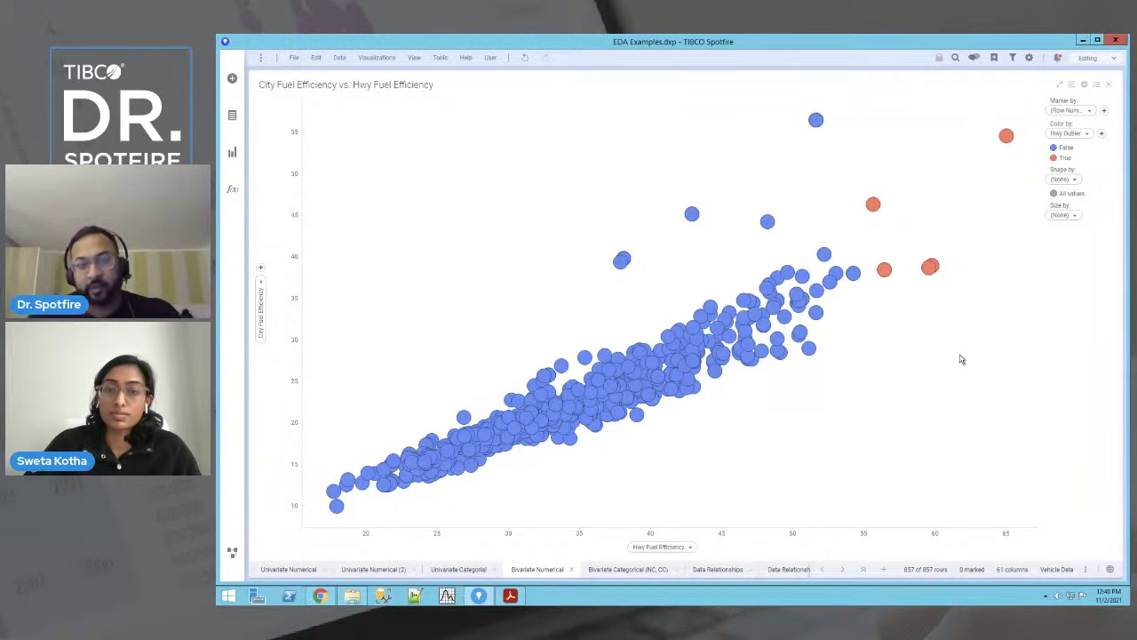
Step: Try a Filter rows transformation between the source and the Vehicle Data table with the expression [Hwy Outlier] == False, and discard it
{"action": "left_click", "coordinate": [232, 551]}
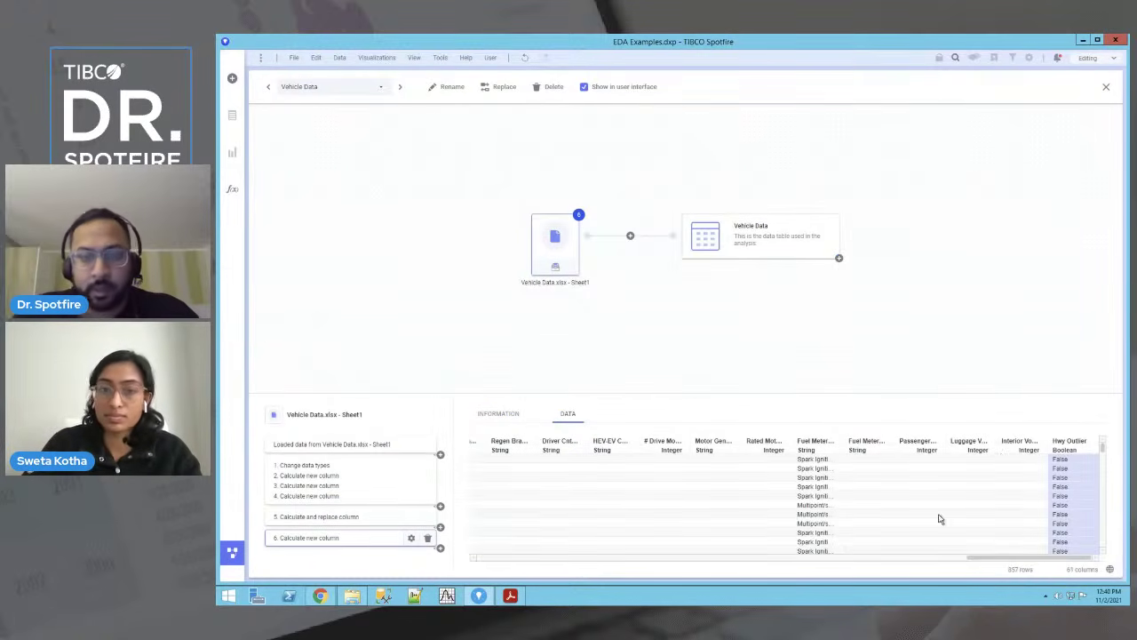
{"action": "left_click", "coordinate": [630, 238]}
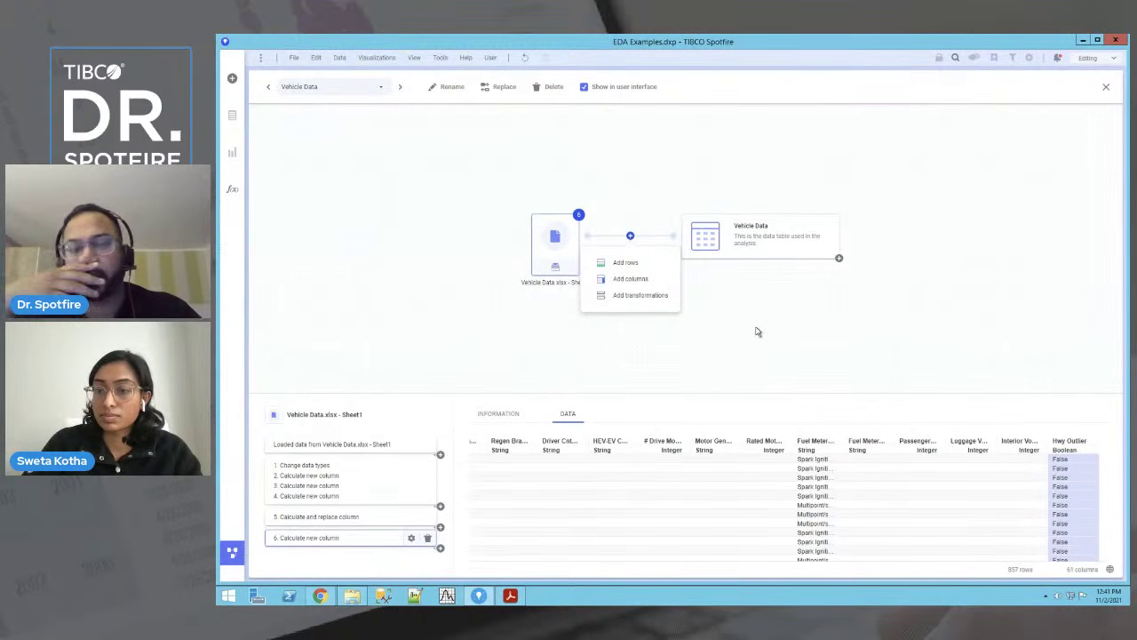
{"action": "left_click", "coordinate": [646, 295]}
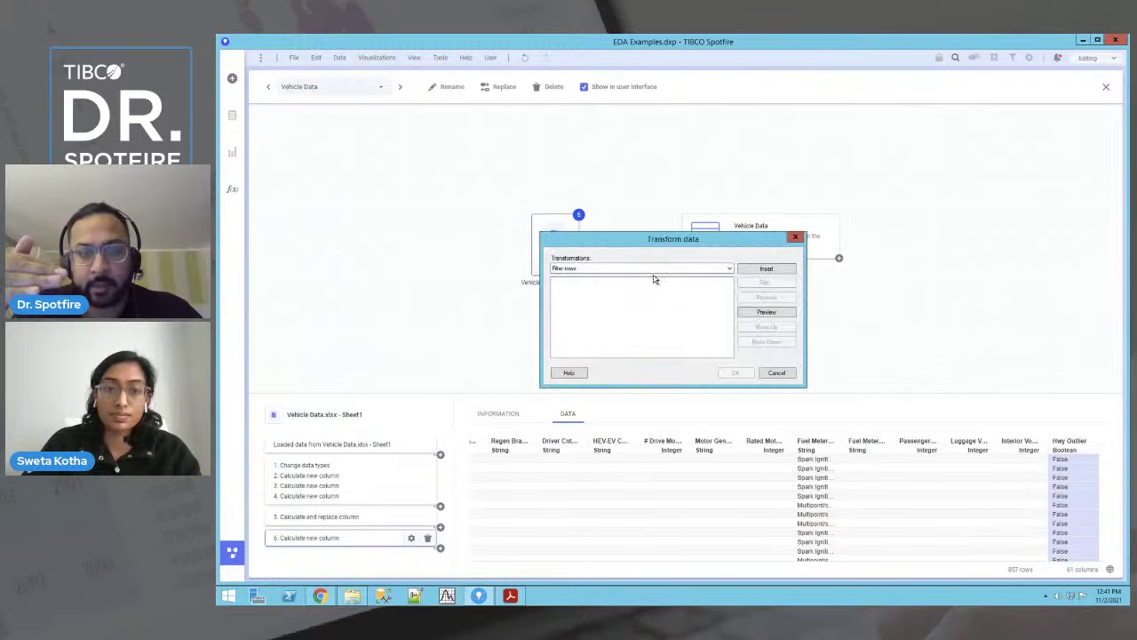
{"action": "left_click", "coordinate": [767, 269]}
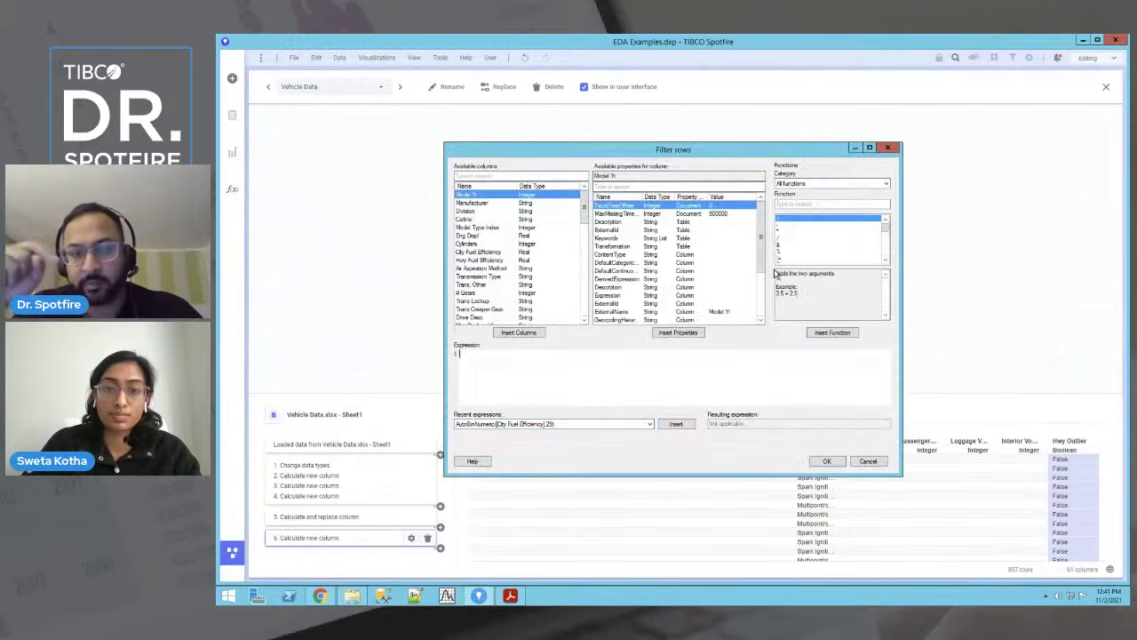
{"action": "left_click", "coordinate": [524, 177]}
{"action": "type", "text": "hwy"}
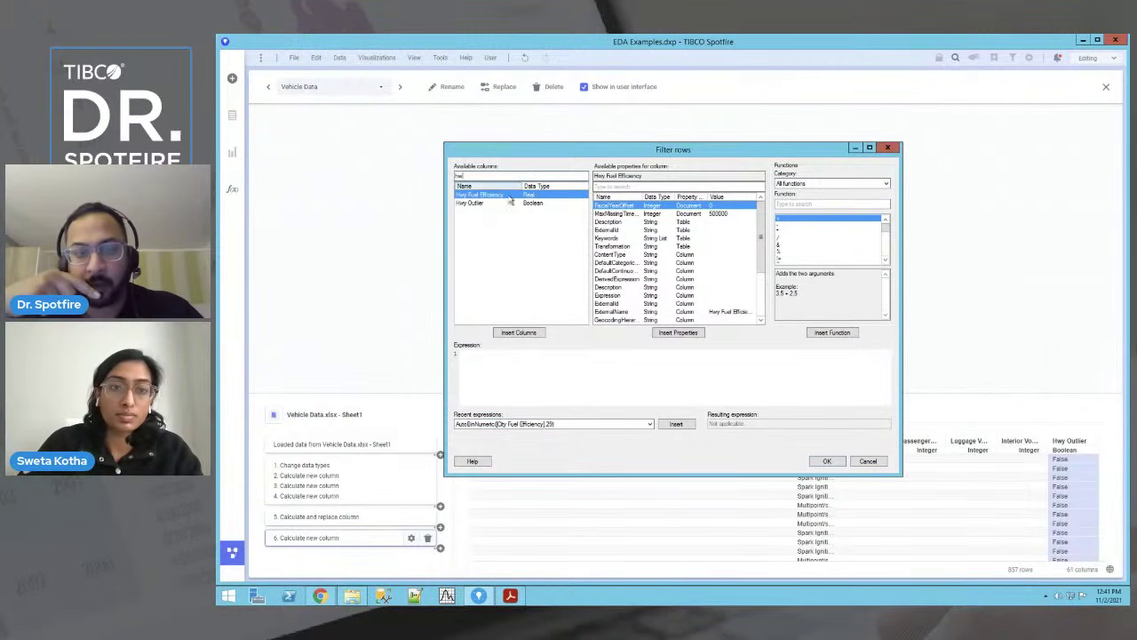
{"action": "left_click", "coordinate": [495, 204]}
{"action": "left_click", "coordinate": [525, 334]}
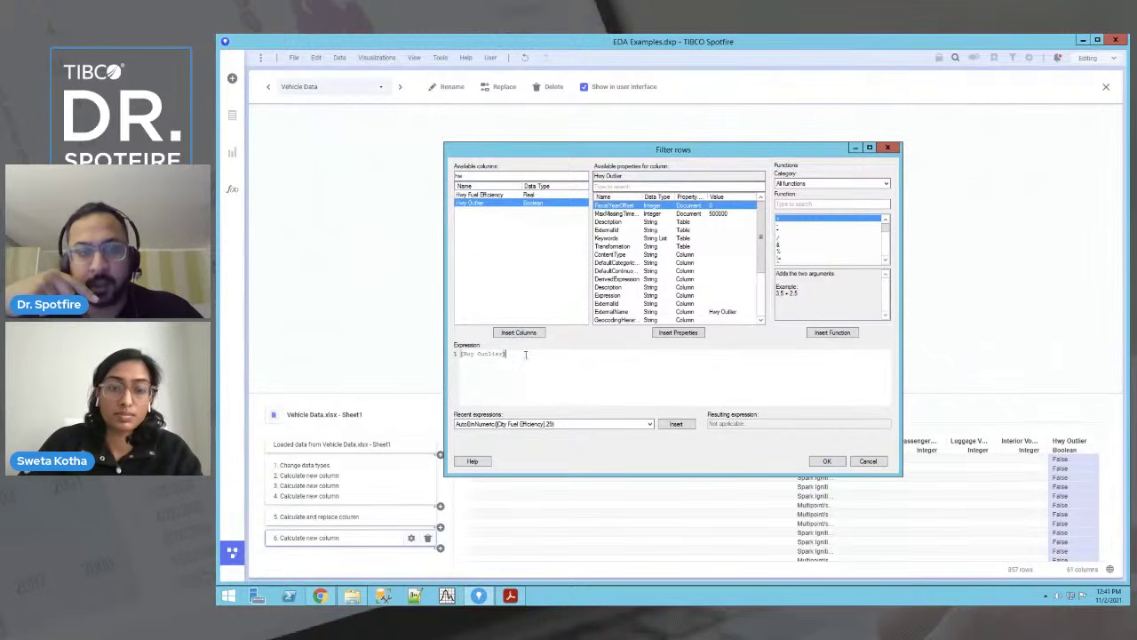
{"action": "type", "text": "== False"}
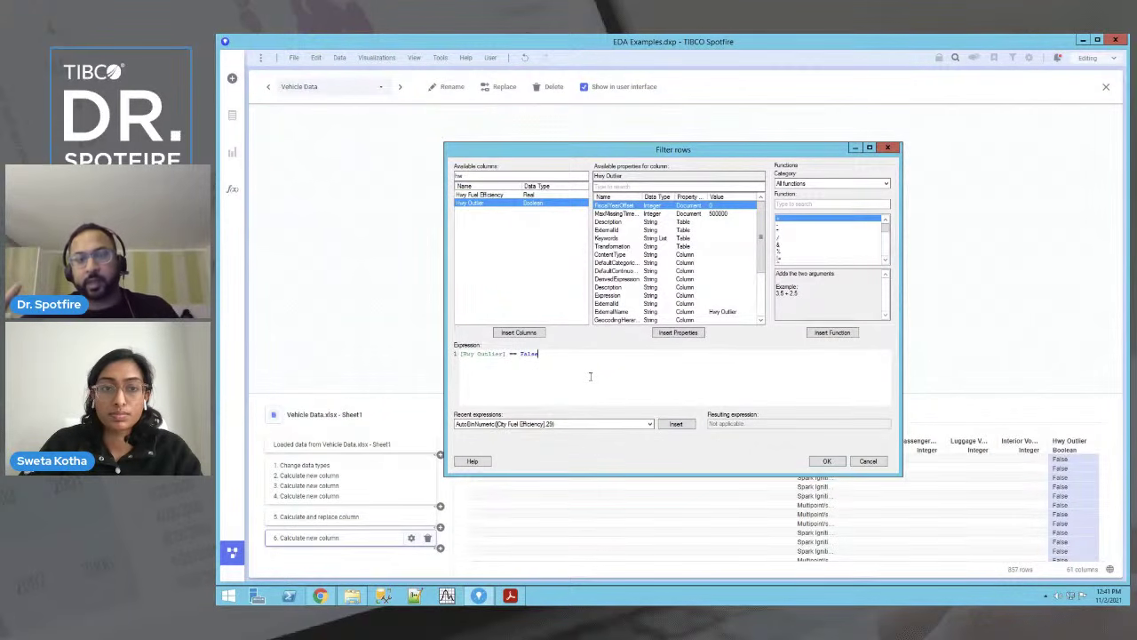
{"action": "left_click", "coordinate": [887, 147]}
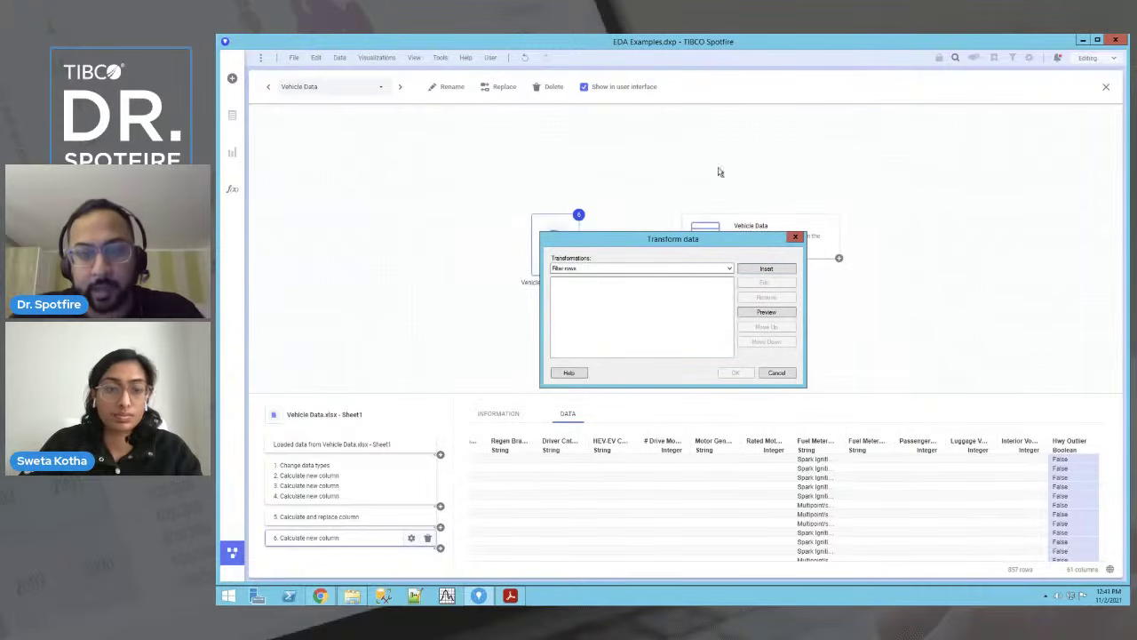
{"action": "left_click", "coordinate": [796, 237]}
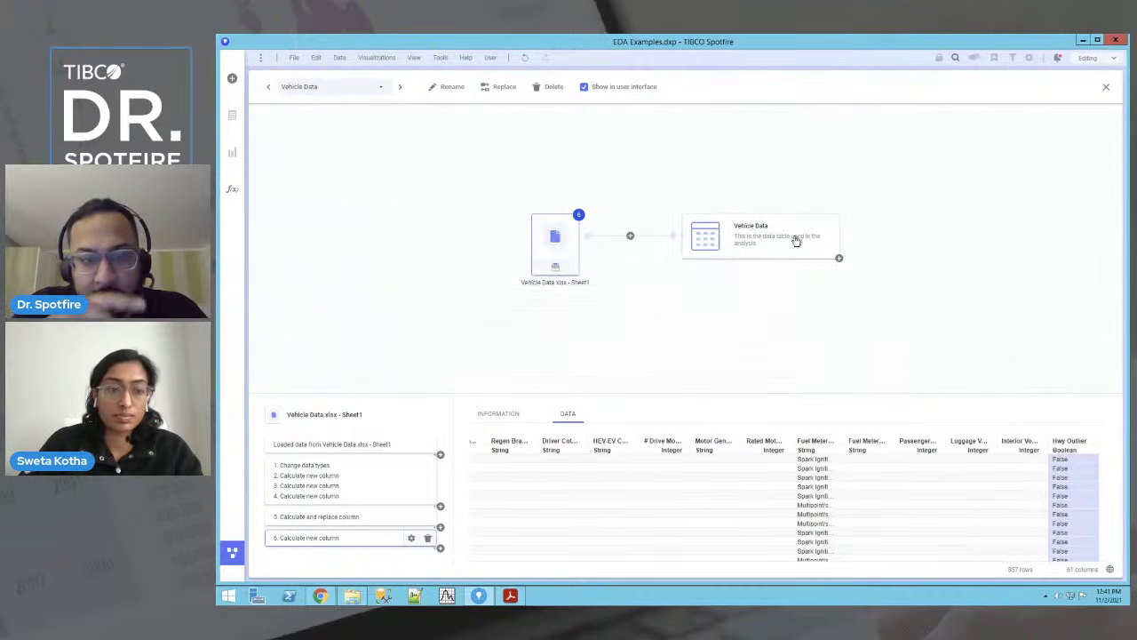
Step: Try a Calculate and replace column transformation between the Excel source and the Vehicle Data table, leaving its expression empty, and discard it
{"action": "left_click", "coordinate": [630, 235]}
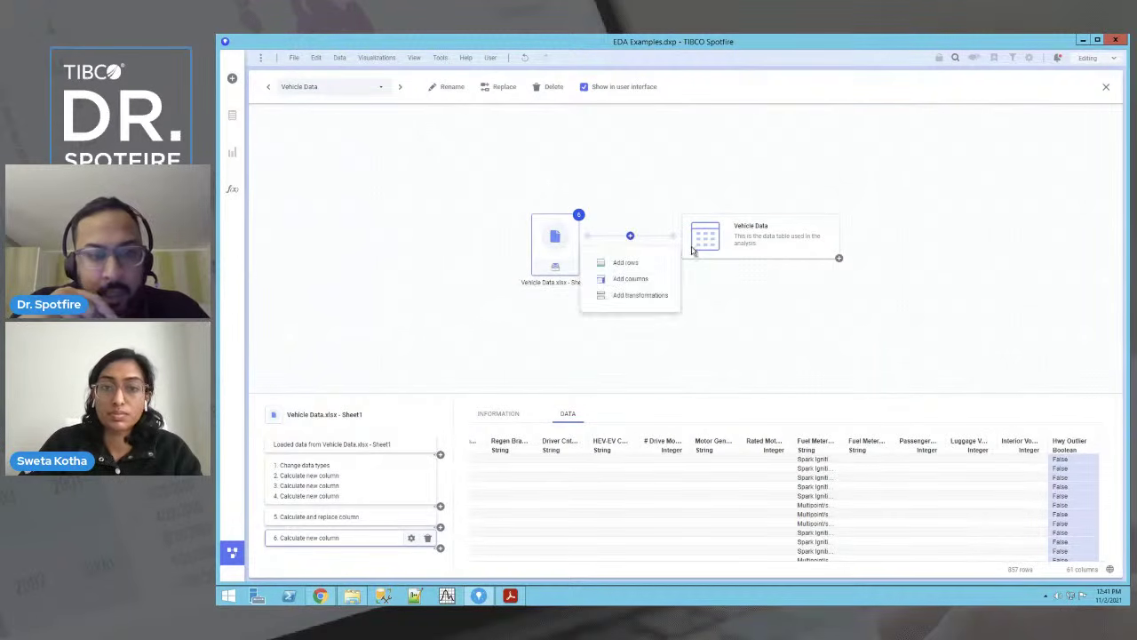
{"action": "left_click", "coordinate": [636, 295]}
{"action": "left_click", "coordinate": [680, 269]}
{"action": "left_click", "coordinate": [675, 277]}
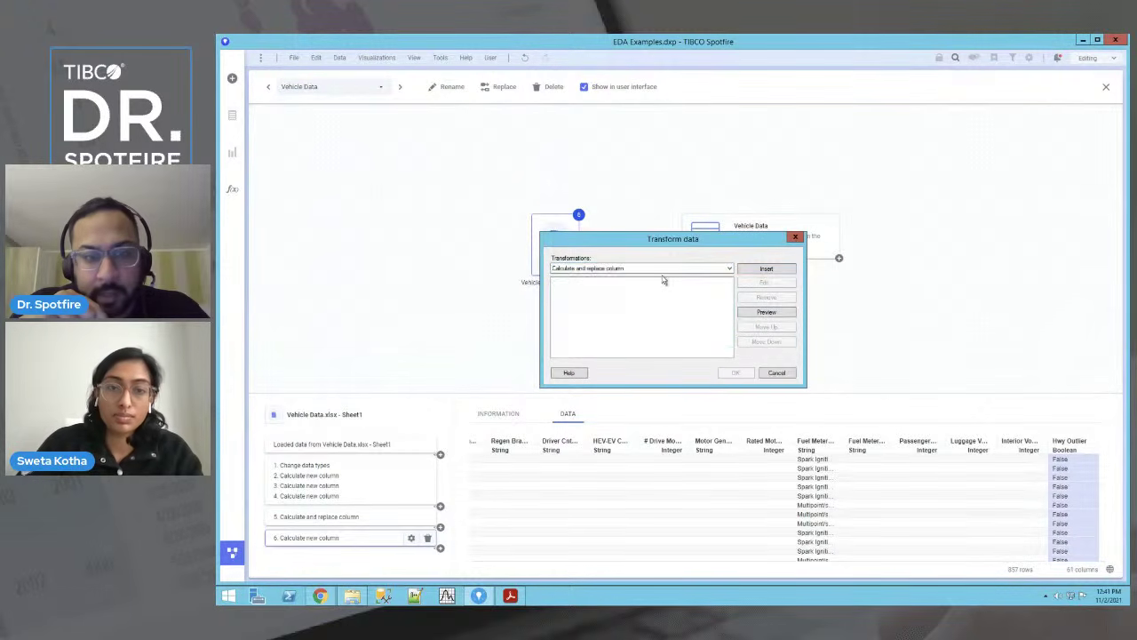
{"action": "left_click", "coordinate": [782, 269]}
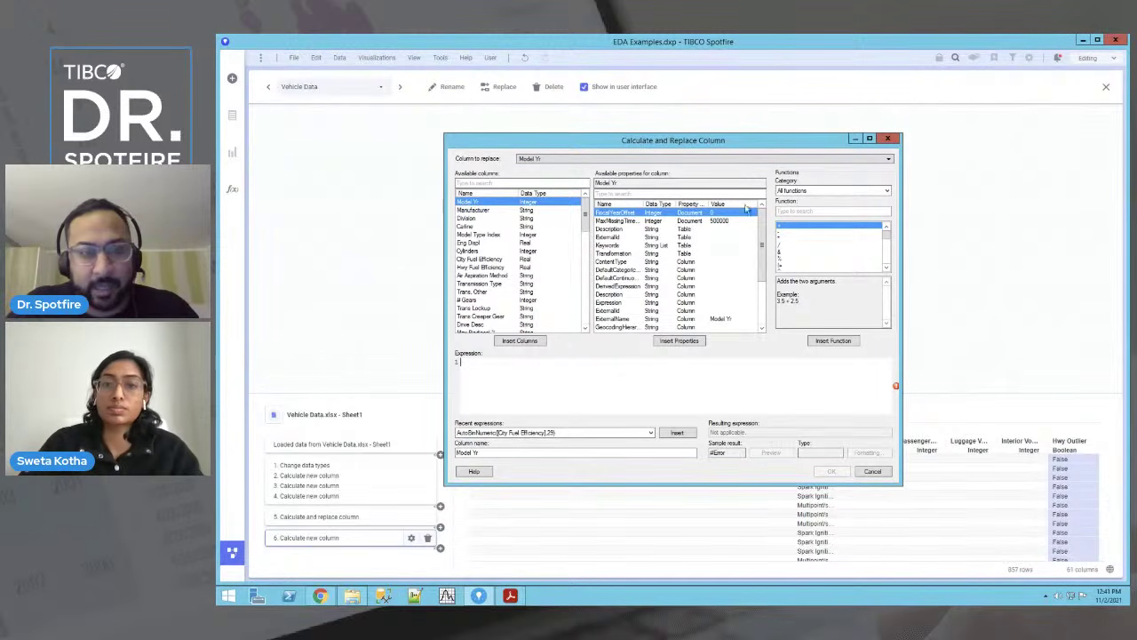
{"action": "left_click", "coordinate": [886, 139]}
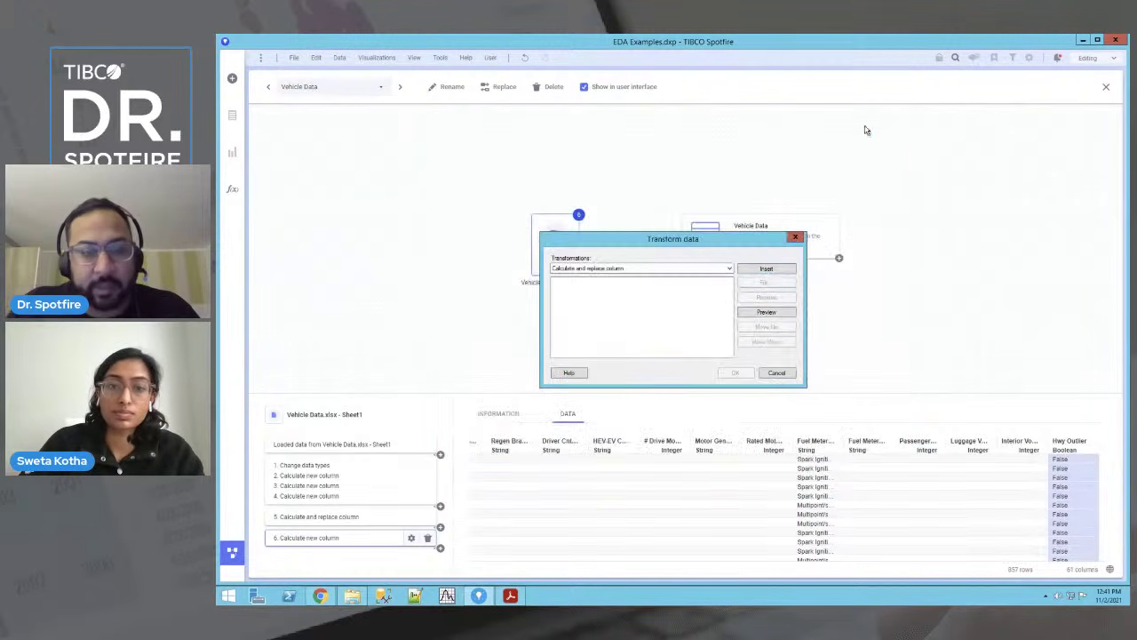
{"action": "left_click", "coordinate": [795, 235]}
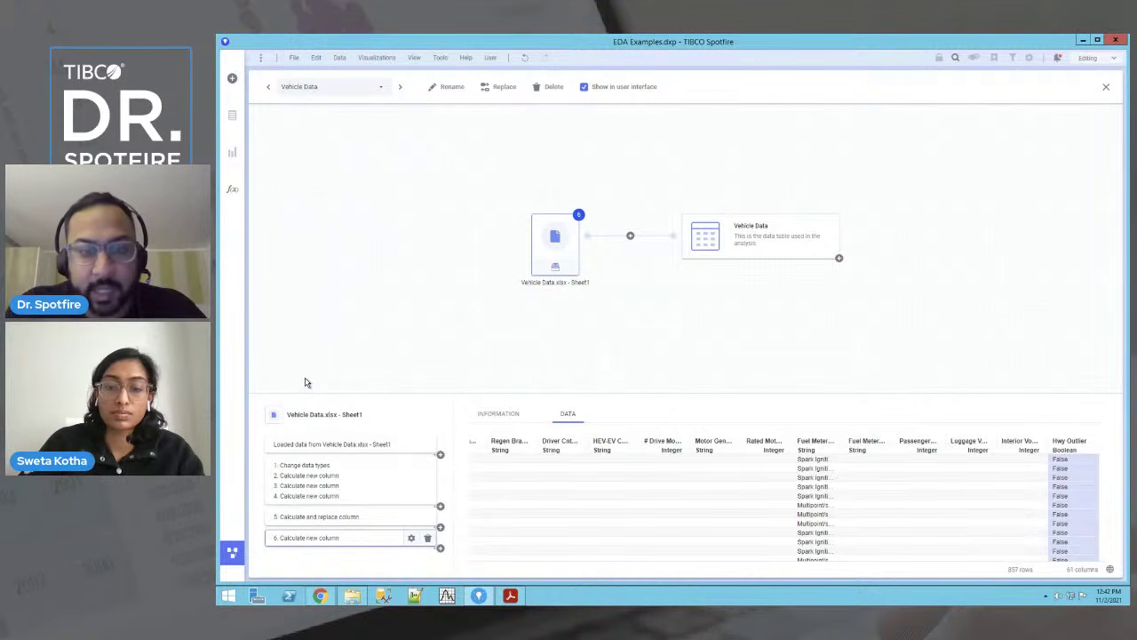
Step: Close the data canvas and switch from the scatter plot to the Bivariate Categorical (NC, CC) page
{"action": "left_click", "coordinate": [232, 556]}
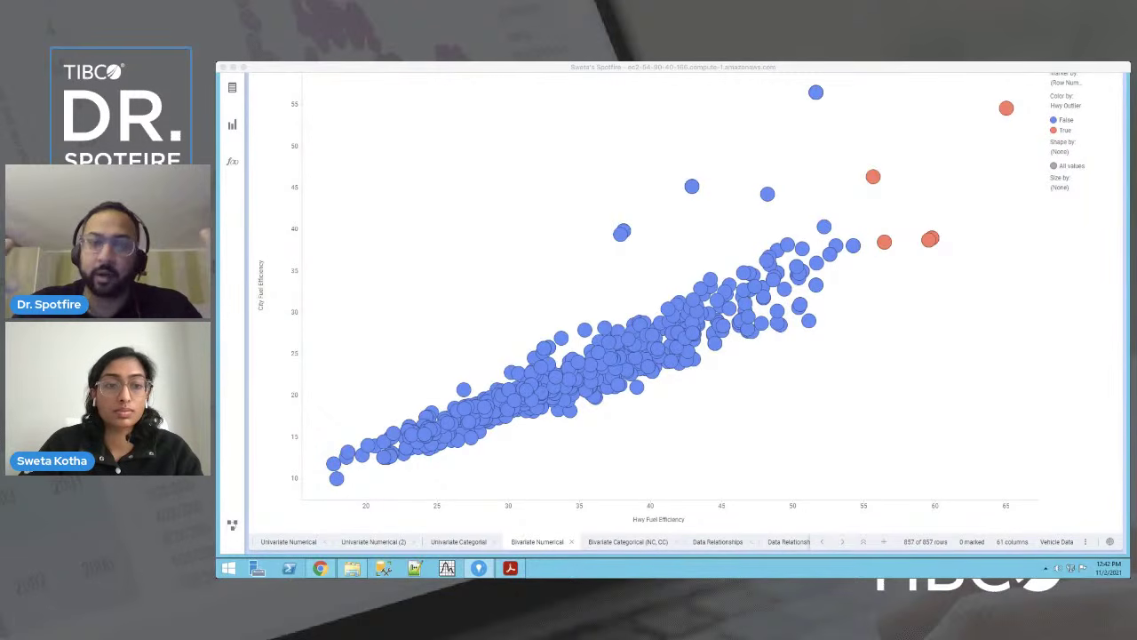
{"action": "left_click", "coordinate": [244, 68]}
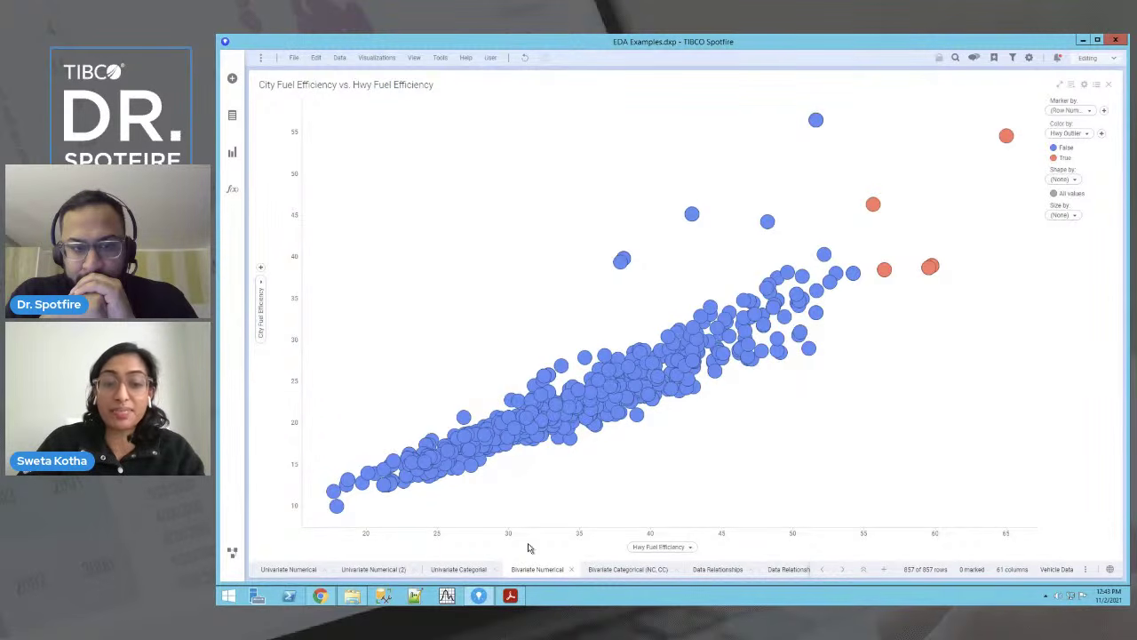
{"action": "left_click", "coordinate": [636, 570]}
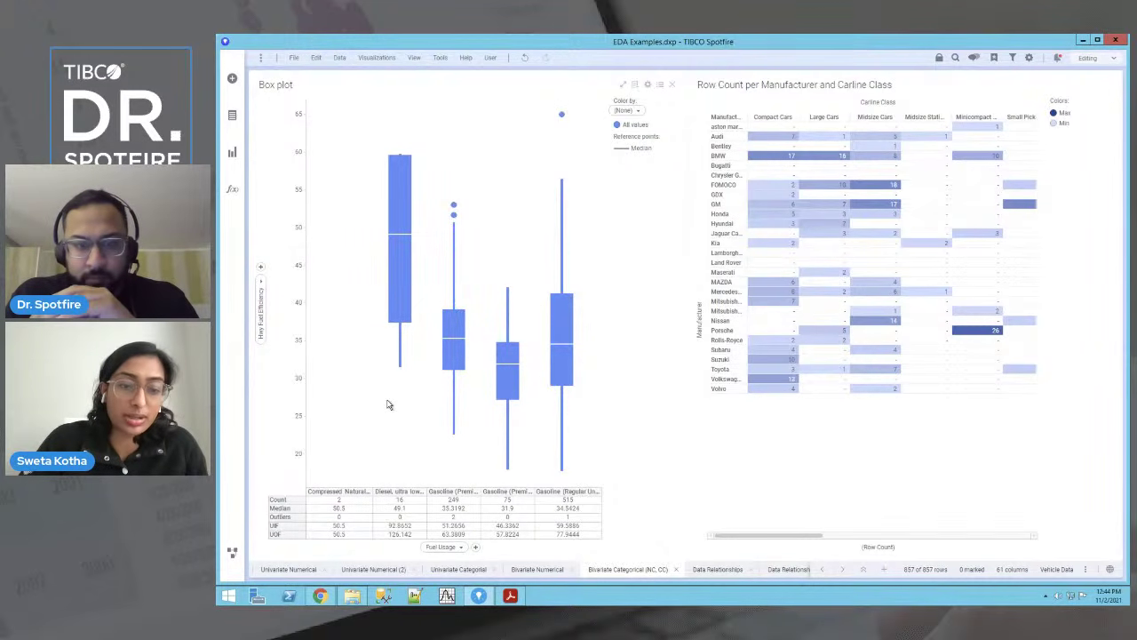
Step: Check the columns assigned to the box plot's category axis and value axis, leaving both selections as they are
{"action": "left_click", "coordinate": [457, 548]}
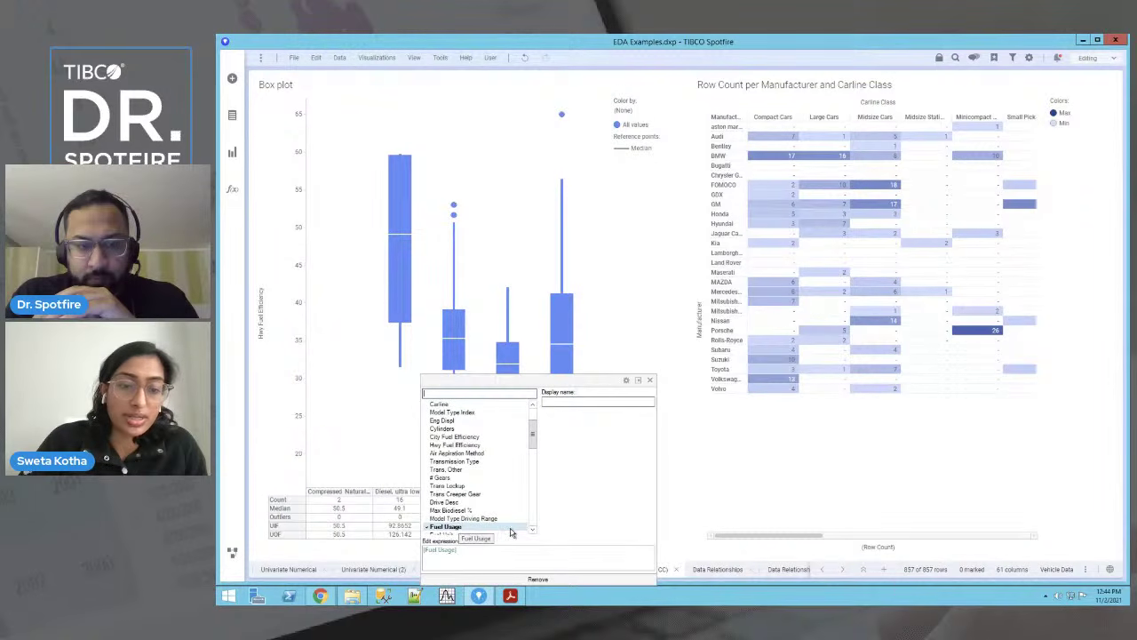
{"action": "left_click", "coordinate": [673, 468]}
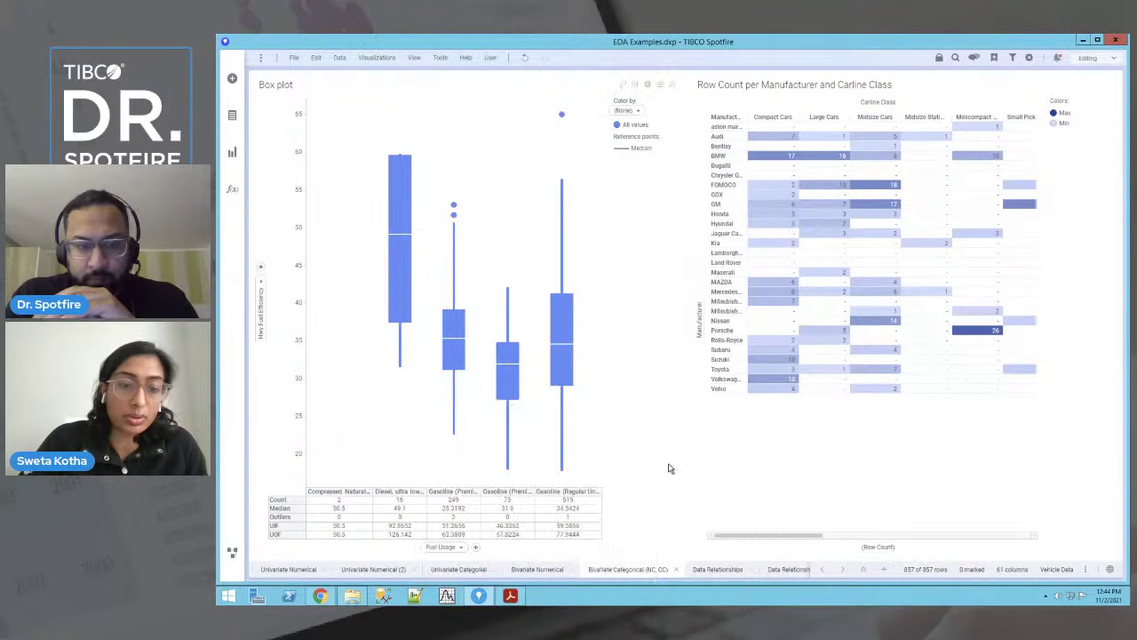
{"action": "left_click", "coordinate": [263, 280]}
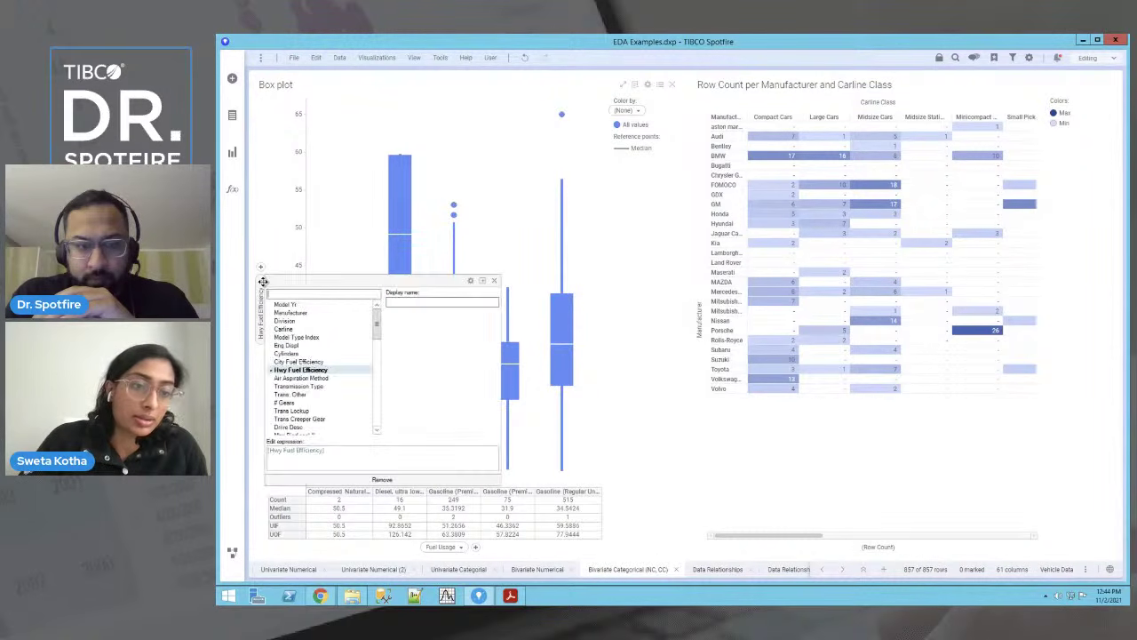
{"action": "left_click", "coordinate": [254, 380]}
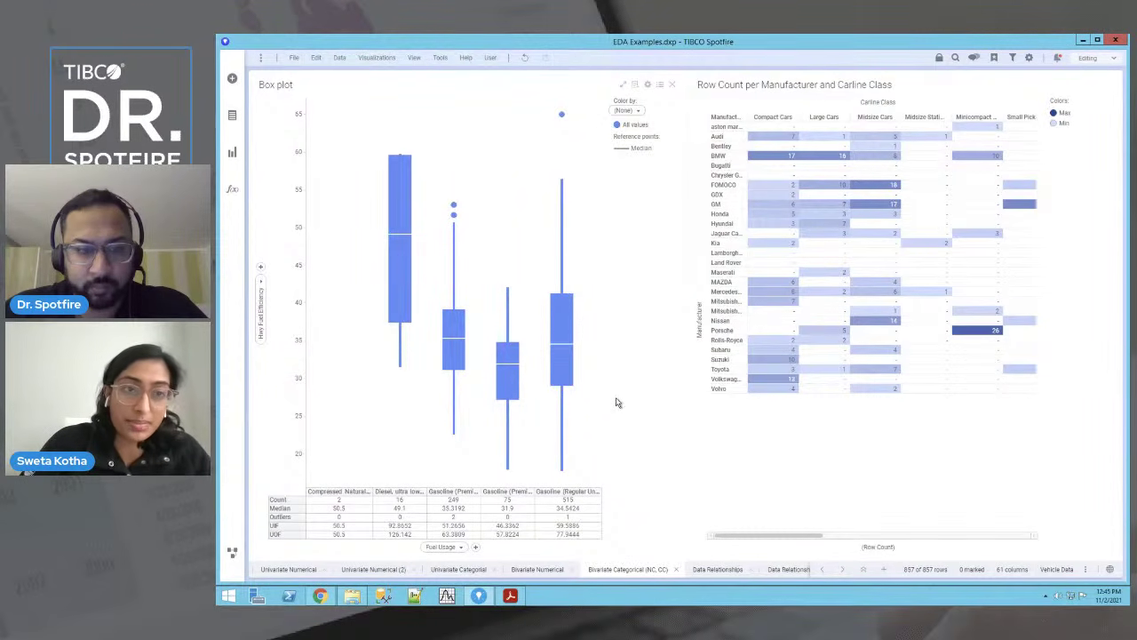
Step: Mark the regular unleaded gasoline box with its whiskers and outlier in the box plot, and inspect its quartile and whisker details
{"action": "left_click_drag", "start_coordinate": [538, 99], "coordinate": [610, 442]}
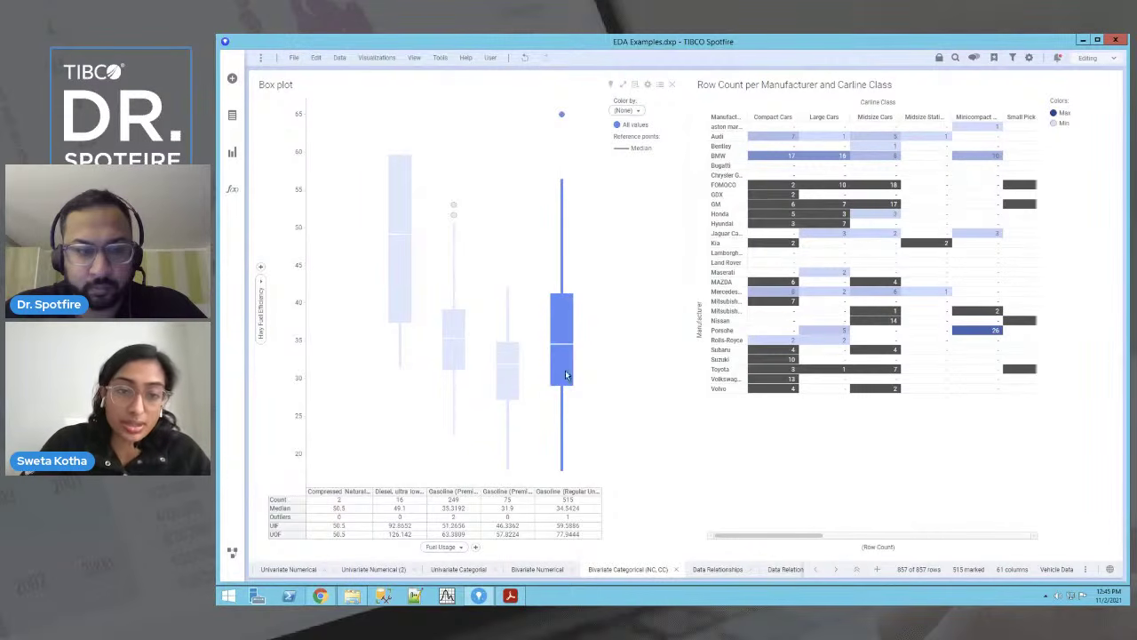
{"action": "mouse_move", "coordinate": [559, 373]}
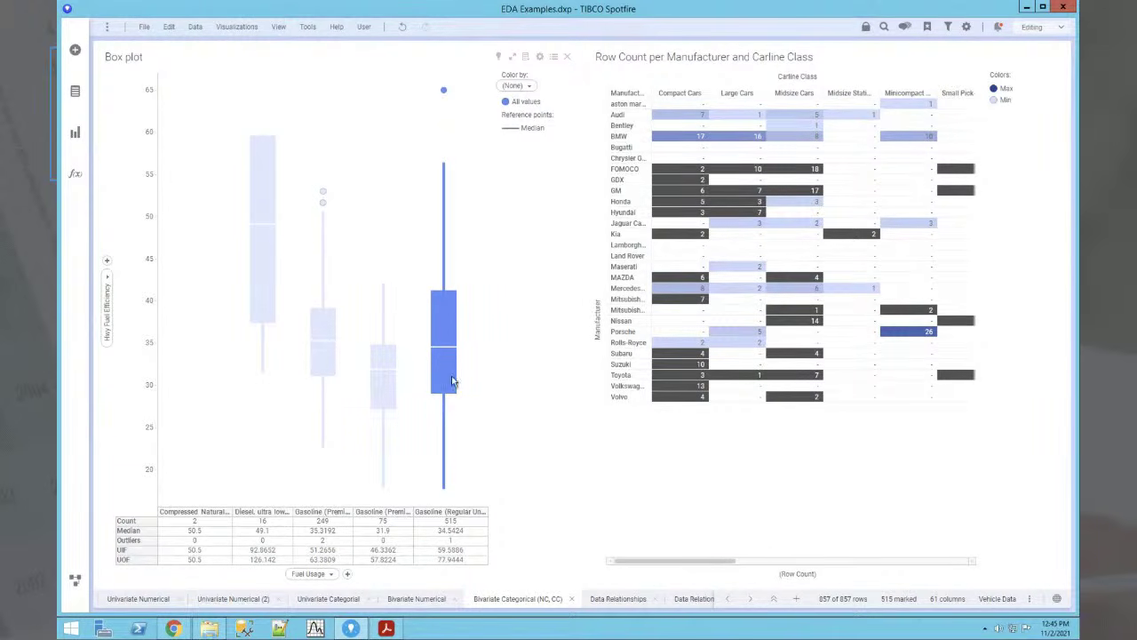
{"action": "mouse_move", "coordinate": [448, 375]}
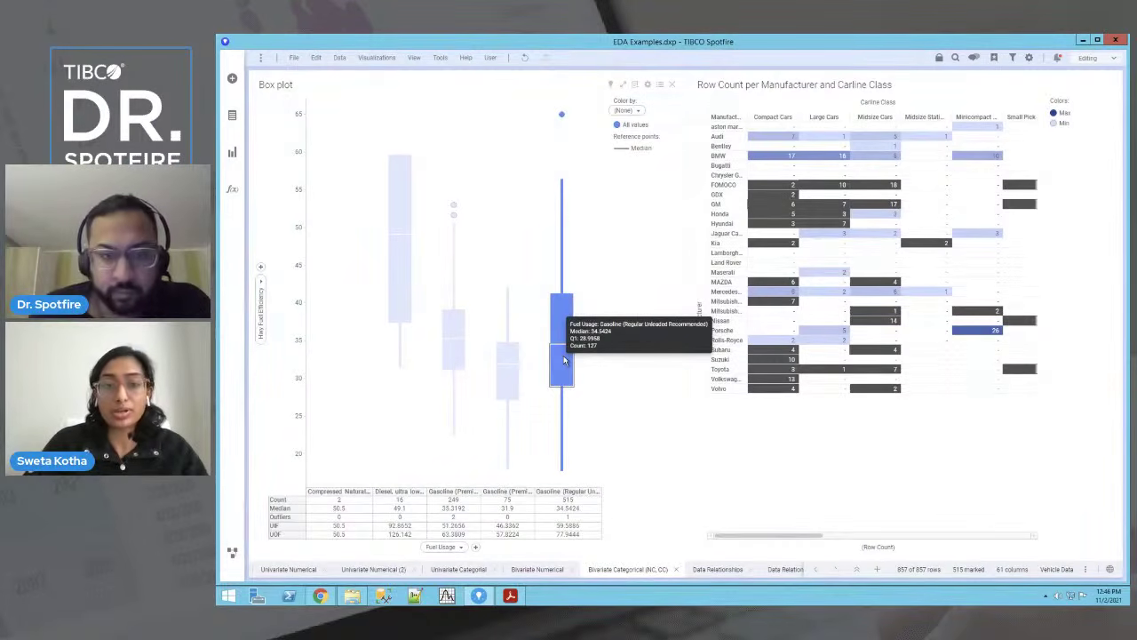
{"action": "mouse_move", "coordinate": [572, 318]}
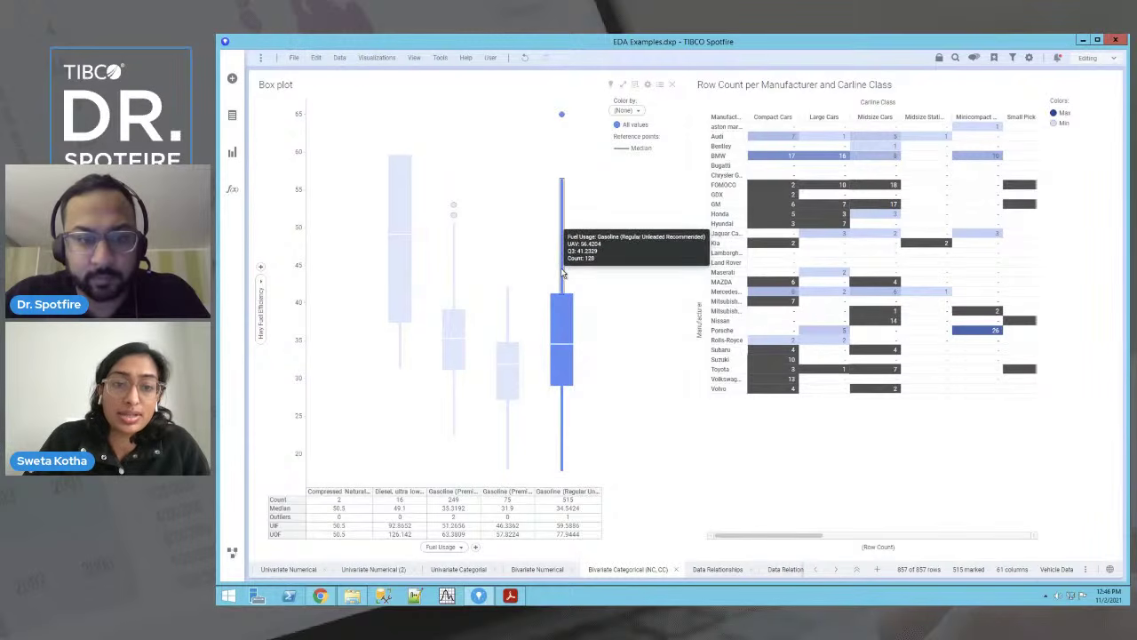
Step: Mark the two outlier points above the first premium gasoline box to examine them in the cross table, and clear the marking
{"action": "left_click", "coordinate": [484, 200]}
{"action": "left_click_drag", "start_coordinate": [468, 214], "coordinate": [444, 197]}
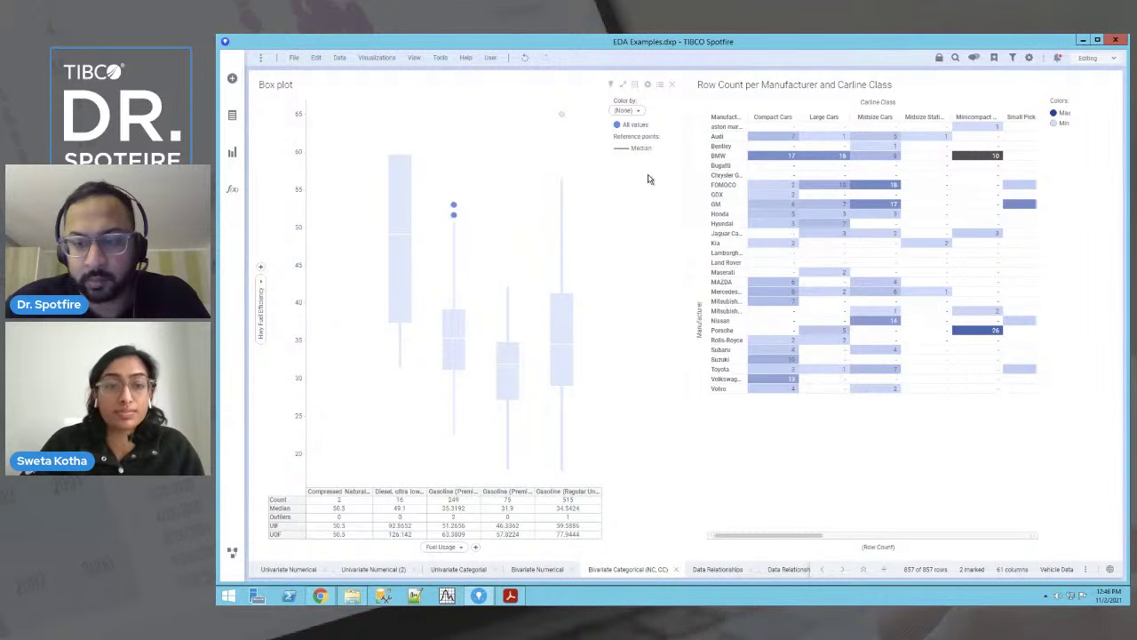
{"action": "left_click", "coordinate": [528, 148]}
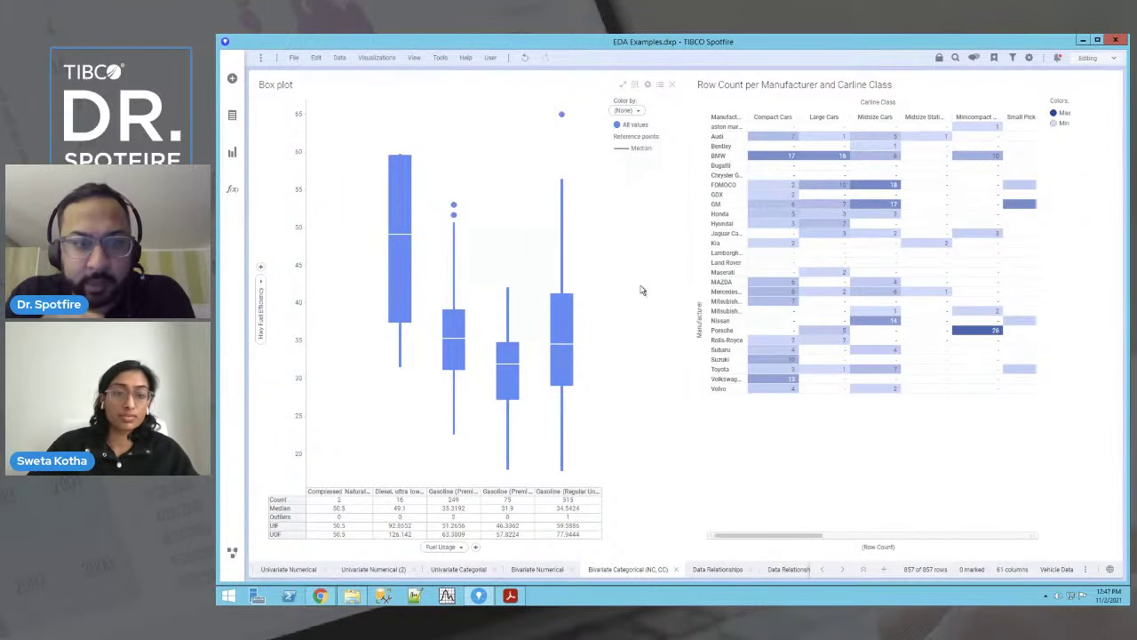
Step: Turn on Show distribution in the box plot's appearance properties
{"action": "left_click", "coordinate": [648, 86]}
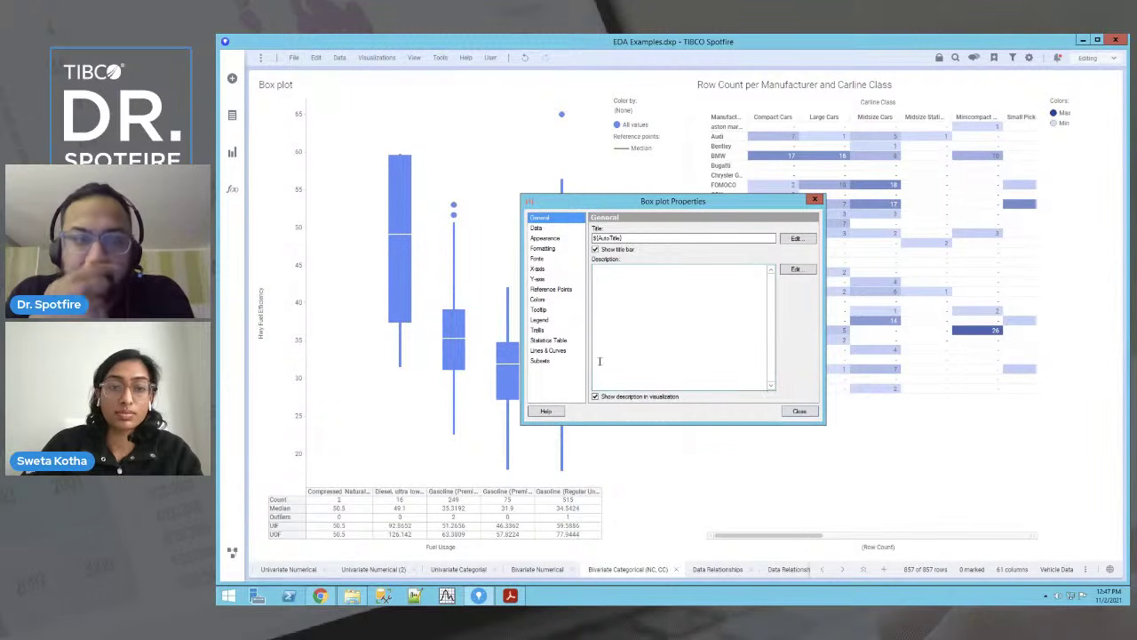
{"action": "left_click", "coordinate": [549, 238]}
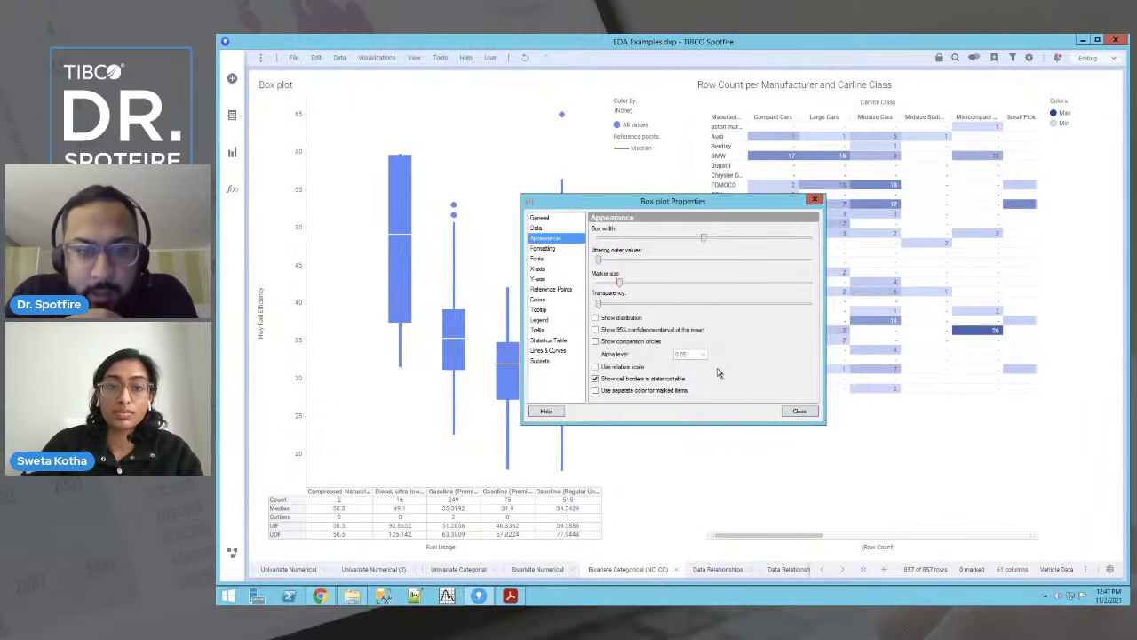
{"action": "left_click_drag", "start_coordinate": [684, 205], "coordinate": [839, 213]}
{"action": "left_click", "coordinate": [751, 327]}
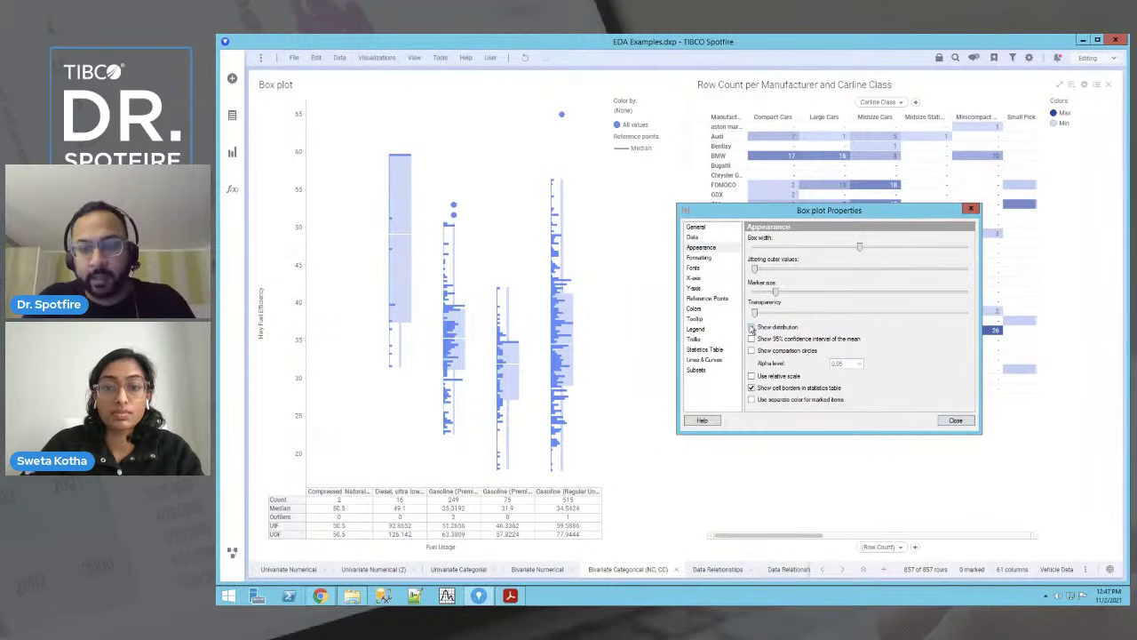
{"action": "left_click", "coordinate": [751, 328]}
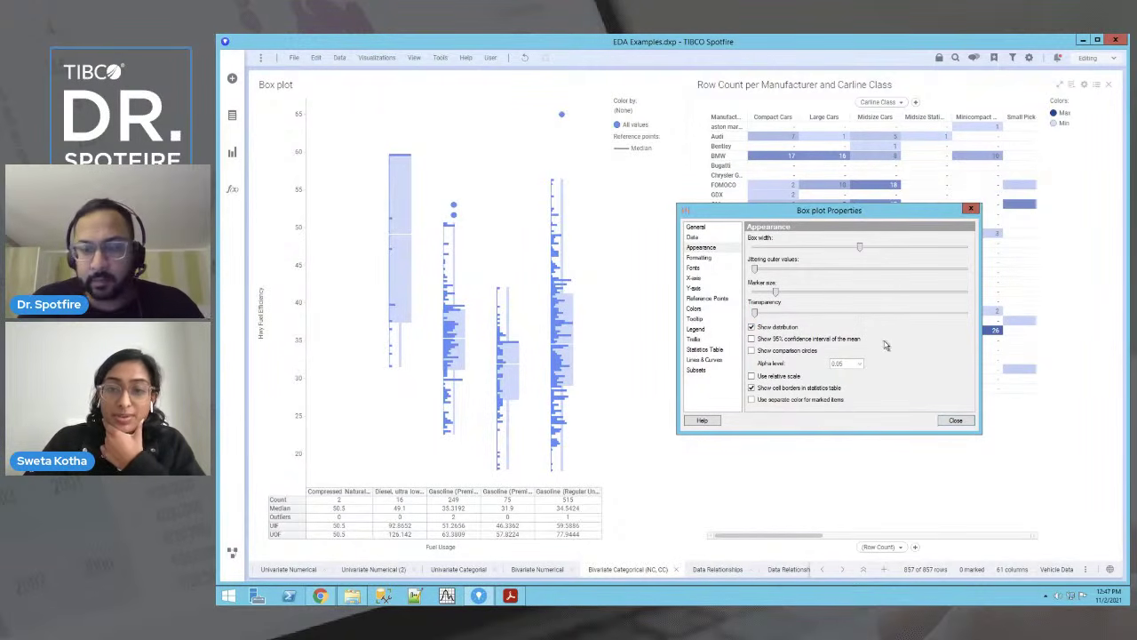
Step: Try showing comparison circles and the 95% confidence interval of the mean on the box plot, and turn both off again
{"action": "left_click", "coordinate": [752, 350]}
{"action": "left_click", "coordinate": [751, 350]}
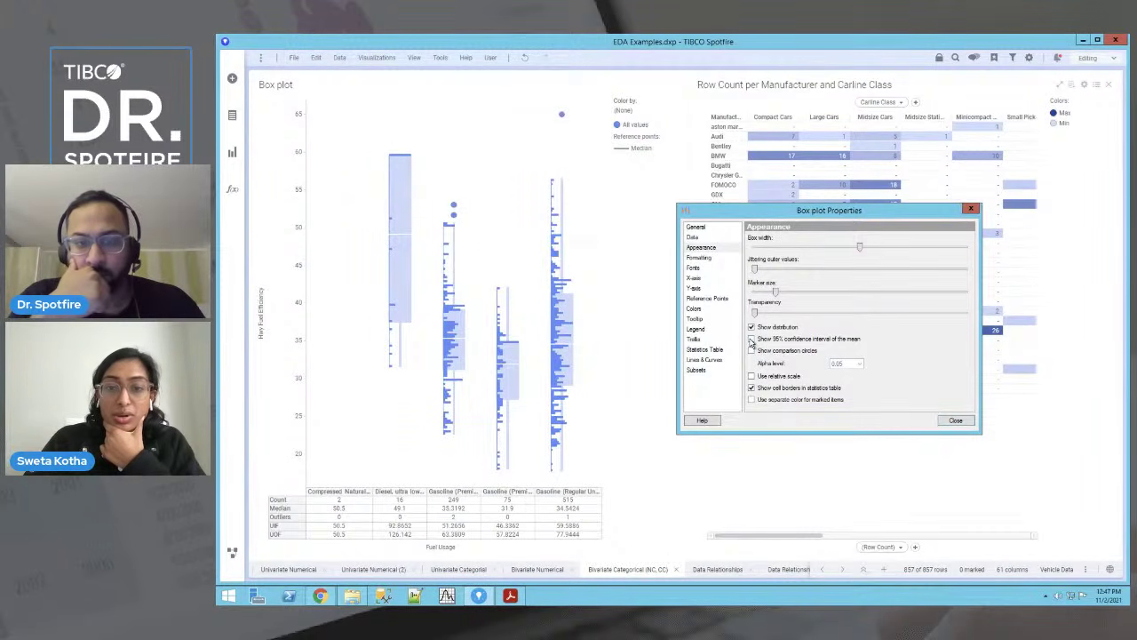
{"action": "left_click", "coordinate": [752, 339]}
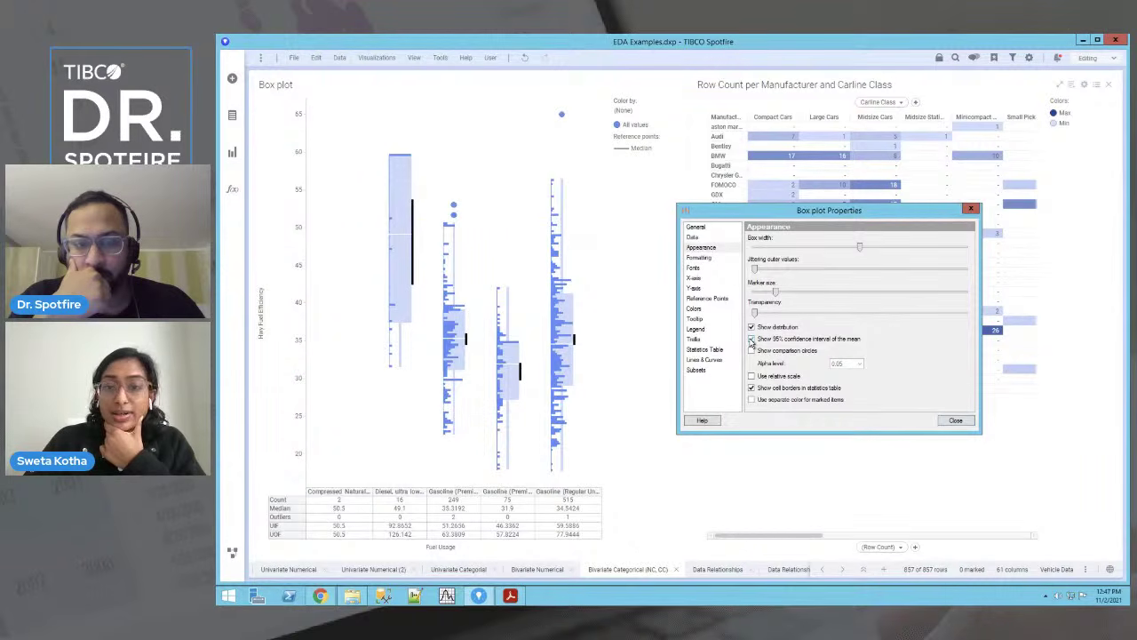
{"action": "left_click", "coordinate": [751, 339]}
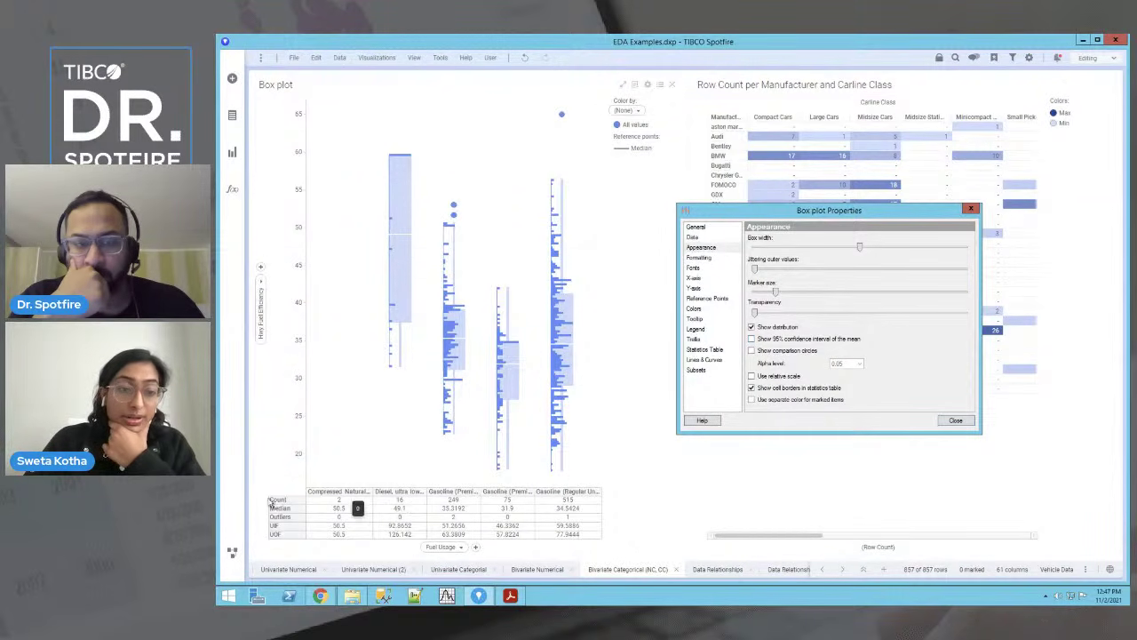
Step: Remove the UOF (Upper Outer Fence) measure from the box plot's statistics table and close the properties
{"action": "left_click", "coordinate": [707, 350]}
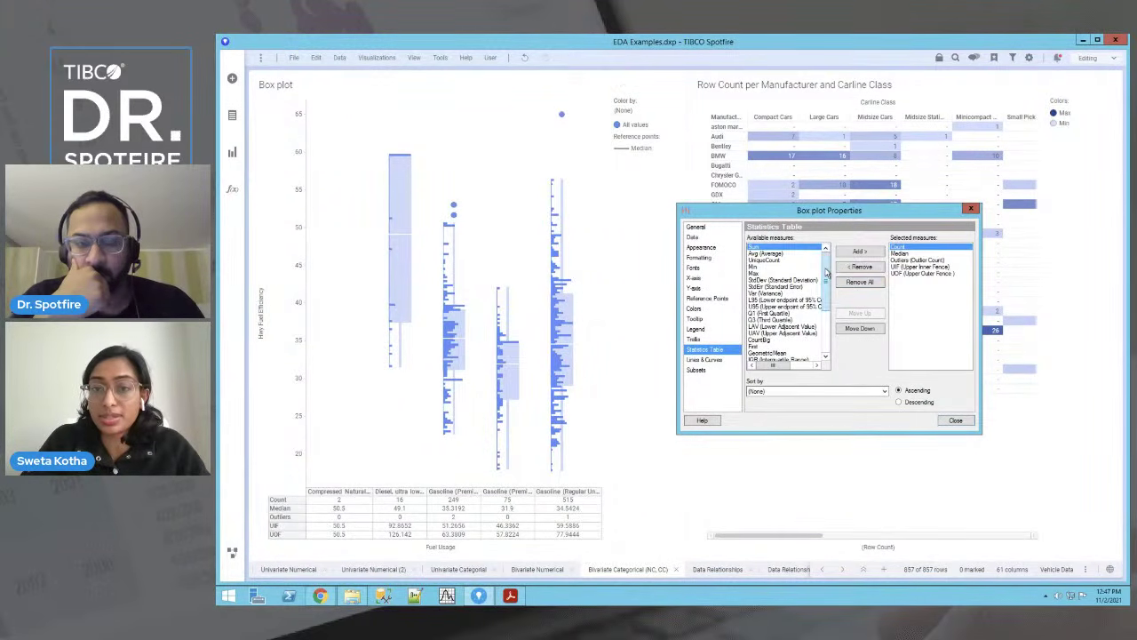
{"action": "mouse_move", "coordinate": [825, 277]}
{"action": "left_mouse_down"}
{"action": "mouse_move", "coordinate": [824, 318]}
{"action": "mouse_move", "coordinate": [820, 262]}
{"action": "left_mouse_up"}
{"action": "left_click", "coordinate": [918, 266]}
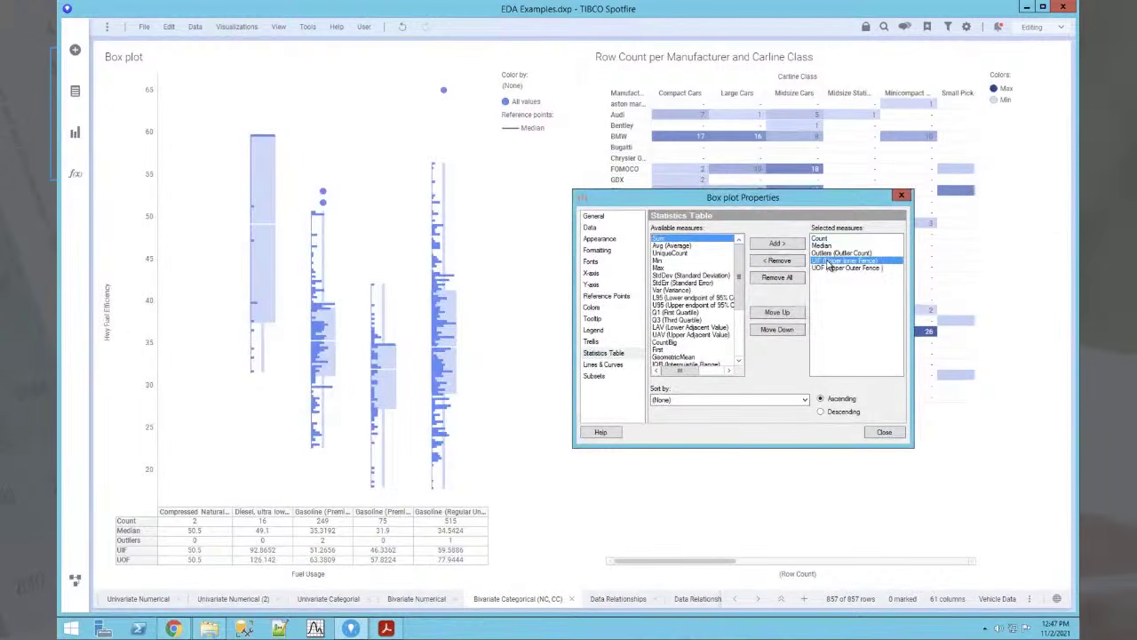
{"action": "left_click", "coordinate": [845, 269]}
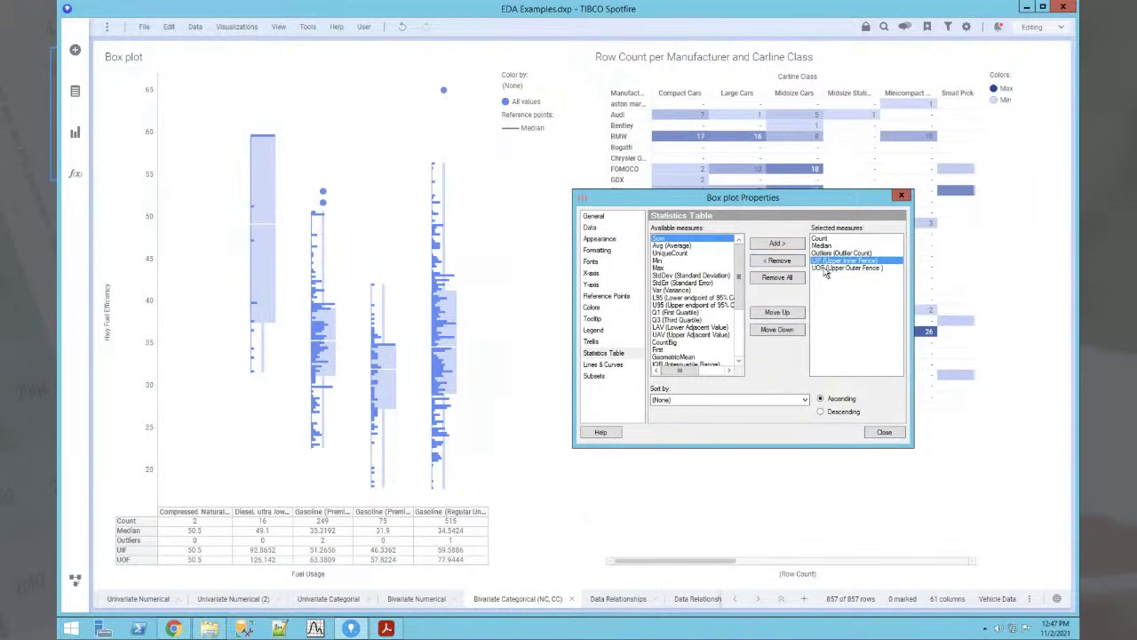
{"action": "left_click", "coordinate": [779, 260]}
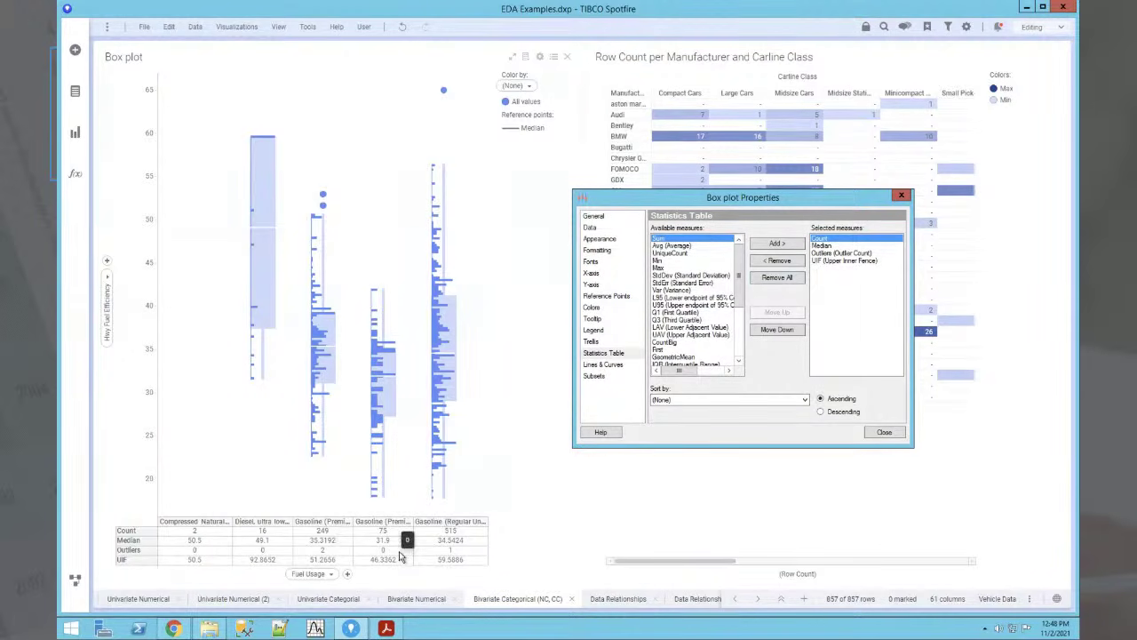
{"action": "left_click", "coordinate": [902, 196]}
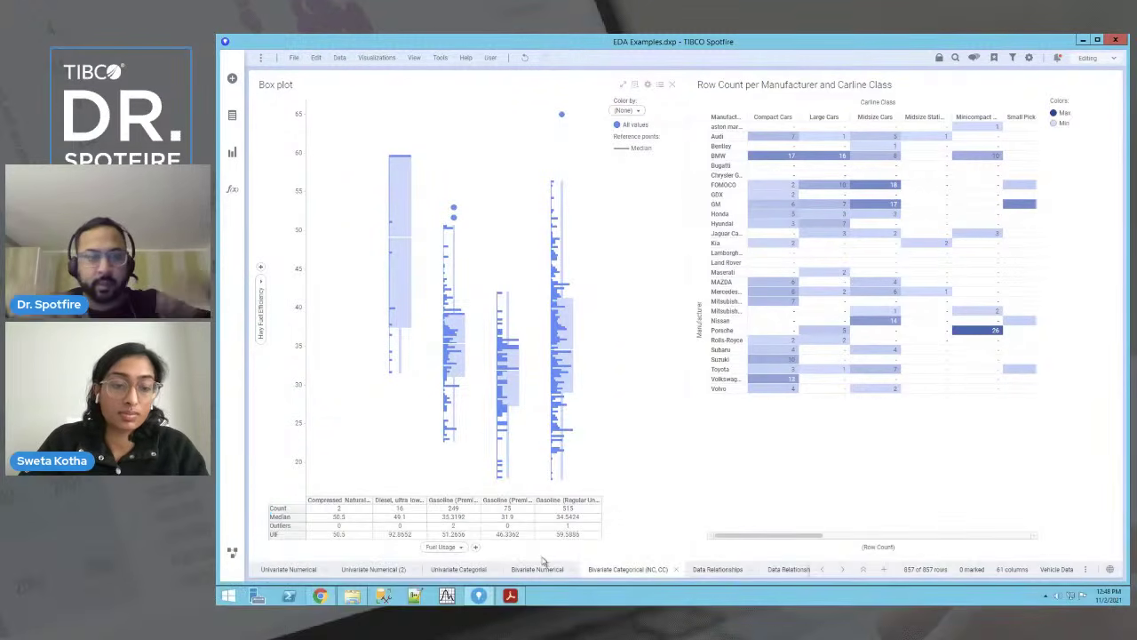
Step: Look back at the Bivariate Numerical scatter plot, and open the Data Relationships page
{"action": "left_click", "coordinate": [538, 570]}
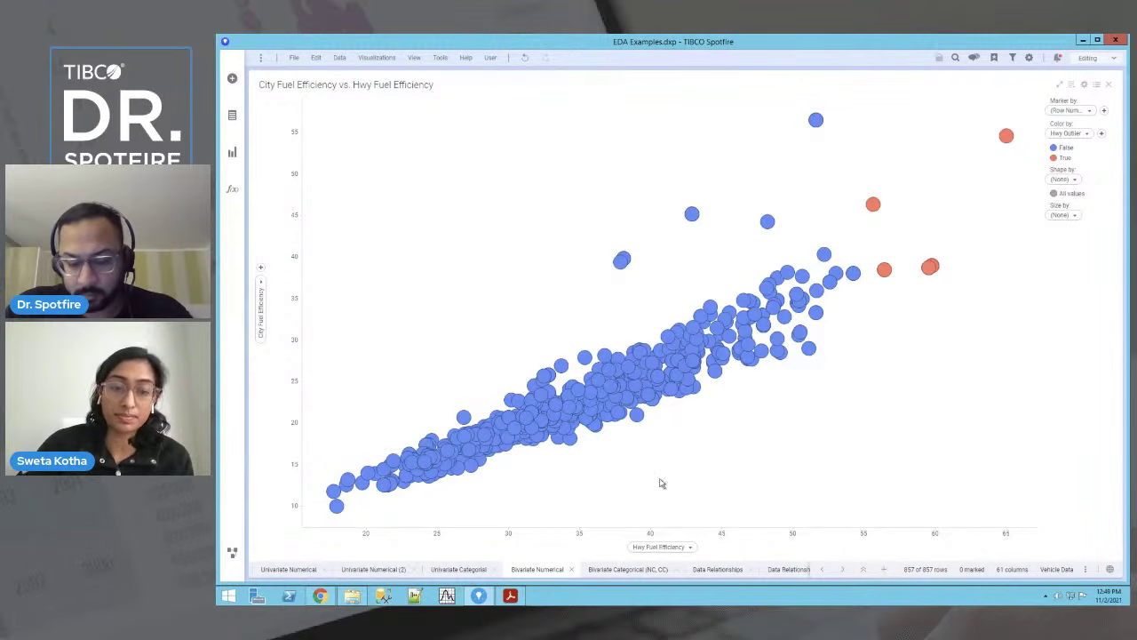
{"action": "left_click", "coordinate": [629, 569]}
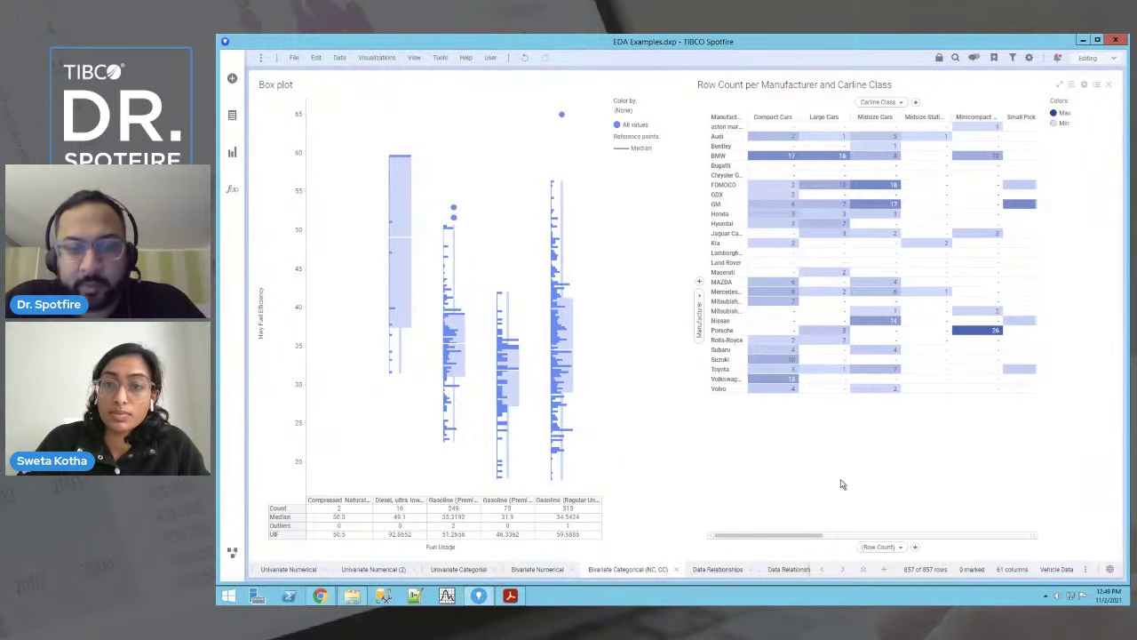
{"action": "left_click", "coordinate": [843, 571]}
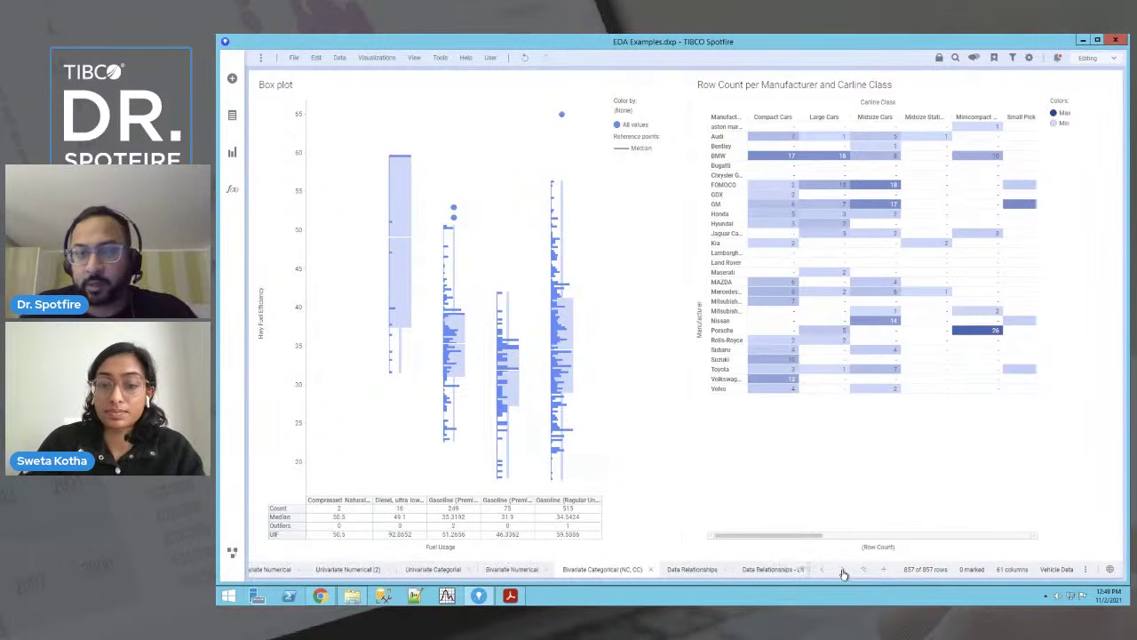
{"action": "left_click", "coordinate": [843, 572]}
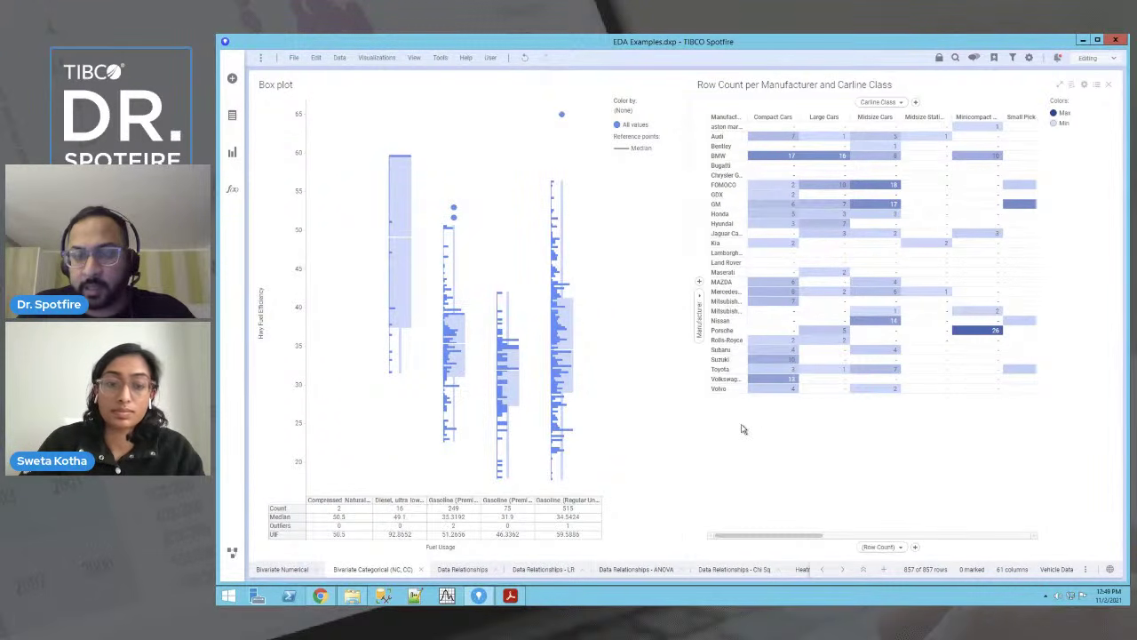
{"action": "left_click", "coordinate": [459, 571]}
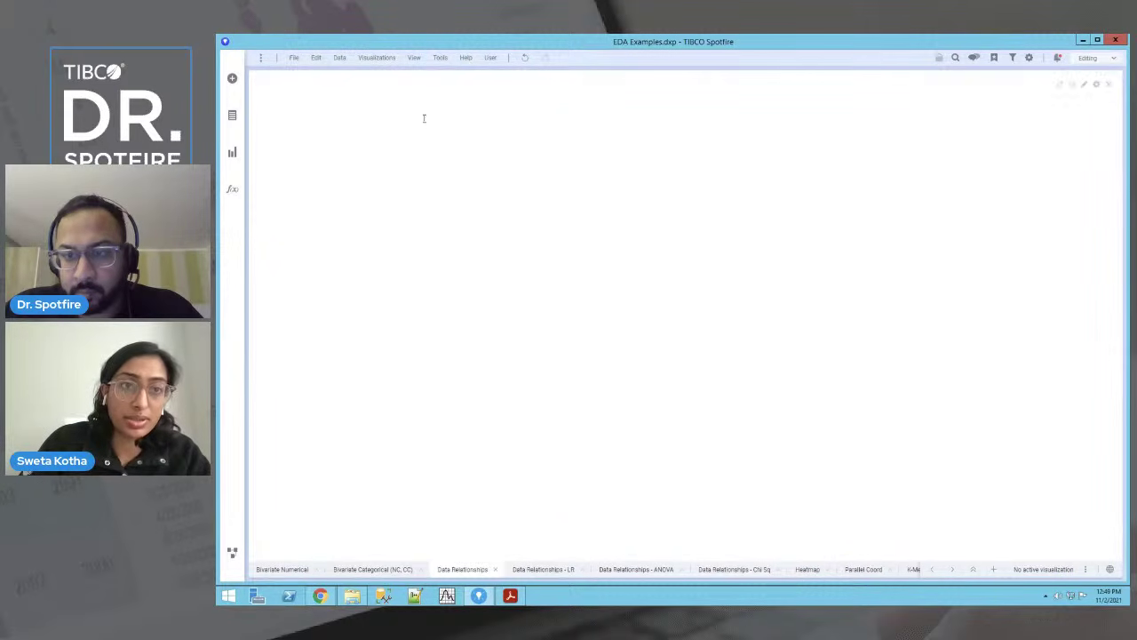
Step: Open the Data Relationships tool for the Vehicle Data table, enlarge its dialog and clear the preselected Y- and X-columns
{"action": "left_click", "coordinate": [440, 56]}
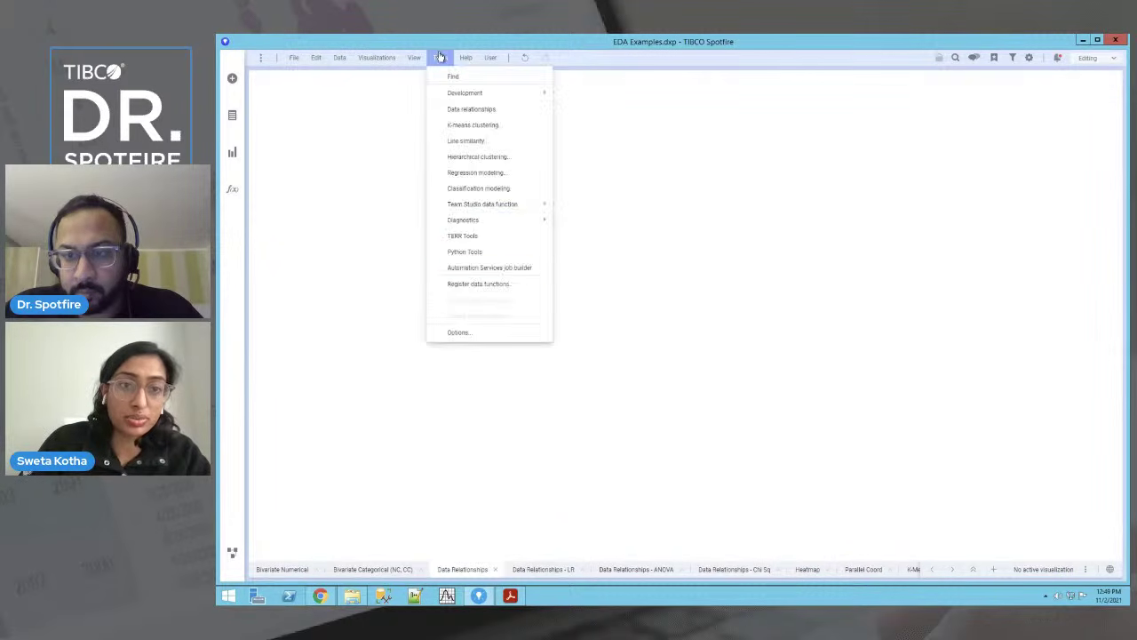
{"action": "left_click", "coordinate": [501, 111]}
{"action": "left_click_drag", "start_coordinate": [654, 167], "coordinate": [568, 133]}
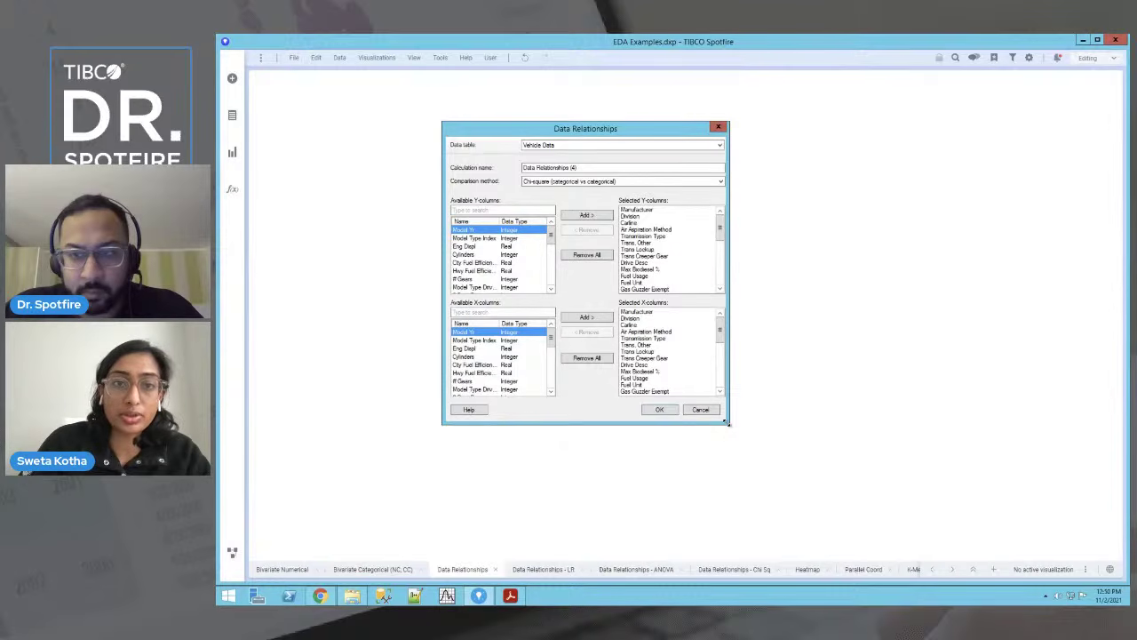
{"action": "left_click_drag", "start_coordinate": [728, 424], "coordinate": [986, 510]}
Step: Review the available comparison methods, and switch to Adobe Acrobat Reader to read the Data Relationships Cheatsheet before returning to Spotfire
{"action": "left_click", "coordinate": [631, 182]}
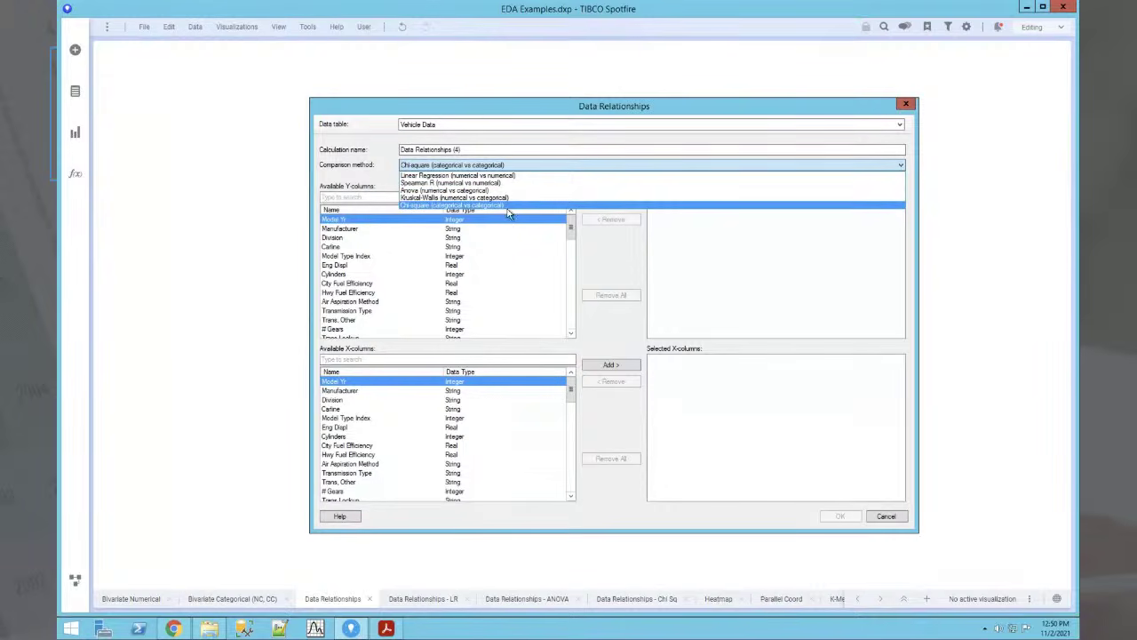
{"action": "left_click", "coordinate": [620, 269]}
{"action": "left_click", "coordinate": [386, 628]}
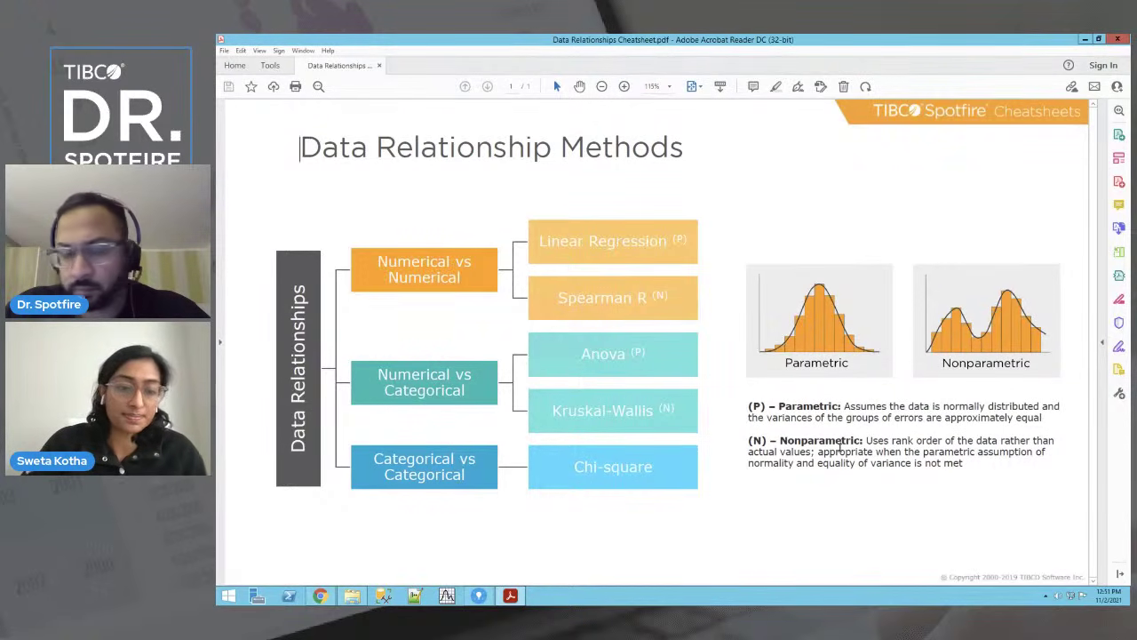
{"action": "left_click", "coordinate": [479, 595]}
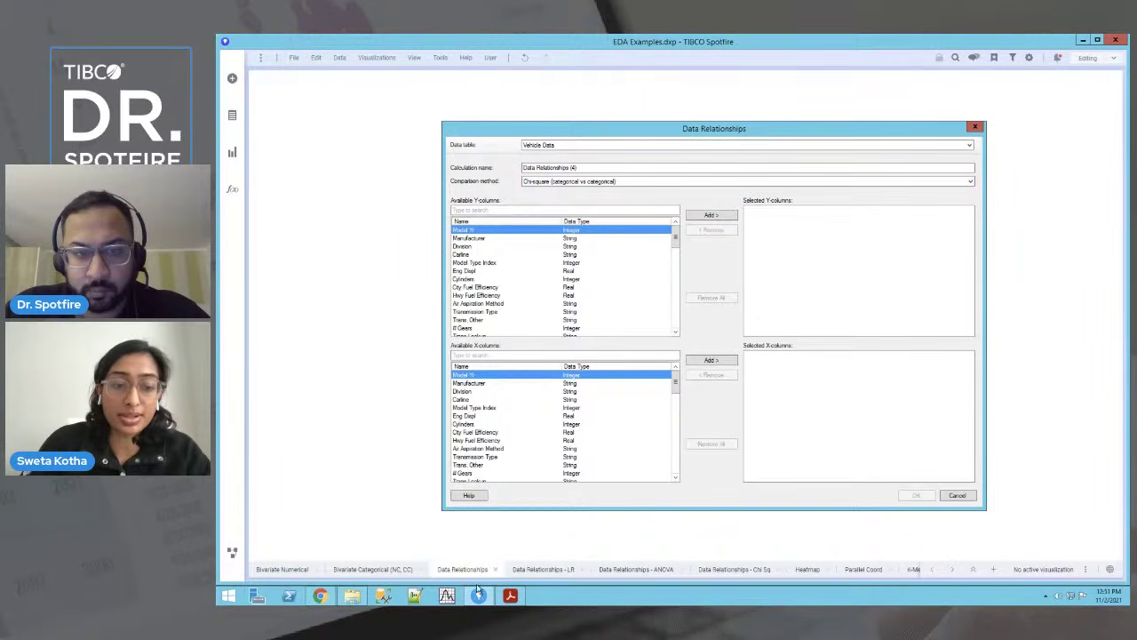
Step: Set the comparison method to Linear Regression (numerical vs numerical)
{"action": "left_click", "coordinate": [633, 182]}
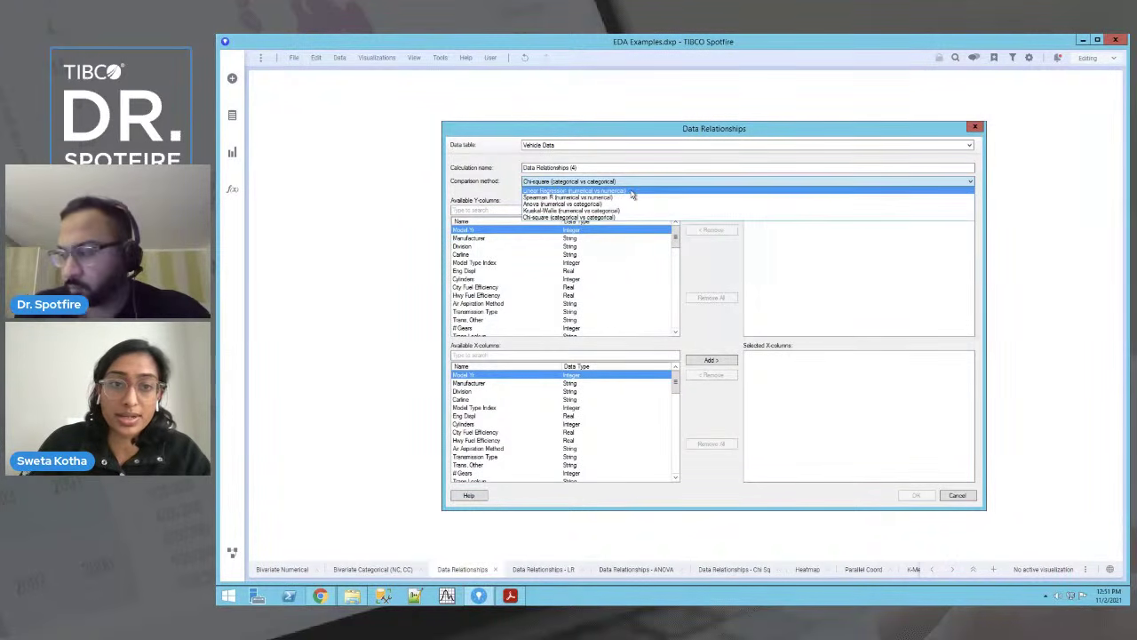
{"action": "left_click", "coordinate": [722, 266]}
{"action": "left_click", "coordinate": [625, 182]}
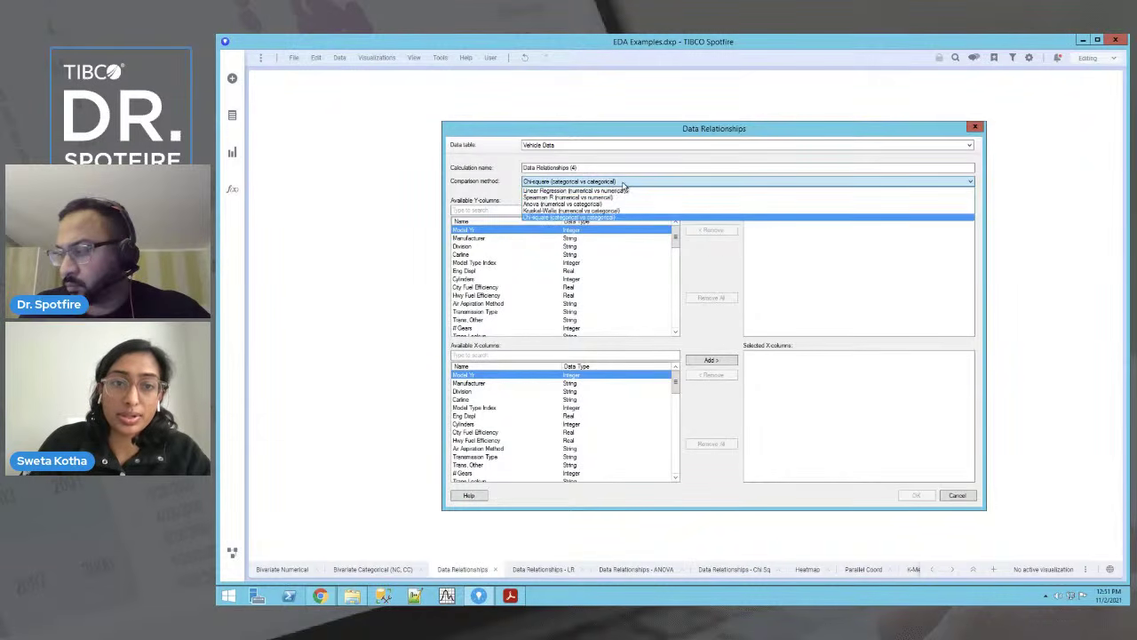
{"action": "left_click", "coordinate": [611, 192]}
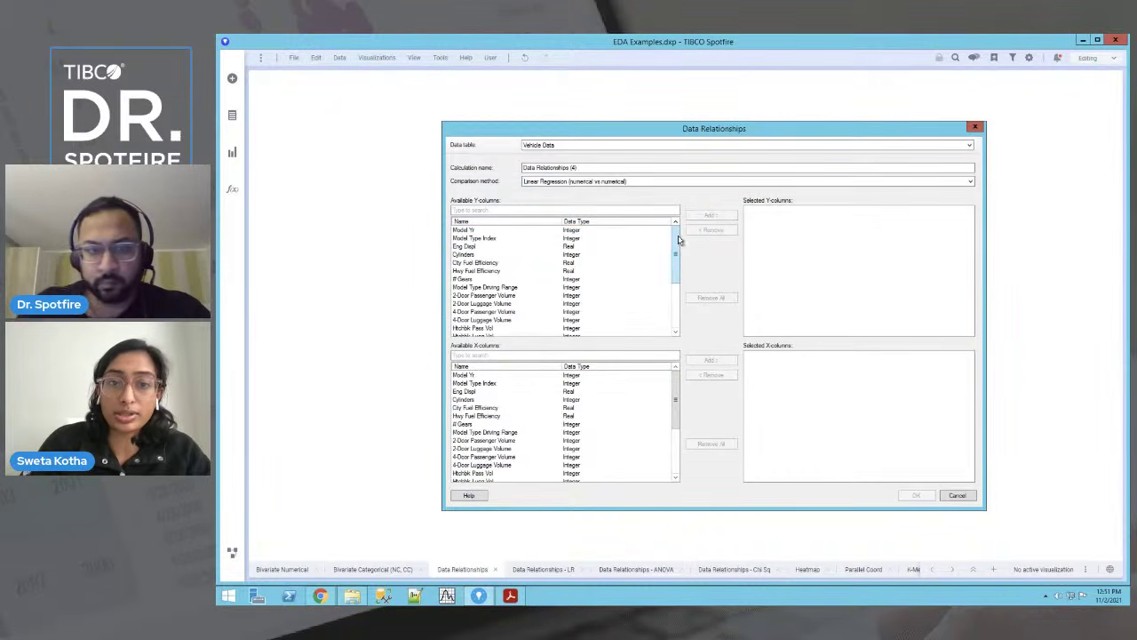
Step: Add all available numerical columns, from Model Yr to Interior Volume, to the selected Y-columns
{"action": "left_click_drag", "start_coordinate": [675, 241], "coordinate": [683, 203]}
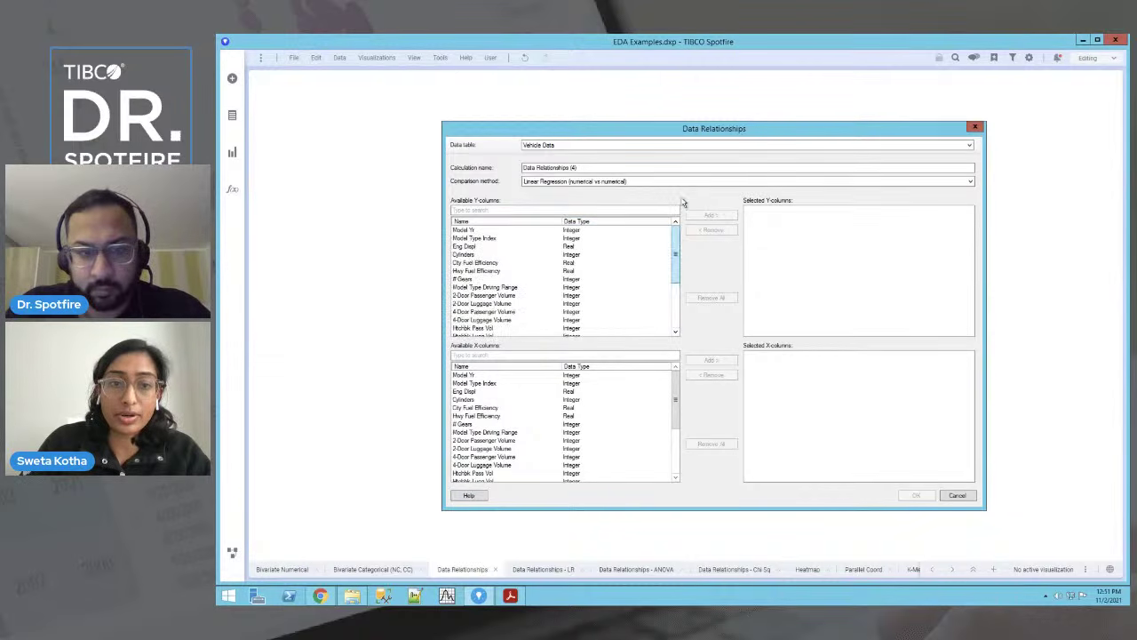
{"action": "left_click", "coordinate": [575, 231]}
{"action": "left_click_drag", "start_coordinate": [675, 257], "coordinate": [675, 299]}
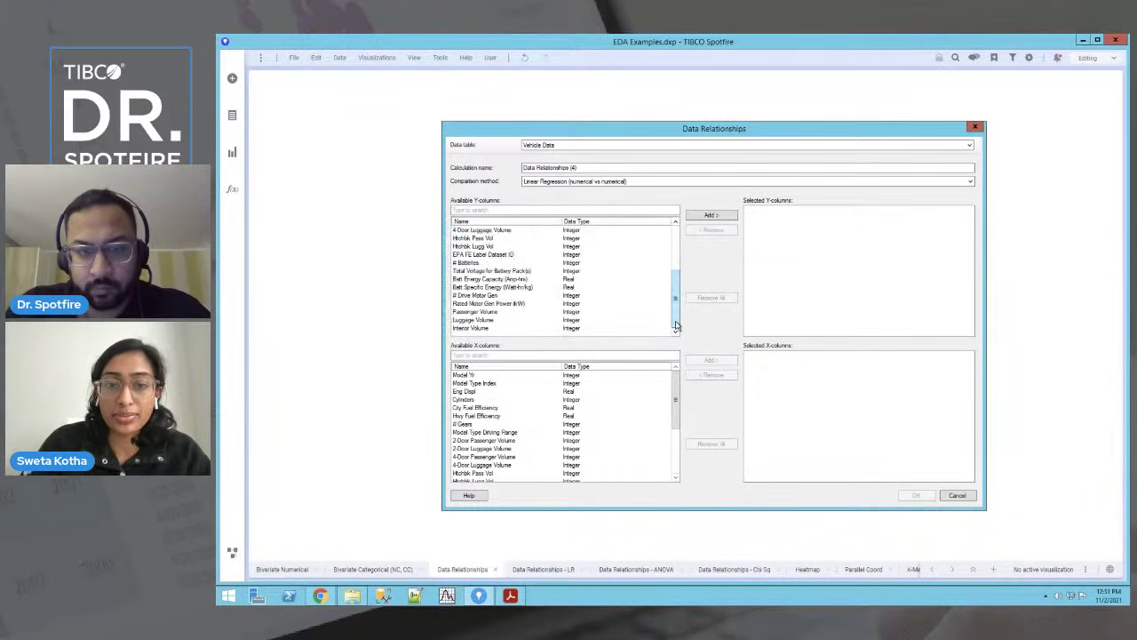
{"action": "left_click", "coordinate": [599, 329], "text": "shift"}
{"action": "left_click", "coordinate": [711, 216]}
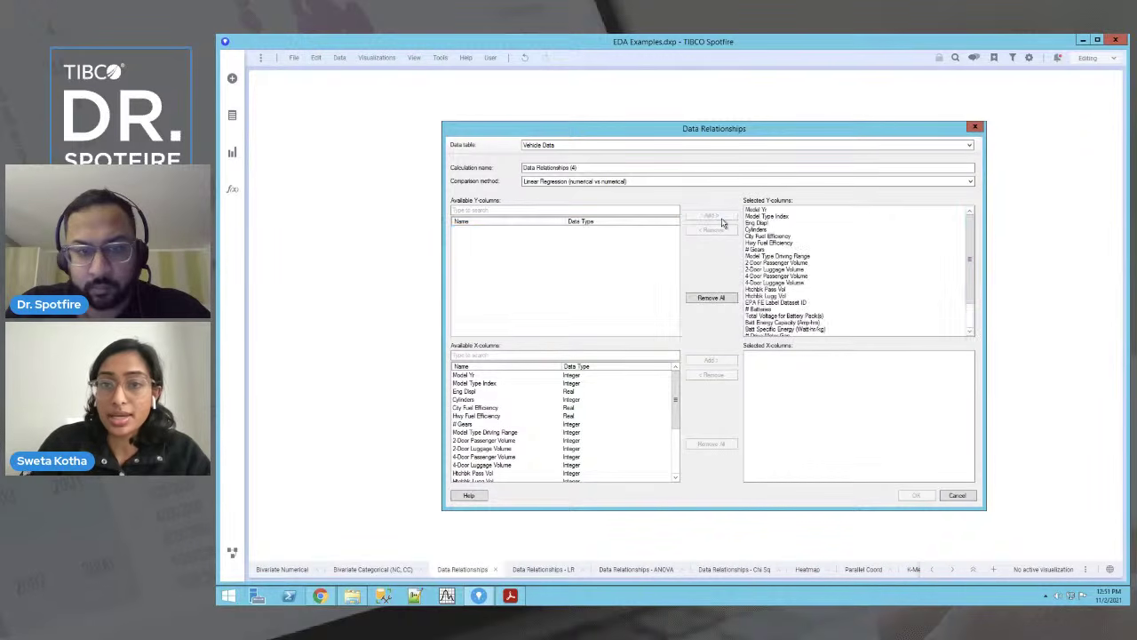
{"action": "left_click_drag", "start_coordinate": [973, 273], "coordinate": [974, 298]}
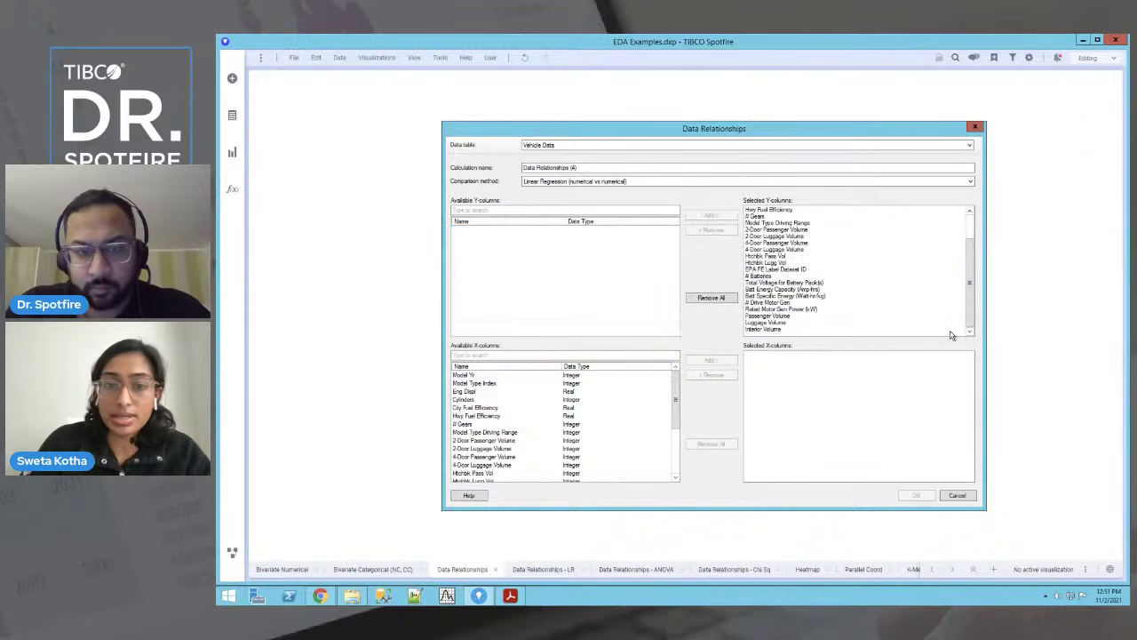
Step: Add all available numerical columns, from Model Yr to Interior Volume, to the selected X-columns and run the calculation
{"action": "left_click", "coordinate": [600, 375]}
{"action": "left_click_drag", "start_coordinate": [676, 399], "coordinate": [675, 444]}
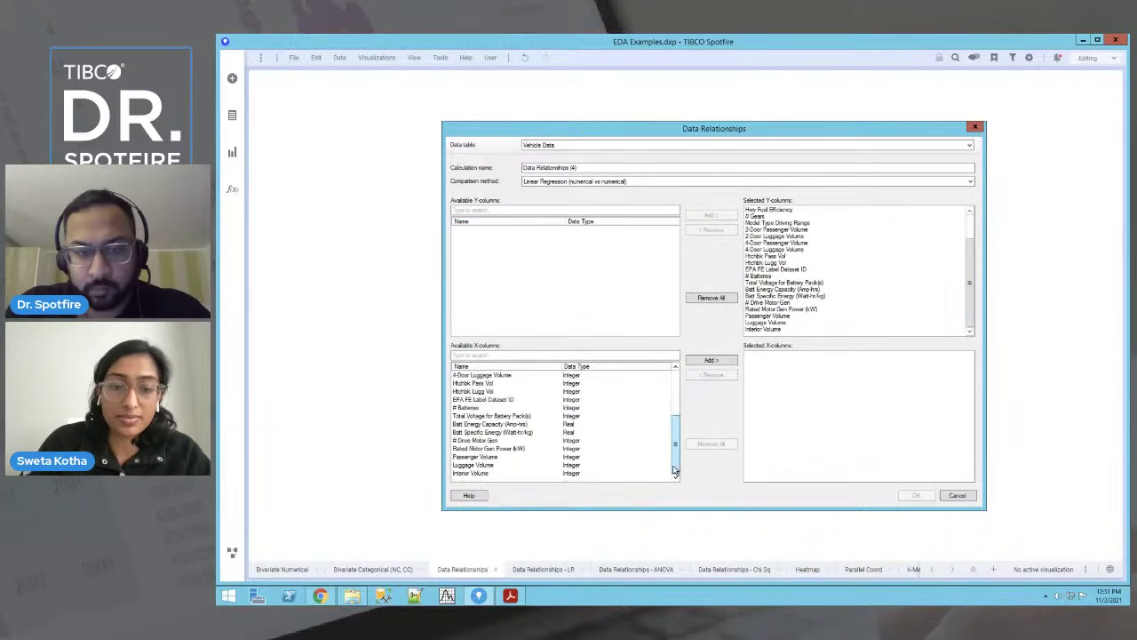
{"action": "left_click", "coordinate": [584, 472], "text": "shift"}
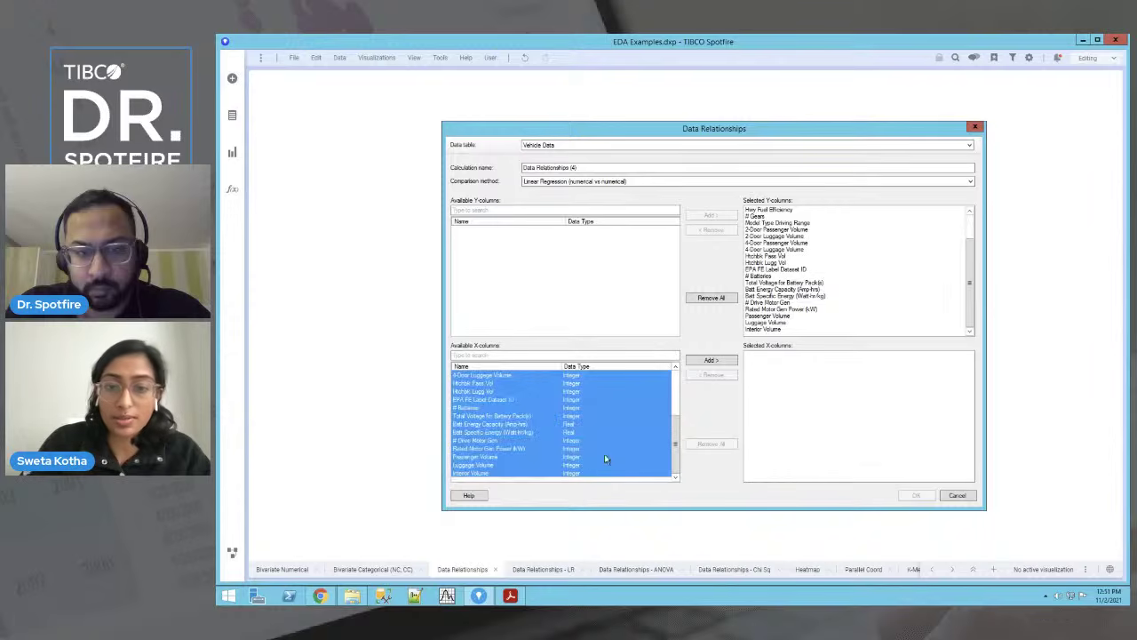
{"action": "left_click", "coordinate": [716, 360]}
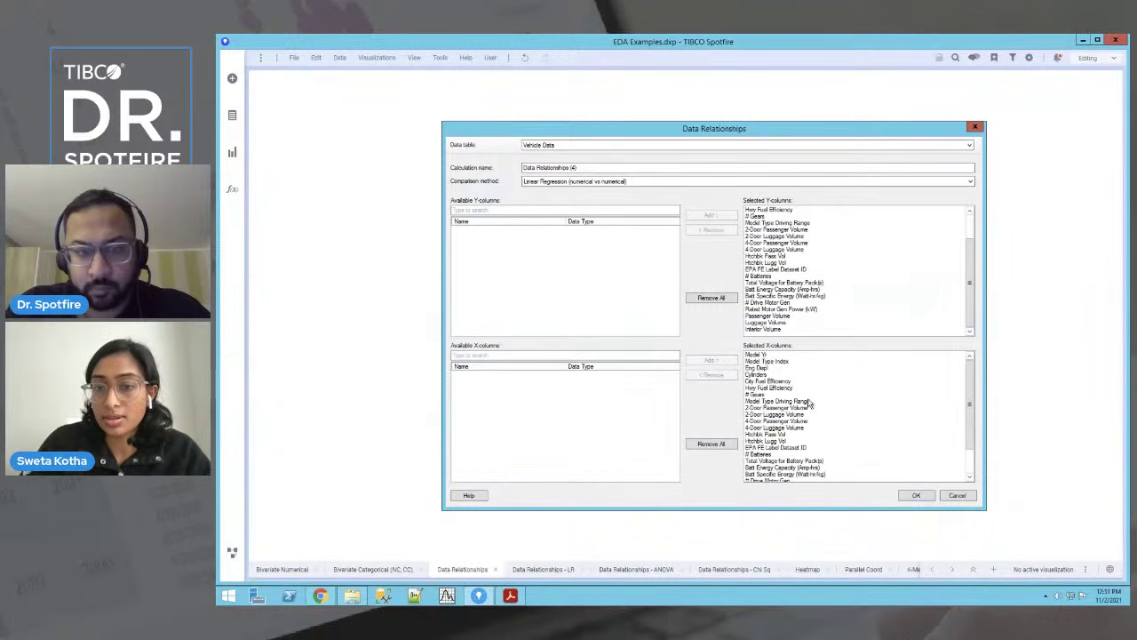
{"action": "left_click", "coordinate": [917, 497]}
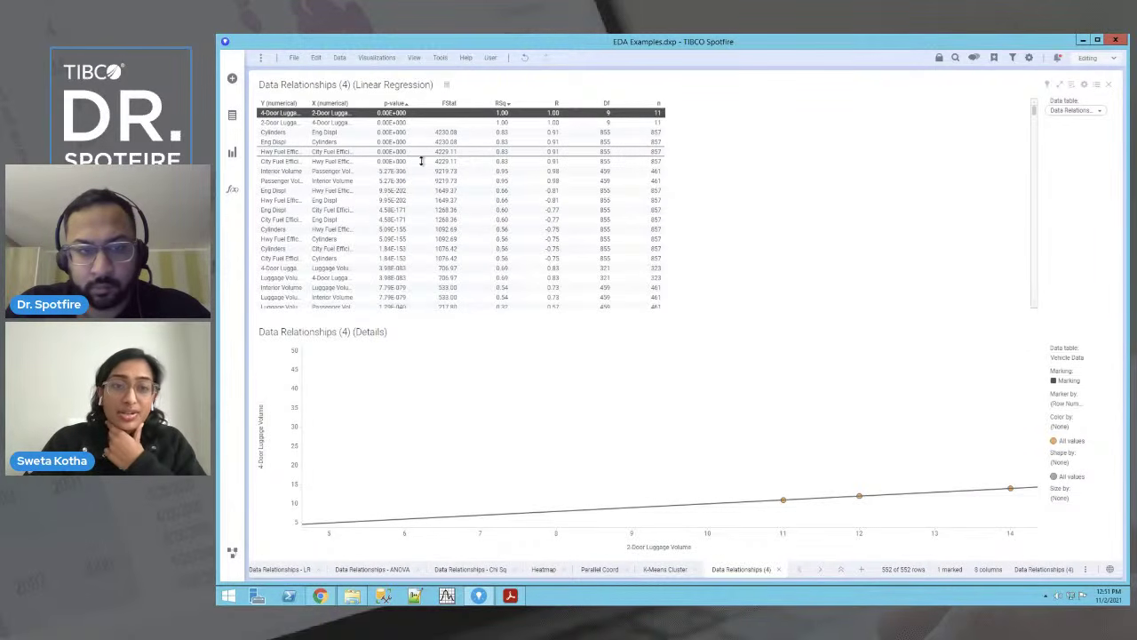
Step: Mark the luggage volume and Cylinders/Eng Displ rows in the linear regression table to examine their details scatter plots
{"action": "left_click", "coordinate": [387, 122]}
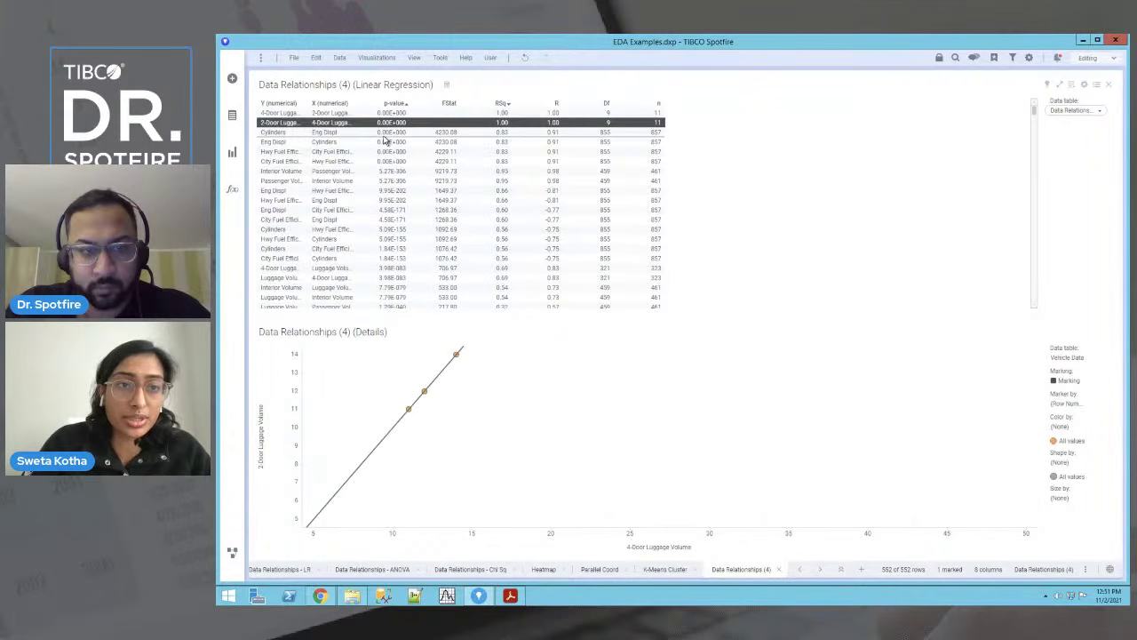
{"action": "left_click", "coordinate": [384, 135]}
{"action": "left_click", "coordinate": [387, 122]}
{"action": "left_click", "coordinate": [386, 114]}
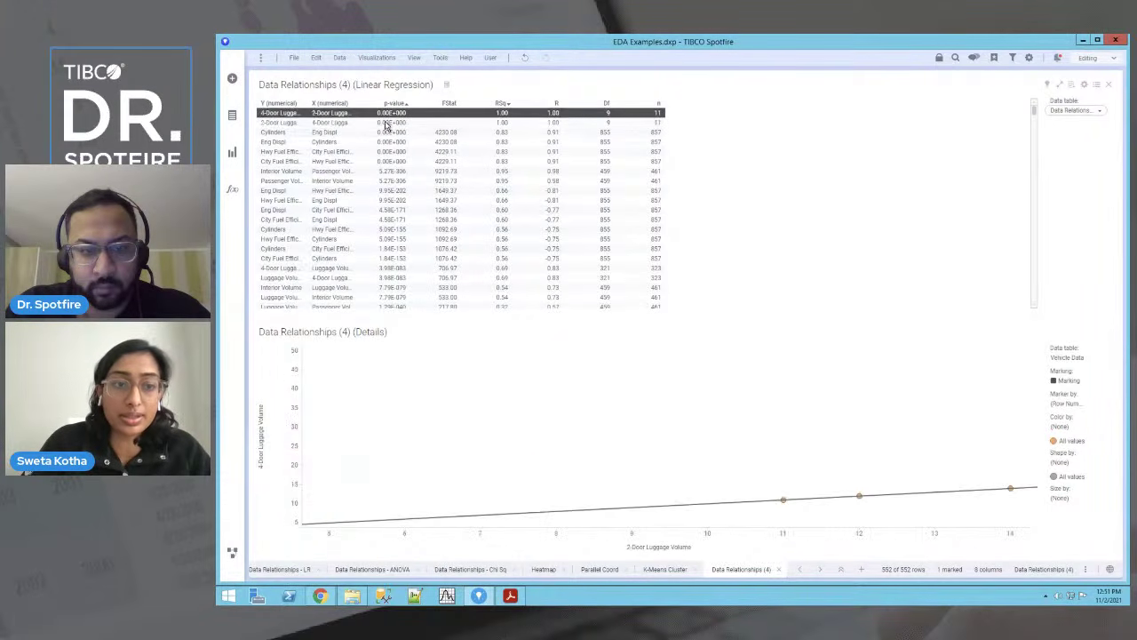
{"action": "left_click", "coordinate": [388, 123]}
{"action": "left_click", "coordinate": [386, 133]}
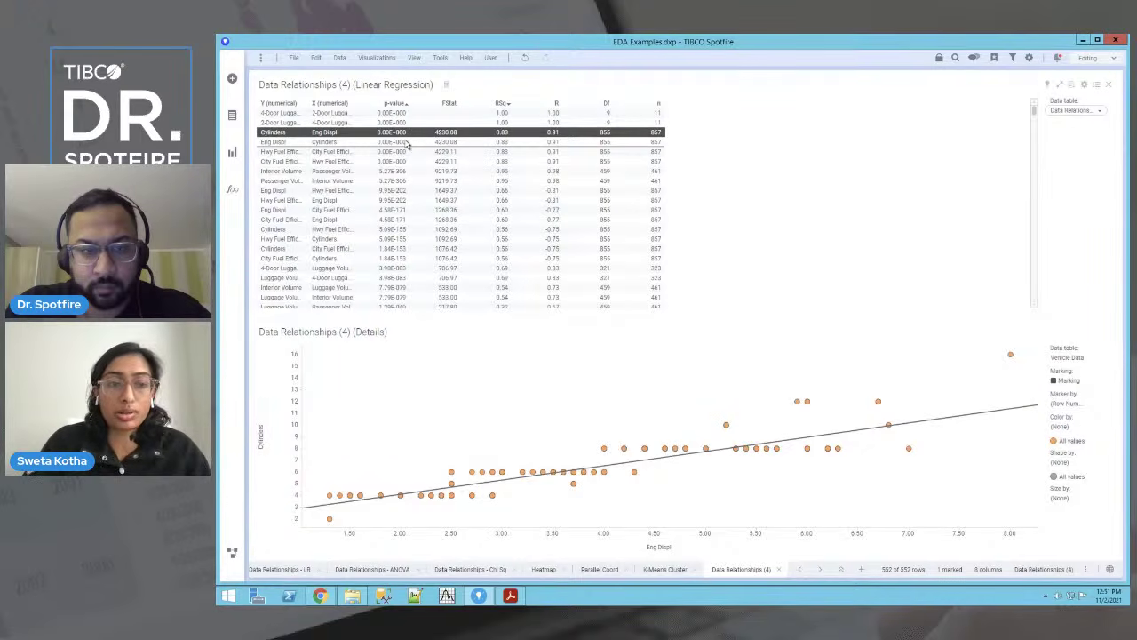
{"action": "left_click", "coordinate": [406, 142]}
Step: Compare the details plots of the city and highway fuel efficiency, interior/passenger volume and engine displacement pairs by marking their table rows
{"action": "left_click", "coordinate": [399, 153]}
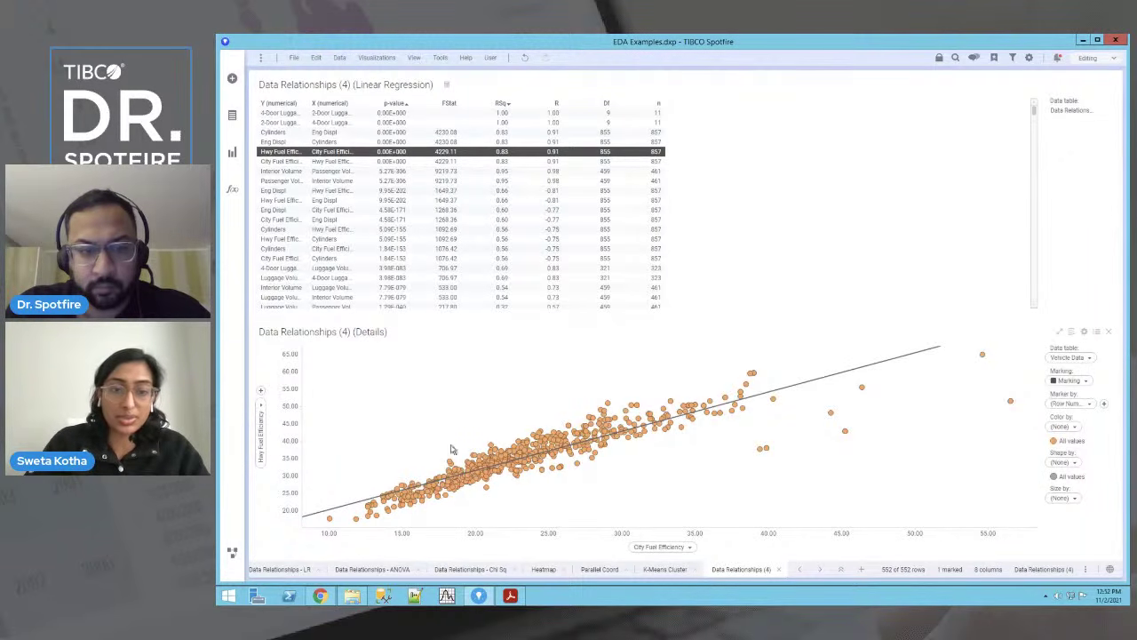
{"action": "left_click", "coordinate": [441, 171]}
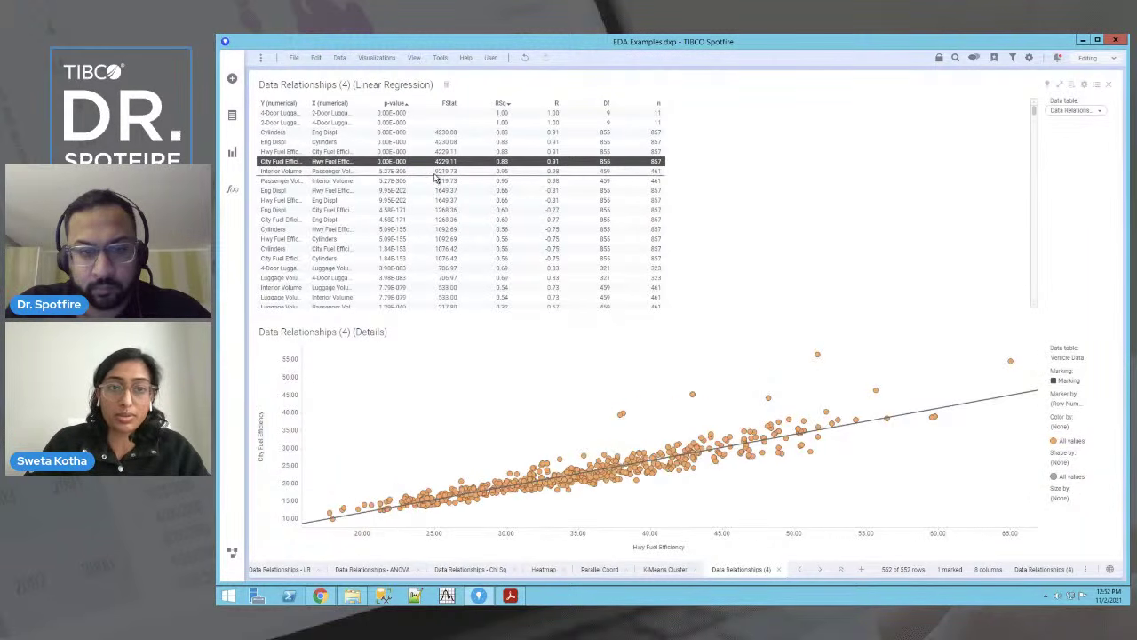
{"action": "left_click", "coordinate": [431, 181]}
{"action": "left_click", "coordinate": [428, 190]}
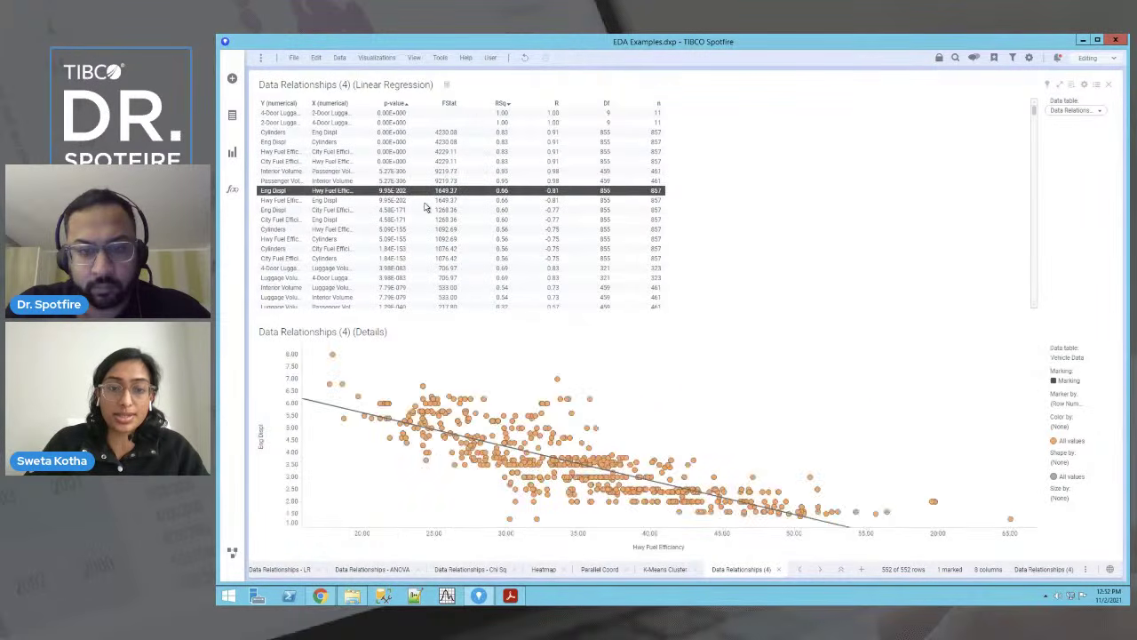
{"action": "left_click", "coordinate": [425, 200]}
{"action": "left_click", "coordinate": [424, 210]}
{"action": "left_click", "coordinate": [422, 219]}
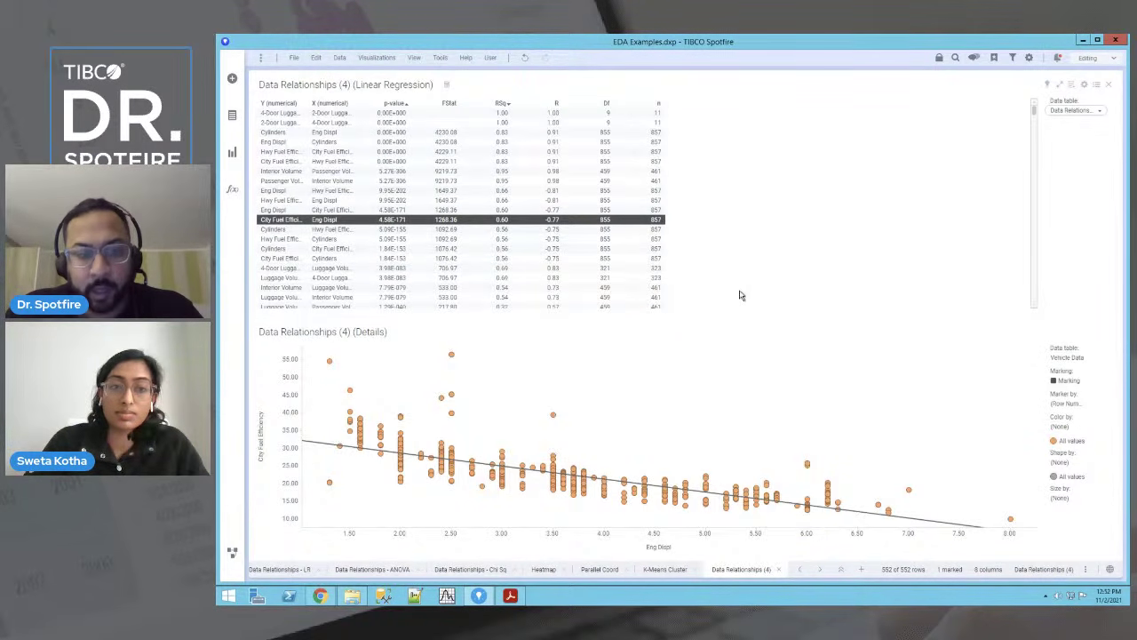
Step: Look at the sorting options of the regression table's R column, then close them and clear the row marking
{"action": "left_click", "coordinate": [556, 103]}
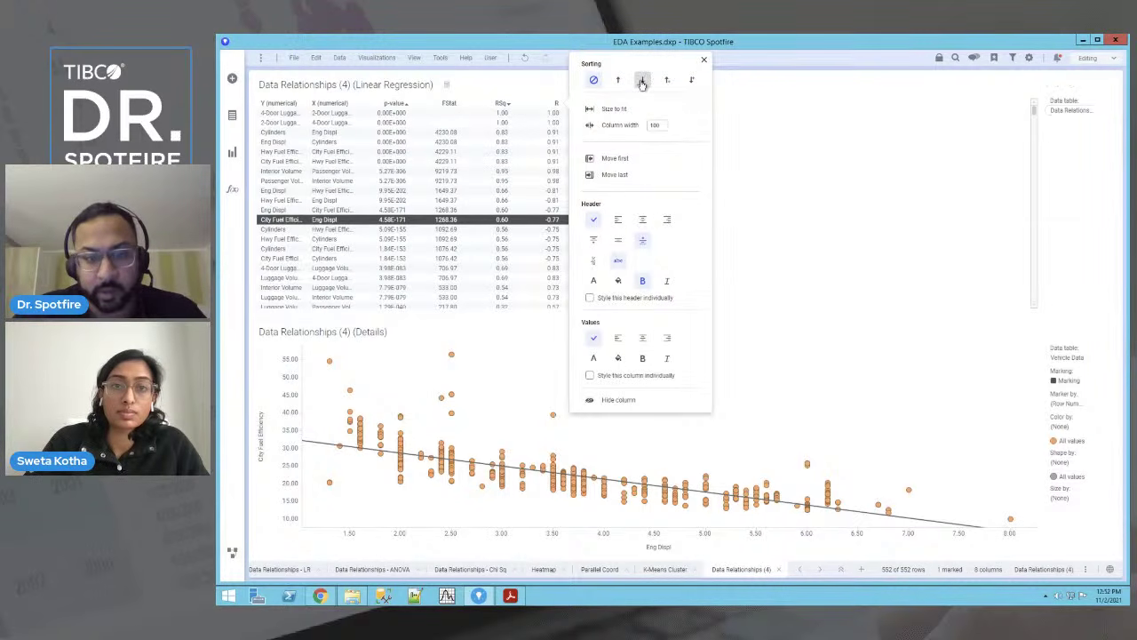
{"action": "left_click", "coordinate": [775, 147]}
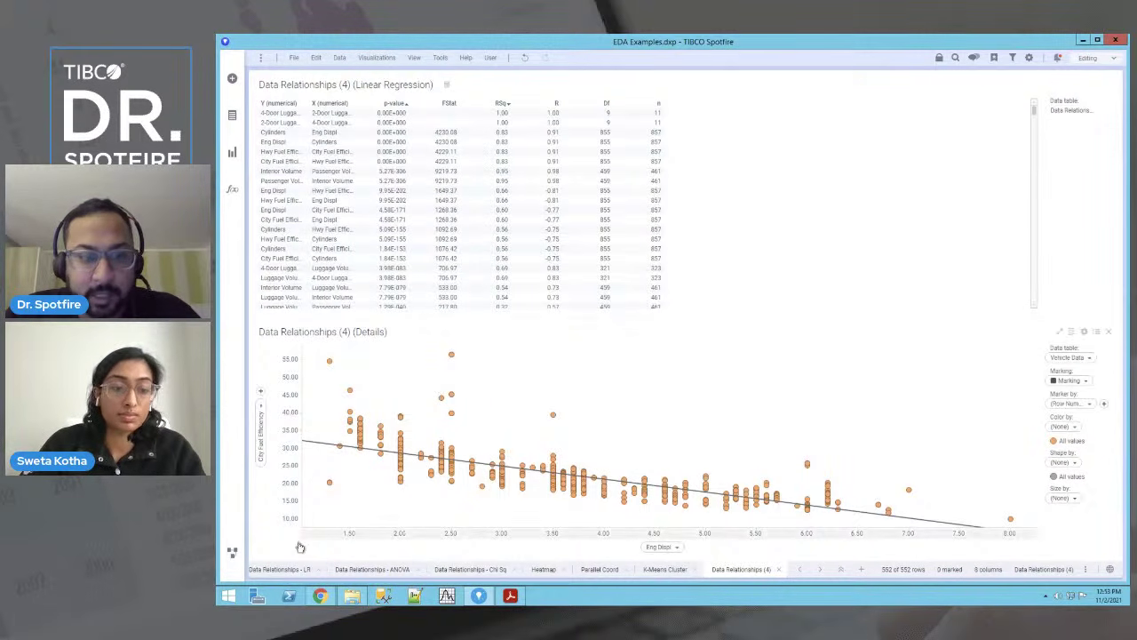
Step: On the Data Relationships - LR page, examine luggage volume and Interior Volume/Passenger Volume correlations by marking heatmap cells, then clear the marking
{"action": "left_click", "coordinate": [282, 570]}
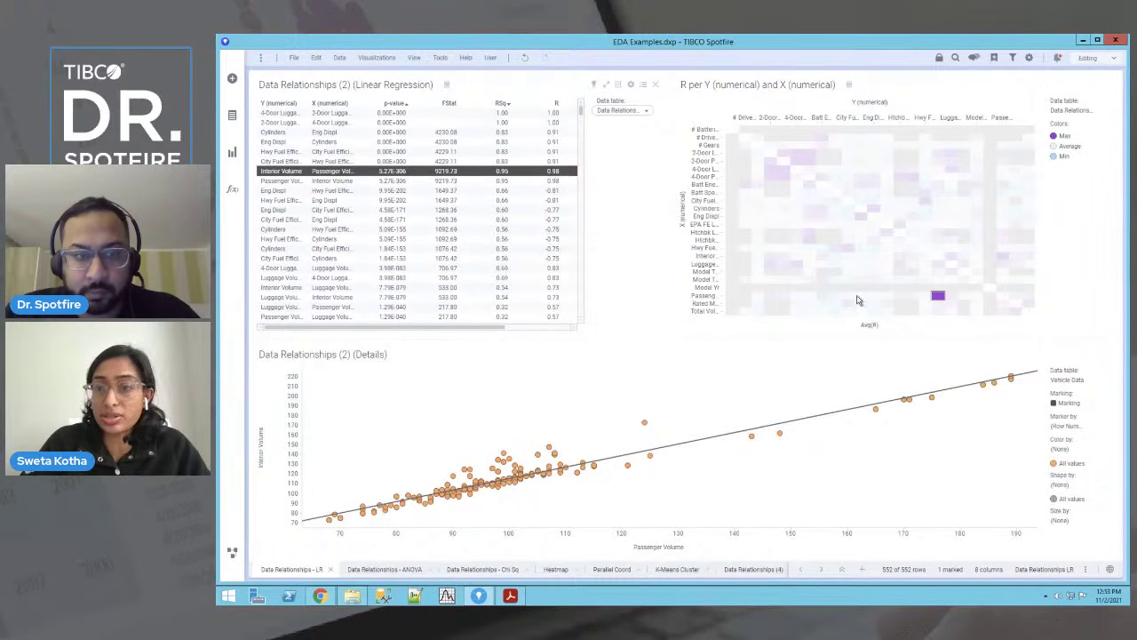
{"action": "left_click", "coordinate": [1086, 279]}
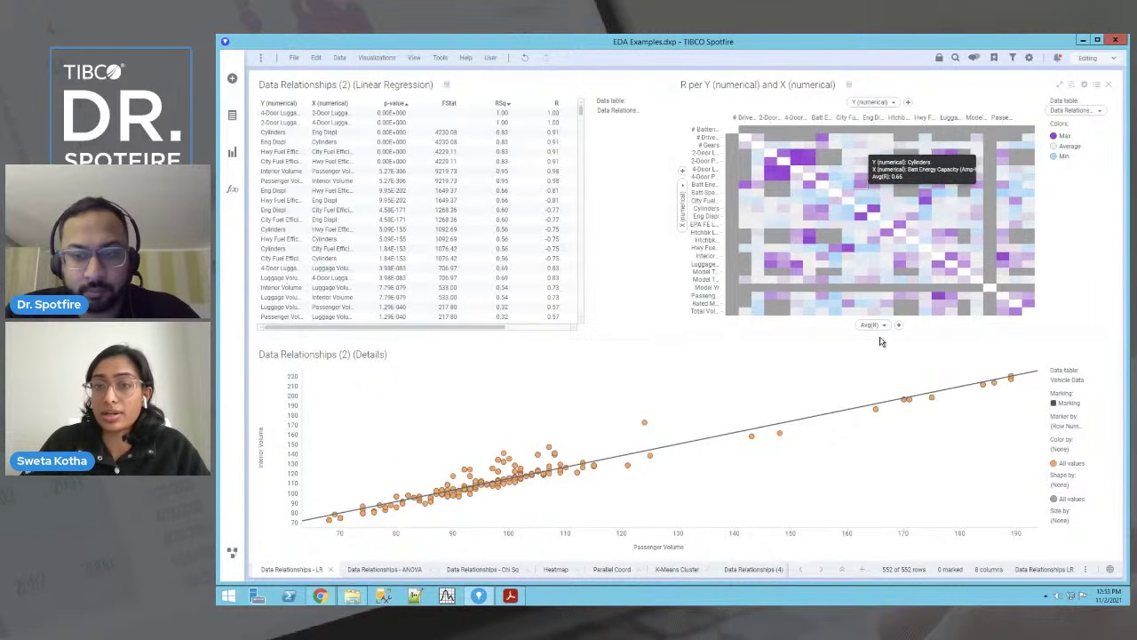
{"action": "left_click", "coordinate": [771, 169]}
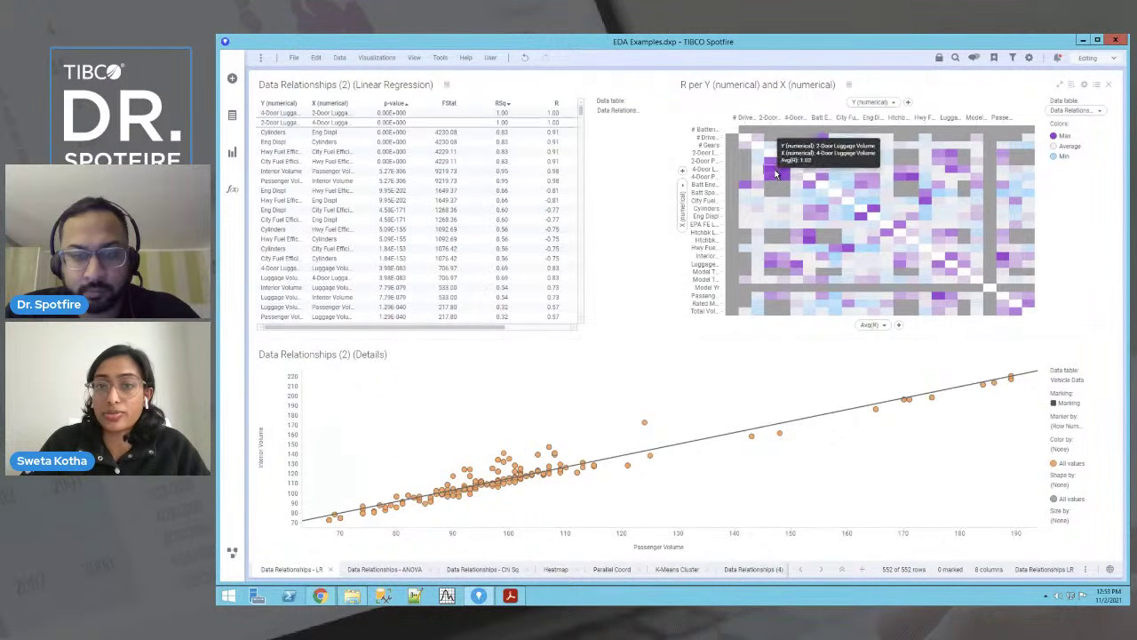
{"action": "left_click", "coordinate": [783, 170]}
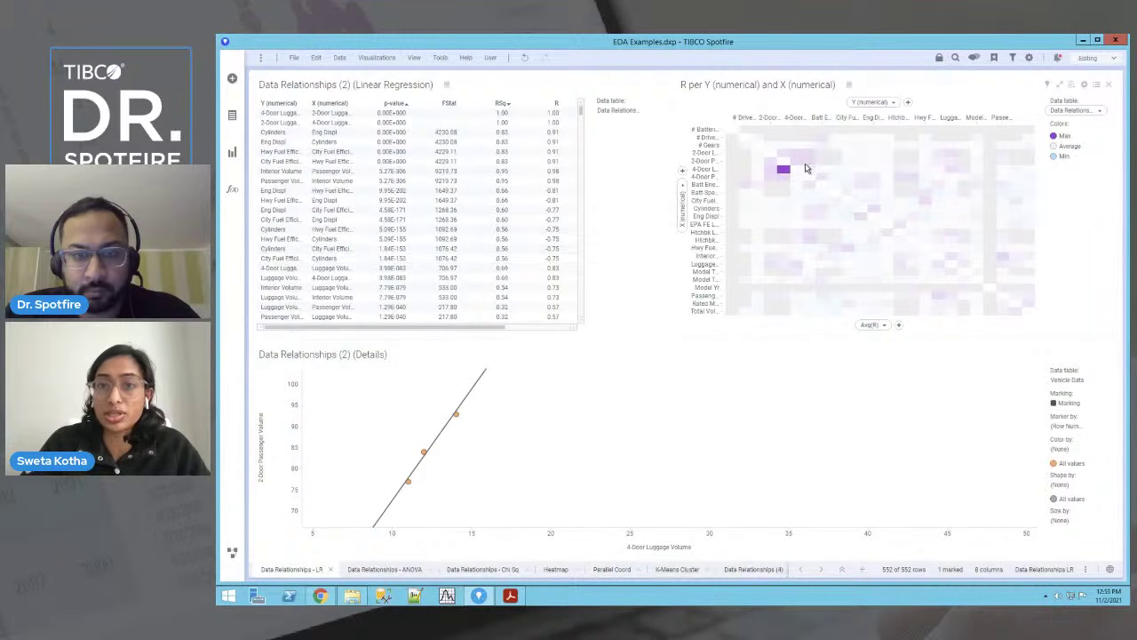
{"action": "left_click", "coordinate": [938, 295]}
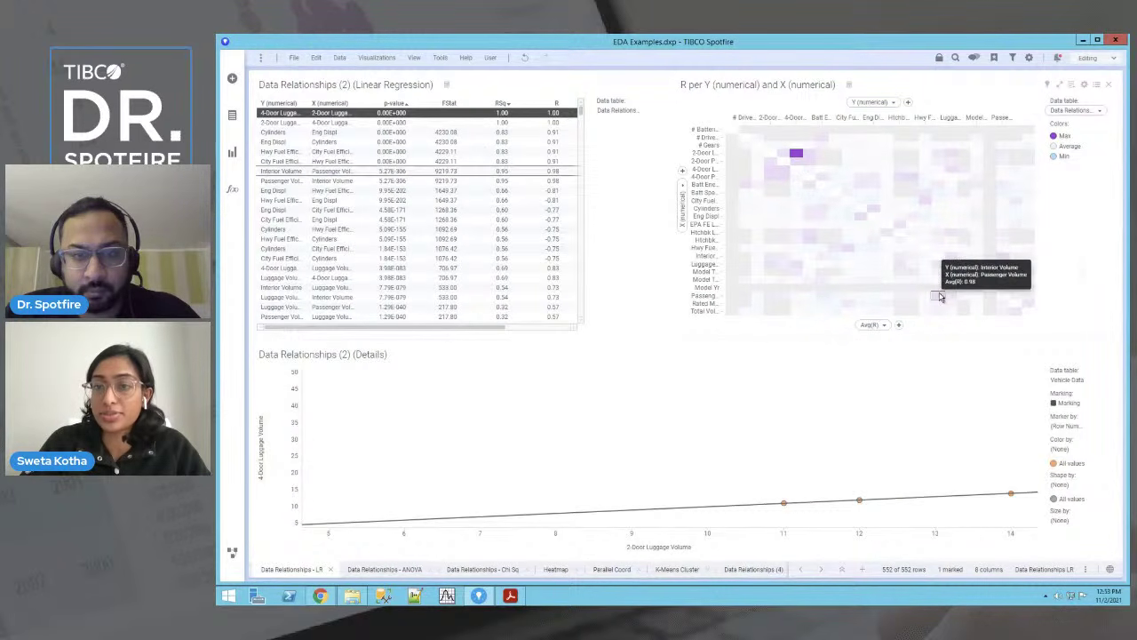
{"action": "left_click", "coordinate": [1070, 300]}
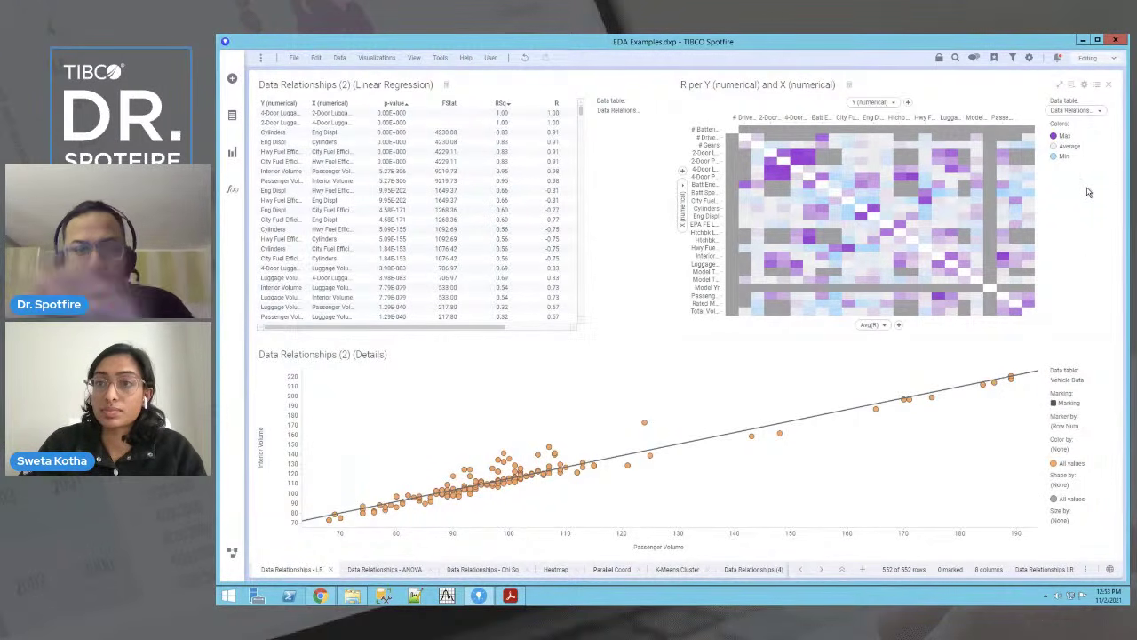
Step: View the General properties of the heatmap of R per Y and X, and close them
{"action": "left_click", "coordinate": [1084, 84]}
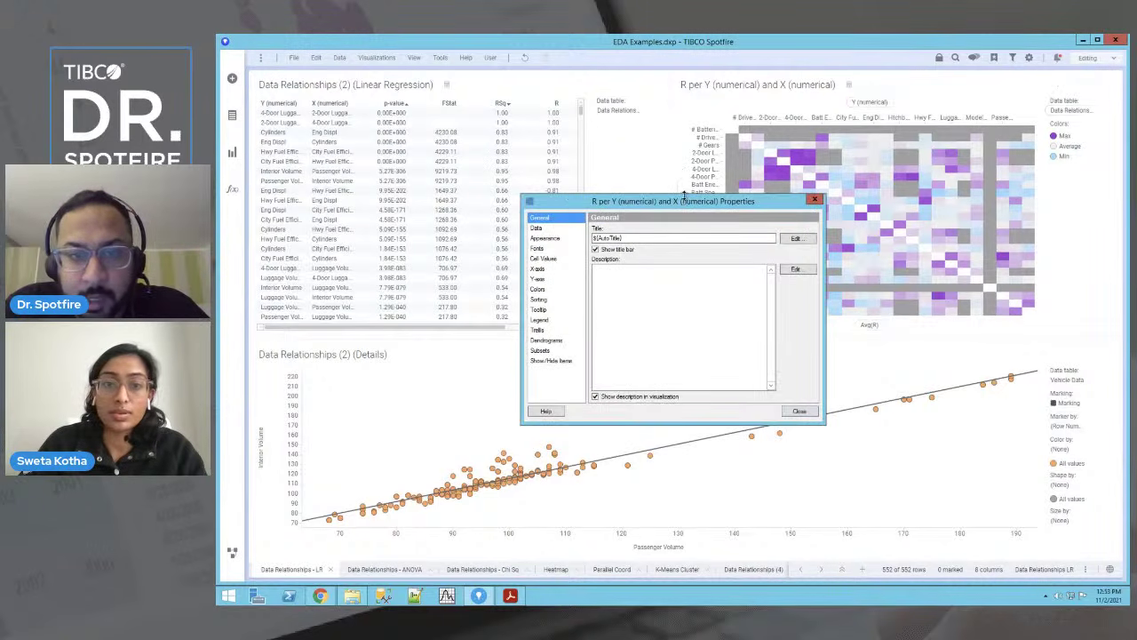
{"action": "left_click", "coordinate": [813, 200]}
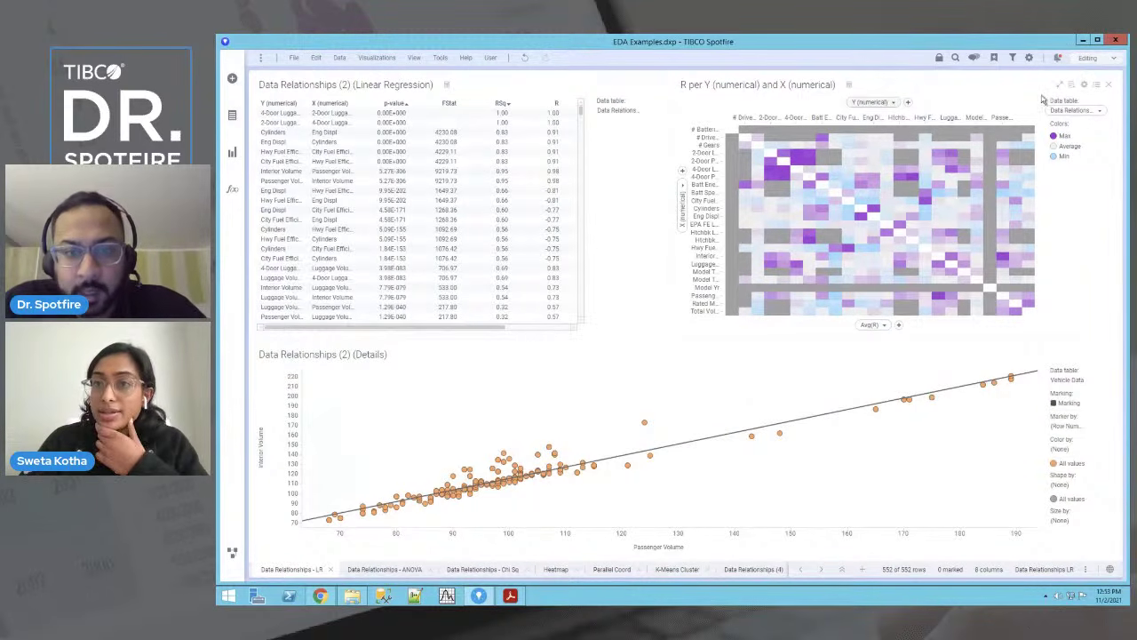
{"action": "left_click", "coordinate": [1084, 85]}
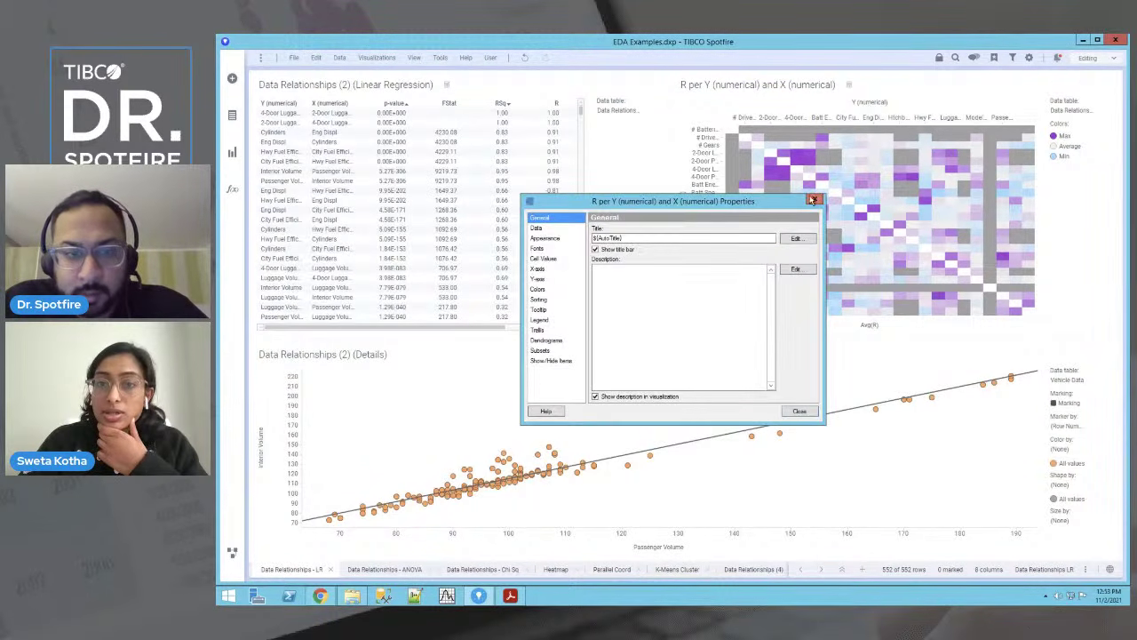
{"action": "left_click", "coordinate": [814, 200]}
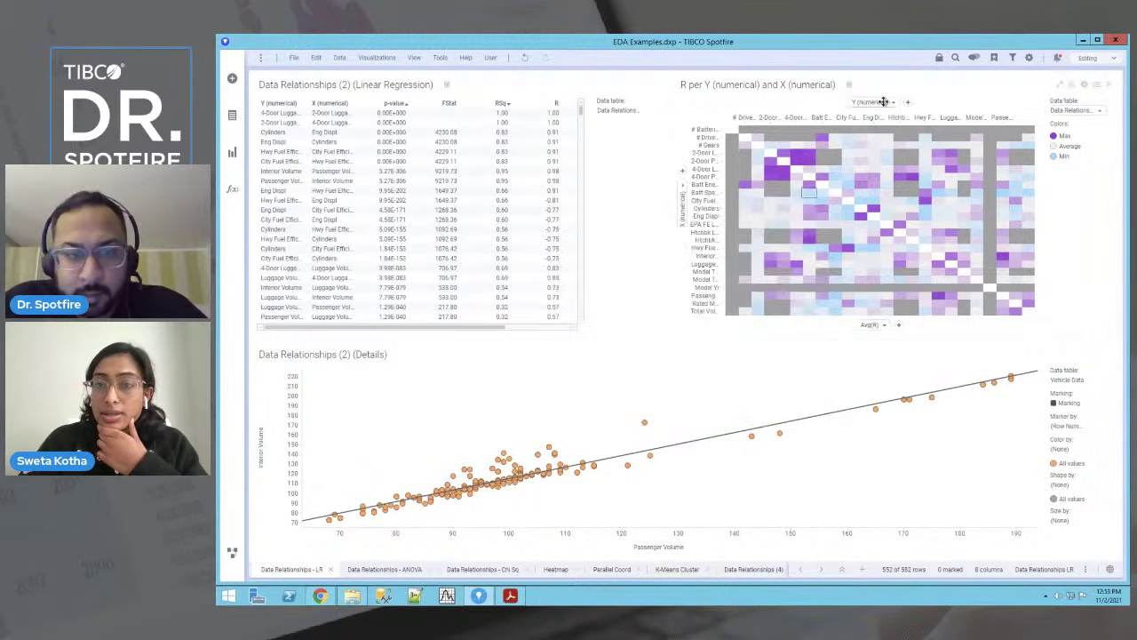
Step: View the column choices for the R heatmap's cell values and the heatmap's Data properties, and close both without changes
{"action": "left_click", "coordinate": [876, 324]}
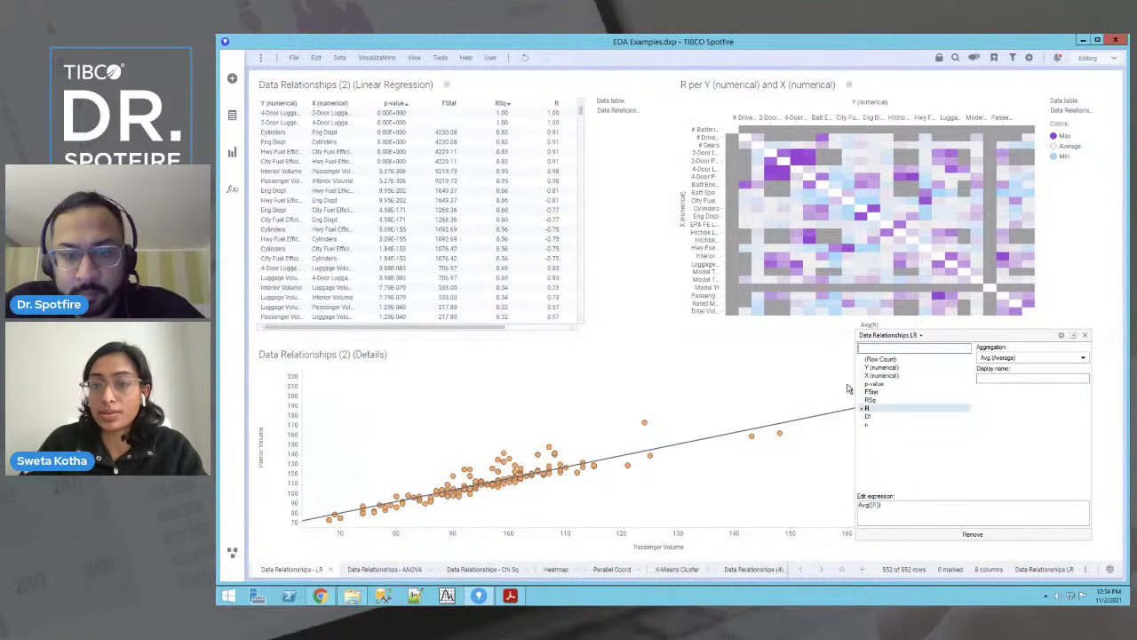
{"action": "left_click", "coordinate": [774, 374]}
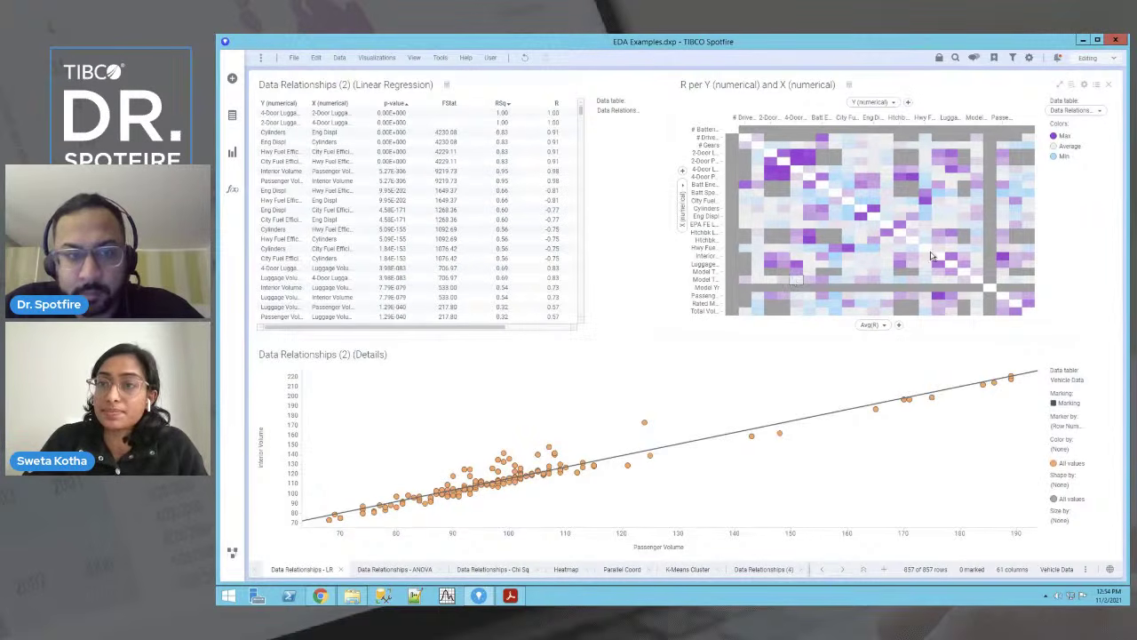
{"action": "left_click", "coordinate": [1083, 84]}
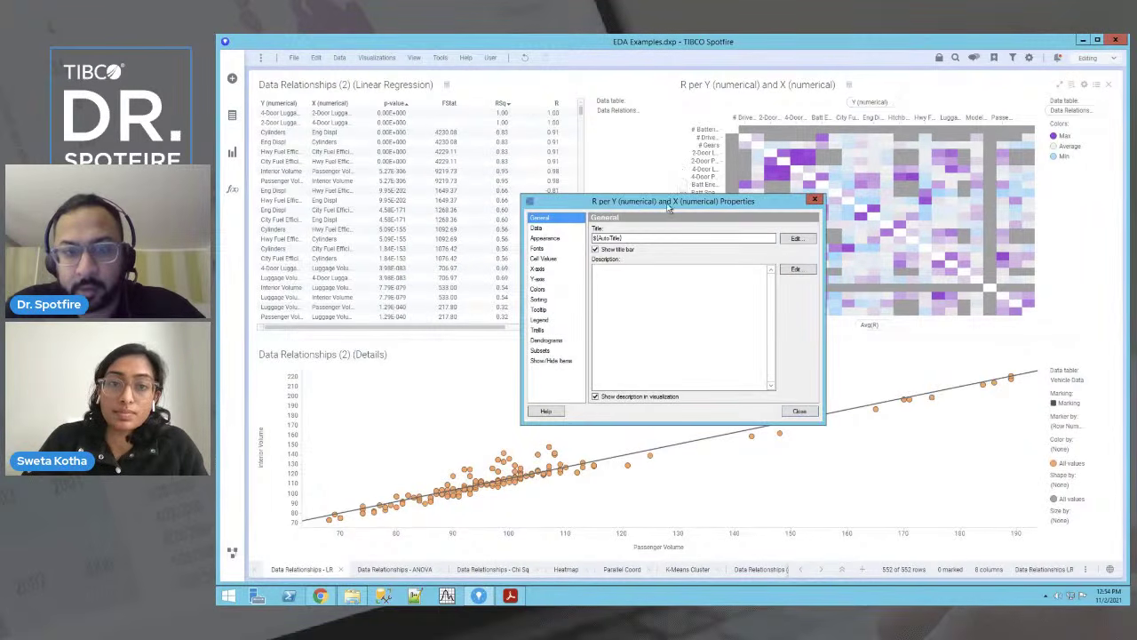
{"action": "left_click_drag", "start_coordinate": [668, 205], "coordinate": [418, 200]}
{"action": "left_click", "coordinate": [297, 220]}
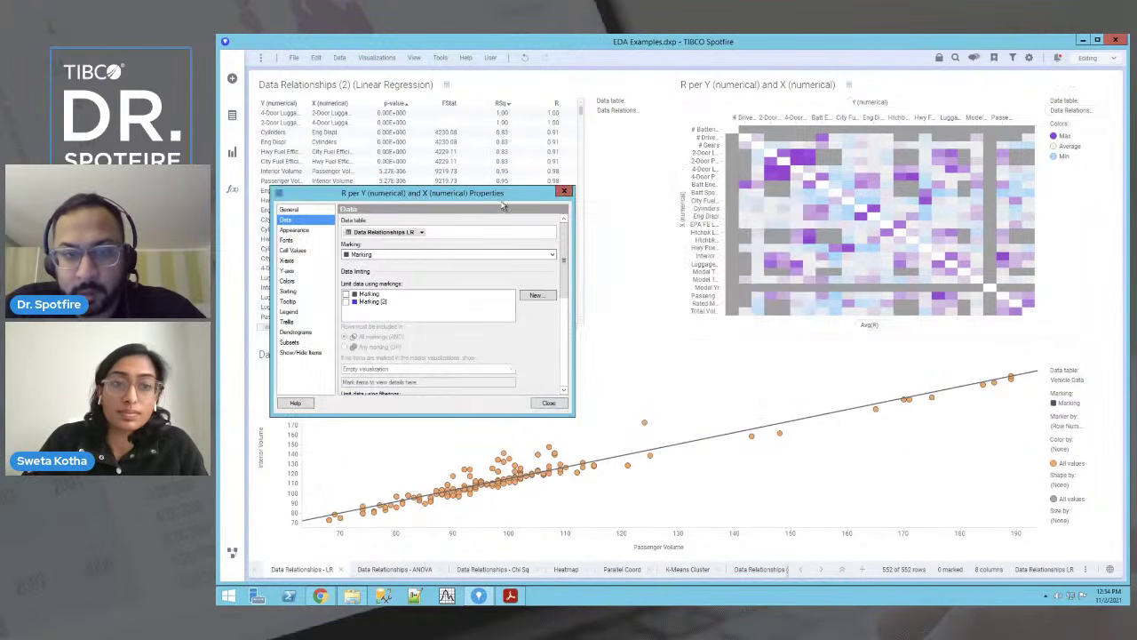
{"action": "left_click", "coordinate": [565, 193]}
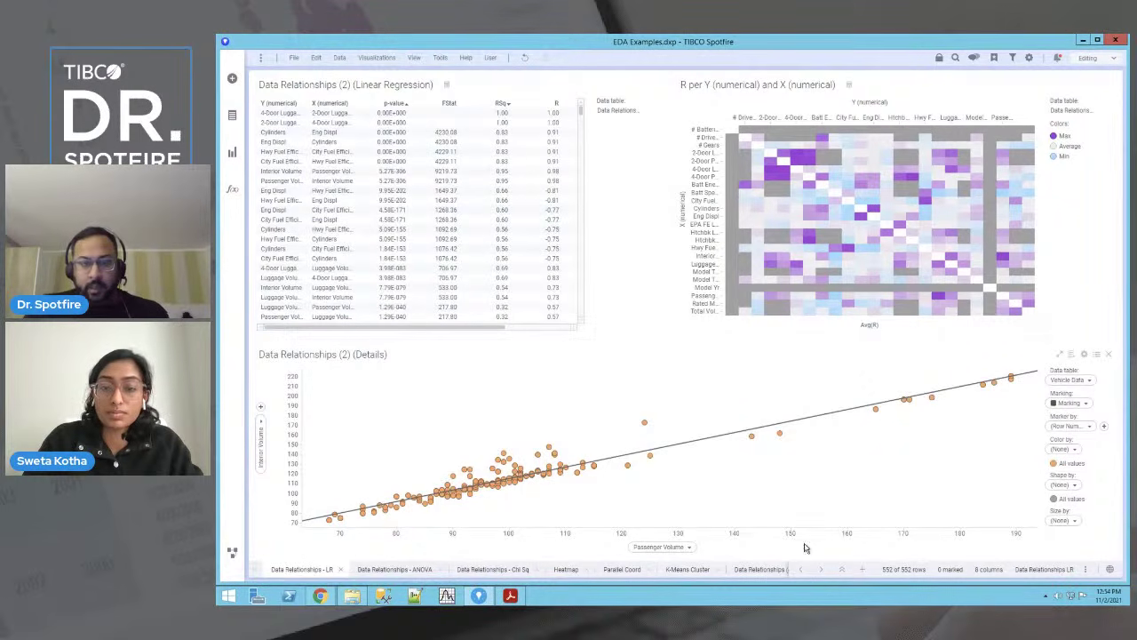
Step: On the Data Relationships - ANOVA page, look up the Anova comparison method in the Data Relationships tool, and close the dialog
{"action": "left_click", "coordinate": [820, 569]}
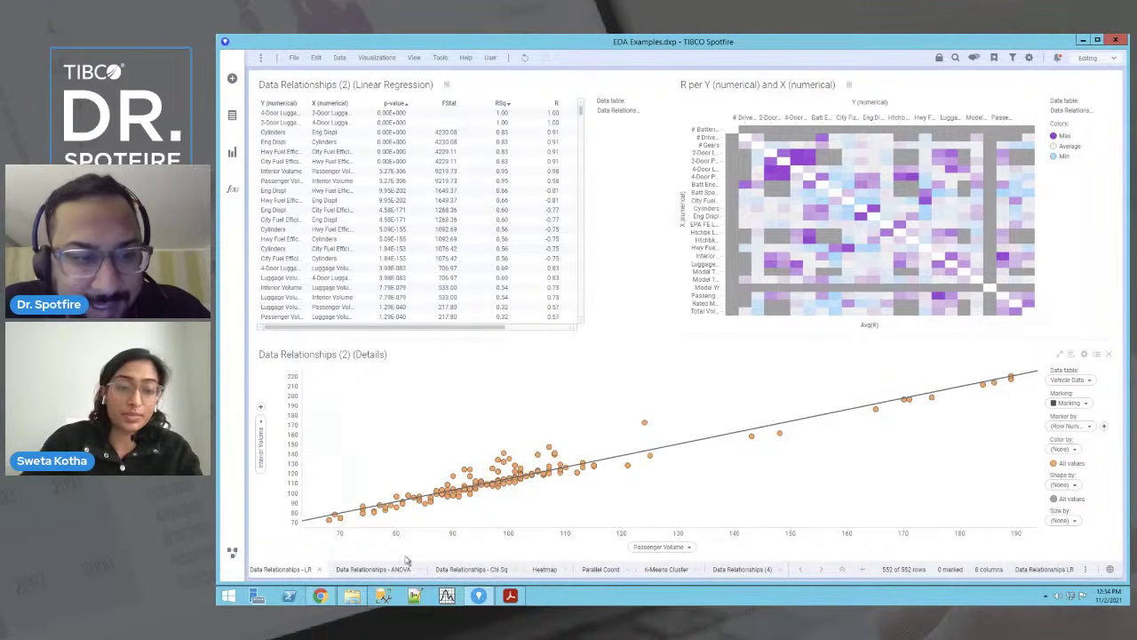
{"action": "left_click", "coordinate": [471, 570]}
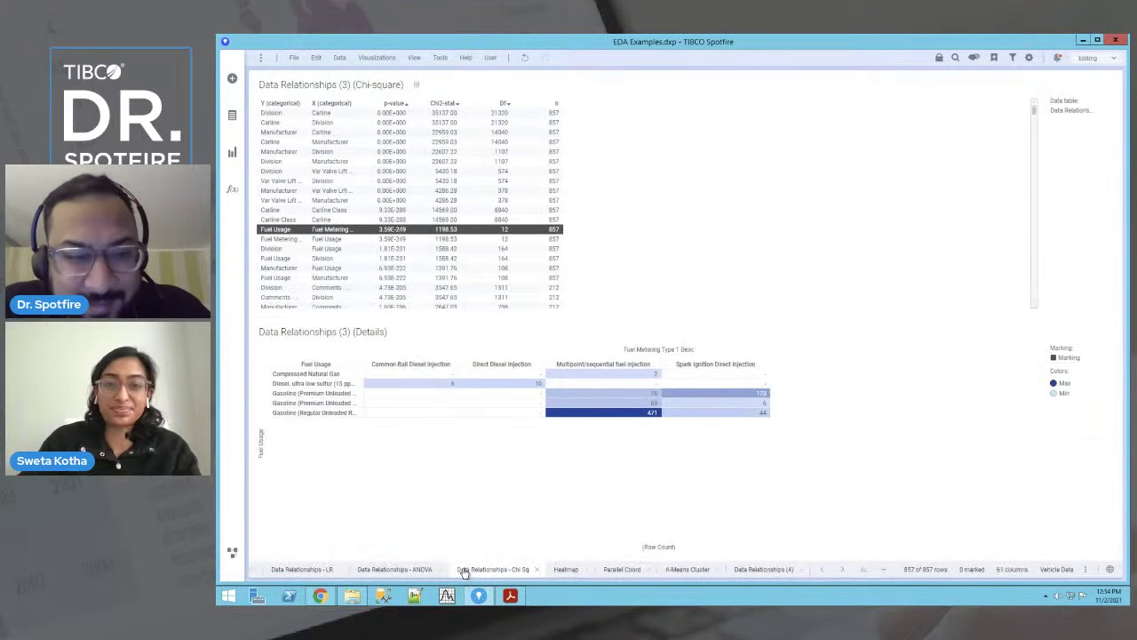
{"action": "left_click", "coordinate": [400, 571]}
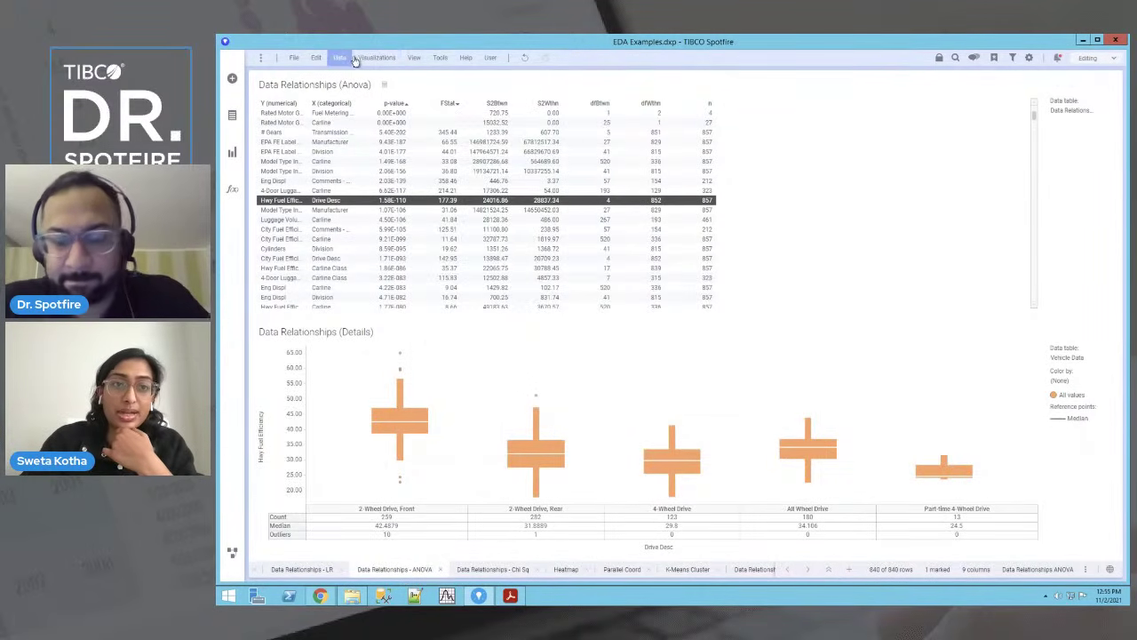
{"action": "left_click", "coordinate": [440, 58]}
{"action": "left_click", "coordinate": [497, 109]}
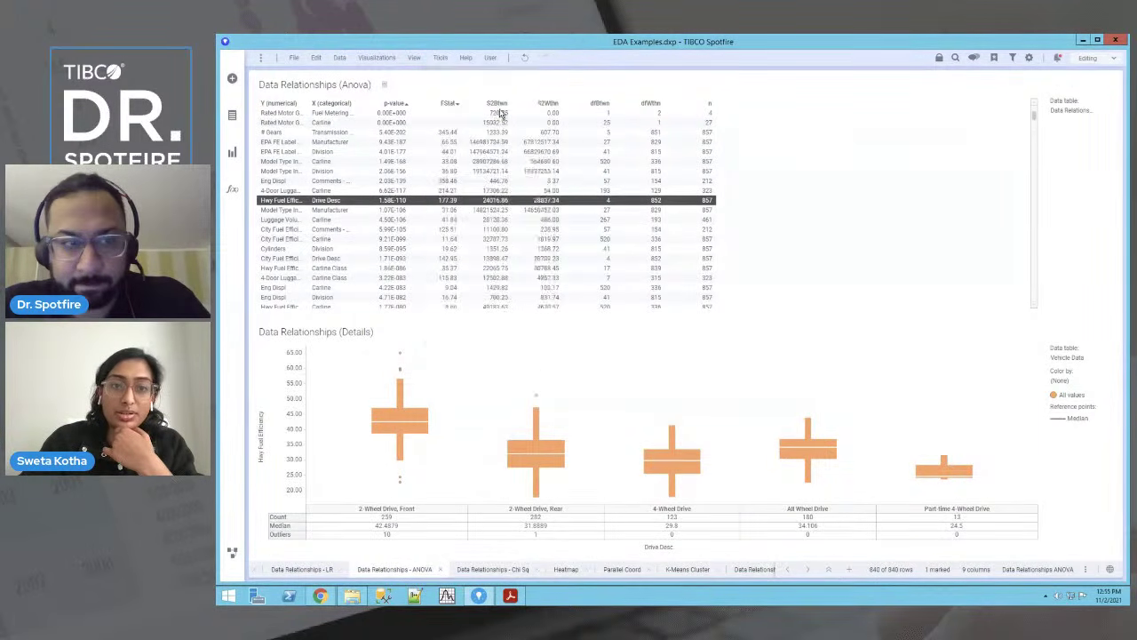
{"action": "left_click", "coordinate": [739, 219]}
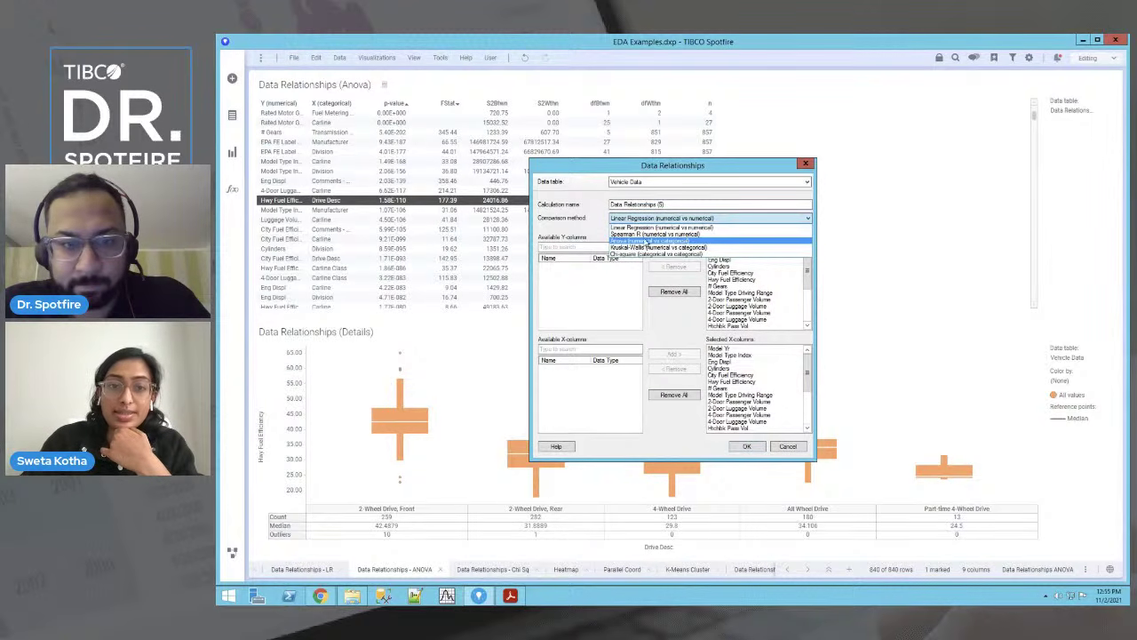
{"action": "left_click", "coordinate": [810, 167]}
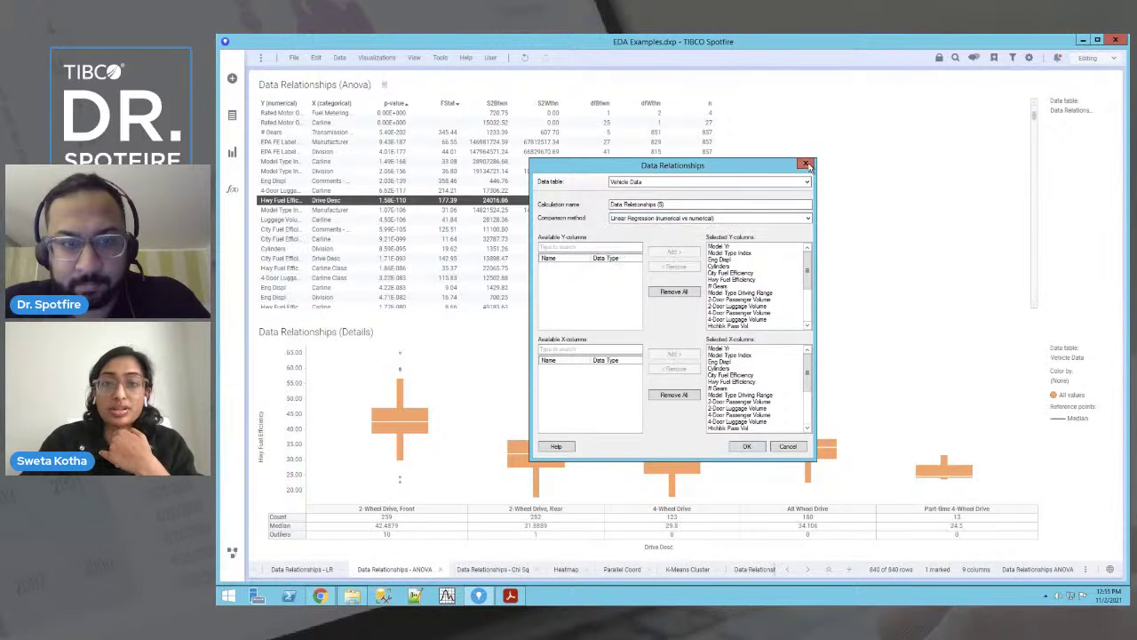
{"action": "left_click", "coordinate": [807, 165]}
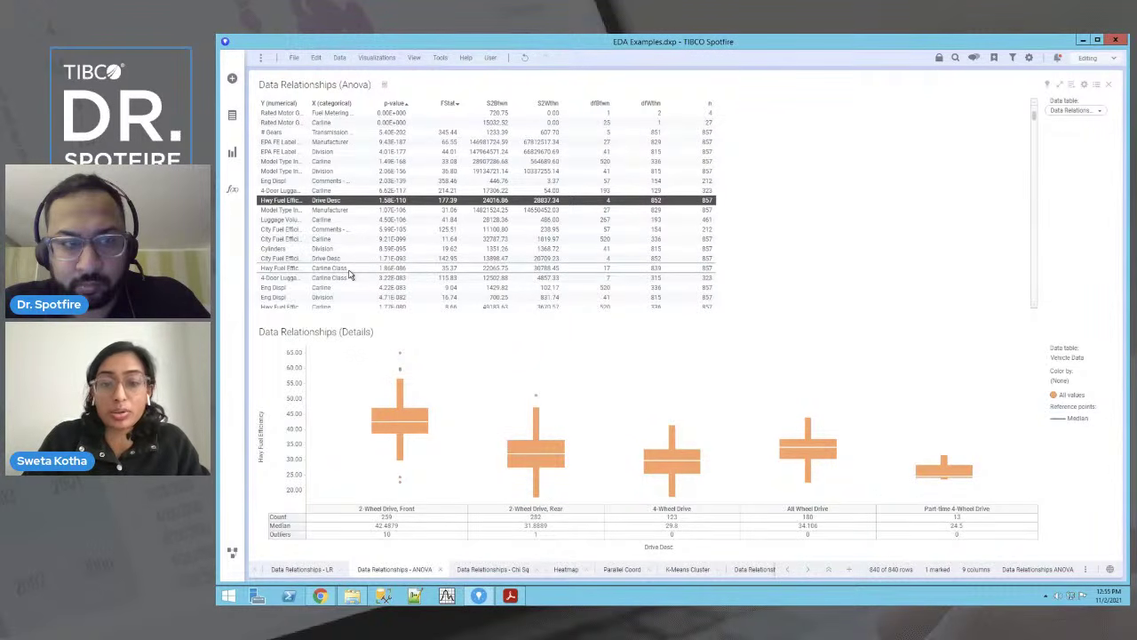
Step: Compare the box plots of Model Type Index by Manufacturer and of Luggage Volume and City Fuel Efficiency by Carline by marking their Anova rows
{"action": "left_click", "coordinate": [371, 211]}
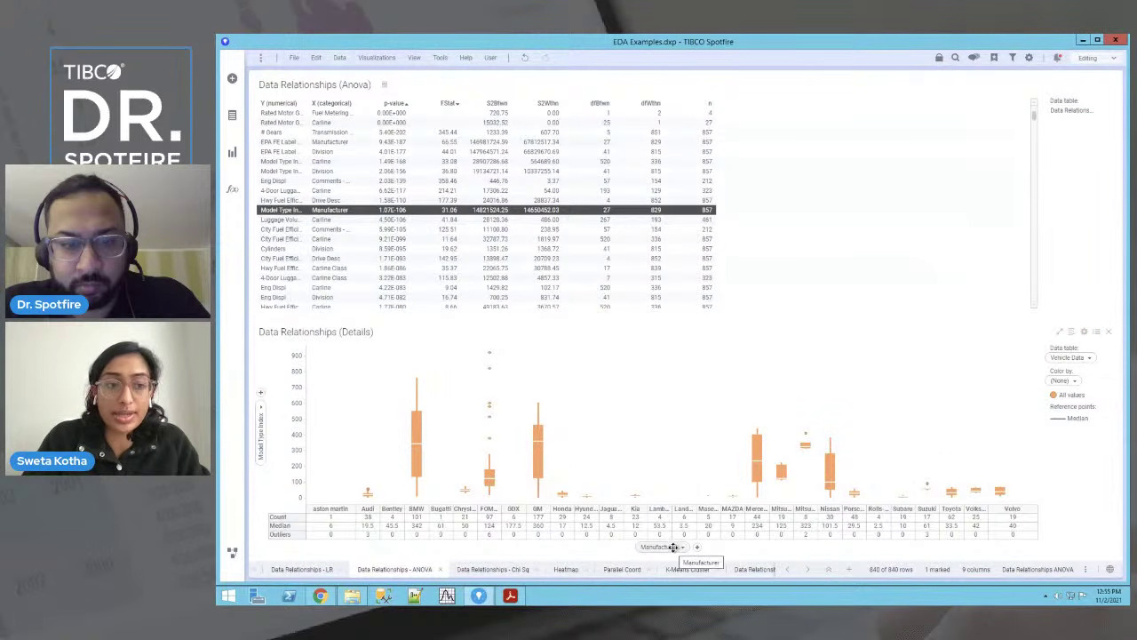
{"action": "left_click", "coordinate": [395, 219]}
{"action": "left_click", "coordinate": [398, 238]}
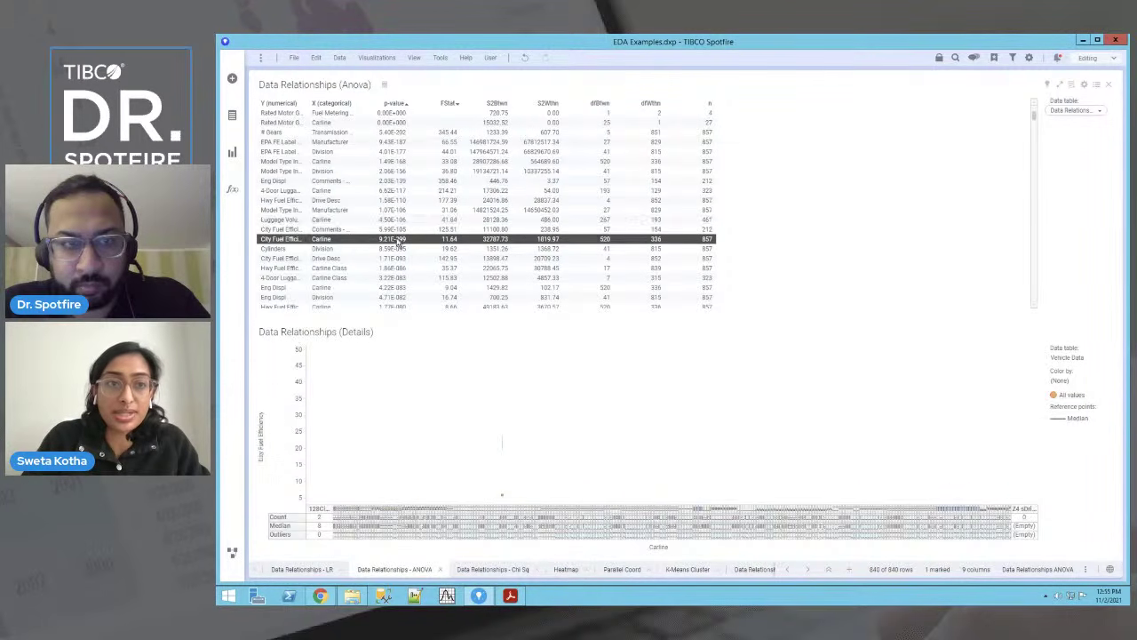
{"action": "left_click", "coordinate": [396, 220]}
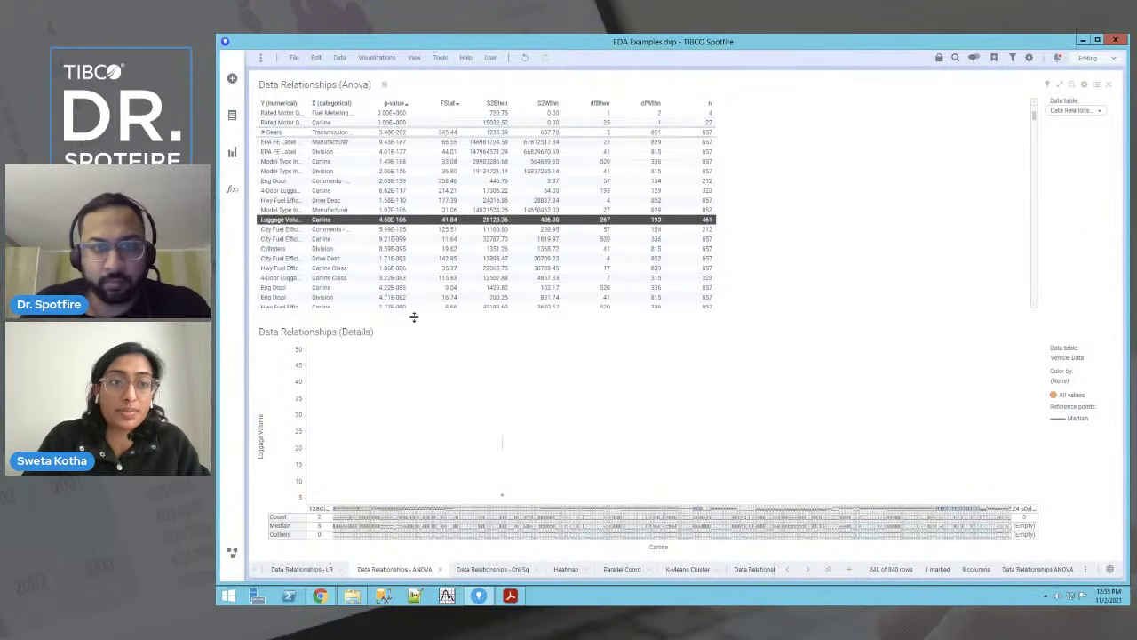
{"action": "left_click", "coordinate": [399, 211]}
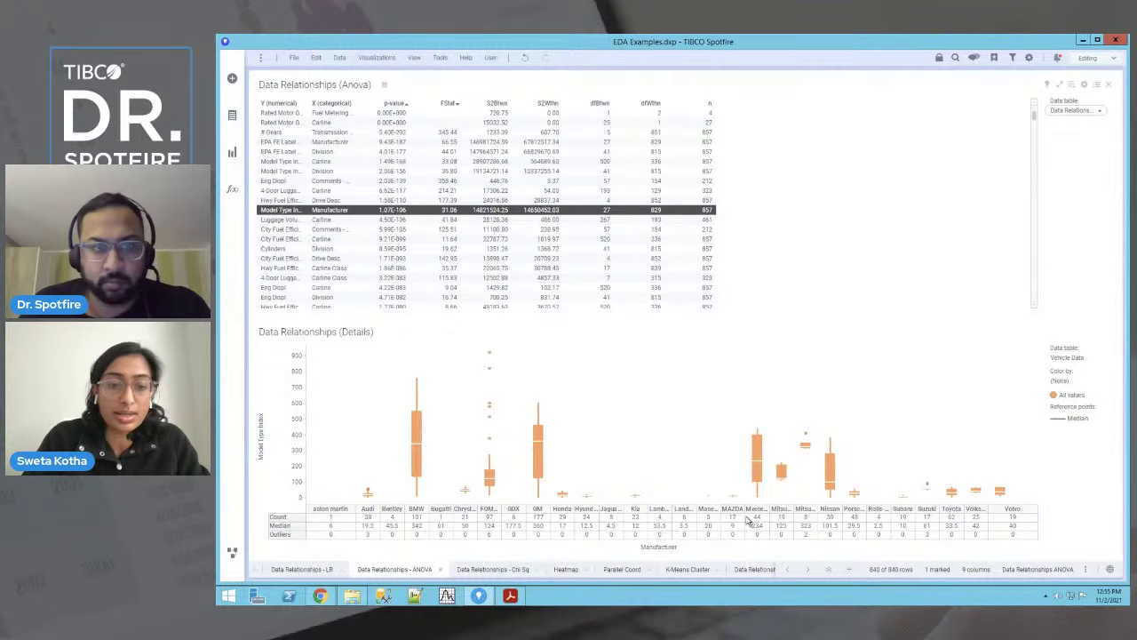
Step: Mark the Anova rows for 4-door luggage volume by Carline and Hwy Fuel Efficiency by Drive Desc, and open the Data Relationships - Chi Sq page
{"action": "left_click", "coordinate": [493, 569]}
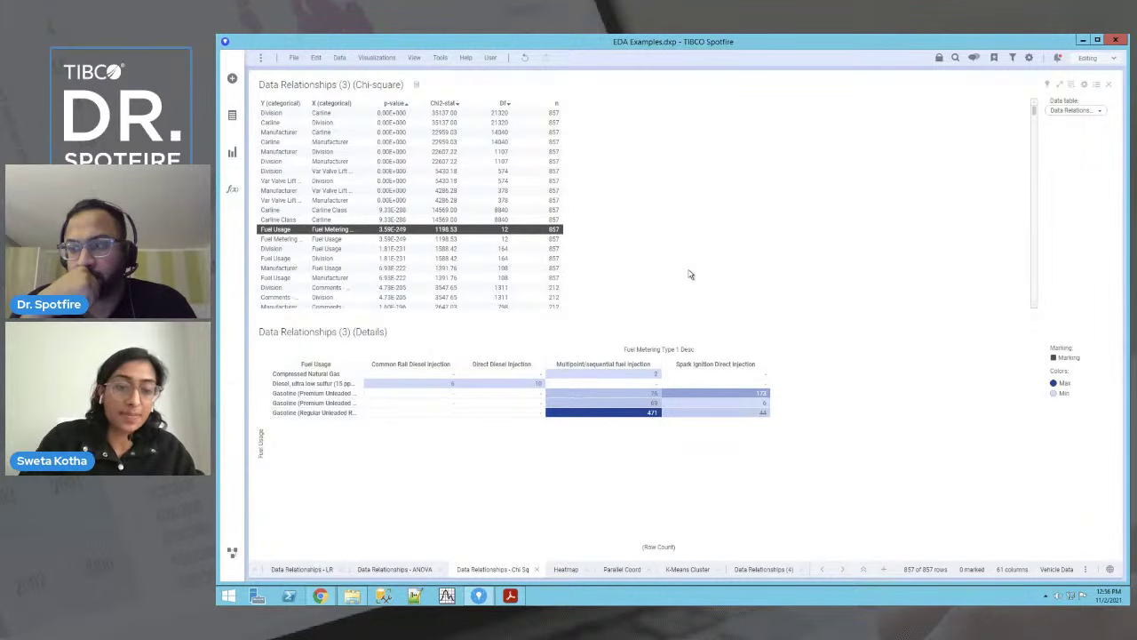
{"action": "left_click", "coordinate": [391, 569]}
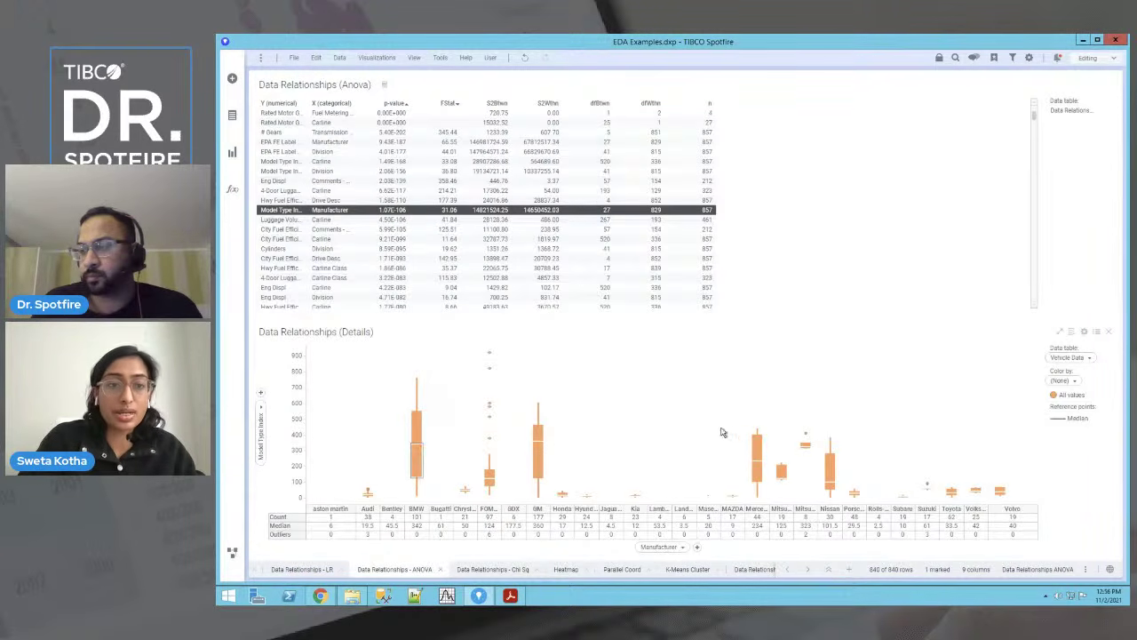
{"action": "left_click", "coordinate": [324, 191]}
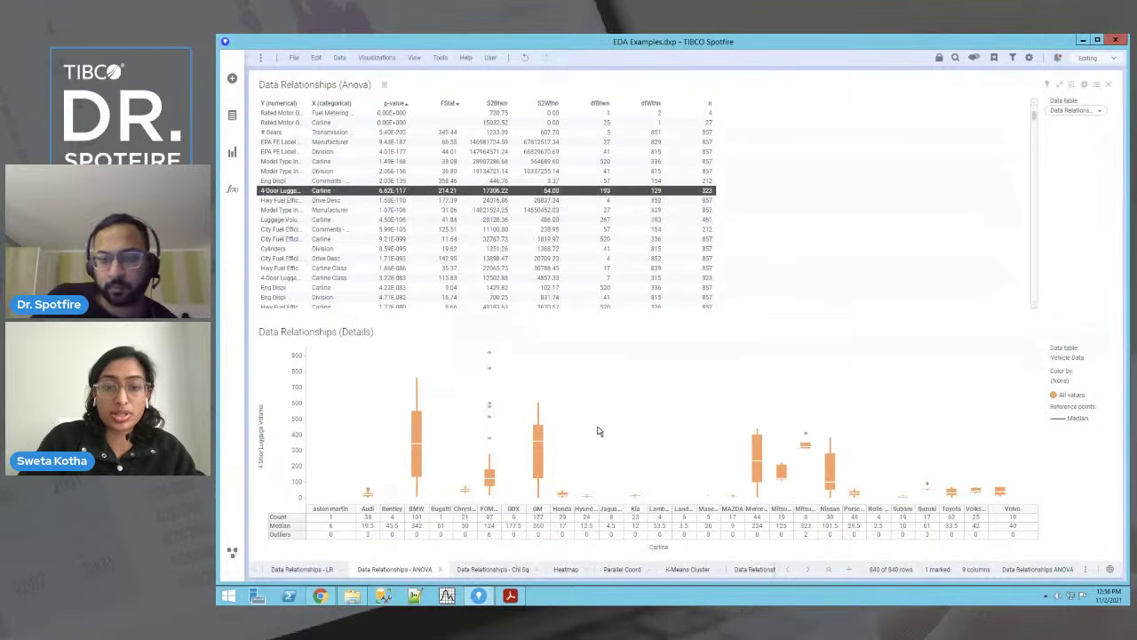
{"action": "left_click", "coordinate": [549, 200]}
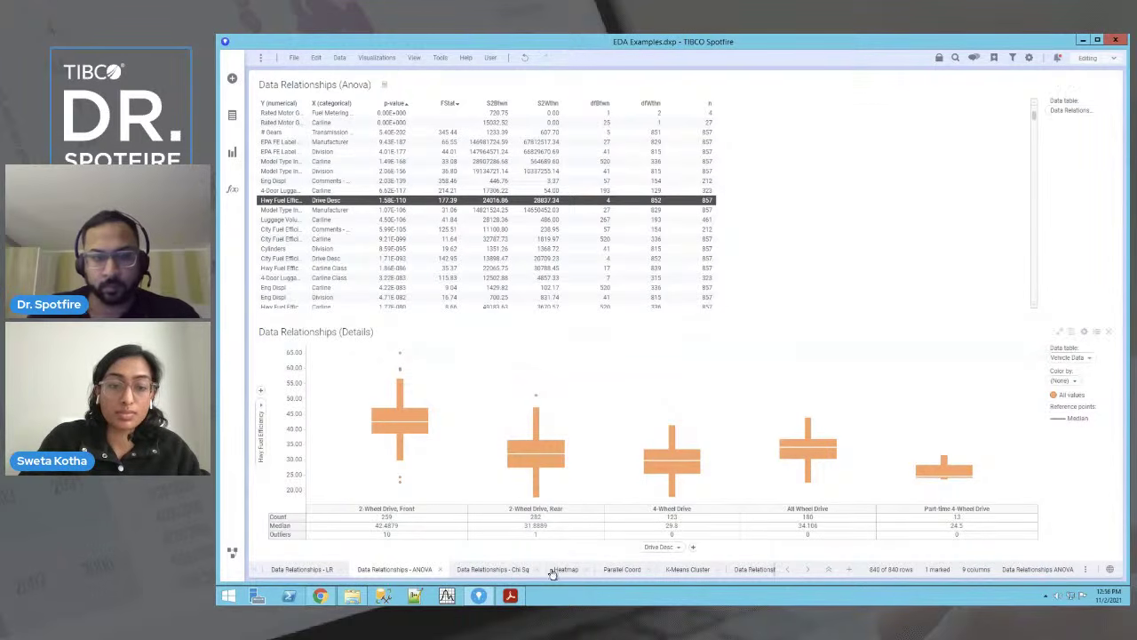
{"action": "left_click", "coordinate": [491, 569]}
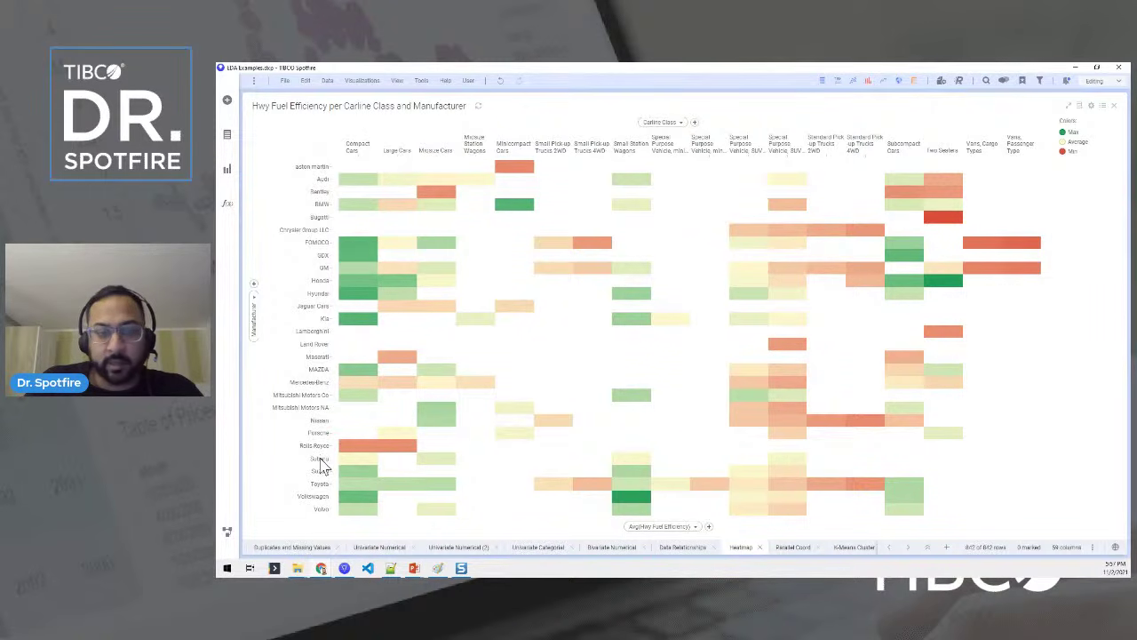
Step: Color the Heatmap page's cells by average Cylinders, mark the MAZDA Subcompact Cars and Bugatti Two Seaters cells in turn, and clear the marking
{"action": "left_click", "coordinate": [690, 527]}
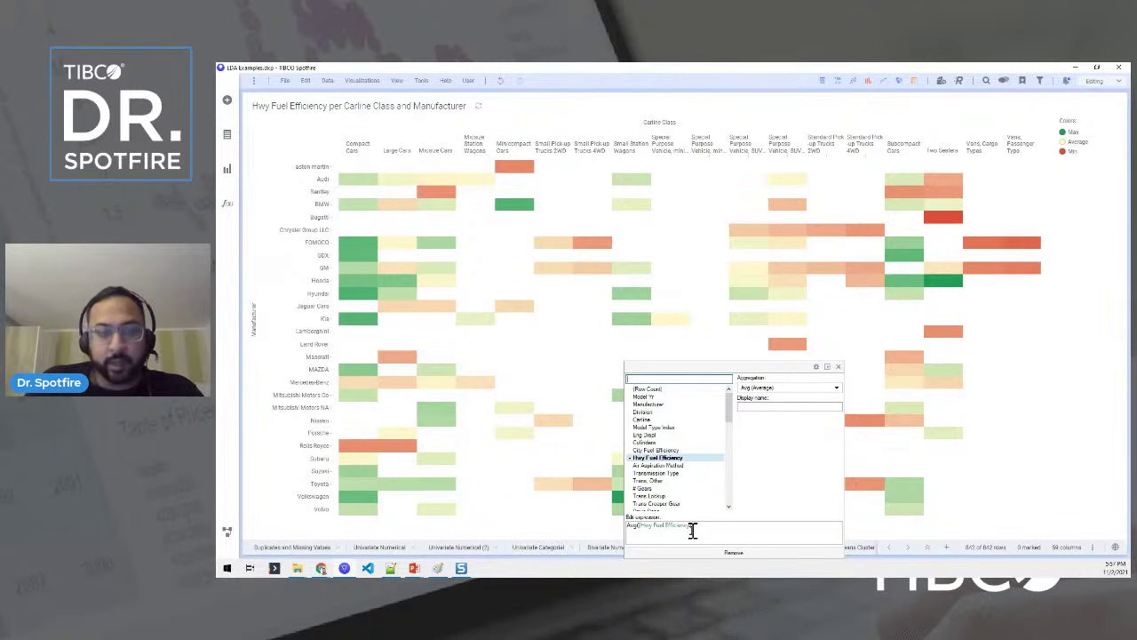
{"action": "left_click", "coordinate": [703, 443]}
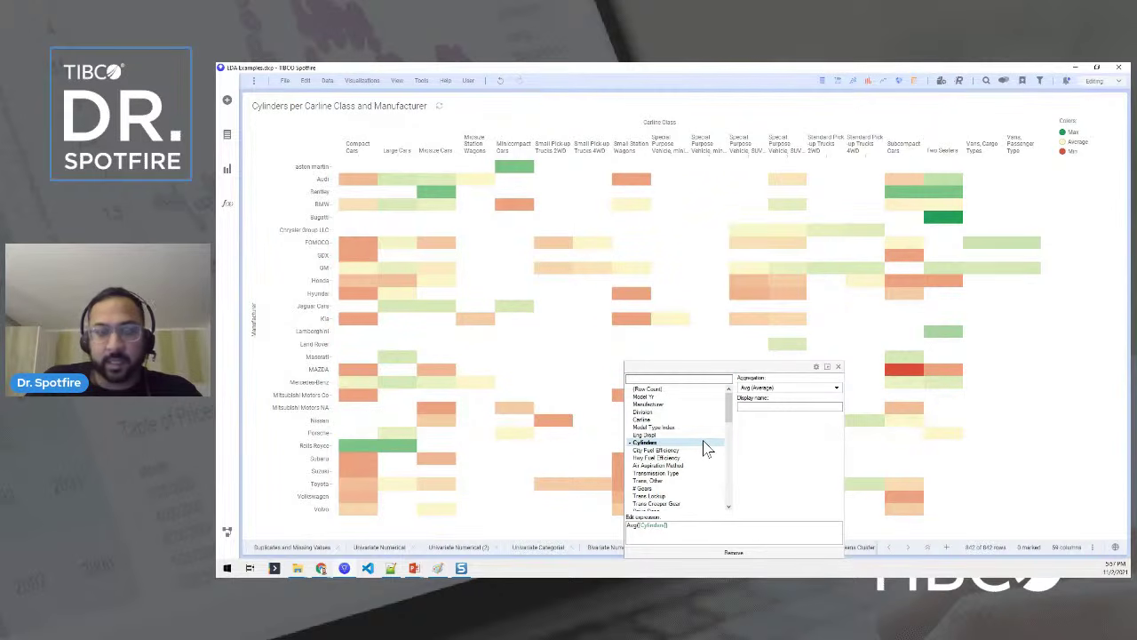
{"action": "left_click", "coordinate": [905, 373]}
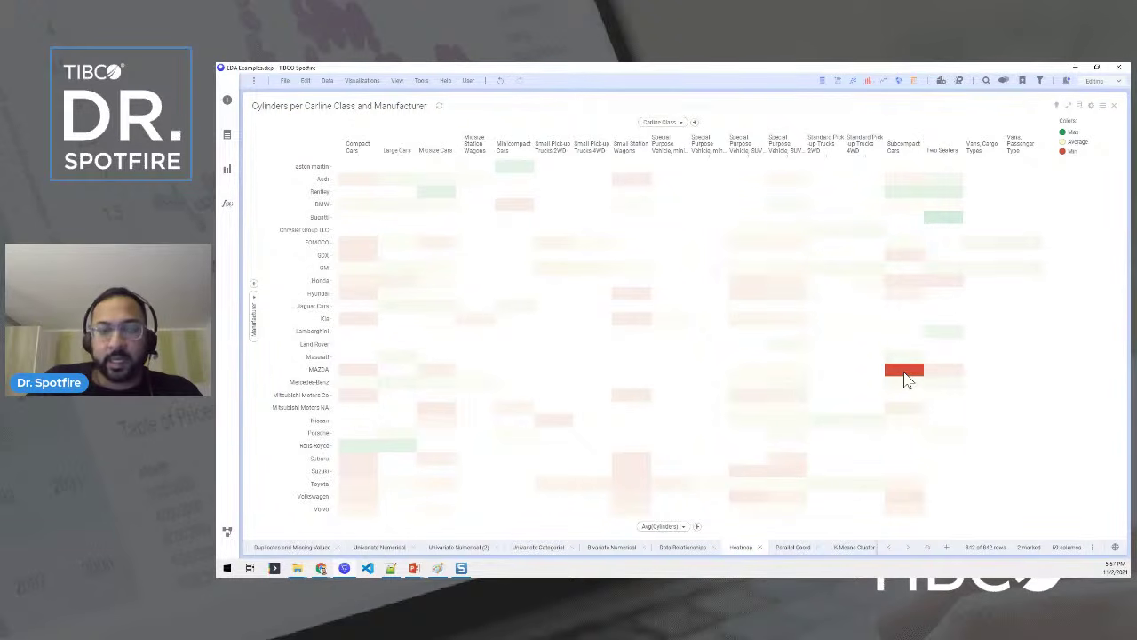
{"action": "left_click", "coordinate": [812, 347]}
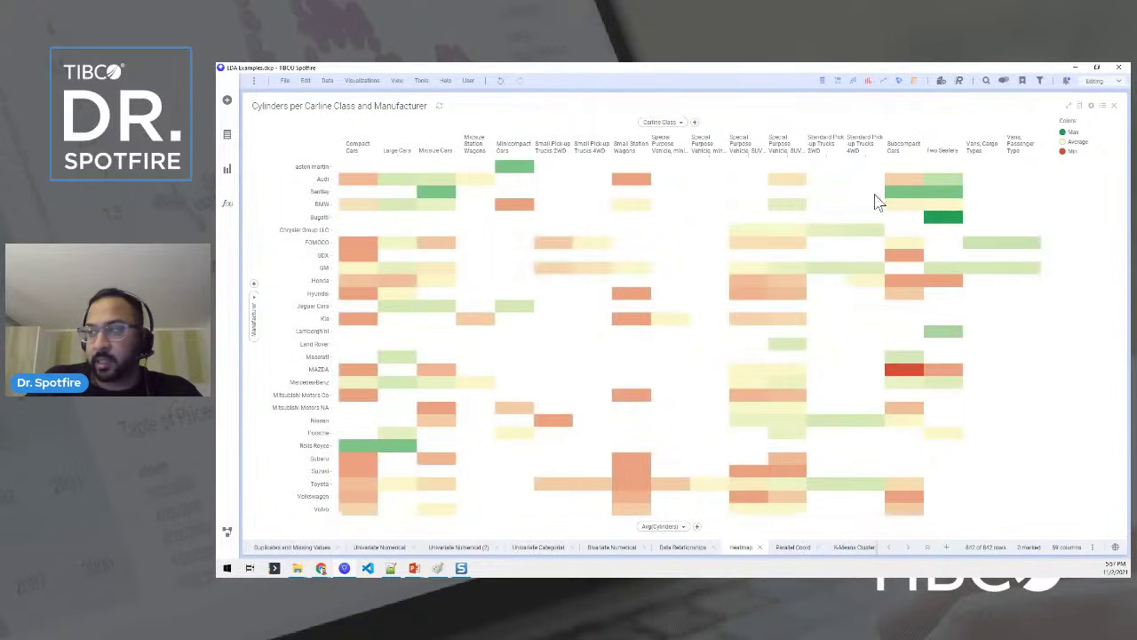
{"action": "left_click", "coordinate": [943, 217]}
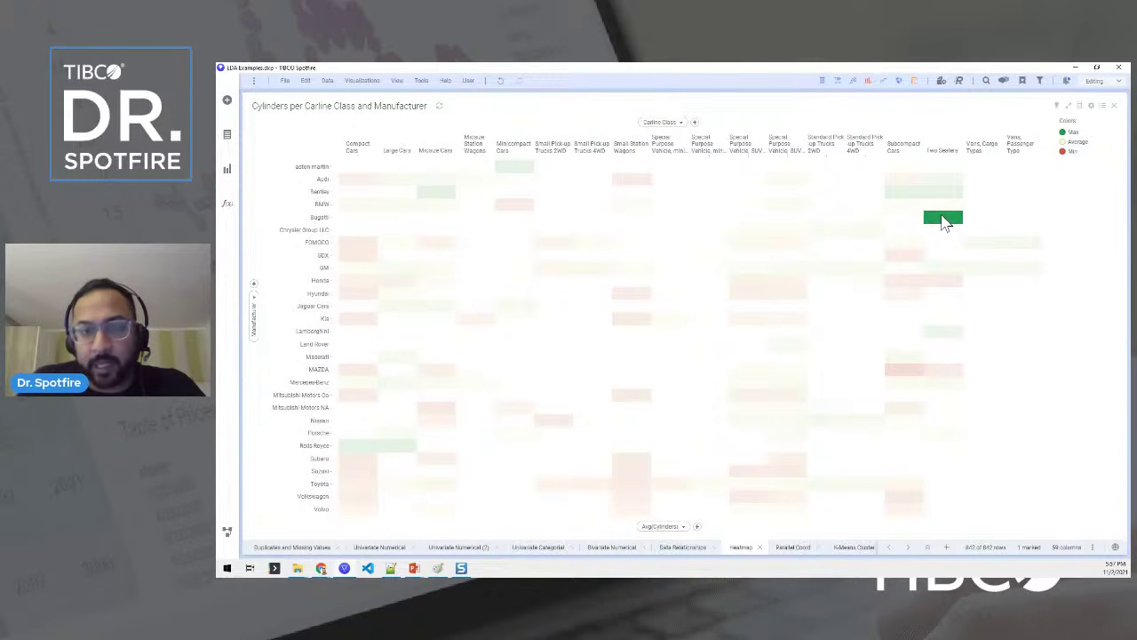
{"action": "left_click", "coordinate": [997, 220]}
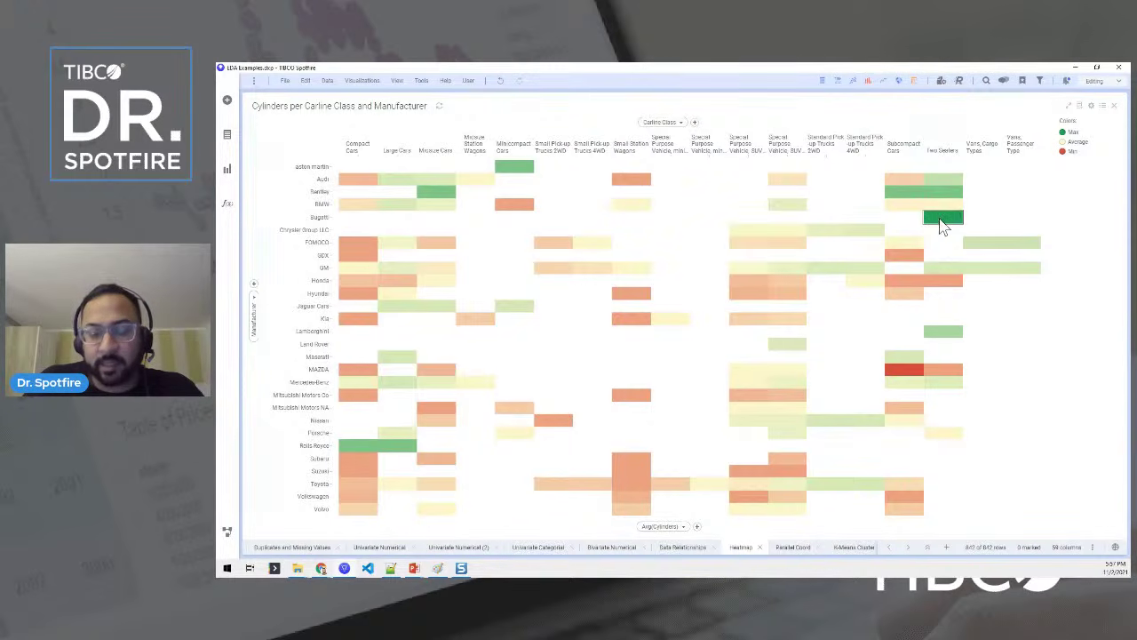
Step: Set the heatmap's cell values back to average Hwy Fuel Efficiency
{"action": "left_click", "coordinate": [663, 526]}
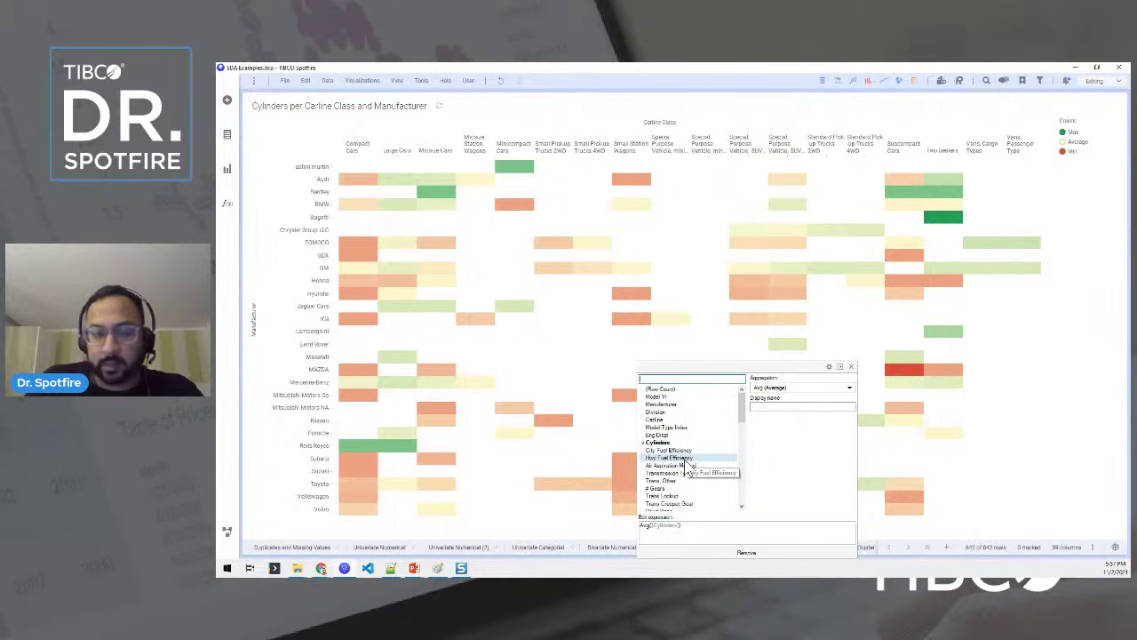
{"action": "left_click", "coordinate": [670, 457]}
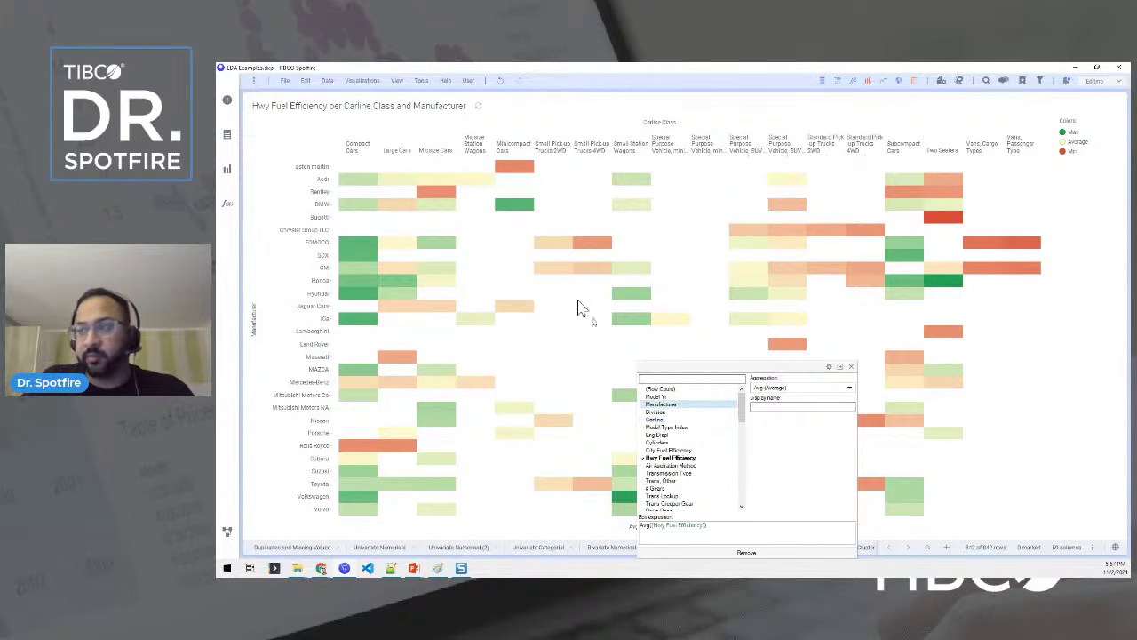
{"action": "left_click", "coordinate": [609, 195]}
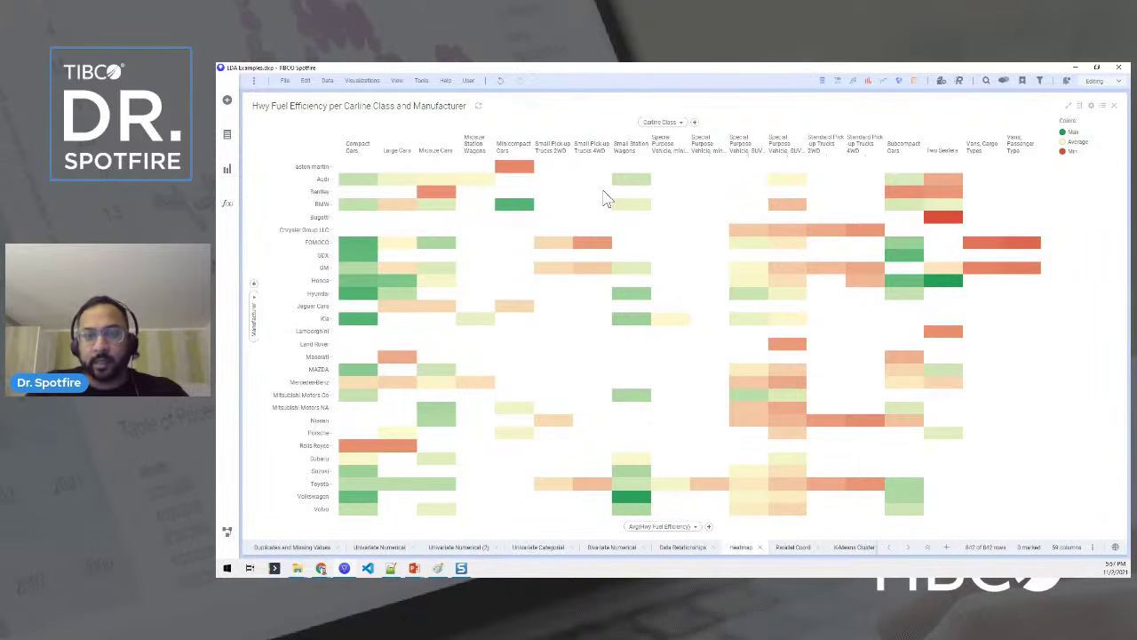
Step: In the Hwy Fuel Efficiency heatmap's Dendrograms properties, show the row dendrogram with calculated hierarchical clustering and update it
{"action": "right_click", "coordinate": [579, 187]}
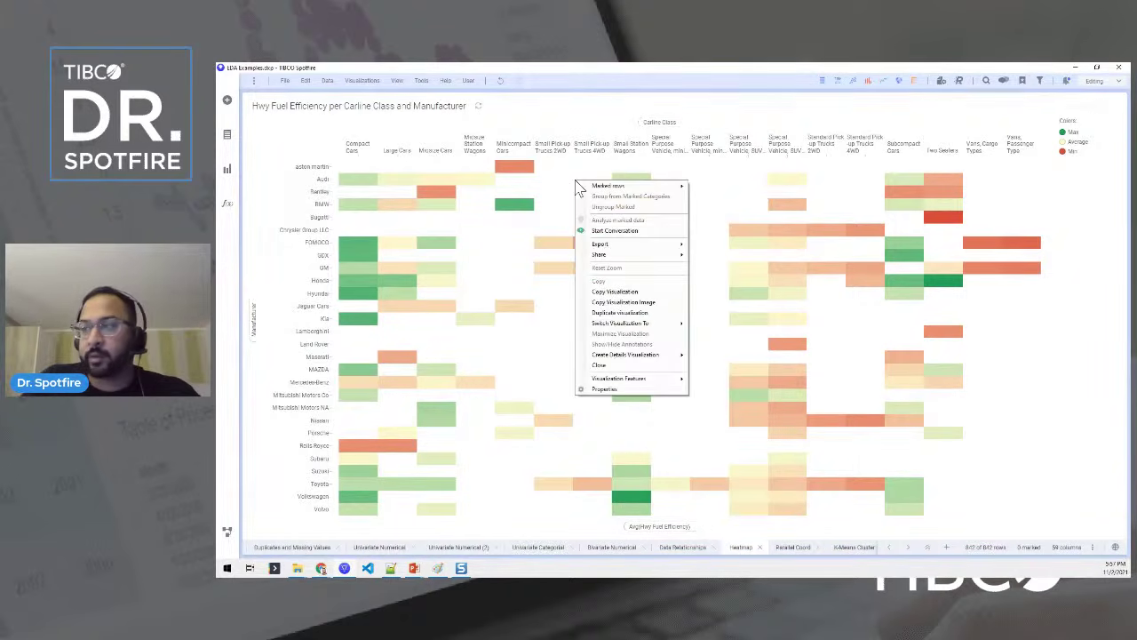
{"action": "left_click", "coordinate": [600, 390]}
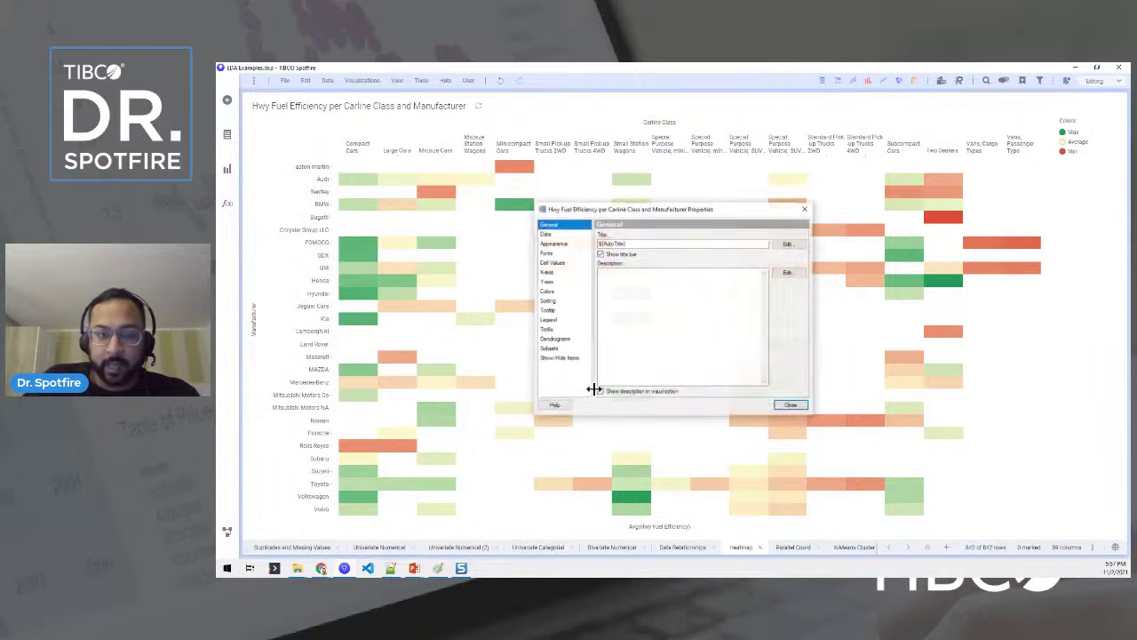
{"action": "left_click", "coordinate": [559, 338]}
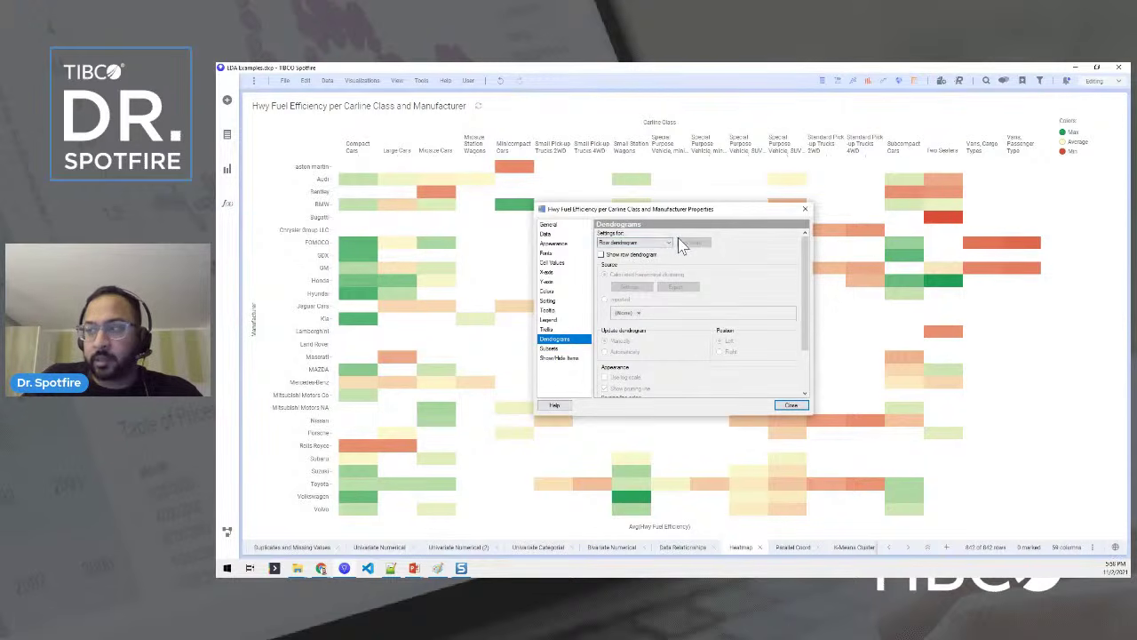
{"action": "left_click", "coordinate": [626, 255]}
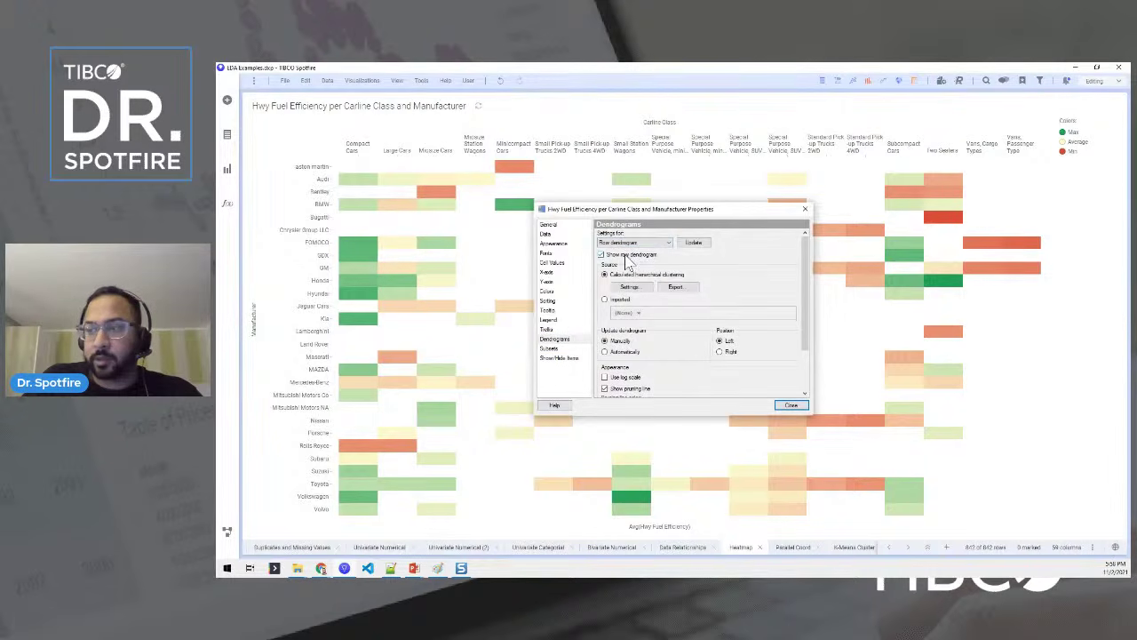
{"action": "left_click", "coordinate": [695, 243]}
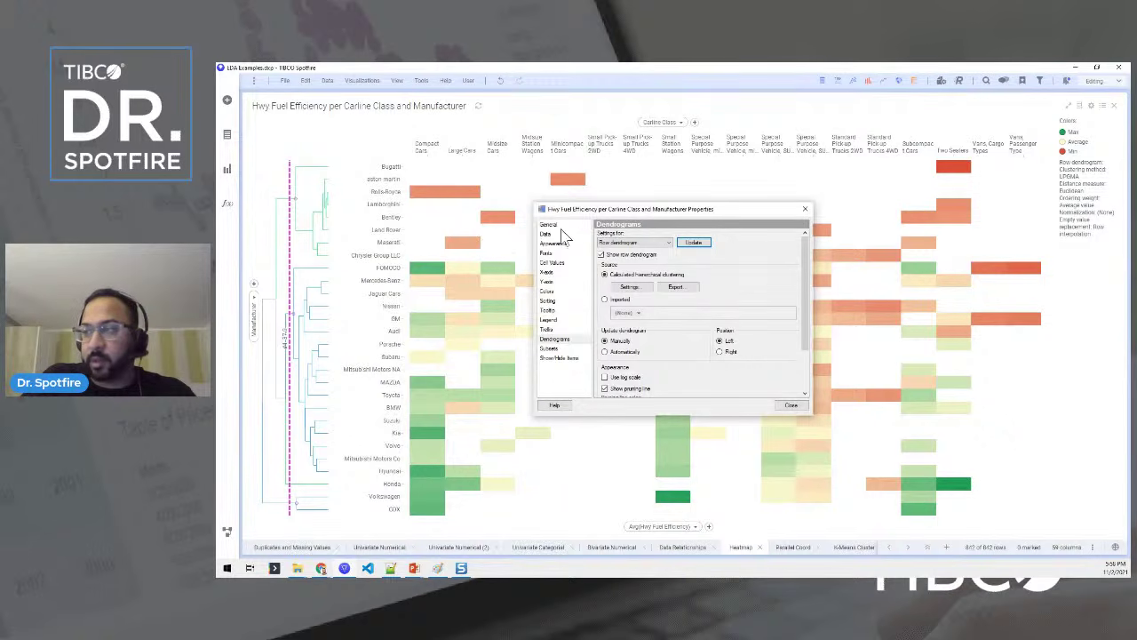
Step: Show the heatmap's column dendrogram with calculated hierarchical clustering, update it, check its clustering settings without changing them, and close the properties
{"action": "left_click", "coordinate": [613, 242]}
{"action": "left_click", "coordinate": [612, 258]}
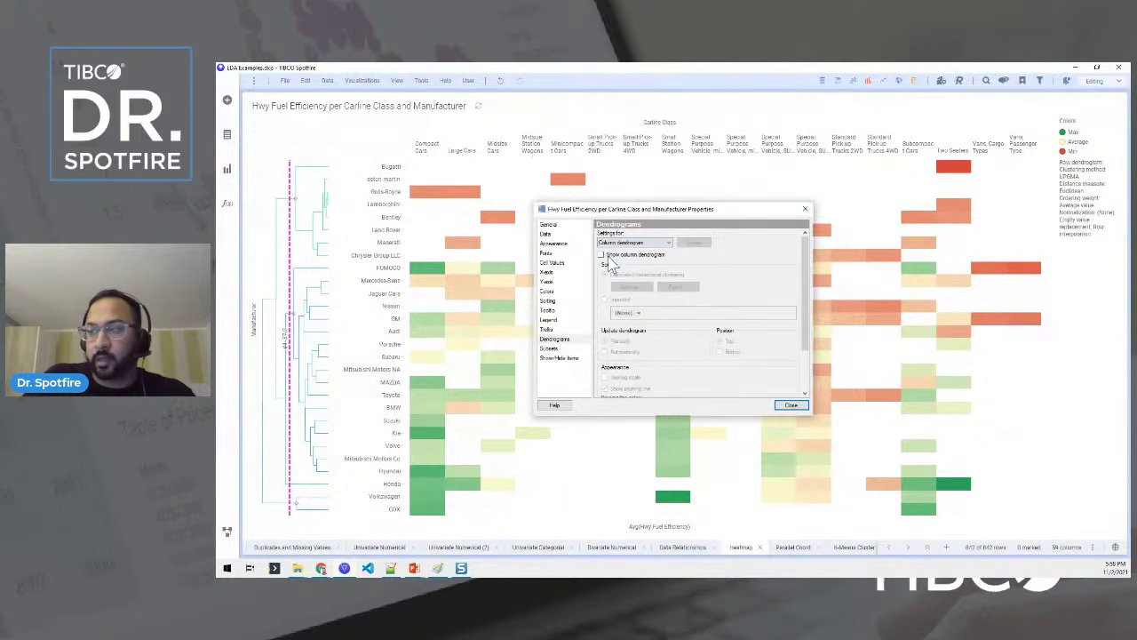
{"action": "left_click", "coordinate": [604, 254]}
{"action": "left_click", "coordinate": [694, 244]}
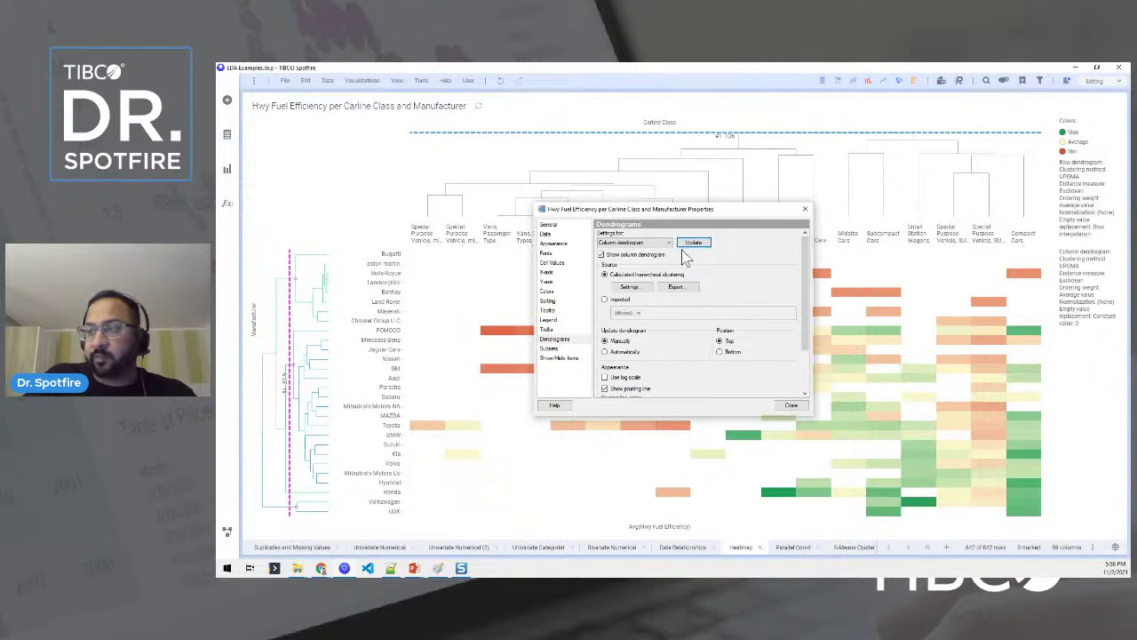
{"action": "left_click", "coordinate": [628, 288]}
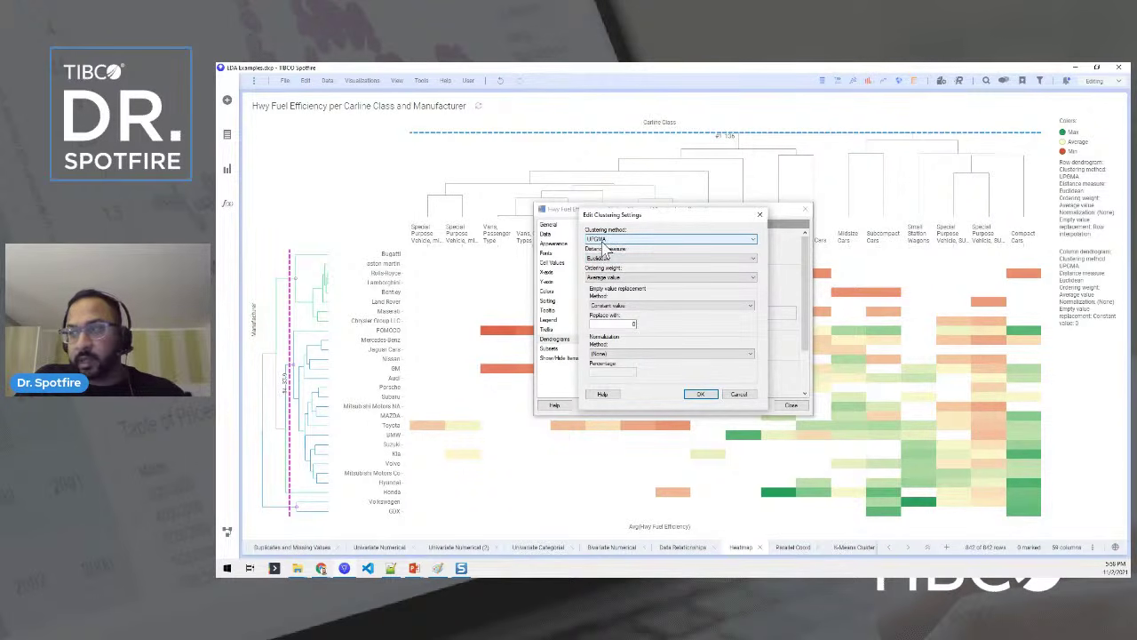
{"action": "left_click", "coordinate": [737, 393]}
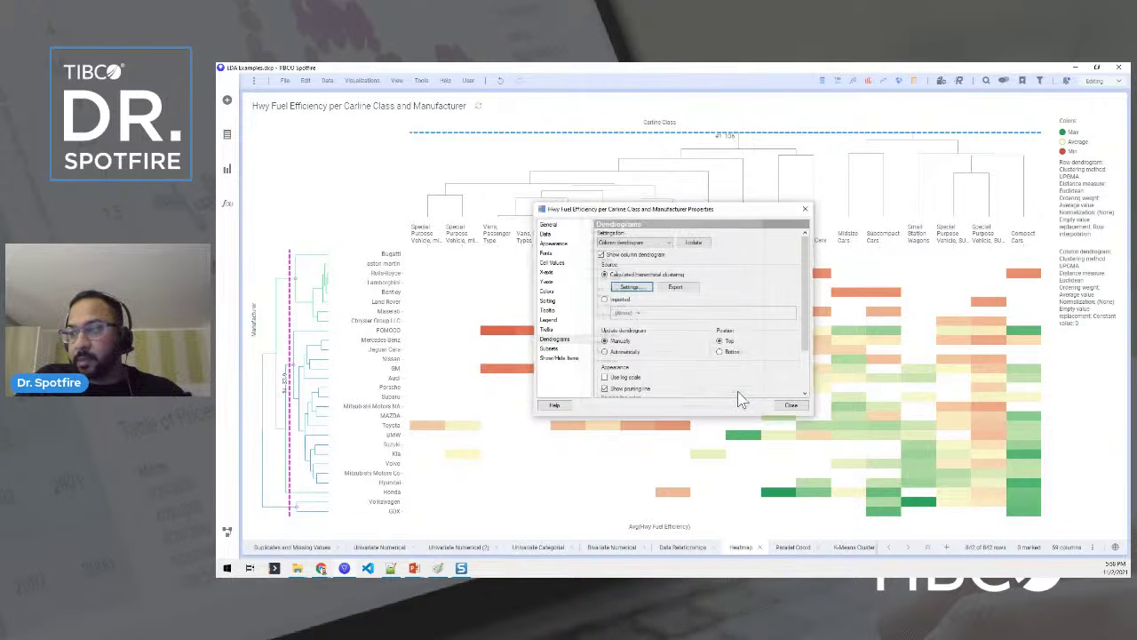
{"action": "left_click", "coordinate": [788, 406]}
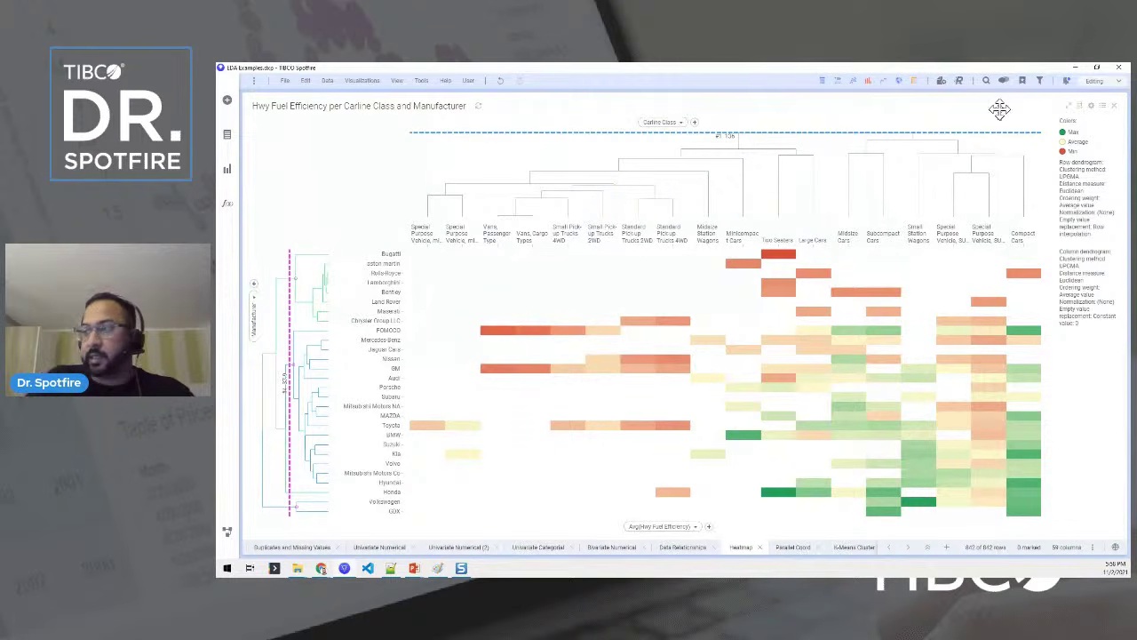
Step: In the row dendrogram, mark the Bugatti to Honda cluster, the whole tree and the Volkswagen and GDX cluster in turn, and clear the marking
{"action": "left_click", "coordinate": [308, 256]}
{"action": "left_click", "coordinate": [315, 271]}
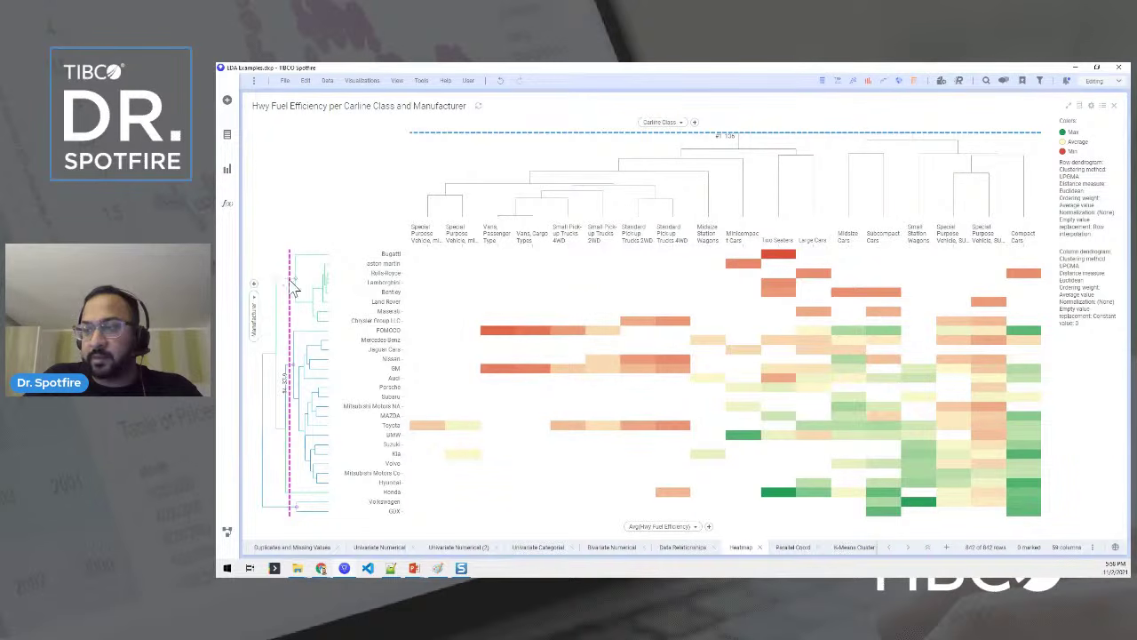
{"action": "left_click", "coordinate": [284, 281]}
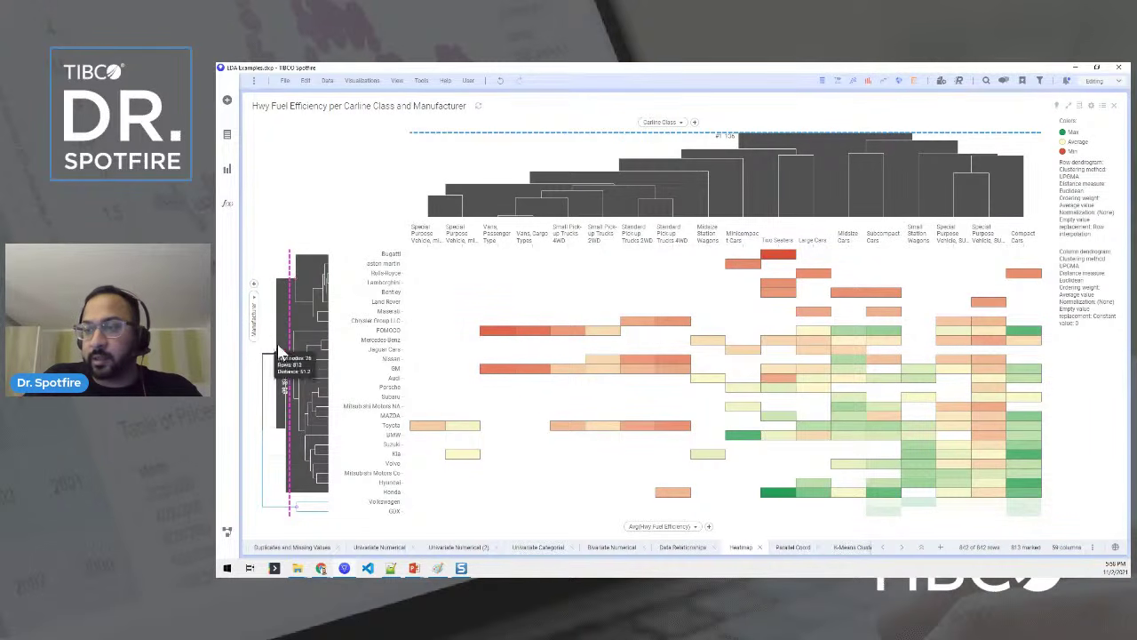
{"action": "mouse_move", "coordinate": [268, 378]}
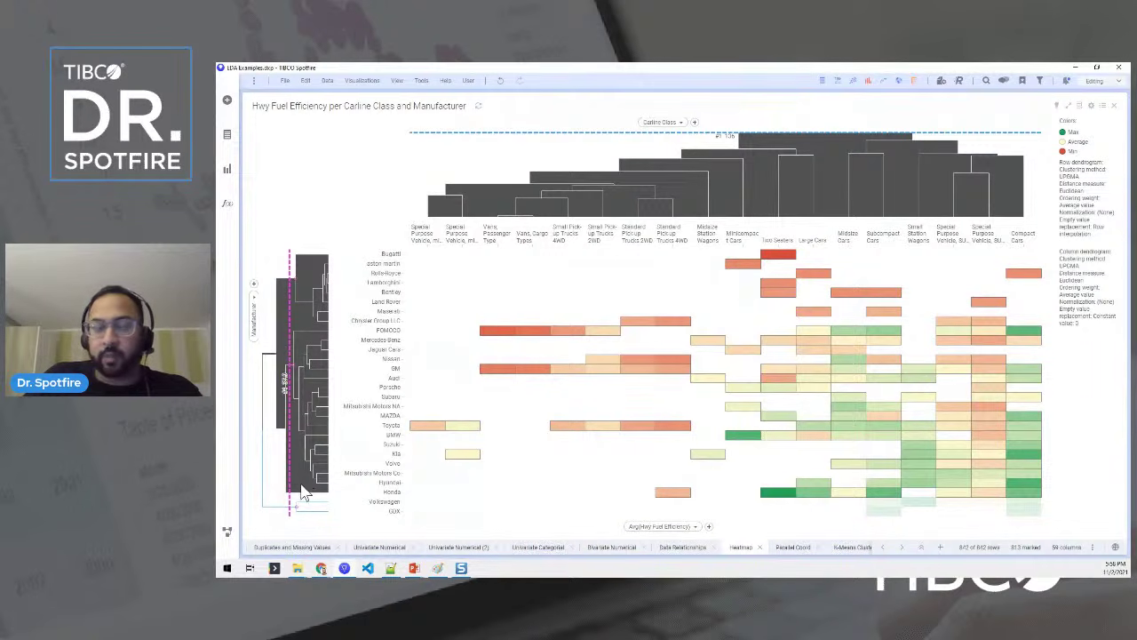
{"action": "left_click", "coordinate": [272, 514]}
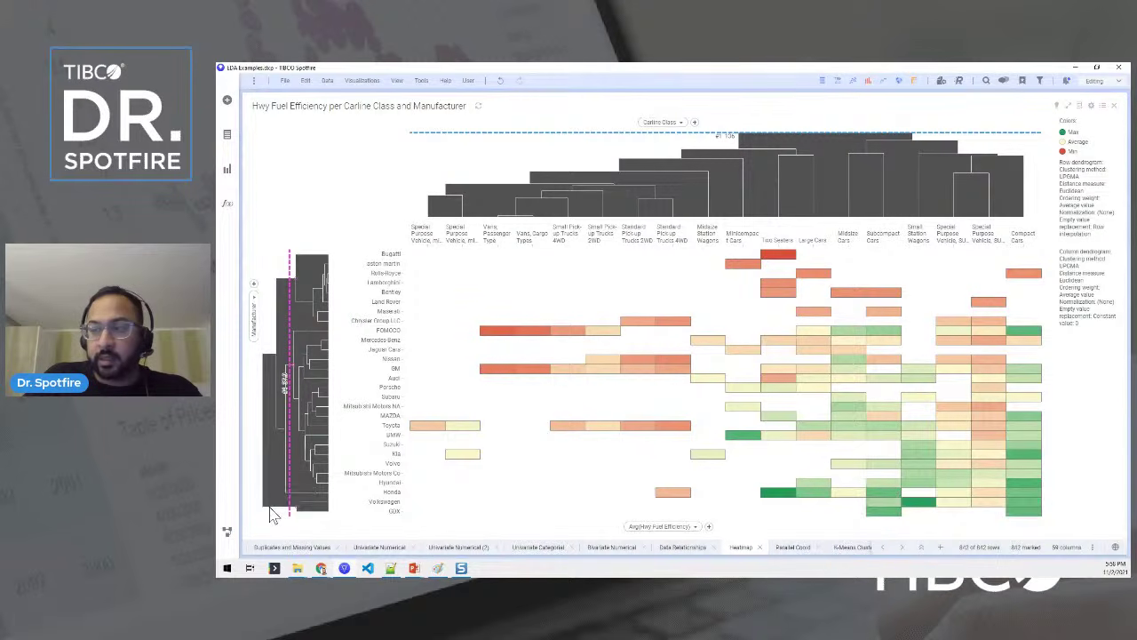
{"action": "left_click", "coordinate": [321, 512]}
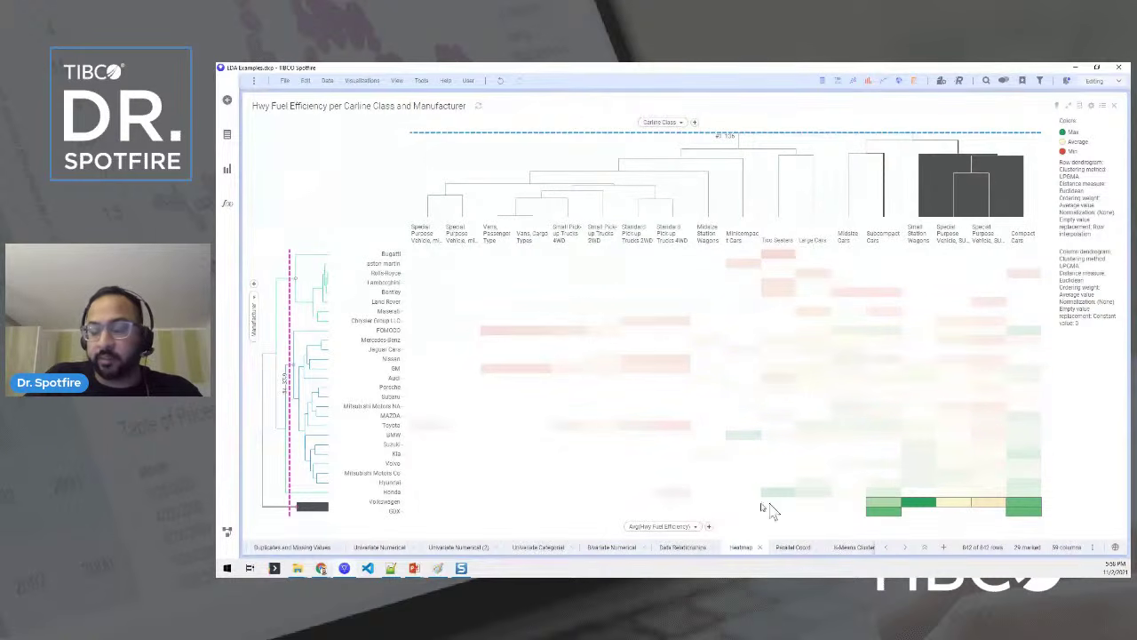
{"action": "mouse_move", "coordinate": [933, 500]}
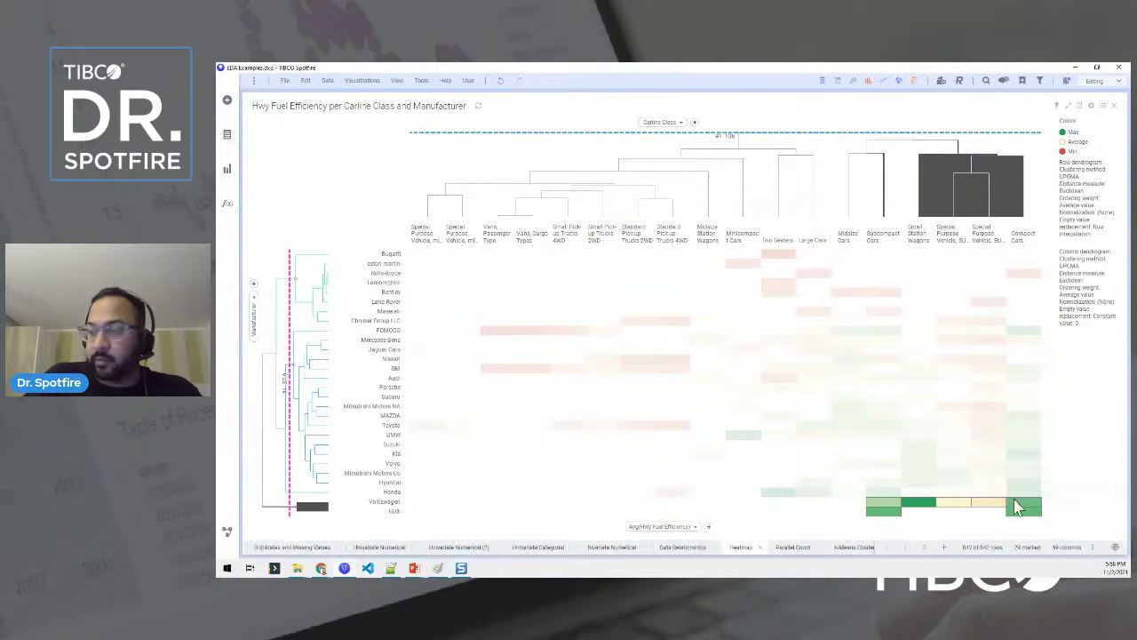
{"action": "mouse_move", "coordinate": [1028, 509]}
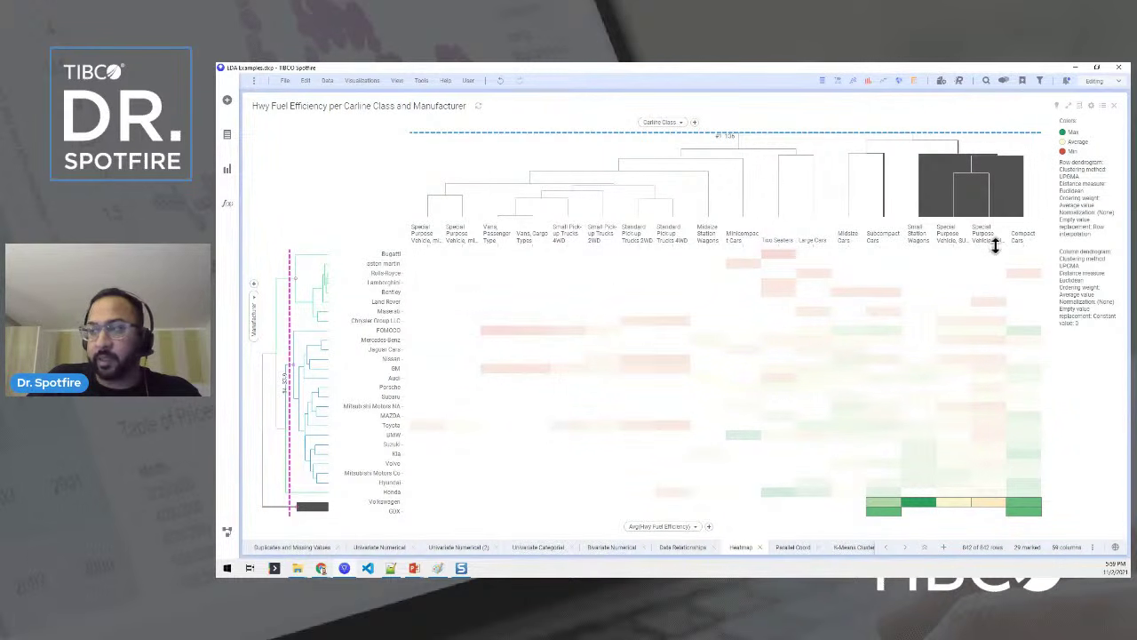
{"action": "left_click", "coordinate": [613, 288]}
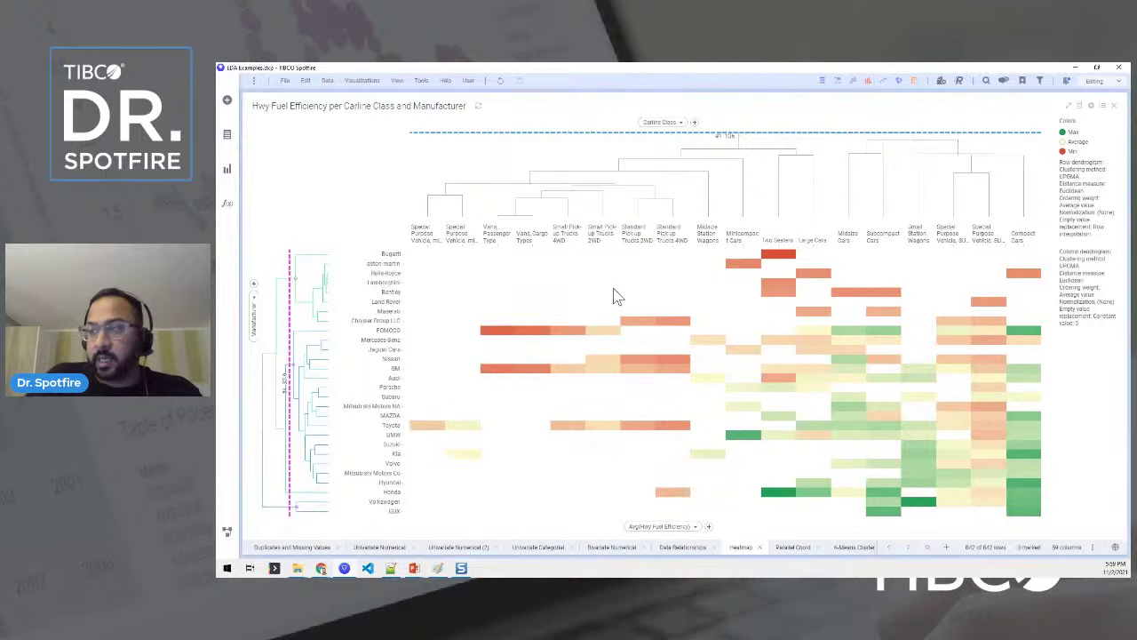
Step: Mark the row dendrogram's Bugatti to Honda and FOMOCO to Honda clusters in turn, finishing with the Bugatti to Chrysler Group LLC cluster
{"action": "left_click", "coordinate": [283, 295]}
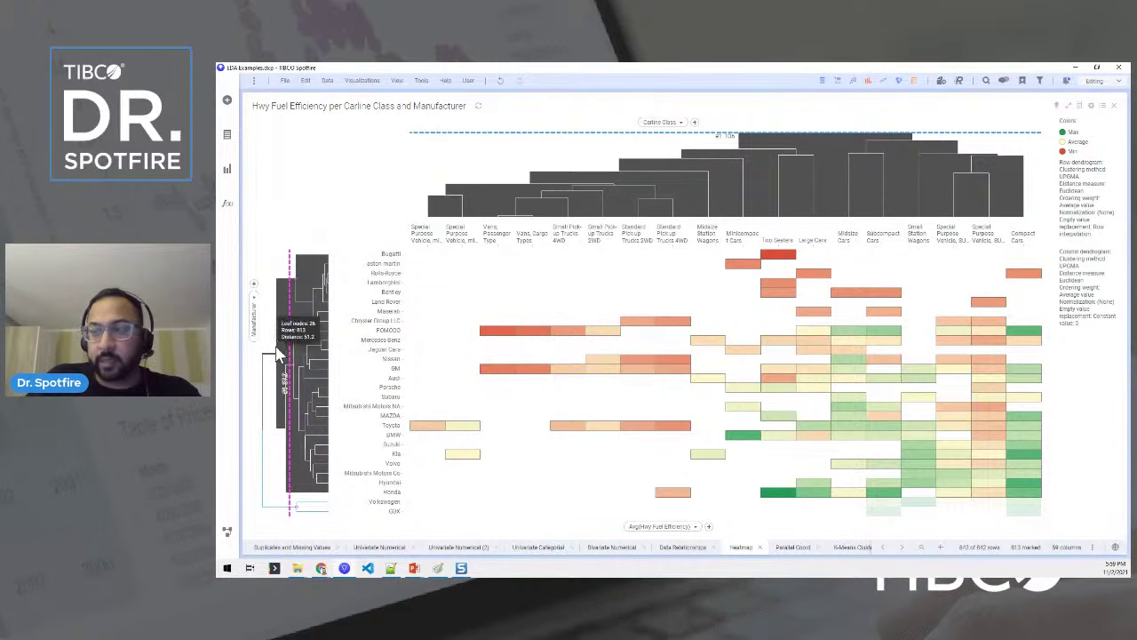
{"action": "left_click", "coordinate": [284, 433]}
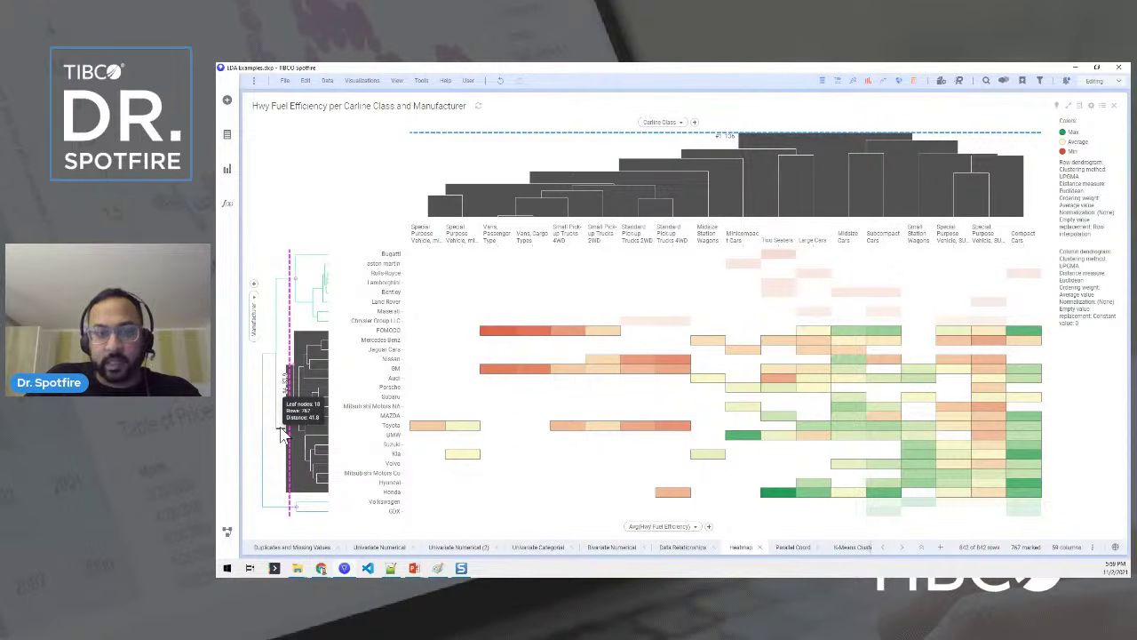
{"action": "left_click", "coordinate": [283, 281]}
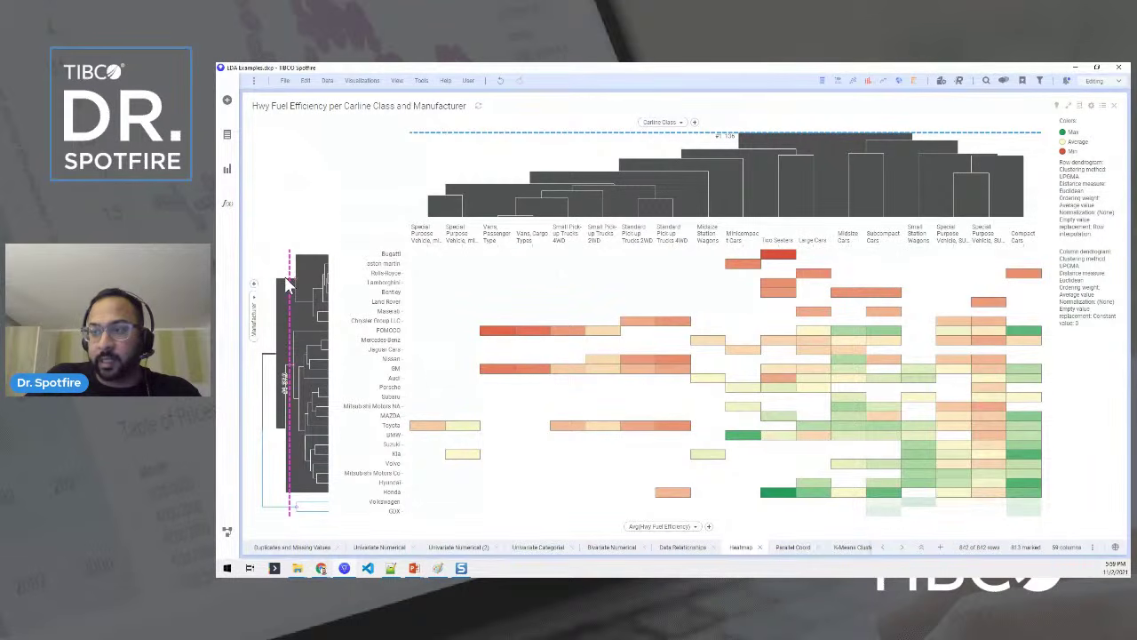
{"action": "left_click", "coordinate": [288, 282]}
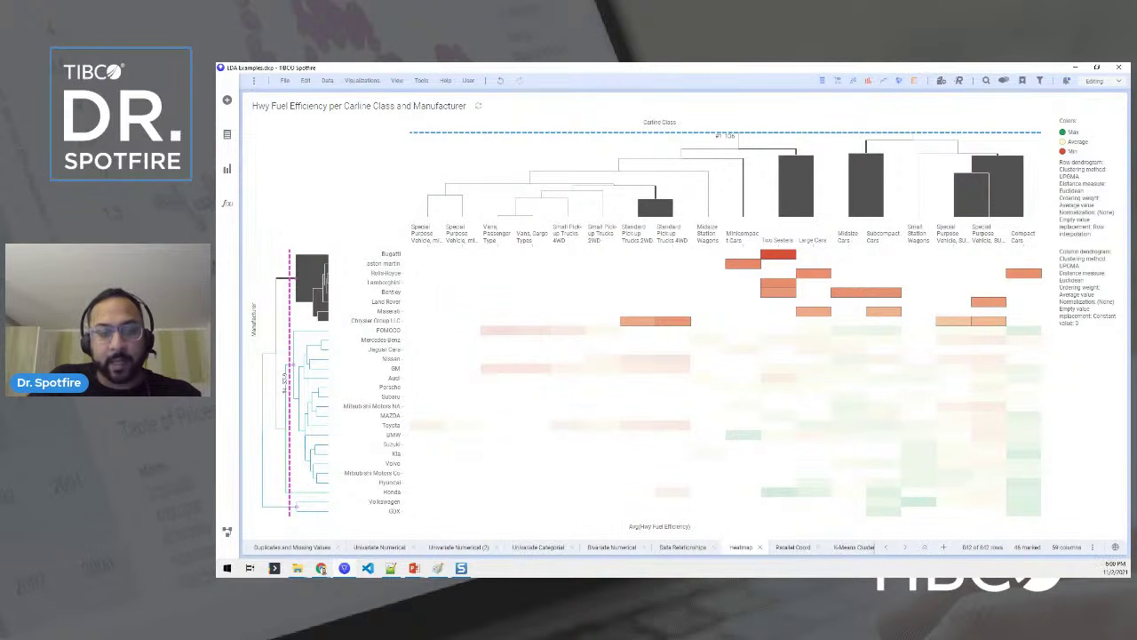
Step: Switch to the slide show and advance to the Hierarchical Clustering Similarity Calculations slide
{"action": "key", "text": "alt+Tab"}
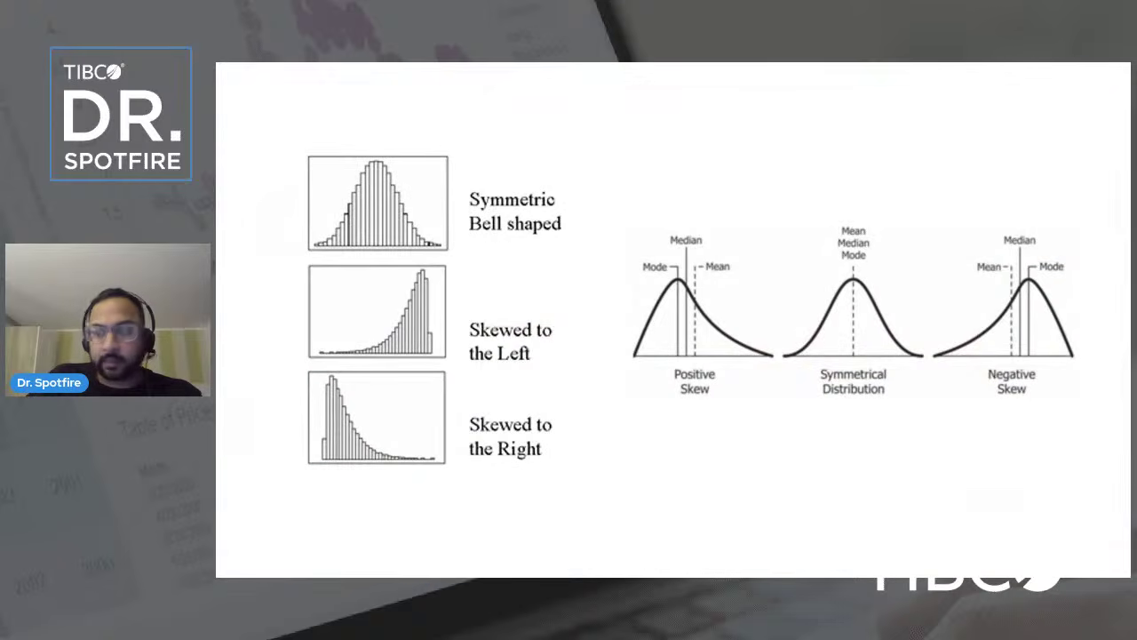
{"action": "key", "text": "Right"}
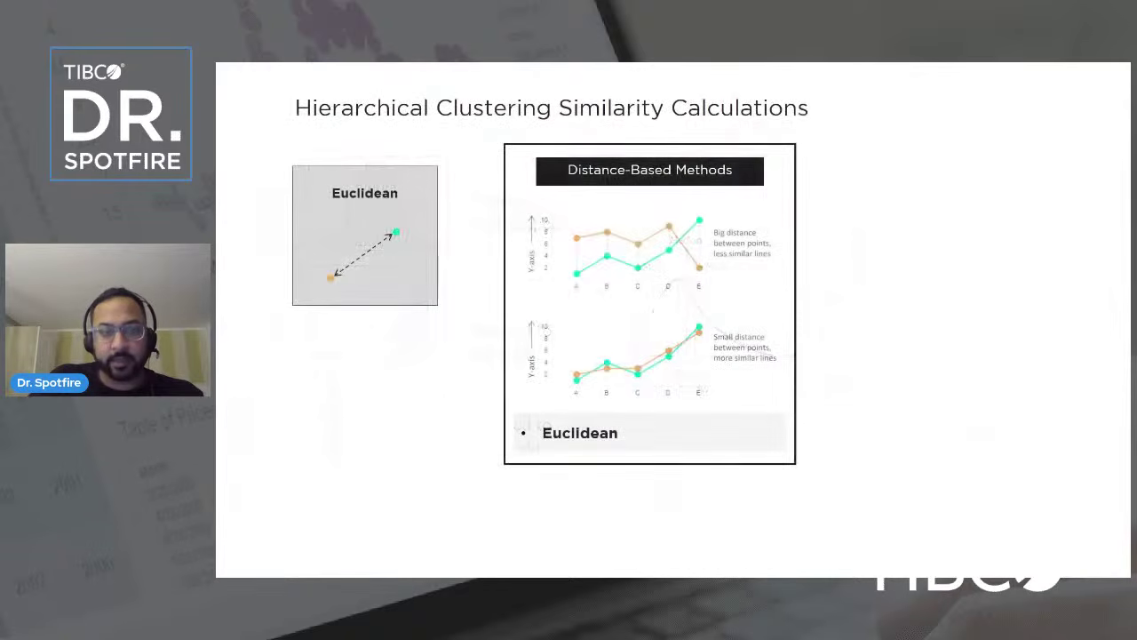
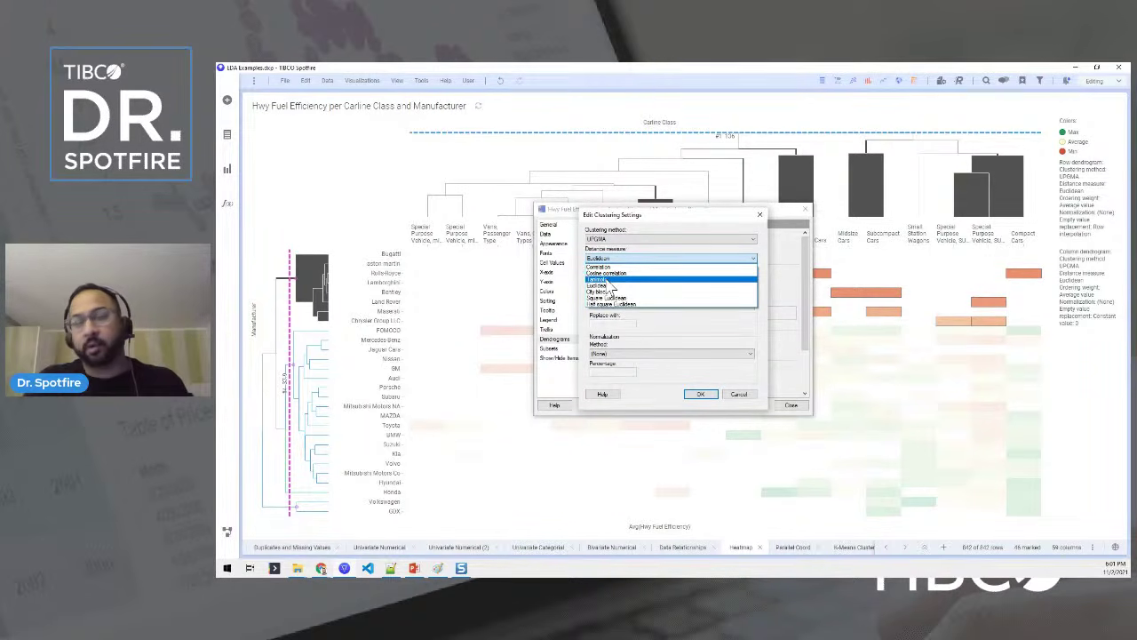
Step: Examine the row dendrogram's distance measure and empty value replacement options in the clustering settings, cancel without changes, and close the properties
{"action": "left_click", "coordinate": [610, 285]}
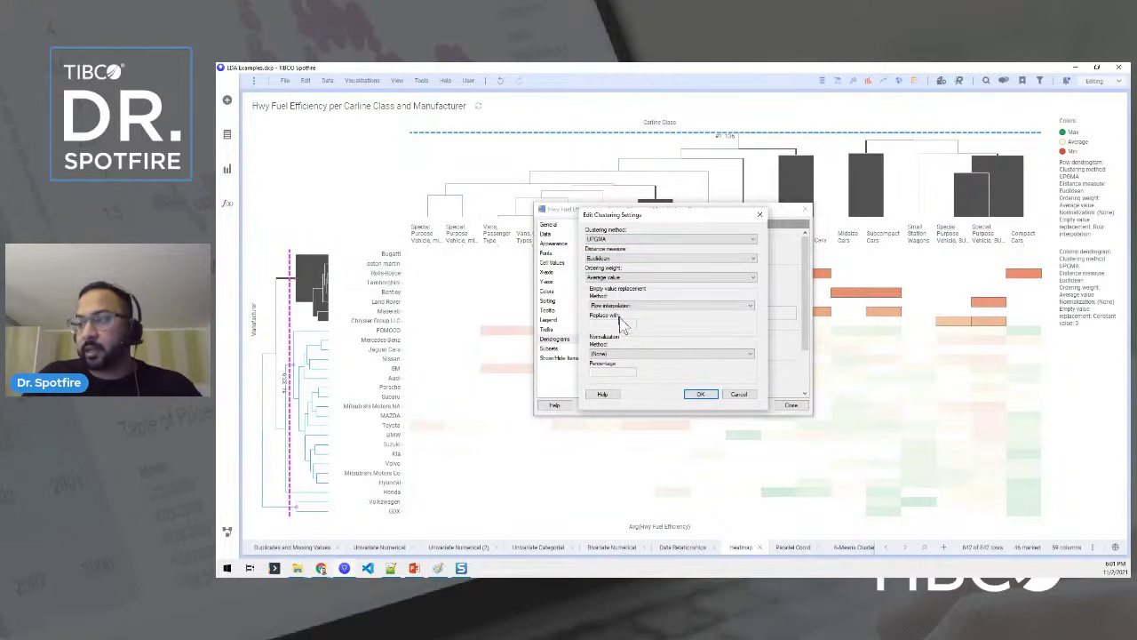
{"action": "left_click", "coordinate": [739, 393]}
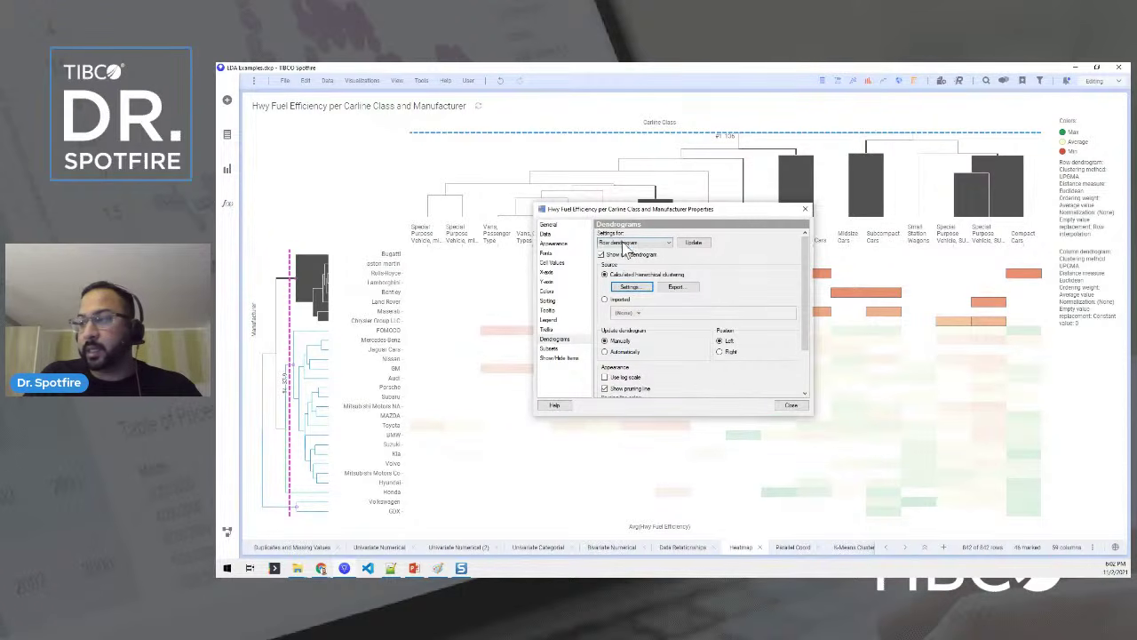
{"action": "left_click", "coordinate": [632, 242]}
{"action": "left_click", "coordinate": [622, 252]}
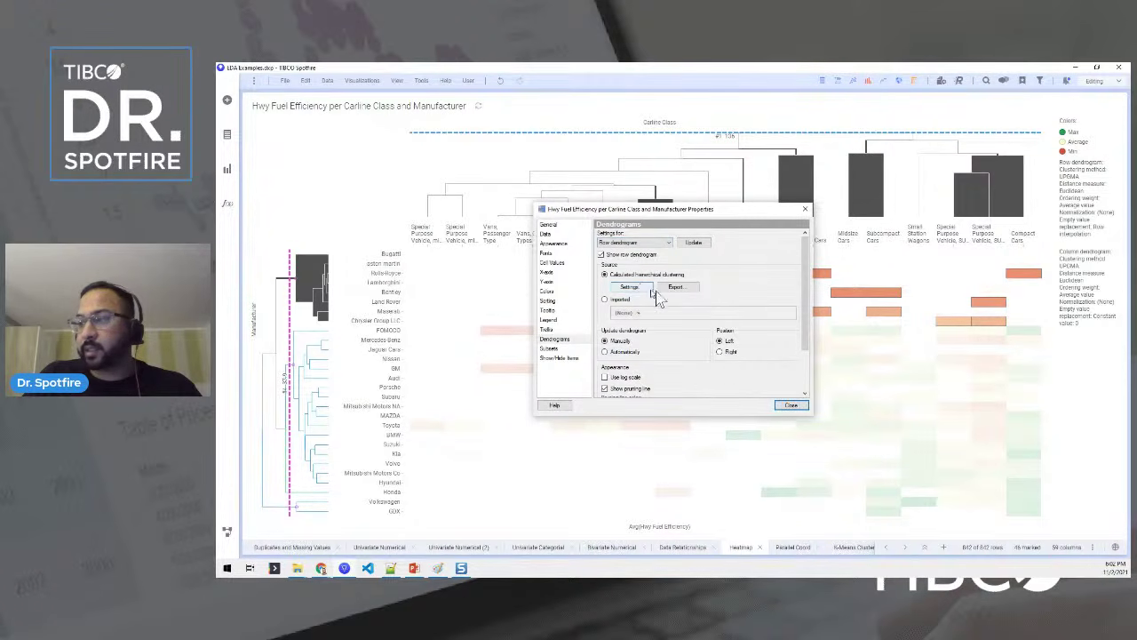
{"action": "left_click", "coordinate": [632, 287]}
{"action": "left_click", "coordinate": [630, 305]}
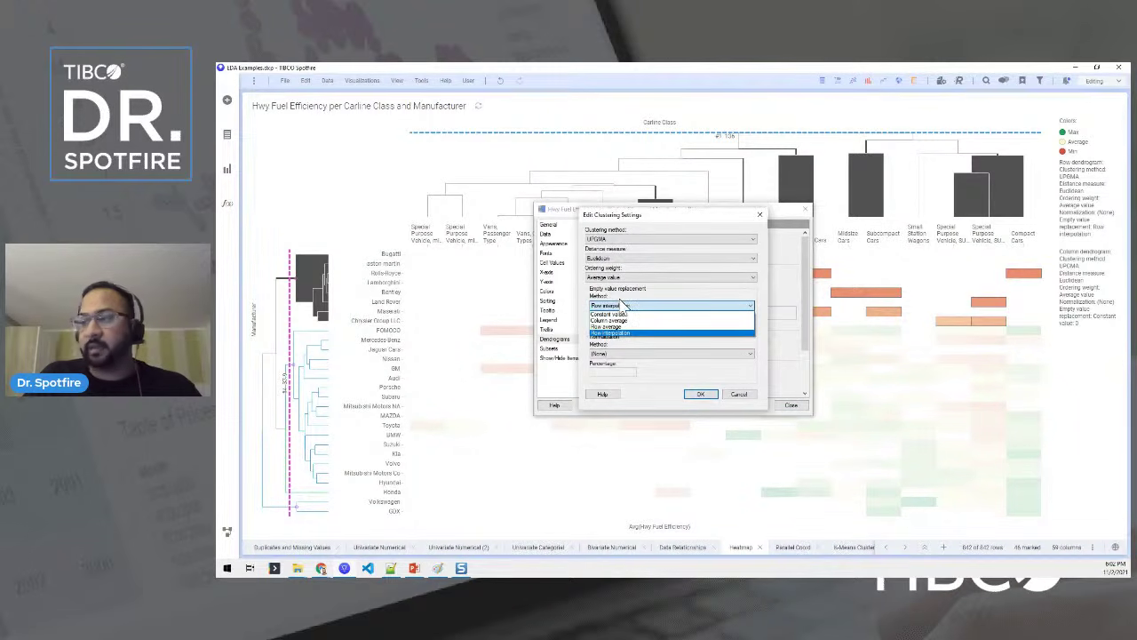
{"action": "left_click", "coordinate": [626, 304]}
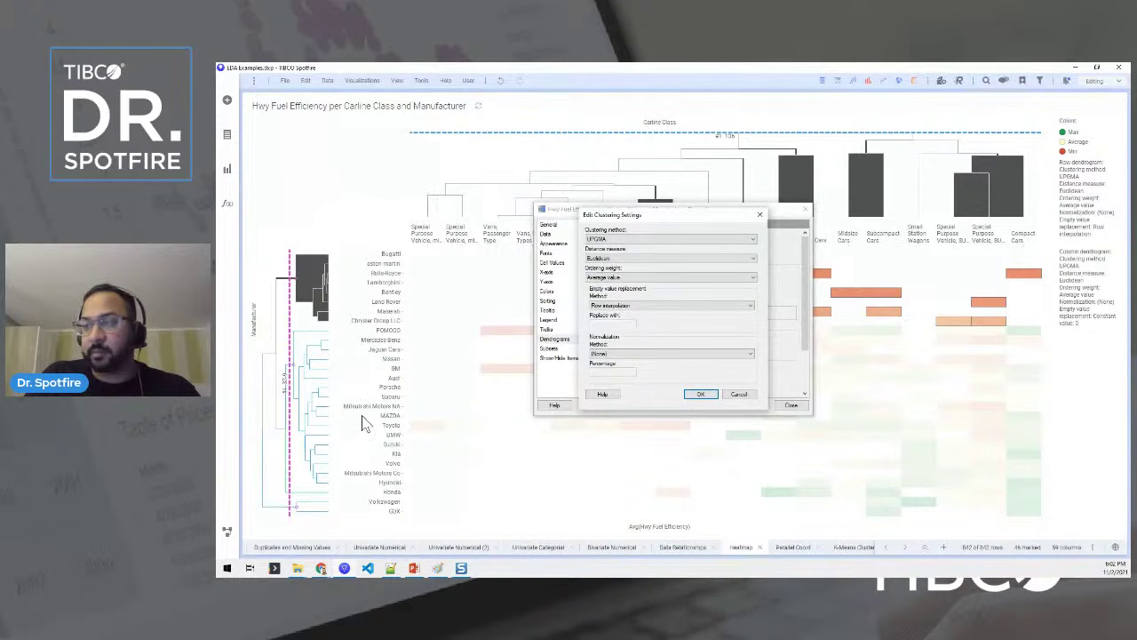
{"action": "left_click", "coordinate": [609, 307]}
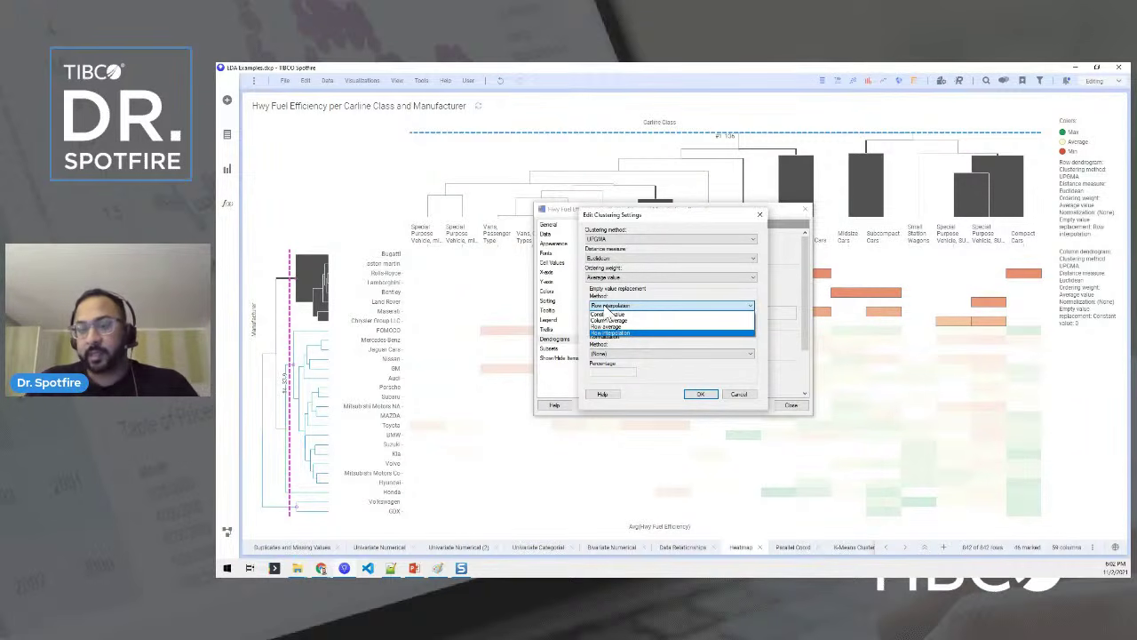
{"action": "left_click", "coordinate": [738, 397]}
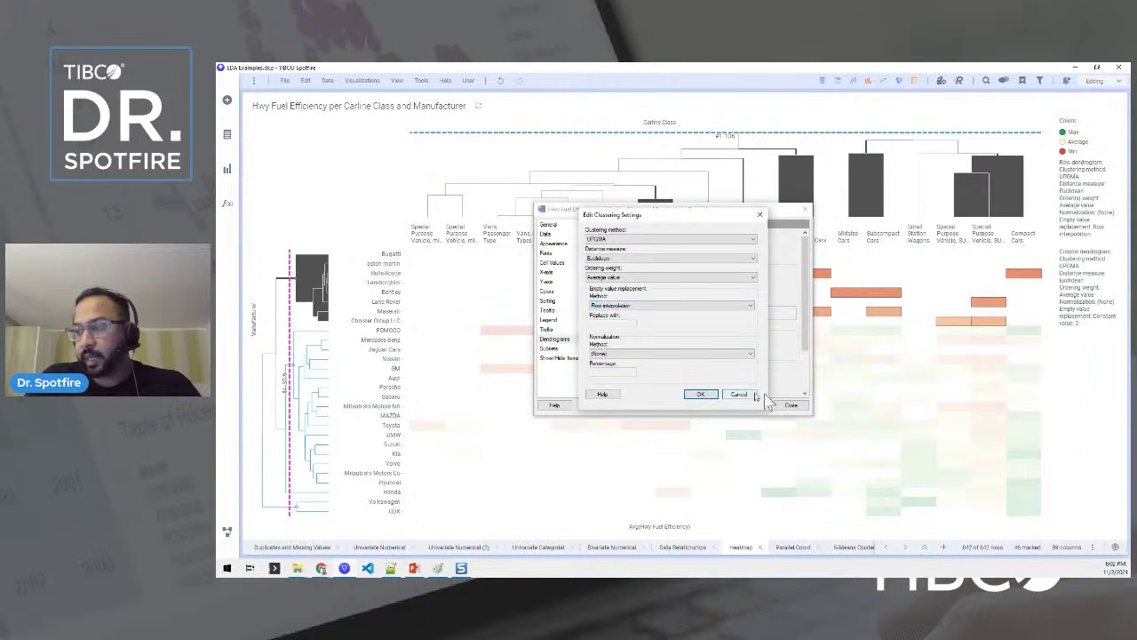
{"action": "left_click", "coordinate": [741, 393]}
{"action": "left_click", "coordinate": [790, 405]}
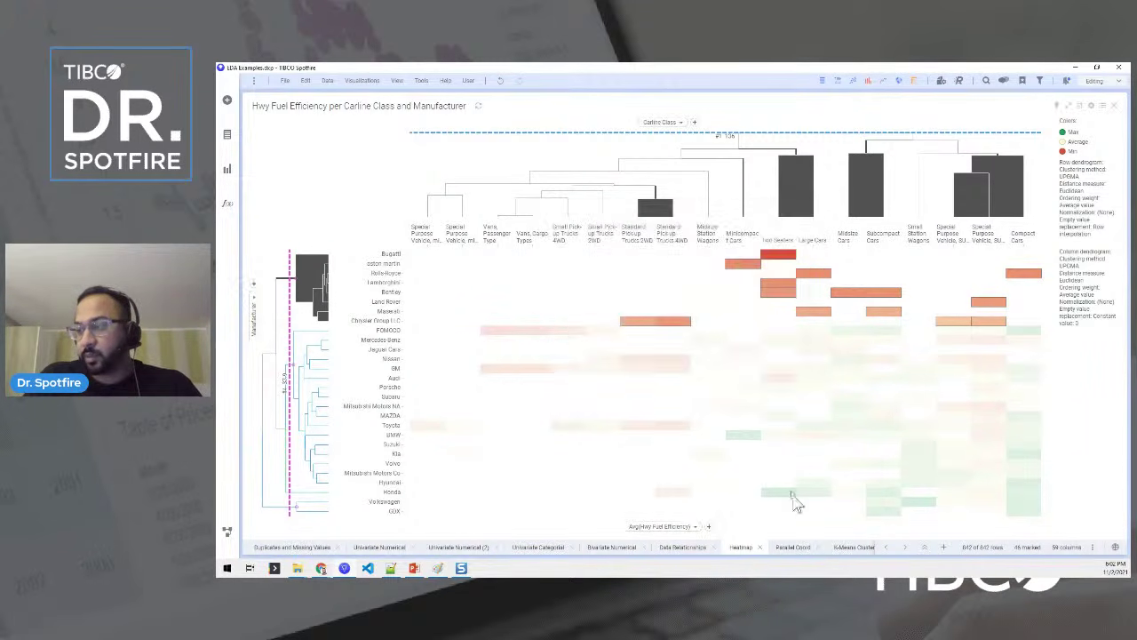
Step: Open the Parallel Coord page, close the spider chart, and clear the marking in the parallel coordinate plot
{"action": "left_click", "coordinate": [793, 548]}
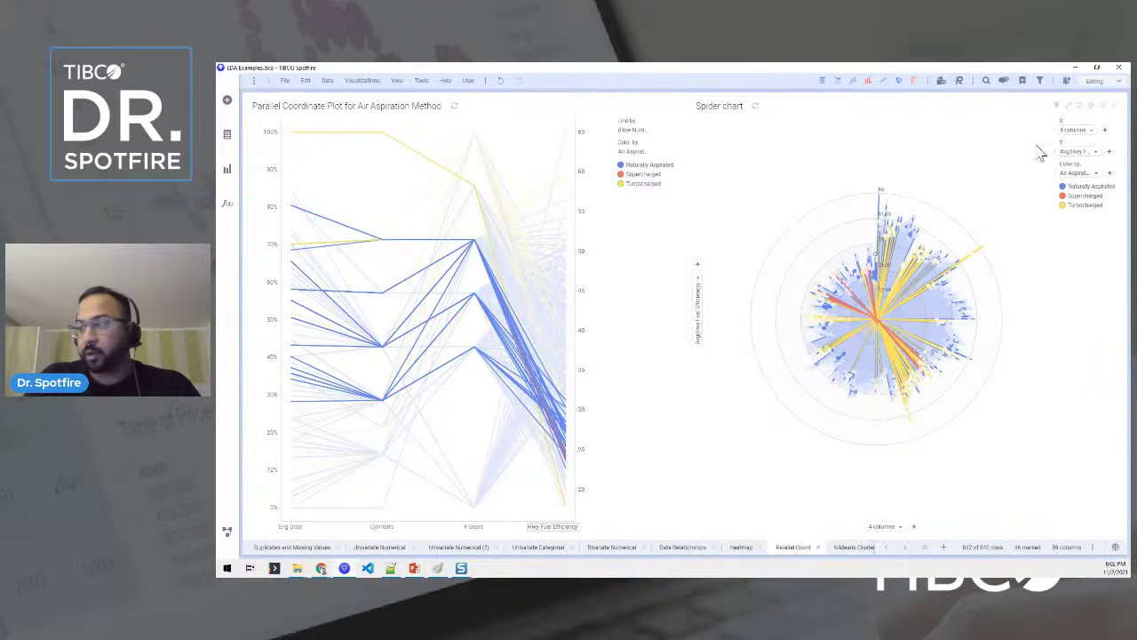
{"action": "left_click", "coordinate": [1113, 106]}
{"action": "left_click", "coordinate": [522, 335]}
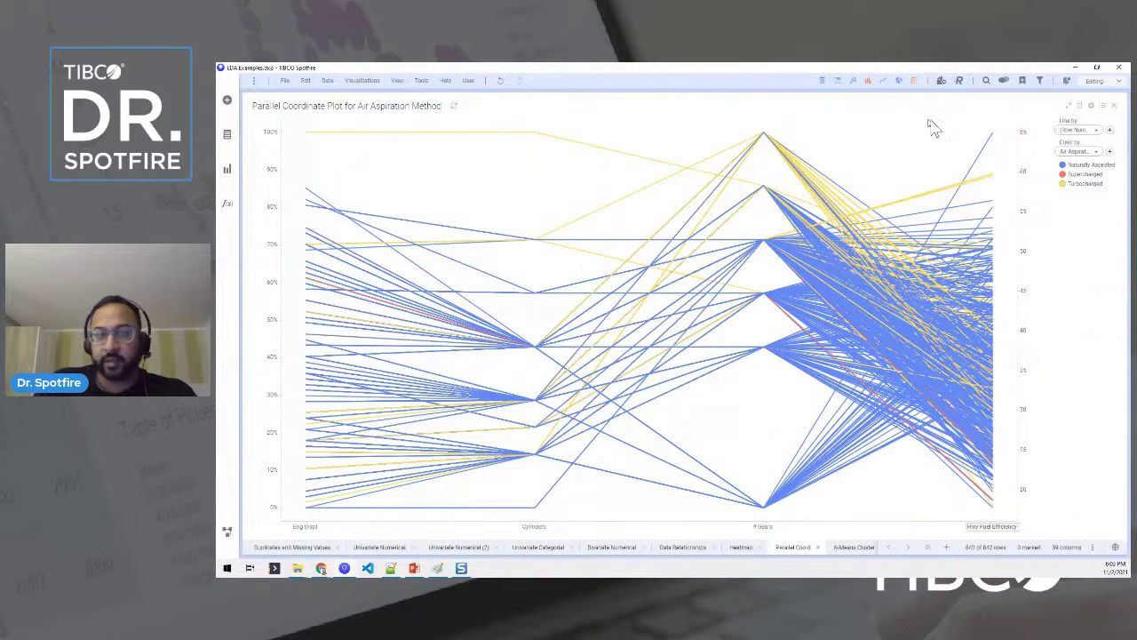
Step: In the parallel coordinate plot, mark the lines with the highest Hwy Fuel Efficiency, clear them, and mark the lines at the axis's low end
{"action": "left_click_drag", "start_coordinate": [925, 118], "coordinate": [1019, 263]}
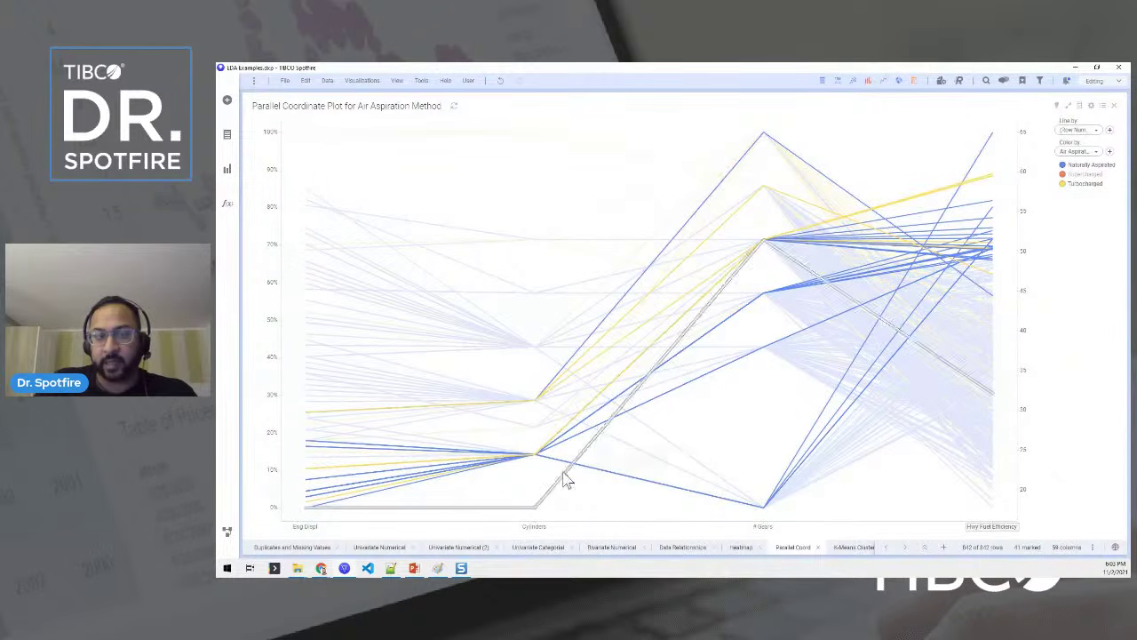
{"action": "mouse_move", "coordinate": [540, 458]}
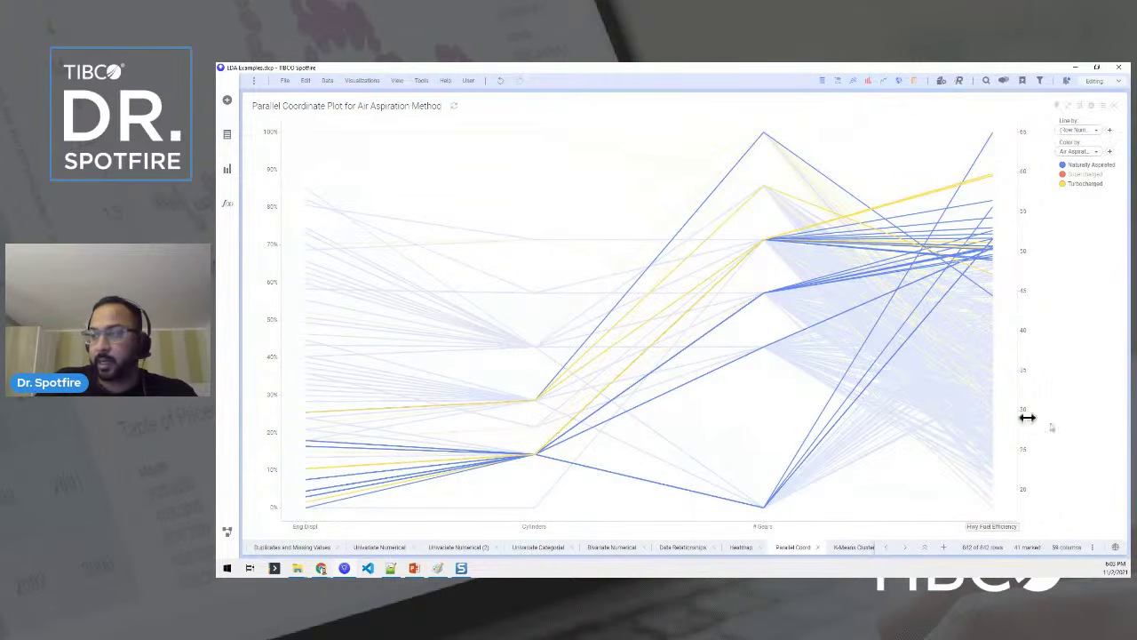
{"action": "left_click", "coordinate": [977, 517]}
{"action": "left_click_drag", "start_coordinate": [999, 512], "coordinate": [931, 336]}
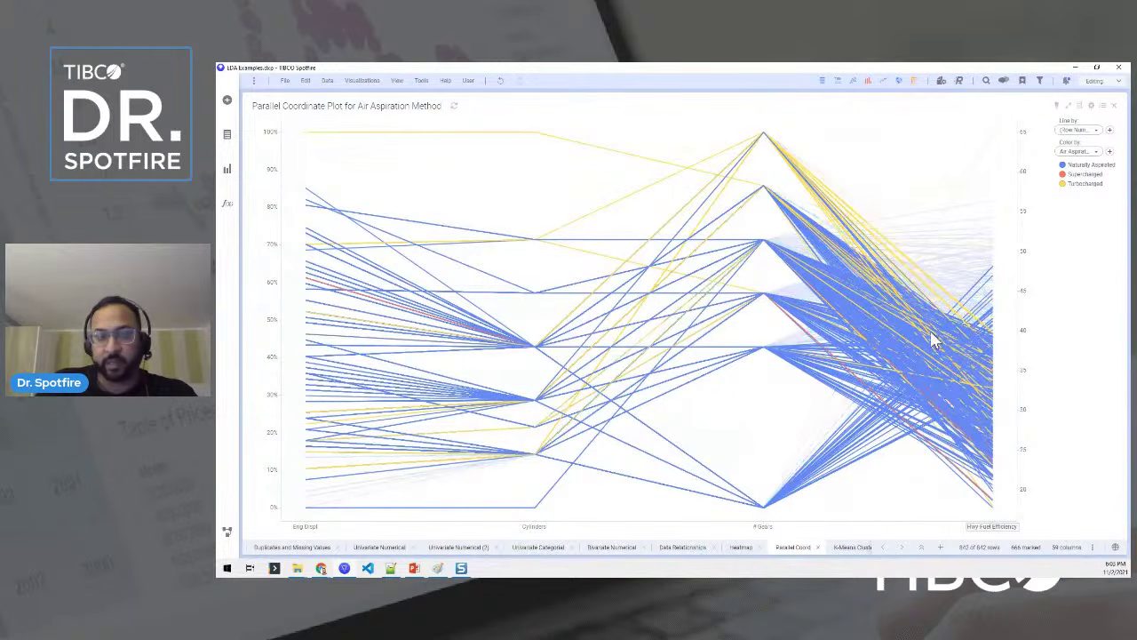
{"action": "left_click", "coordinate": [1000, 524]}
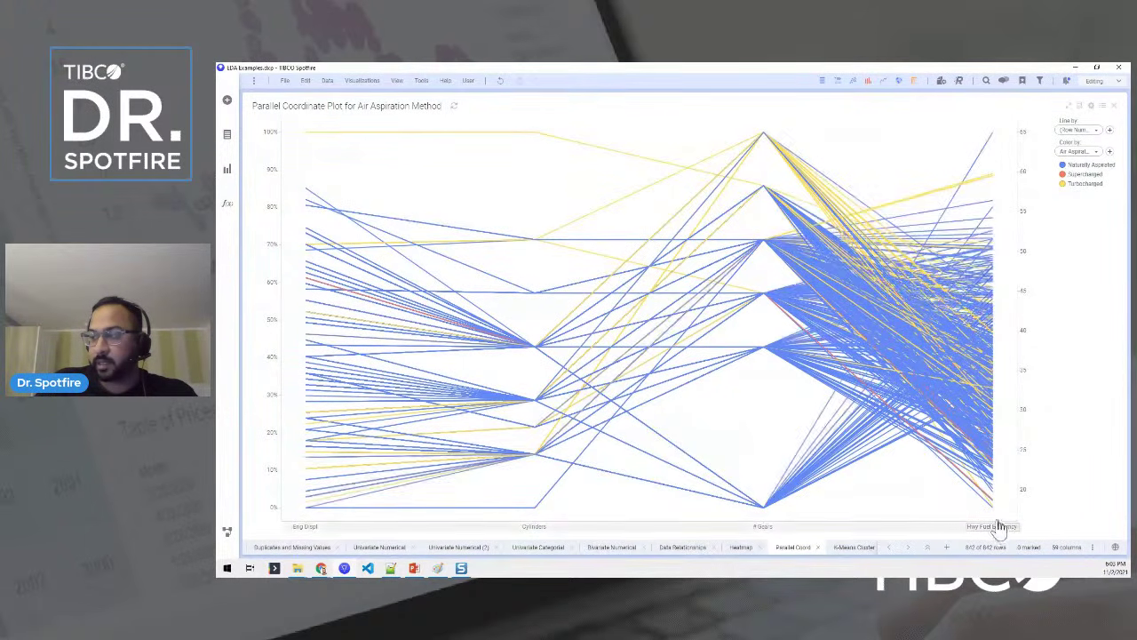
{"action": "left_click_drag", "start_coordinate": [999, 523], "coordinate": [960, 433]}
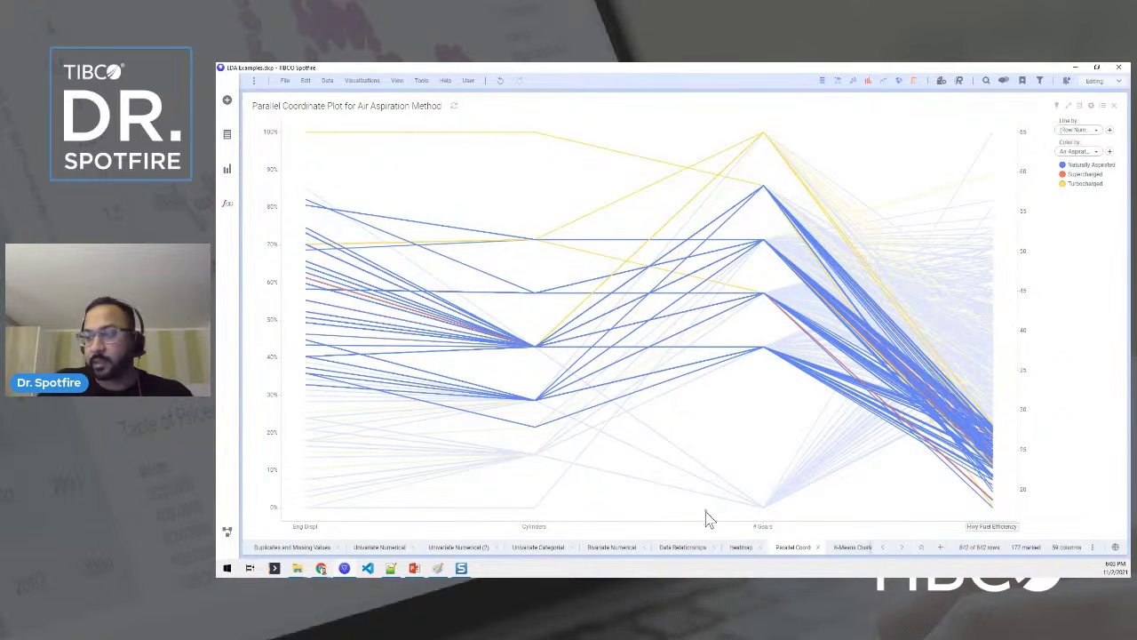
Step: Add the Transmission Type column to the parallel coordinate plot through its column properties and close the properties
{"action": "right_click", "coordinate": [743, 409]}
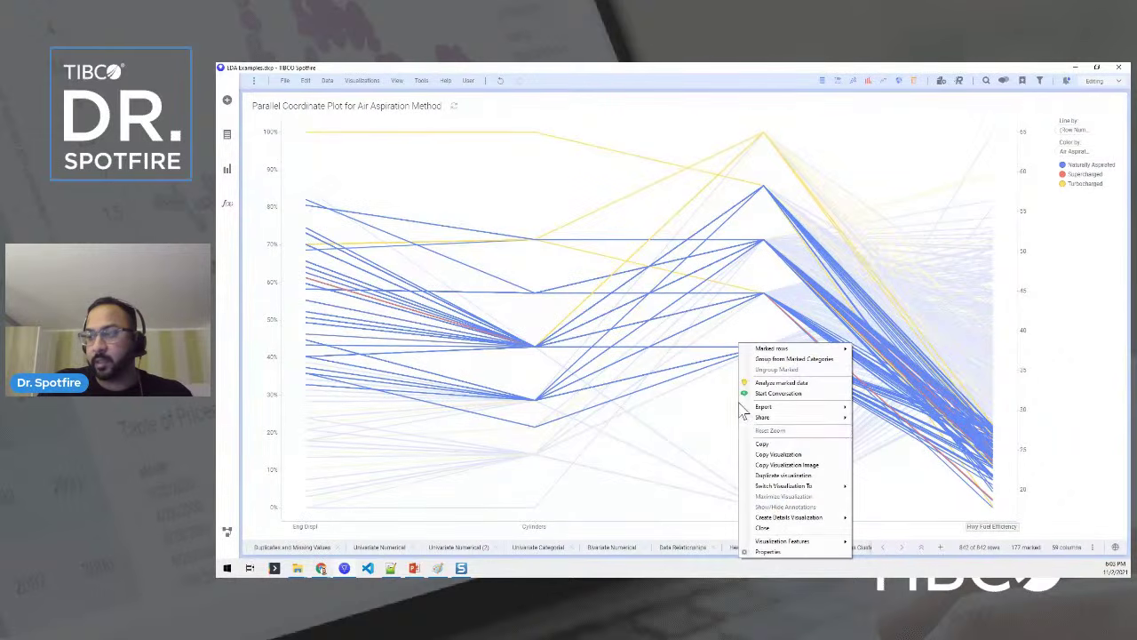
{"action": "left_click", "coordinate": [765, 552]}
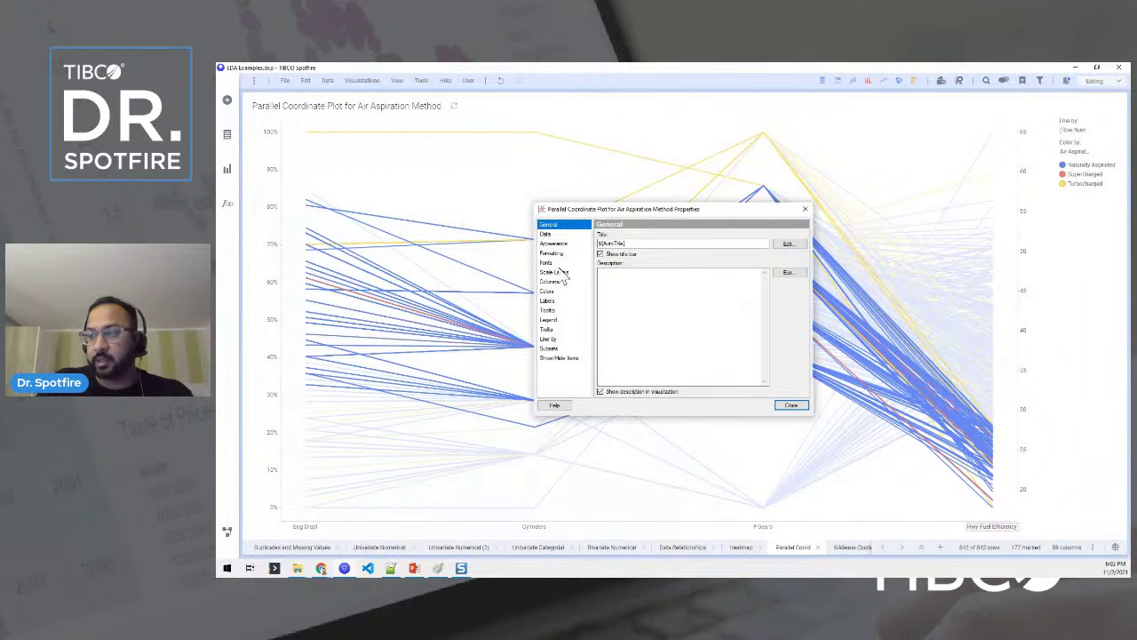
{"action": "left_click", "coordinate": [554, 280]}
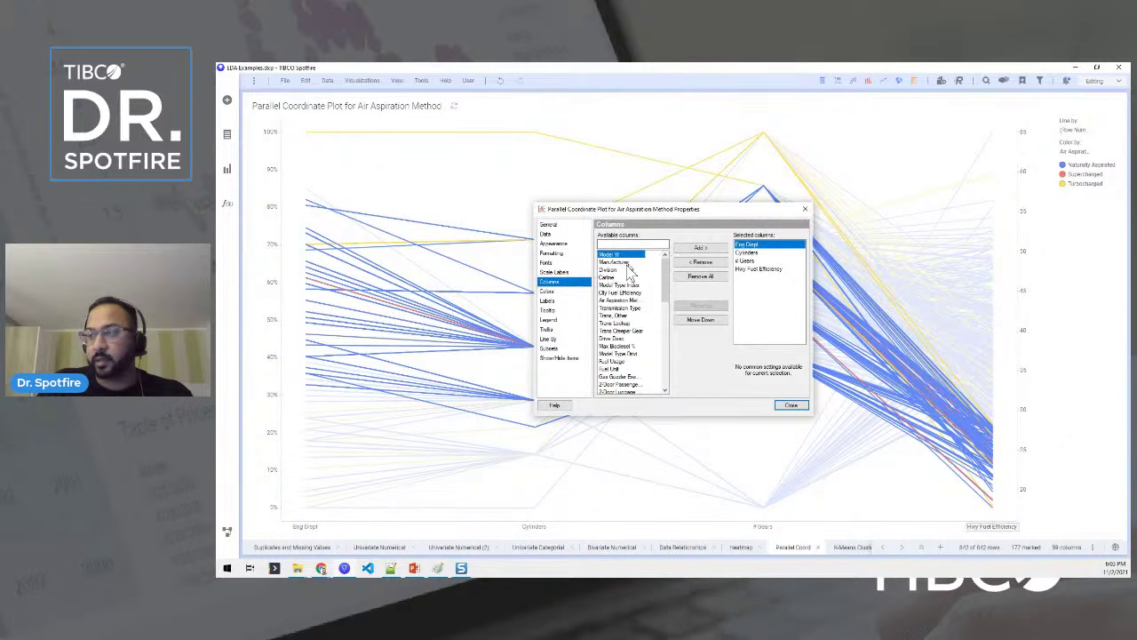
{"action": "left_click", "coordinate": [612, 270]}
{"action": "left_click", "coordinate": [614, 285]}
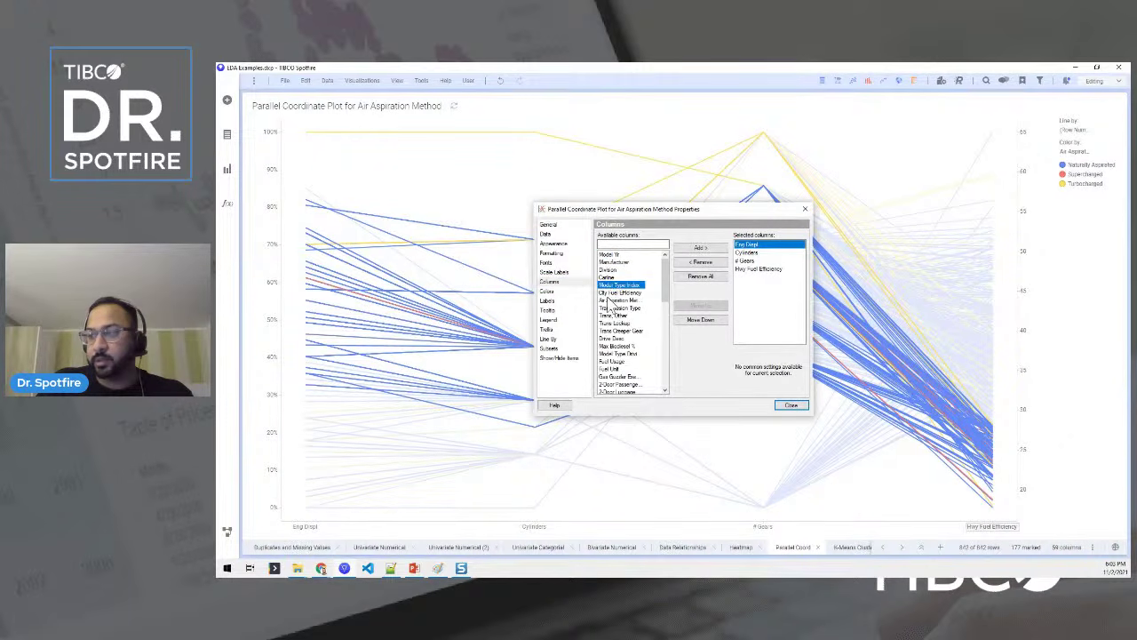
{"action": "left_click", "coordinate": [610, 301]}
{"action": "left_click", "coordinate": [611, 324]}
{"action": "left_click", "coordinate": [615, 315]}
{"action": "left_click", "coordinate": [622, 322]}
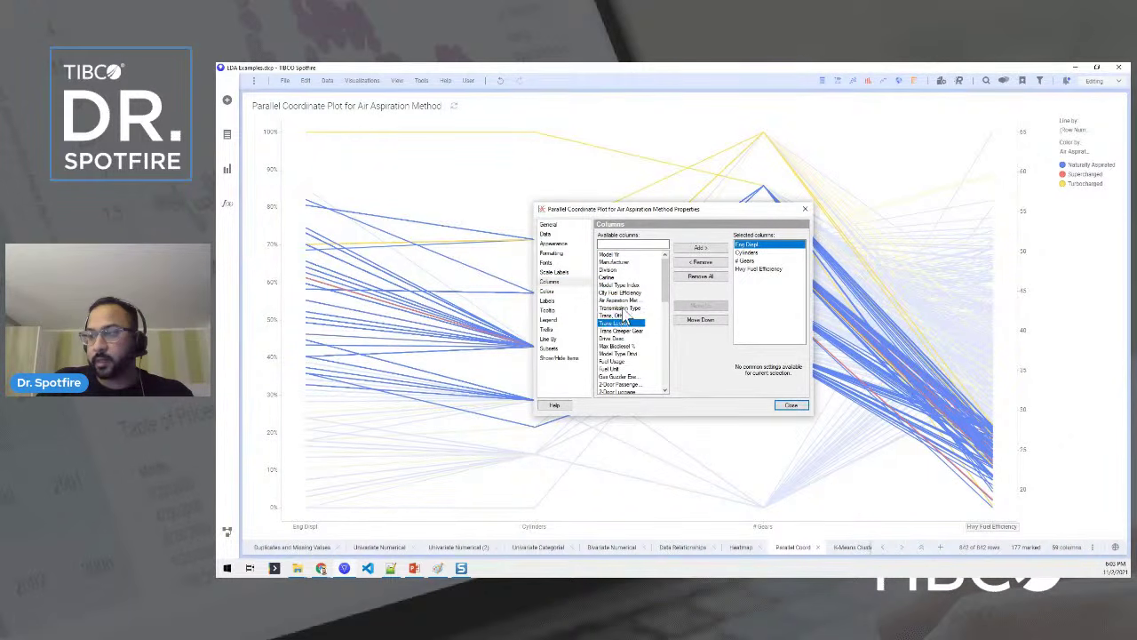
{"action": "left_click", "coordinate": [622, 308]}
{"action": "left_click", "coordinate": [698, 248]}
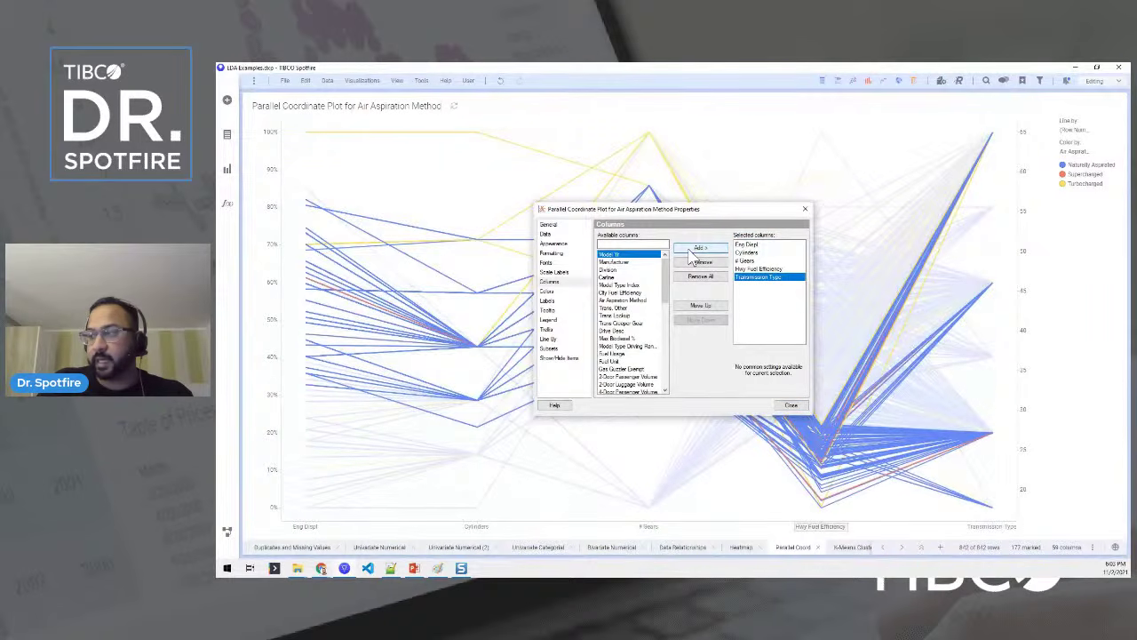
{"action": "left_click", "coordinate": [793, 406]}
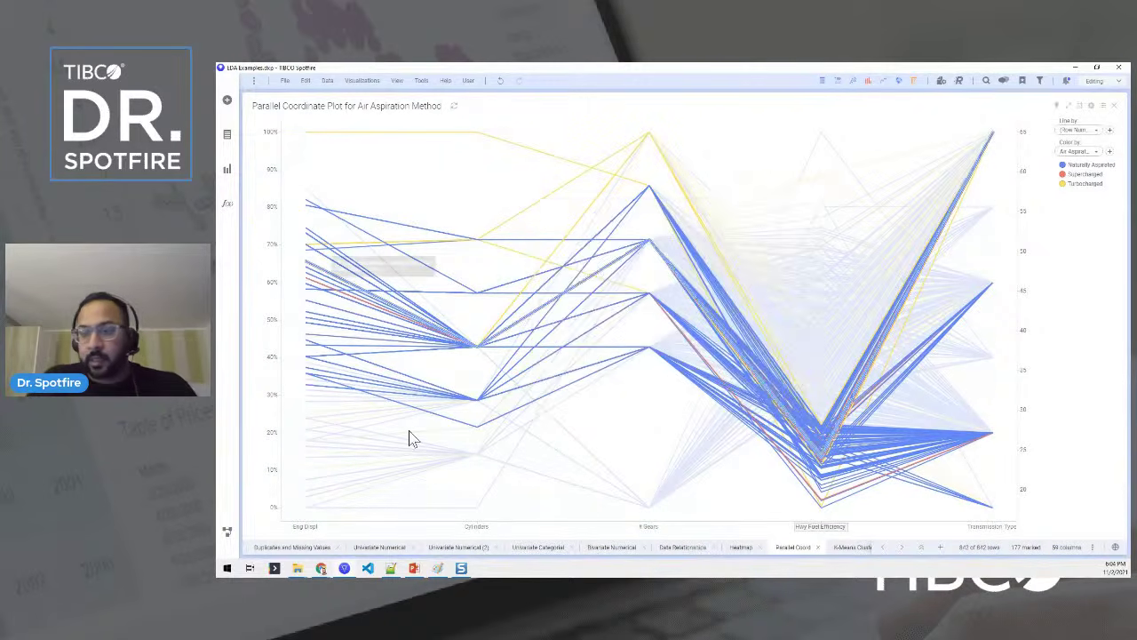
Step: Open the K-Means Cluster page and clear the marking in its line chart
{"action": "left_click", "coordinate": [845, 547]}
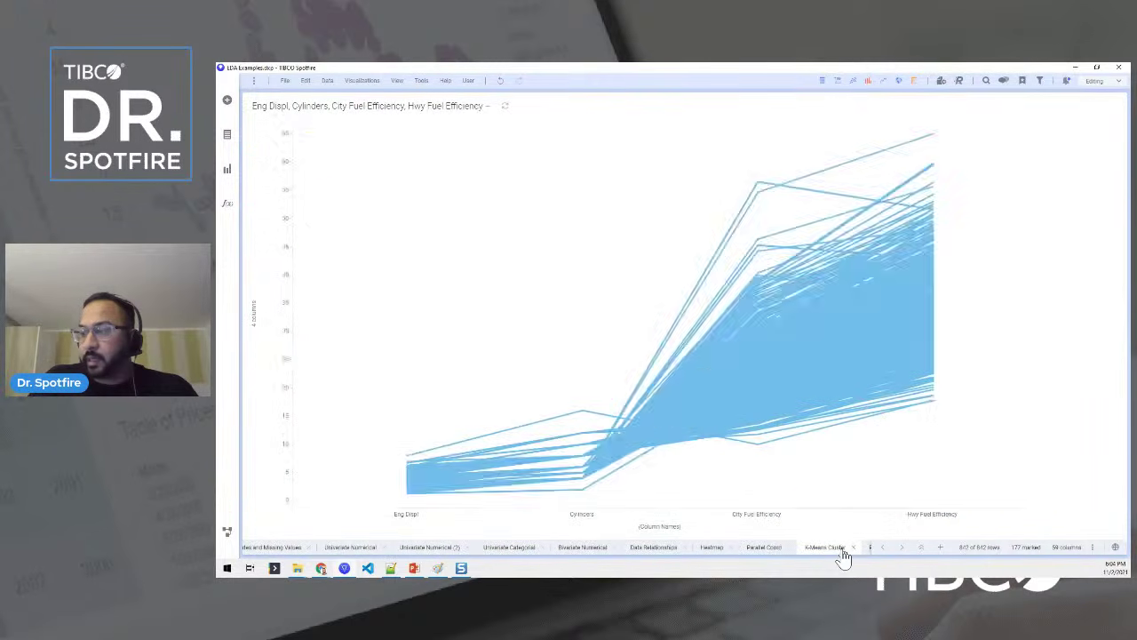
{"action": "left_click", "coordinate": [524, 252]}
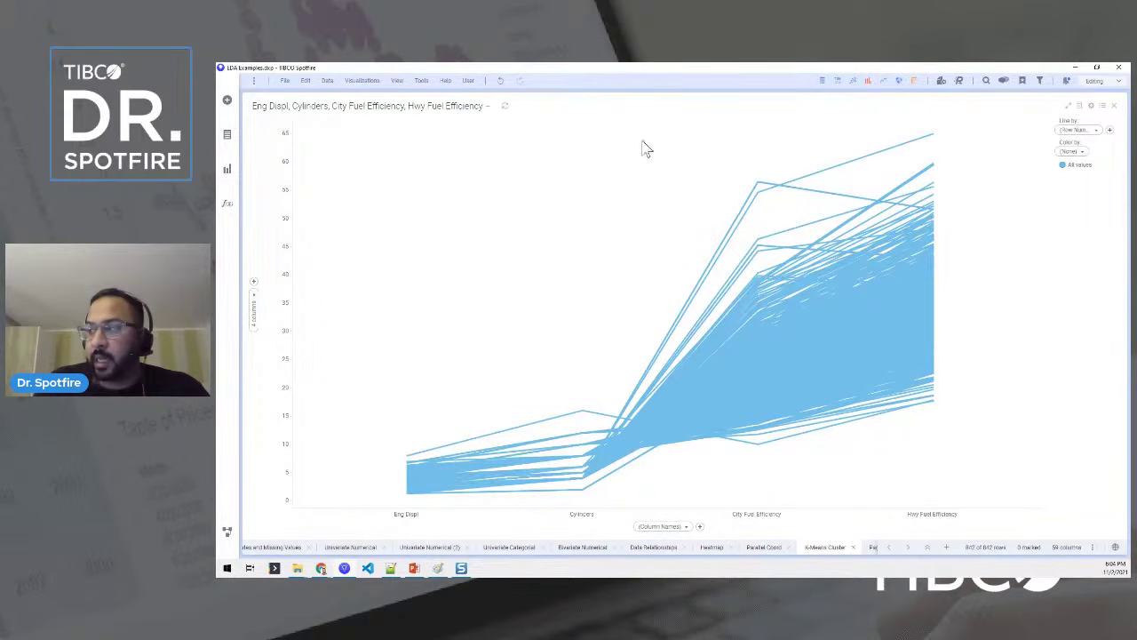
{"action": "right_click", "coordinate": [541, 187]}
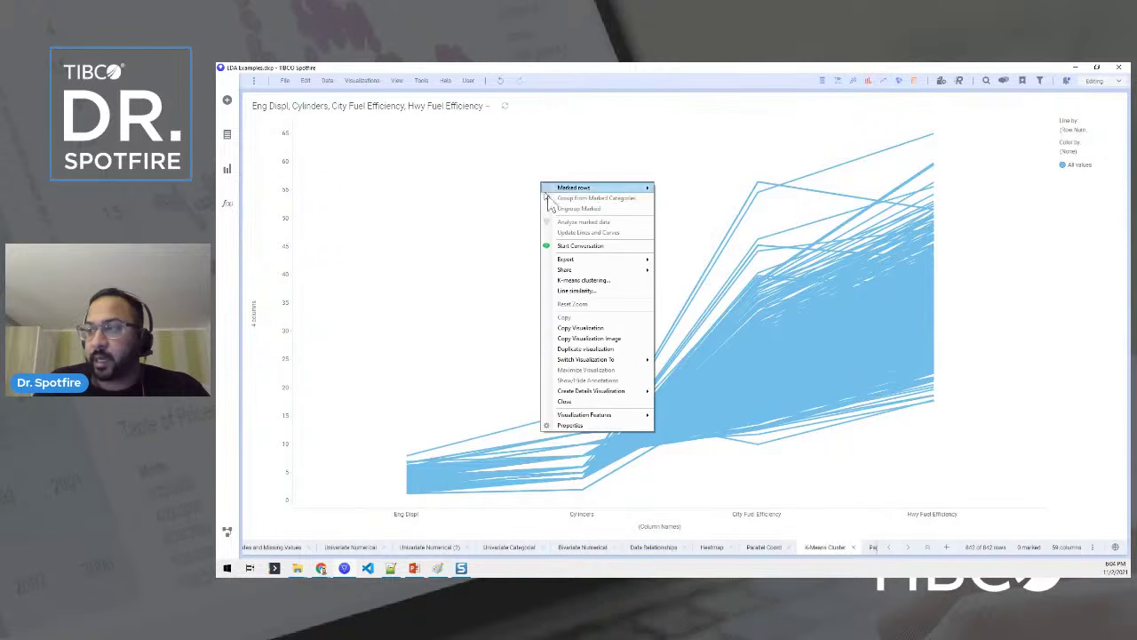
{"action": "left_click", "coordinate": [695, 206]}
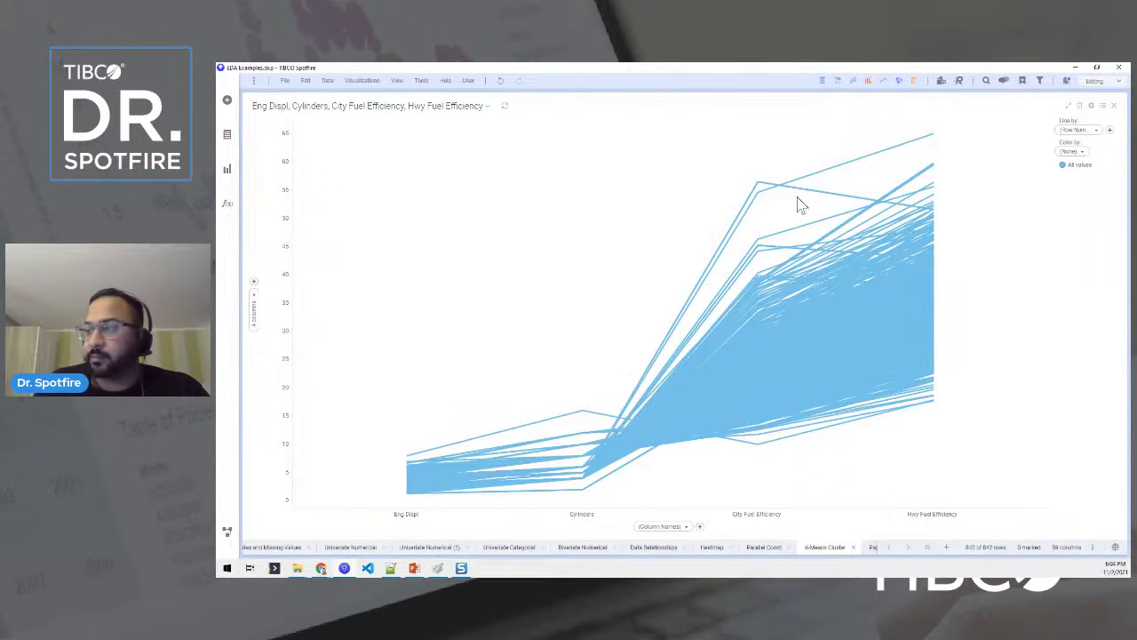
{"action": "left_click_drag", "start_coordinate": [972, 457], "coordinate": [286, 65]}
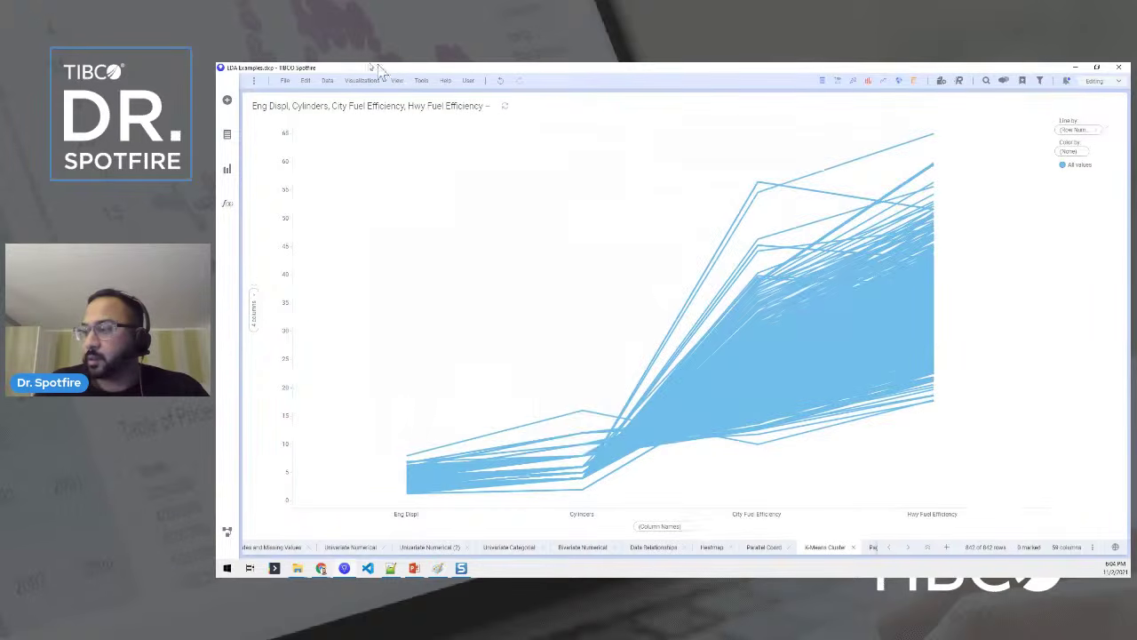
{"action": "right_click", "coordinate": [500, 202]}
{"action": "left_click", "coordinate": [466, 201]}
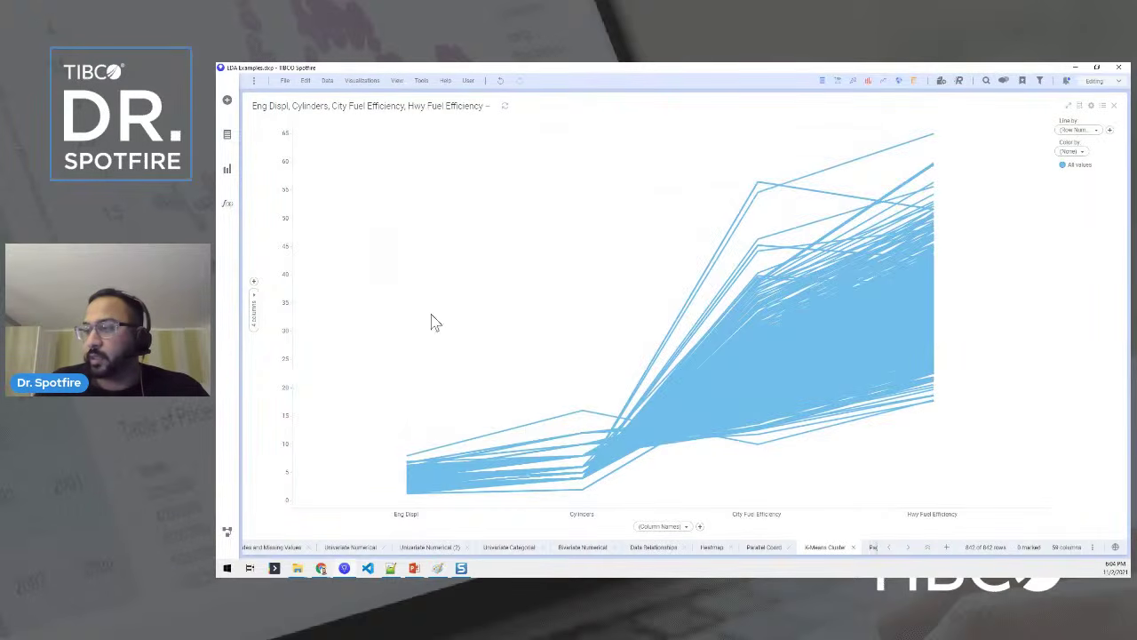
Step: Examine the columns selected for the line chart's value axis and the category axis options, leaving both unchanged
{"action": "left_click", "coordinate": [256, 291]}
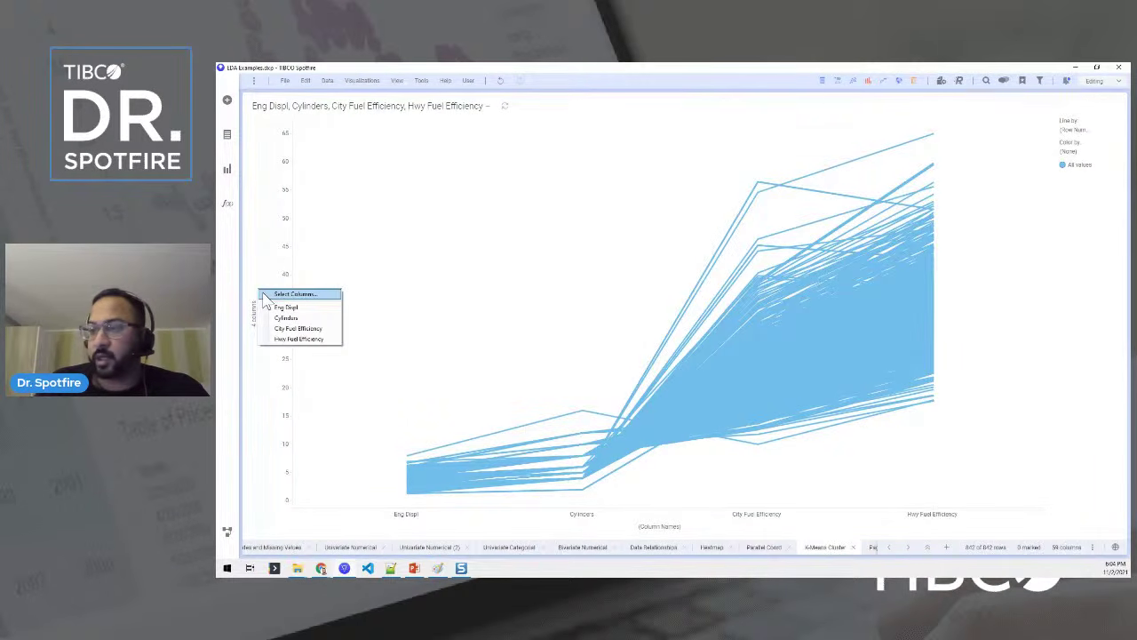
{"action": "left_click", "coordinate": [266, 295]}
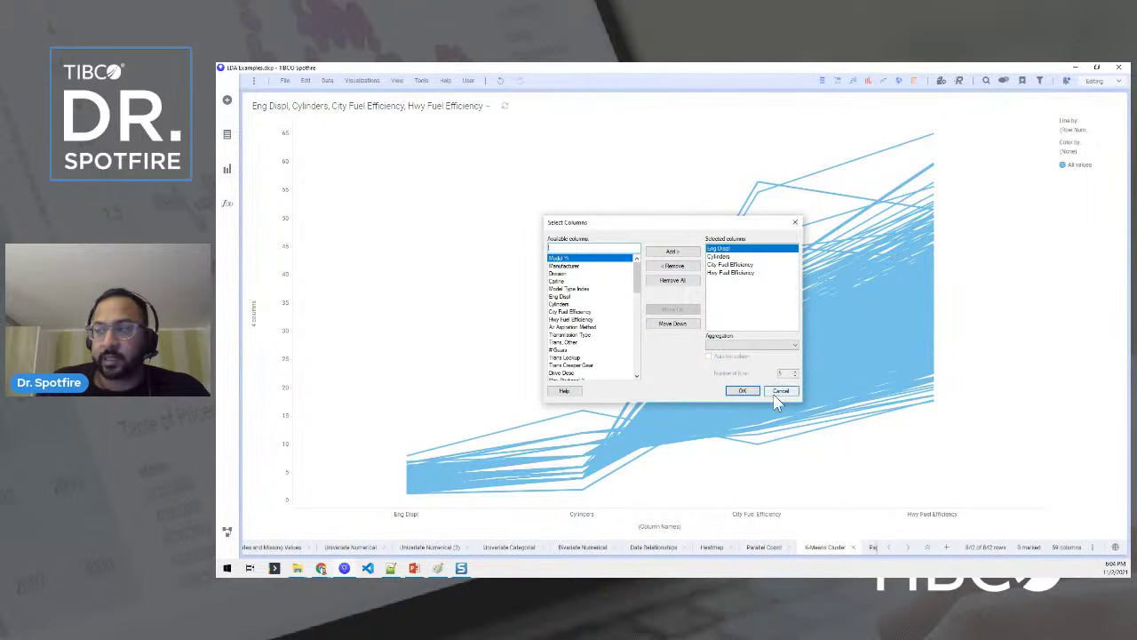
{"action": "left_click", "coordinate": [743, 391]}
{"action": "left_click", "coordinate": [684, 526]}
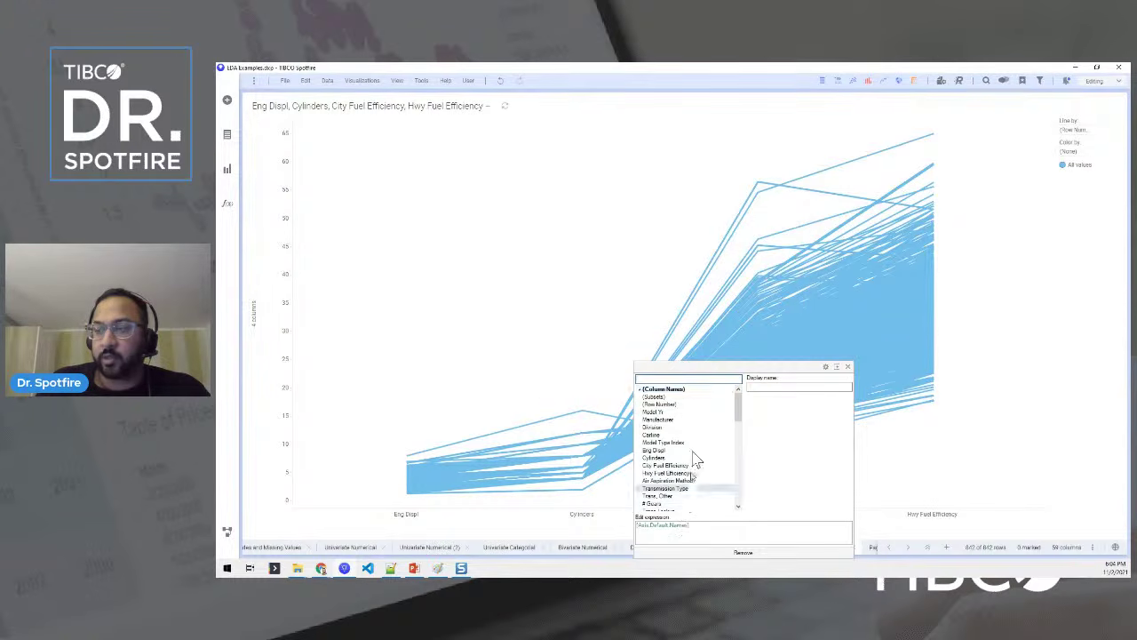
{"action": "left_click", "coordinate": [538, 315]}
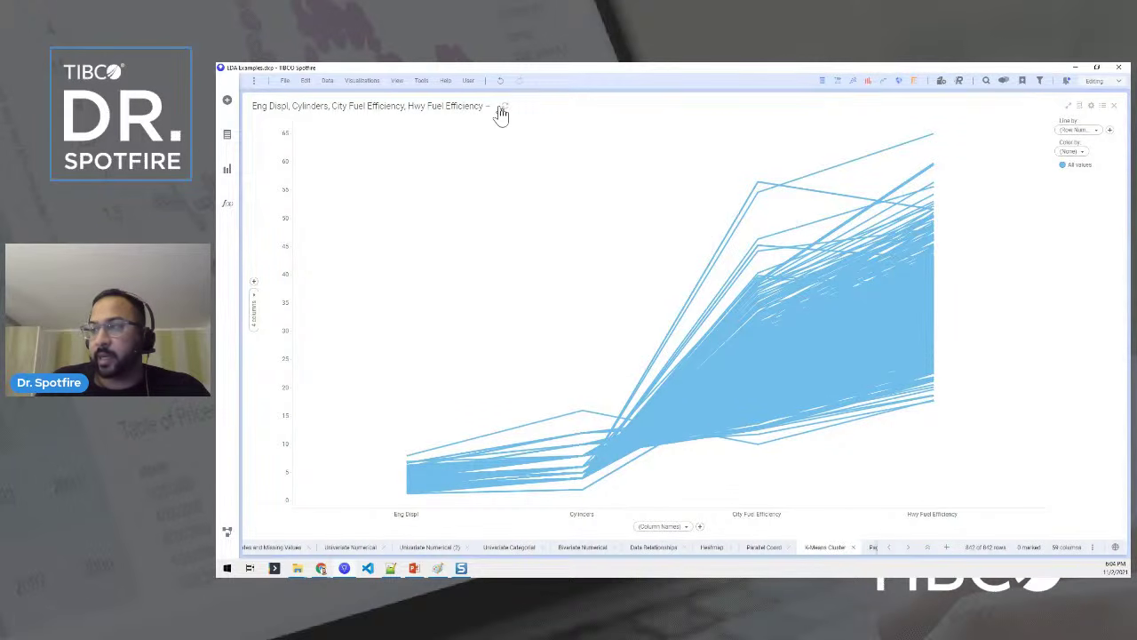
Step: Run K-means clustering on the line chart as a new column, using Euclidean distance and a maximum of 6 clusters
{"action": "right_click", "coordinate": [506, 183]}
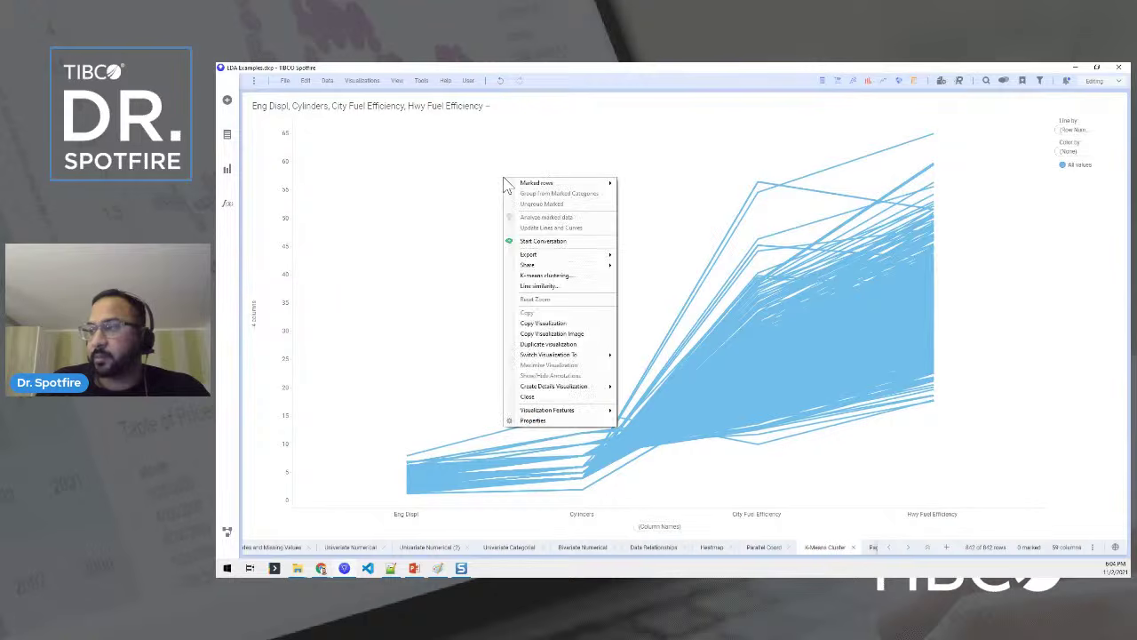
{"action": "left_click", "coordinate": [551, 277]}
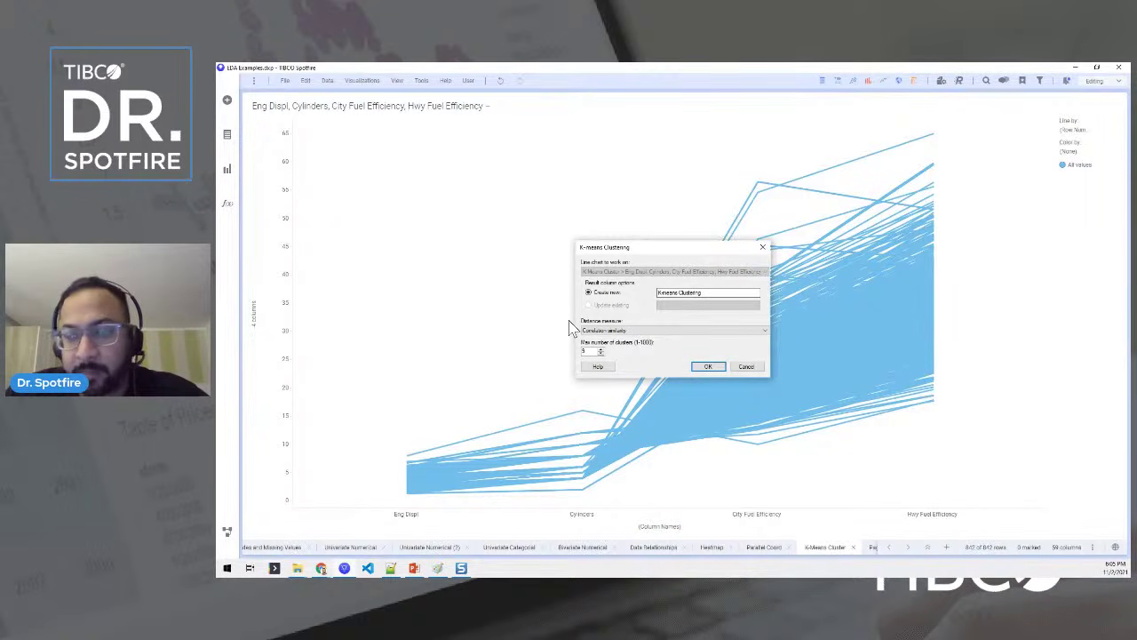
{"action": "left_click", "coordinate": [602, 353]}
{"action": "left_click", "coordinate": [601, 352]}
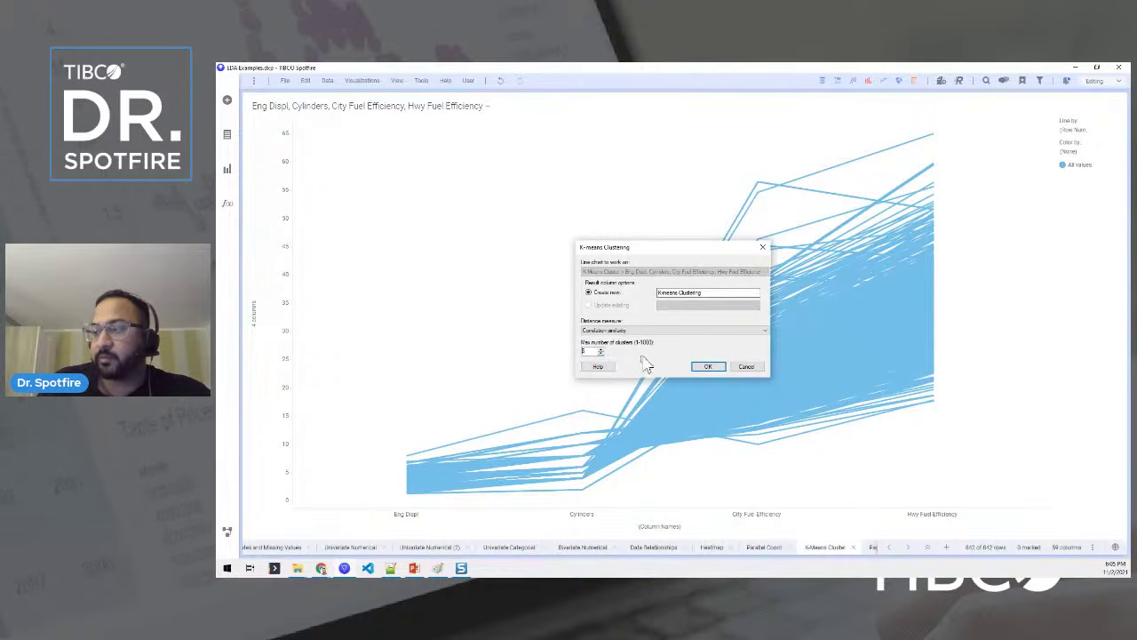
{"action": "left_click", "coordinate": [622, 330]}
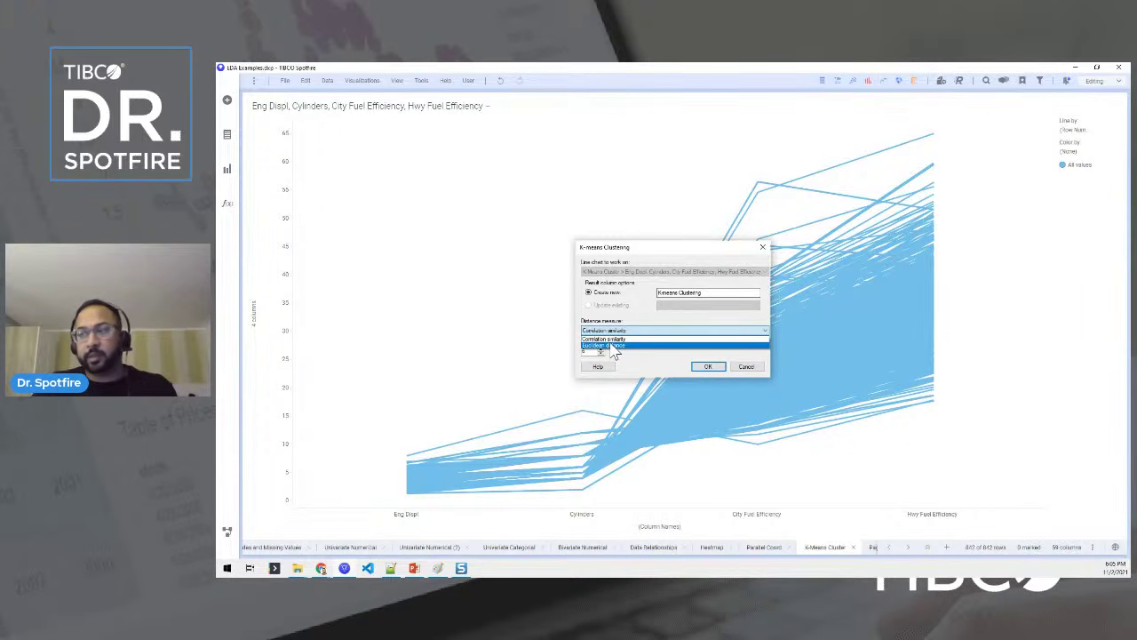
{"action": "left_click", "coordinate": [611, 348]}
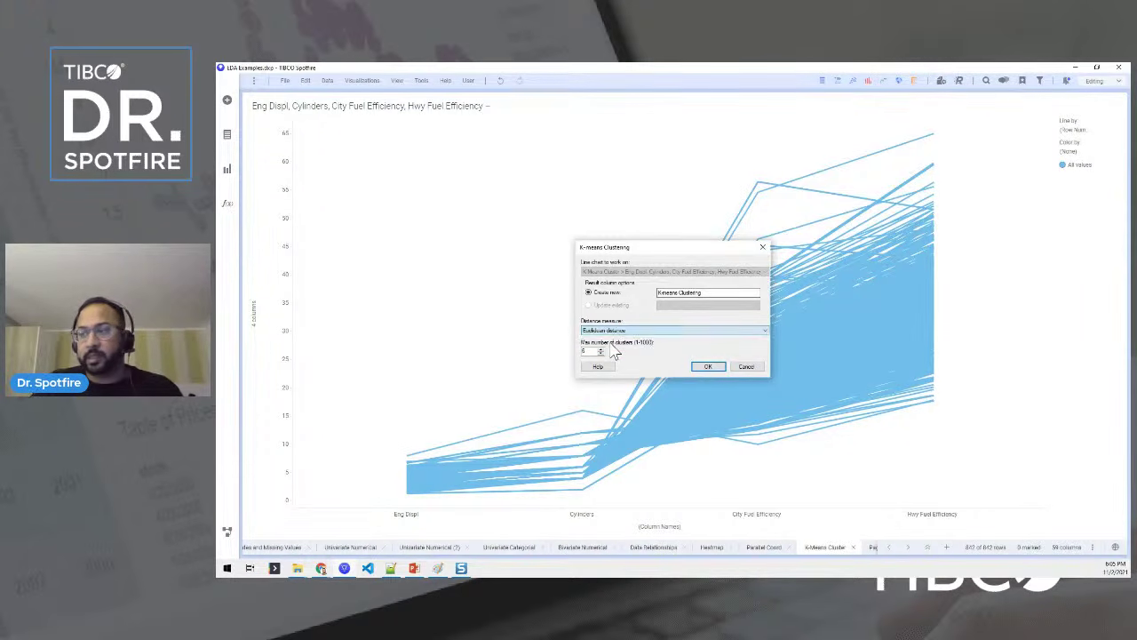
{"action": "left_click", "coordinate": [709, 367]}
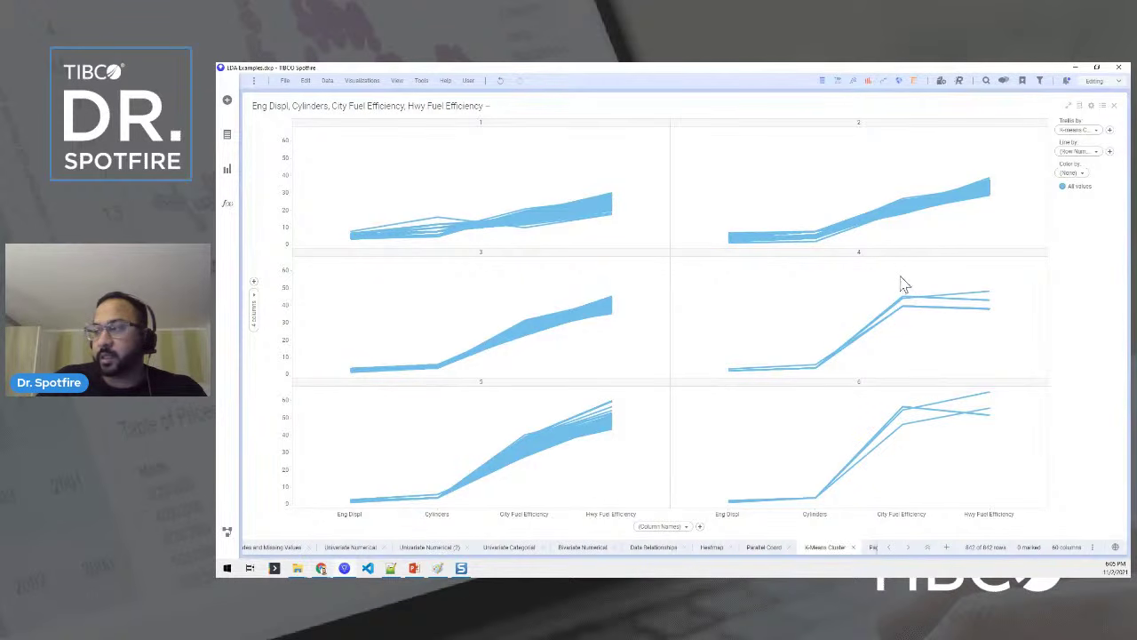
Step: Create a table as a details visualization of the clustered line chart
{"action": "right_click", "coordinate": [741, 164]}
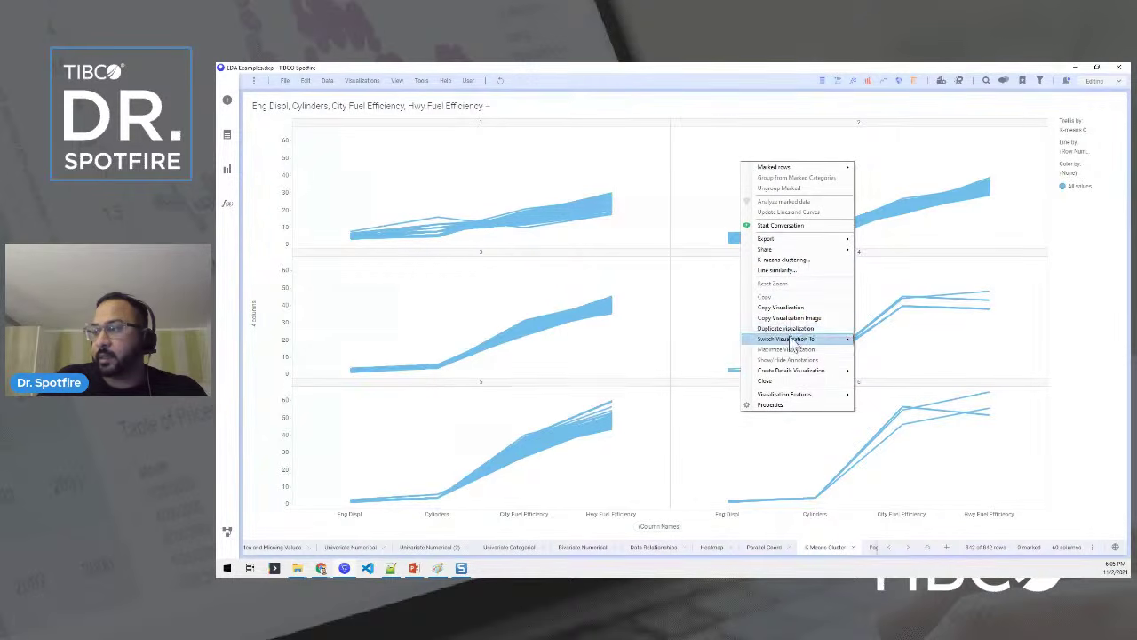
{"action": "mouse_move", "coordinate": [785, 342]}
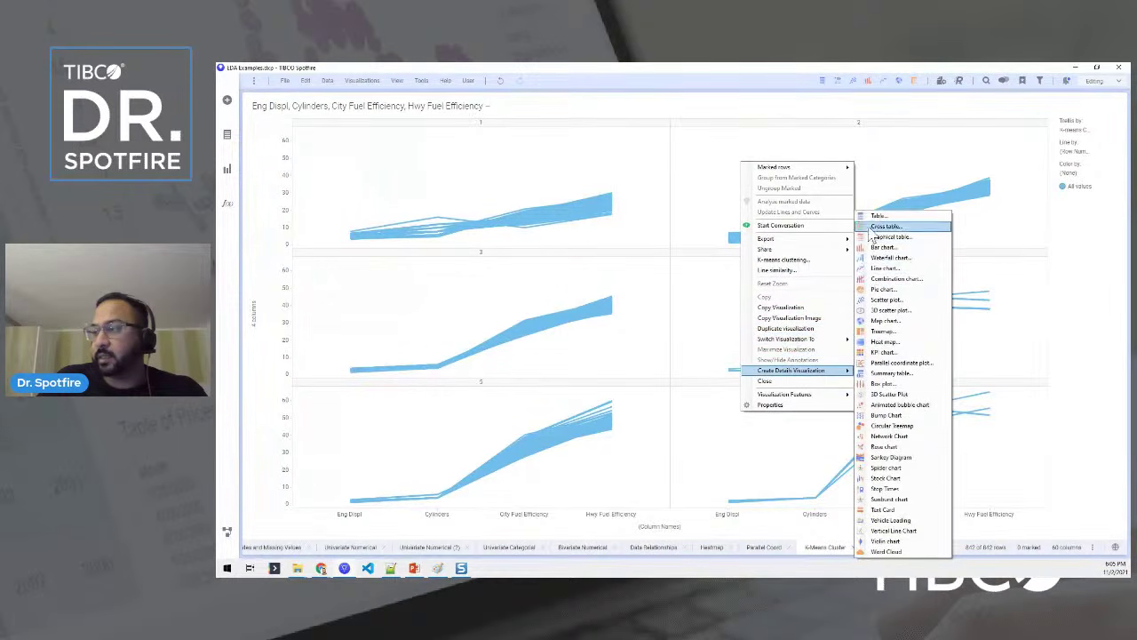
{"action": "left_click", "coordinate": [870, 226]}
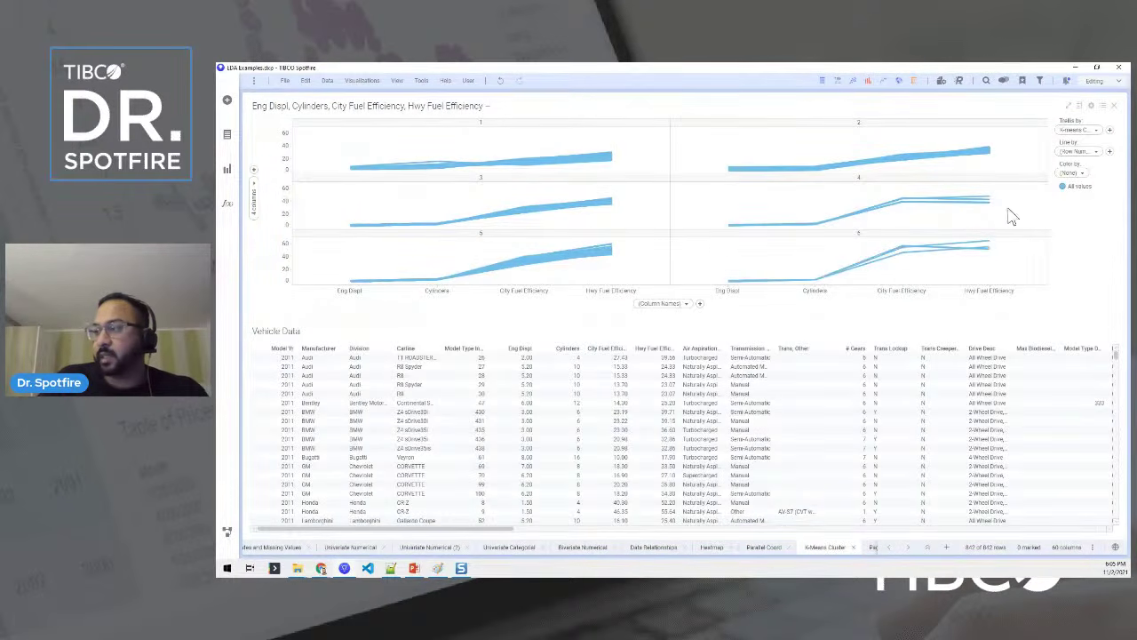
Step: Mark the lines in the cluster 4 panel, widen the Carline column to read the vehicle names, and clear the marking
{"action": "left_click_drag", "start_coordinate": [1009, 208], "coordinate": [899, 186]}
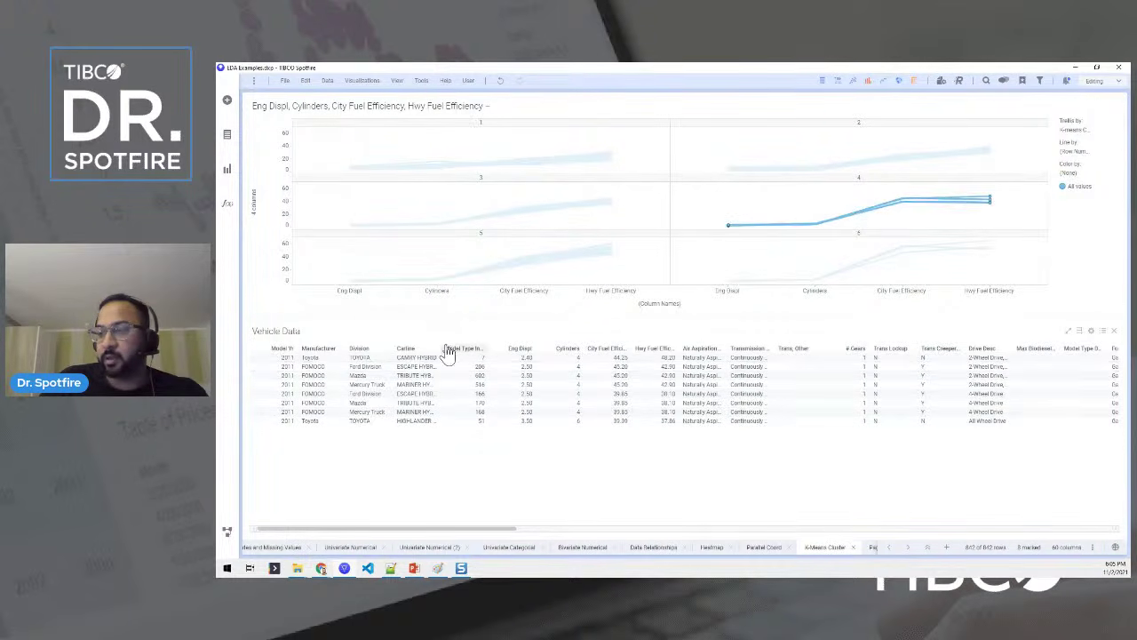
{"action": "left_click_drag", "start_coordinate": [439, 345], "coordinate": [482, 348]}
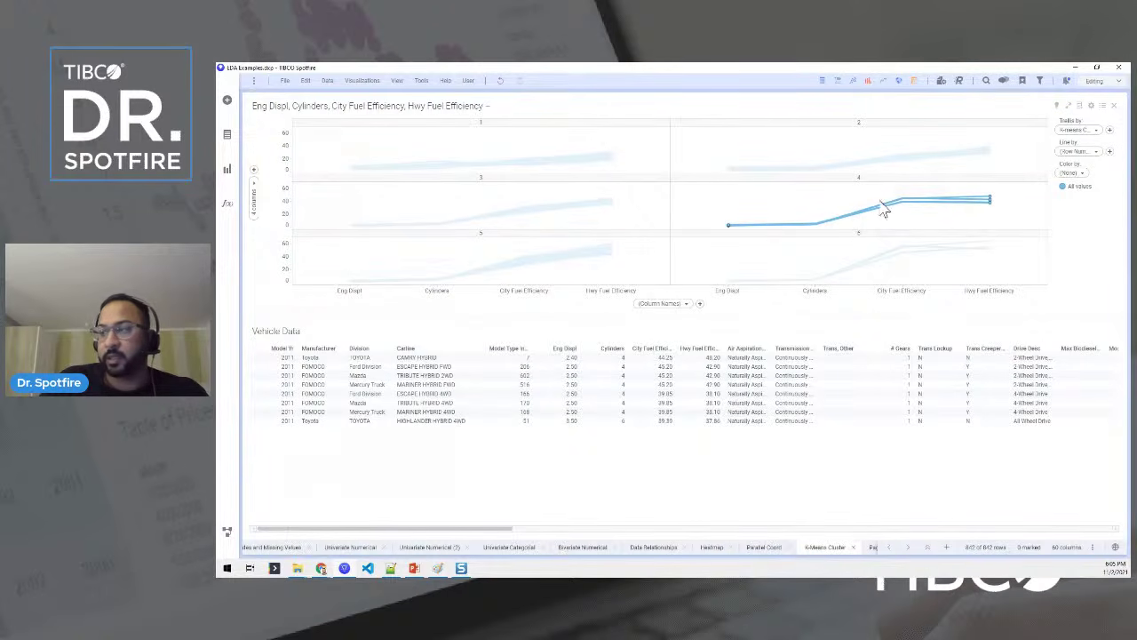
{"action": "left_click", "coordinate": [681, 204]}
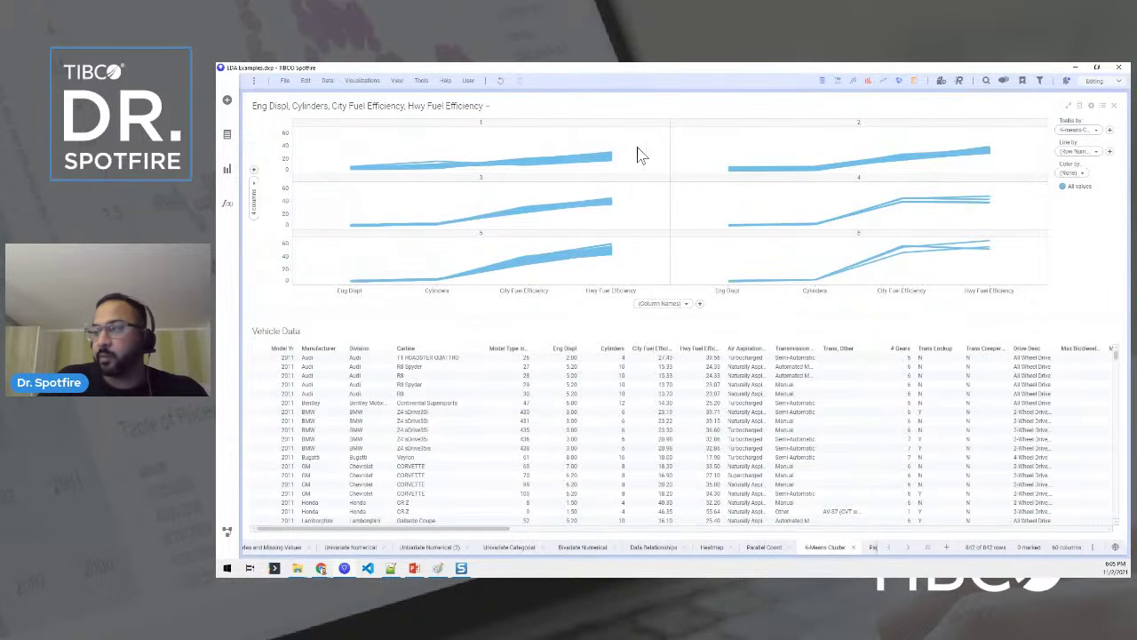
Step: Arrange the line chart and Vehicle Data table side by side, and briefly mark the cluster 3 lines before clearing them
{"action": "left_click_drag", "start_coordinate": [1039, 253], "coordinate": [1078, 213]}
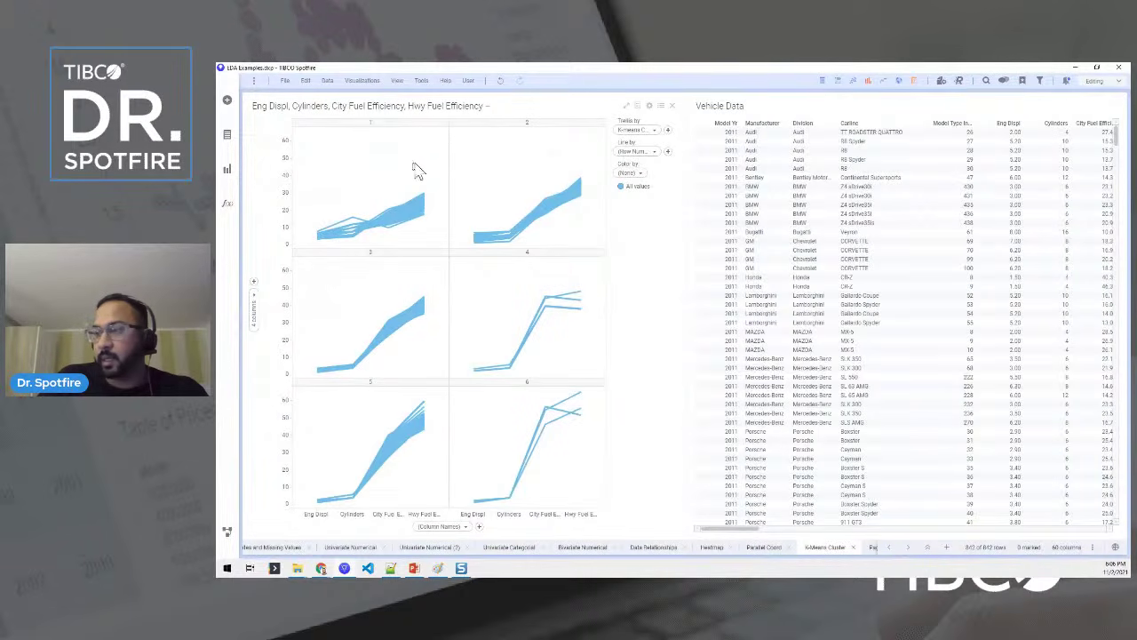
{"action": "left_click_drag", "start_coordinate": [429, 325], "coordinate": [410, 284]}
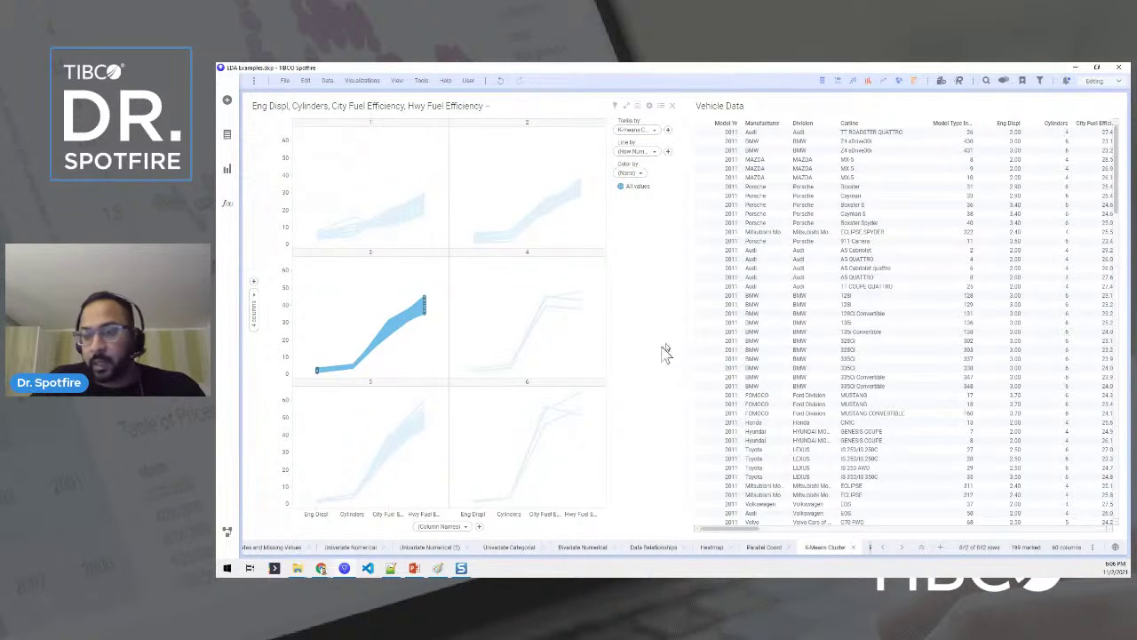
{"action": "left_click", "coordinate": [602, 326]}
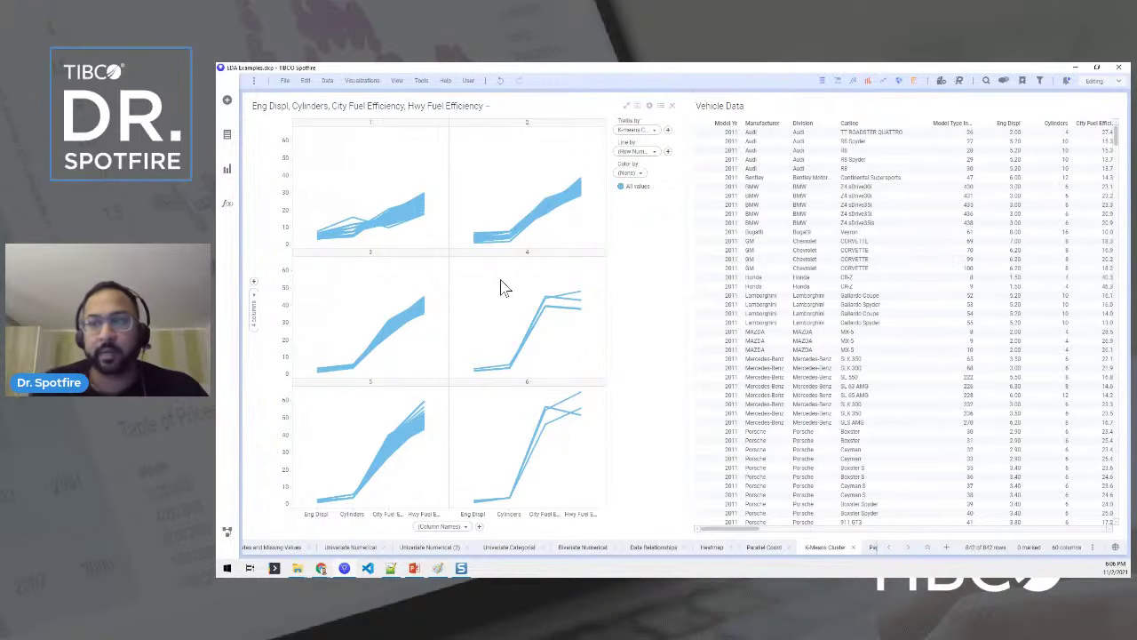
Step: Add a new page and show the recommended visualizations for the Vehicle Data columns in the analysis data
{"action": "left_click", "coordinate": [944, 550]}
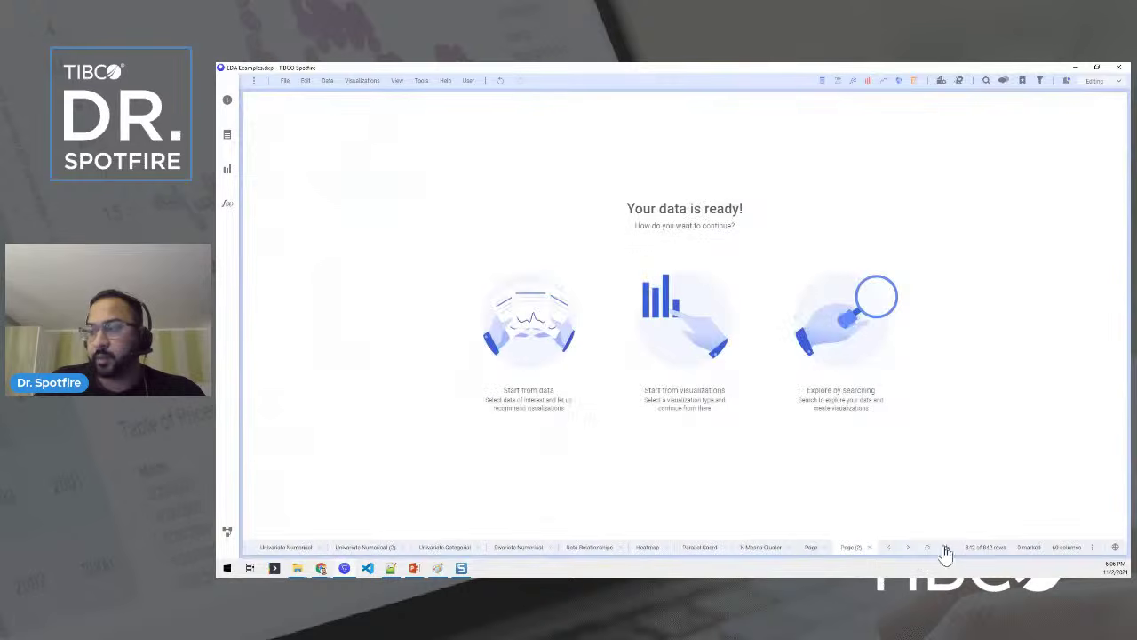
{"action": "left_click", "coordinate": [230, 172]}
{"action": "left_click", "coordinate": [228, 143]}
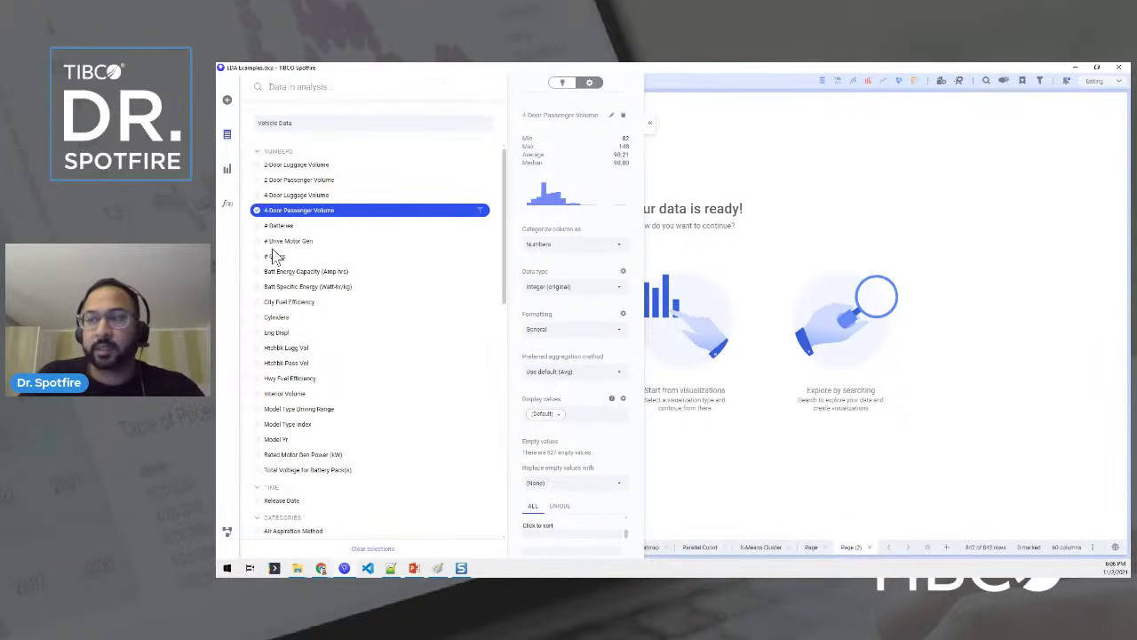
{"action": "left_click", "coordinate": [561, 85]}
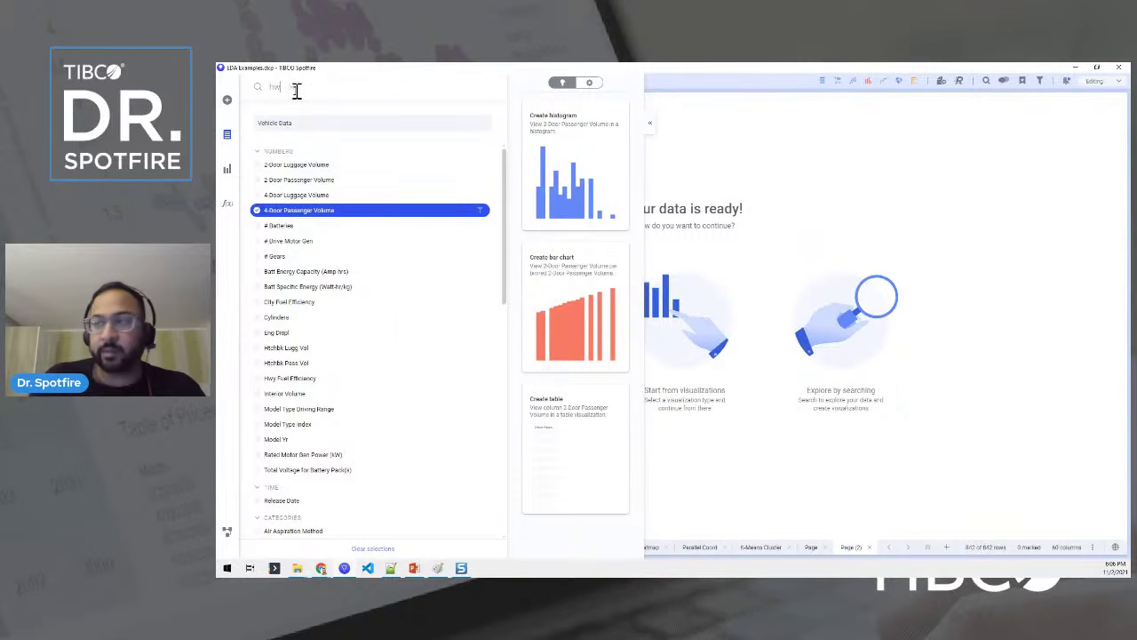
Step: Select the Hwy Fuel Efficiency column and add its recommended scatter plot against City Fuel Efficiency to the page
{"action": "left_click", "coordinate": [296, 167]}
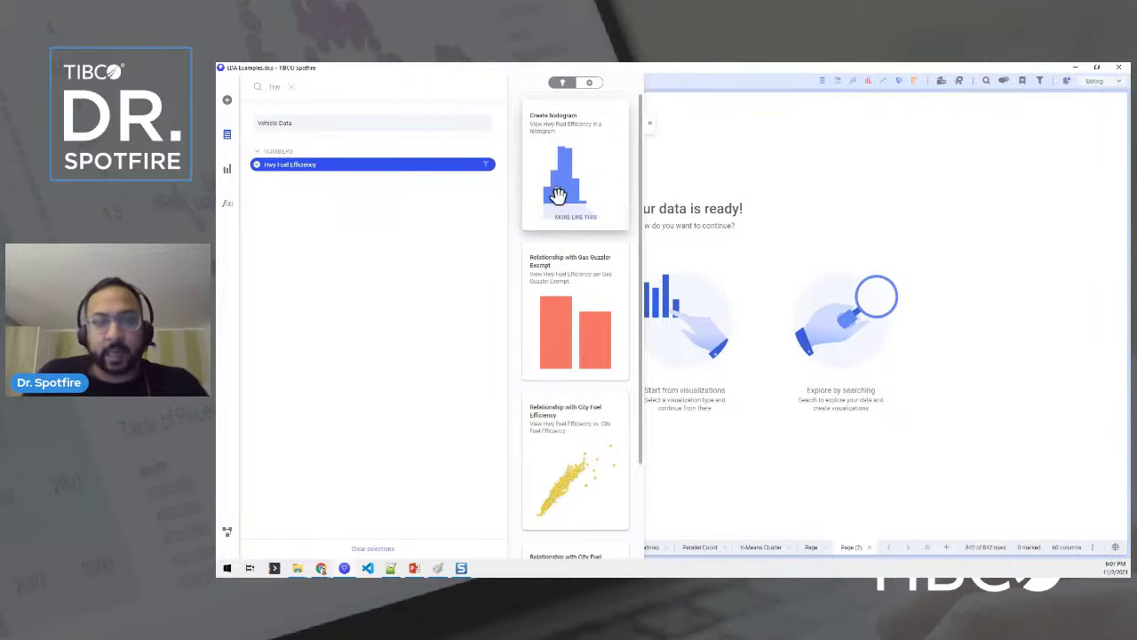
{"action": "scroll", "coordinate": [561, 259], "scroll_direction": "down", "scroll_amount": 3}
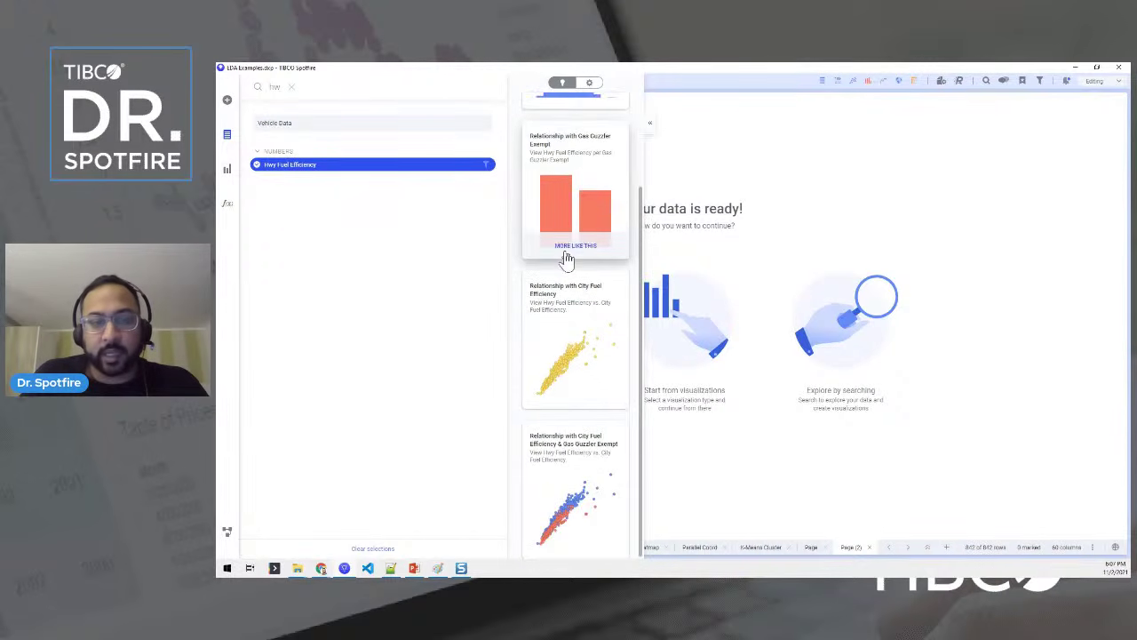
{"action": "scroll", "coordinate": [570, 183], "scroll_direction": "down", "scroll_amount": 1}
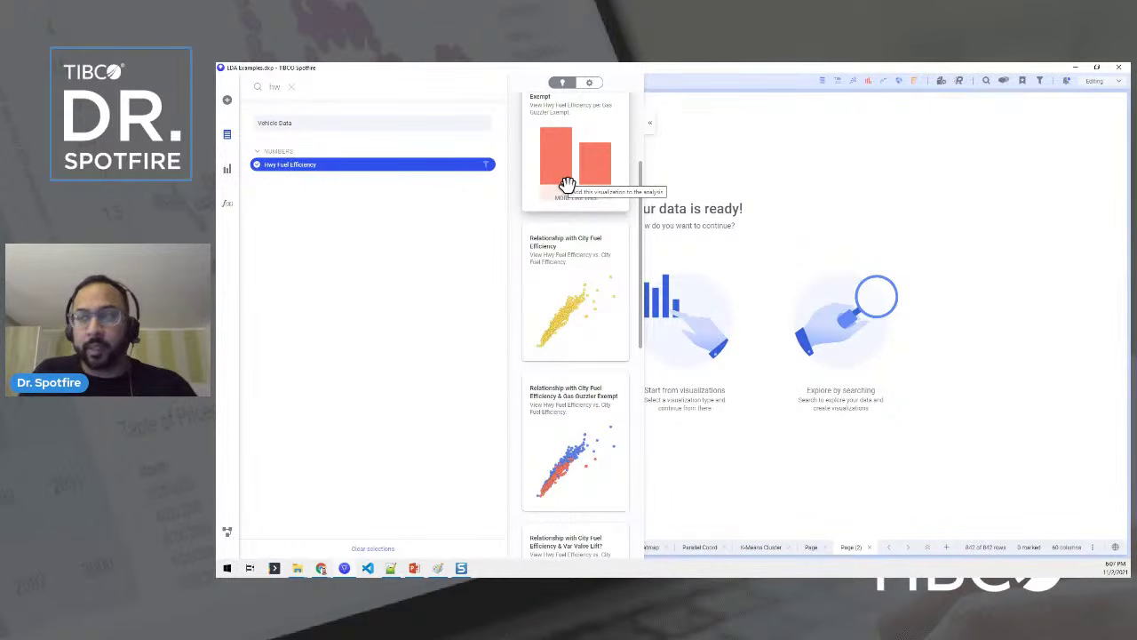
{"action": "scroll", "coordinate": [567, 184], "scroll_direction": "up", "scroll_amount": 2}
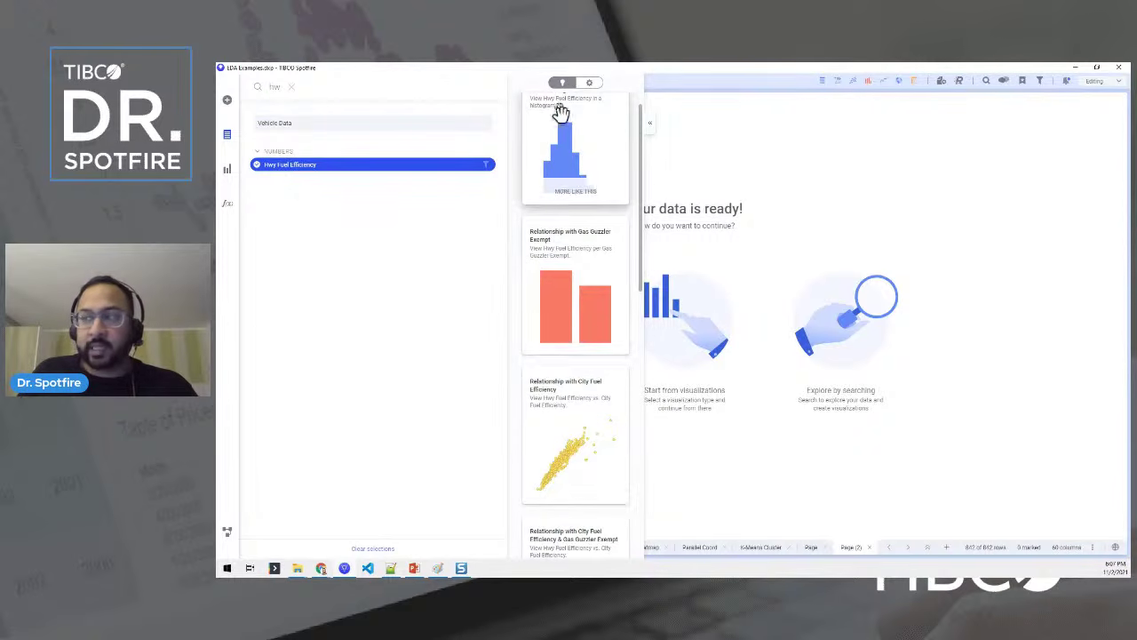
{"action": "scroll", "coordinate": [557, 256], "scroll_direction": "down", "scroll_amount": 1}
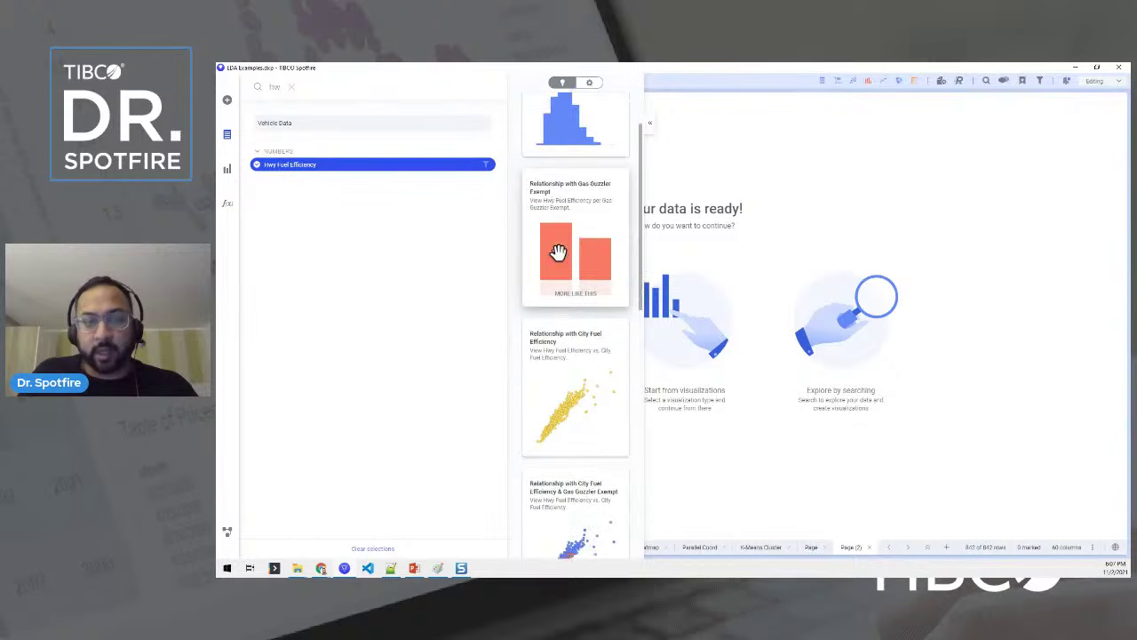
{"action": "scroll", "coordinate": [558, 255], "scroll_direction": "up", "scroll_amount": 2}
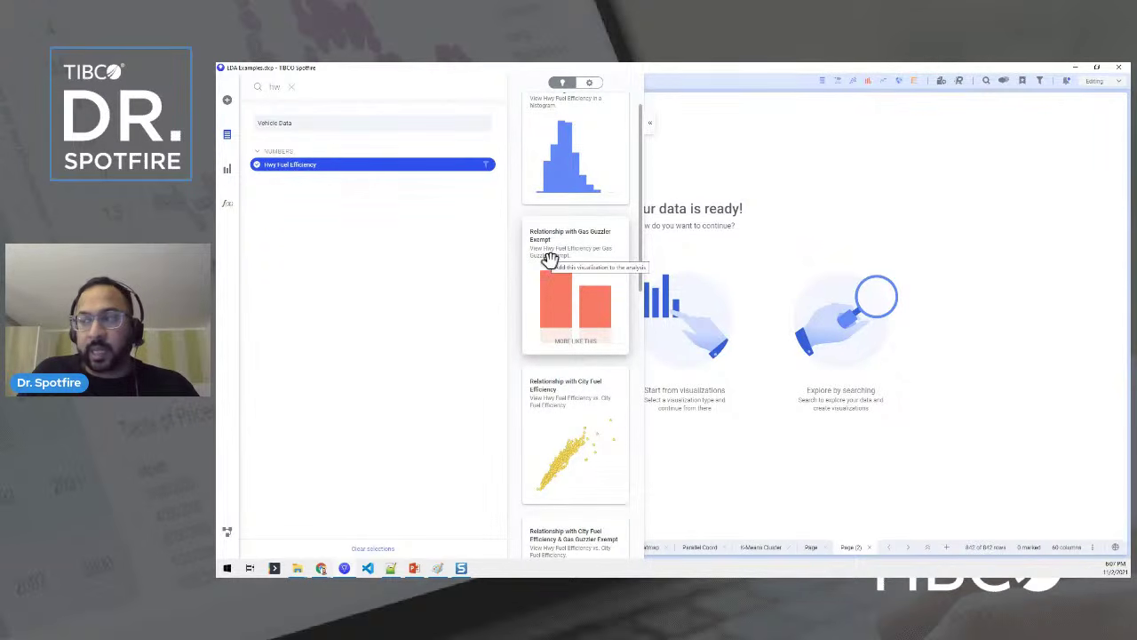
{"action": "scroll", "coordinate": [551, 258], "scroll_direction": "down", "scroll_amount": 2}
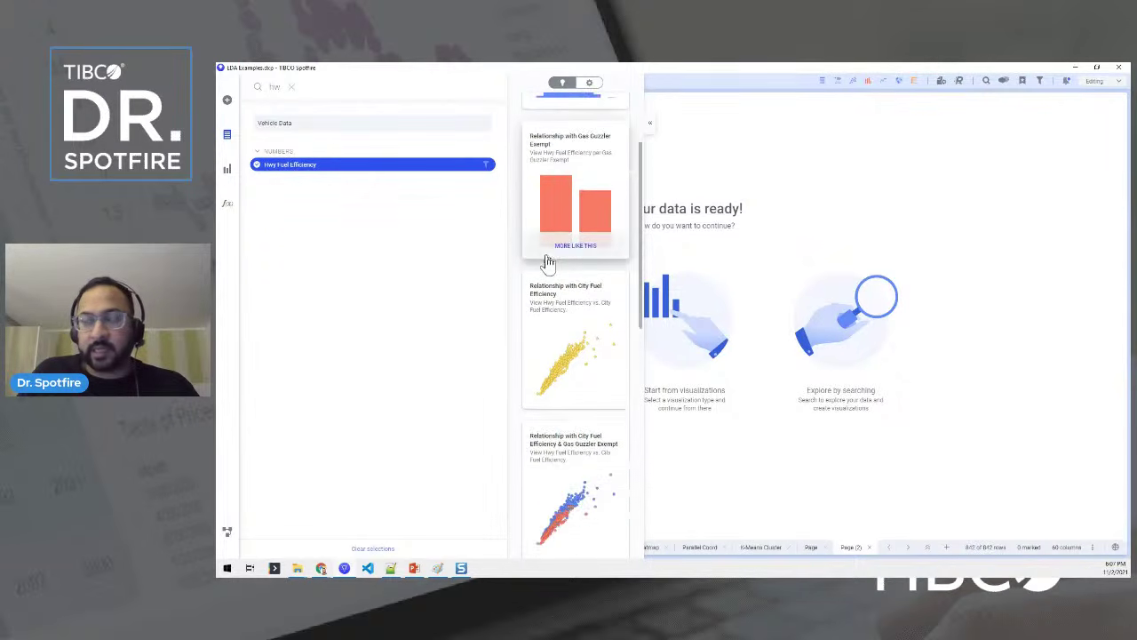
{"action": "left_click", "coordinate": [565, 325]}
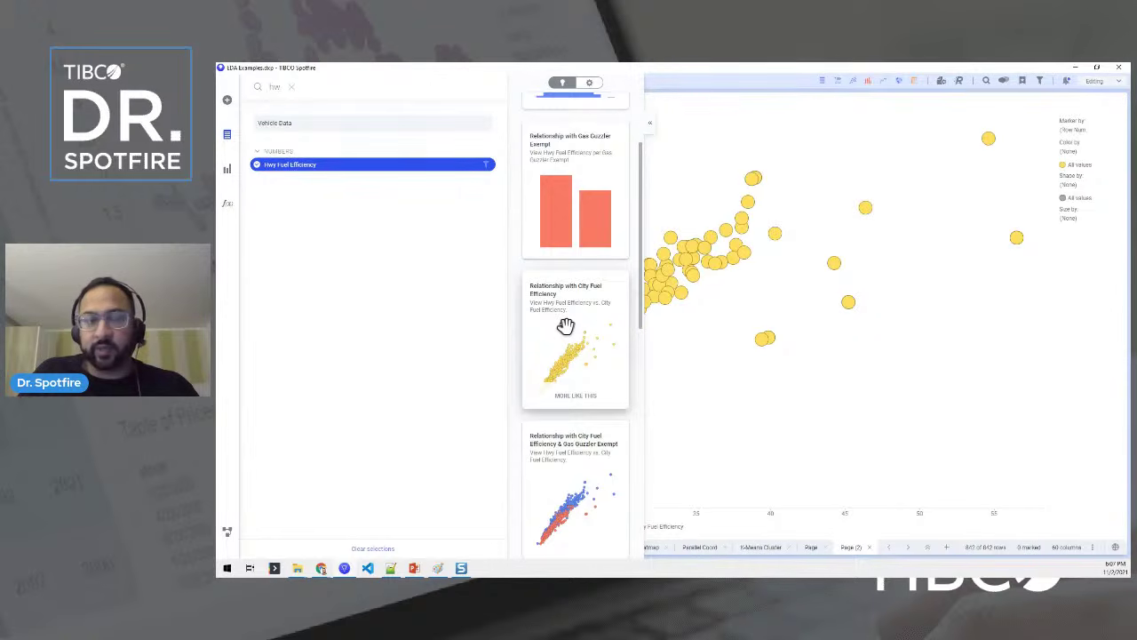
{"action": "left_click", "coordinate": [941, 396]}
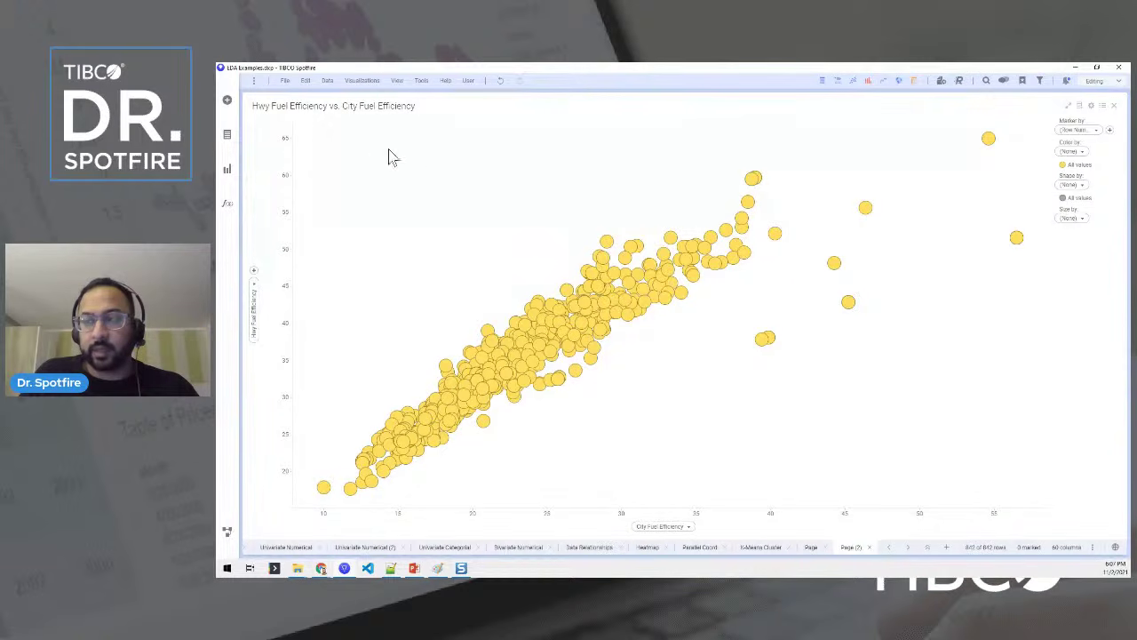
Step: Add the recommended scatter plot showing Hwy Fuel Efficiency's relationship with City Fuel Efficiency and Gas Guzzler Exempt
{"action": "left_click", "coordinate": [228, 135]}
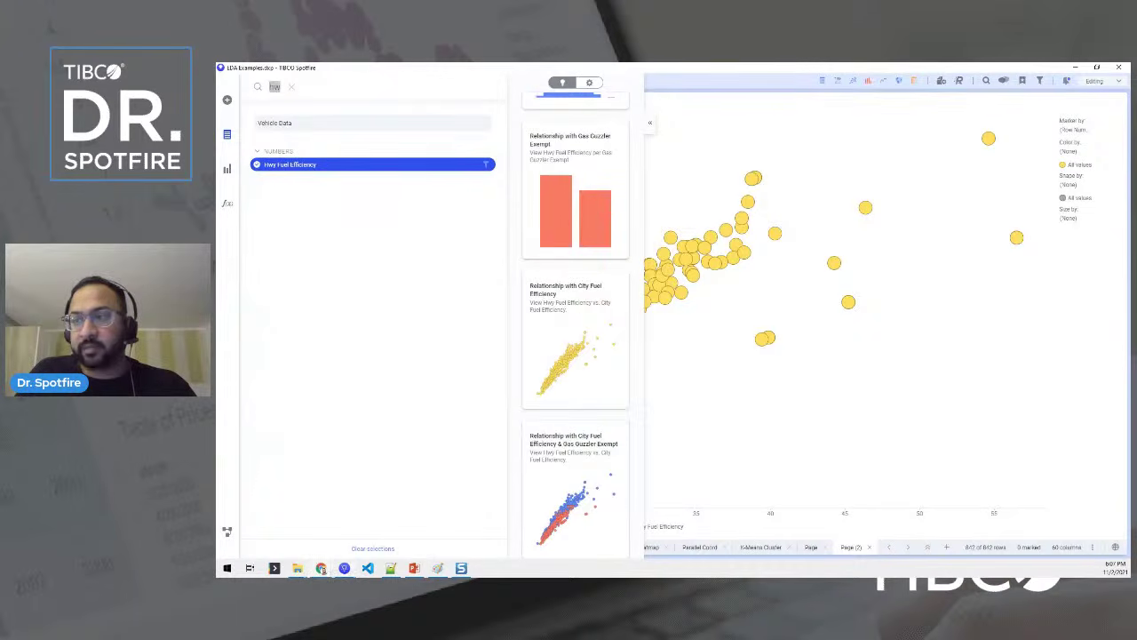
{"action": "left_click", "coordinate": [227, 171]}
{"action": "left_click", "coordinate": [227, 174]}
{"action": "left_click", "coordinate": [227, 135]}
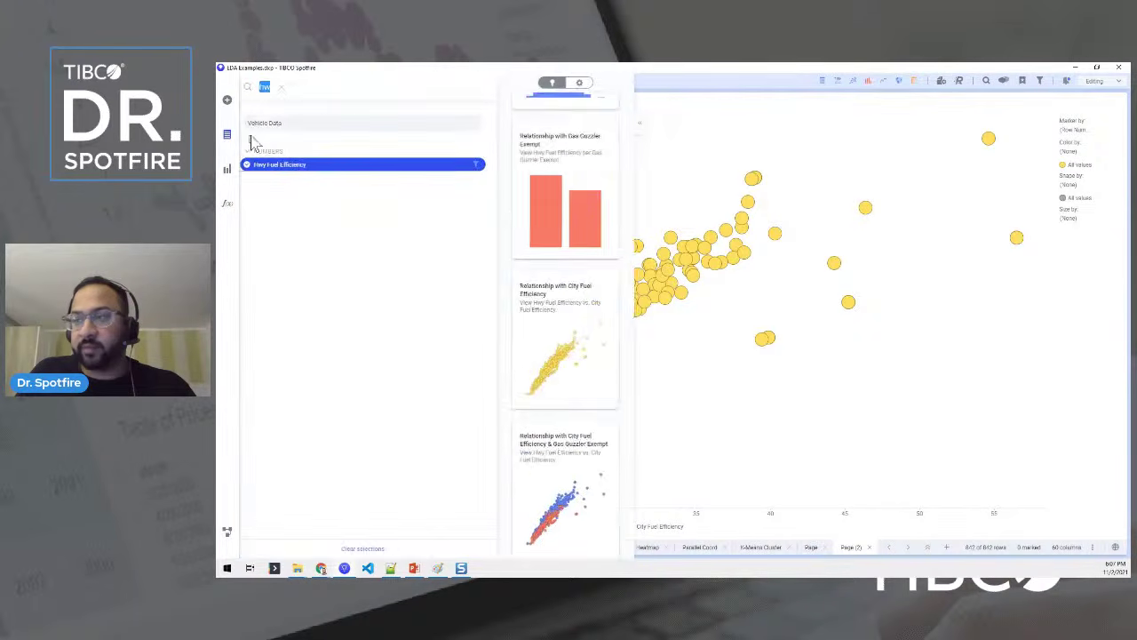
{"action": "scroll", "coordinate": [591, 301], "scroll_direction": "down", "scroll_amount": 2}
{"action": "scroll", "coordinate": [590, 300], "scroll_direction": "down", "scroll_amount": 2}
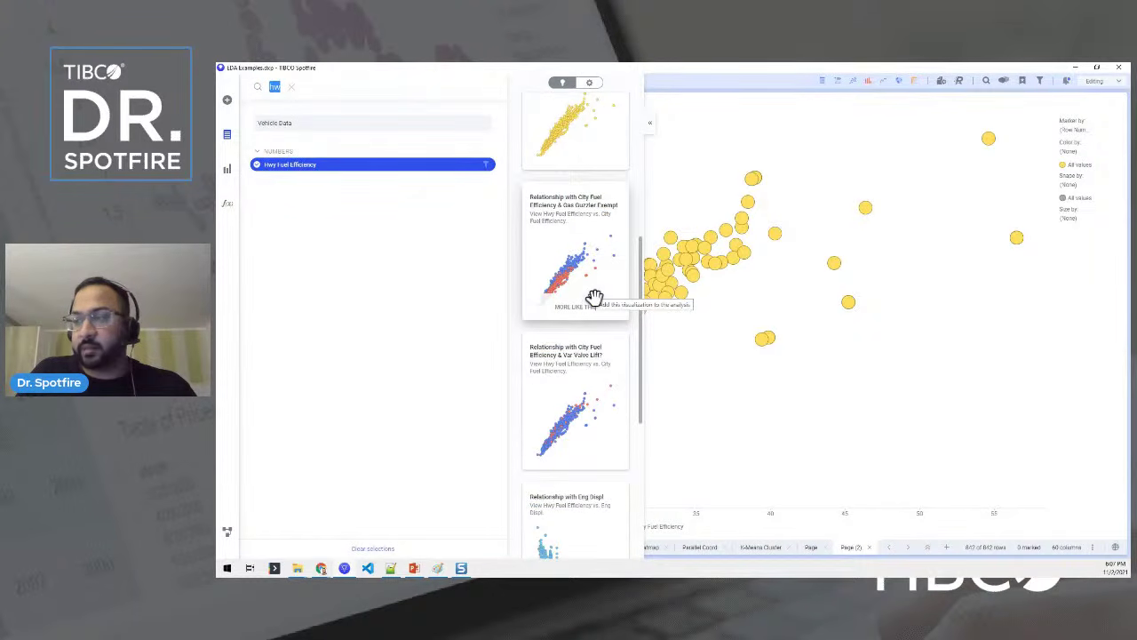
{"action": "scroll", "coordinate": [591, 299], "scroll_direction": "down", "scroll_amount": 1}
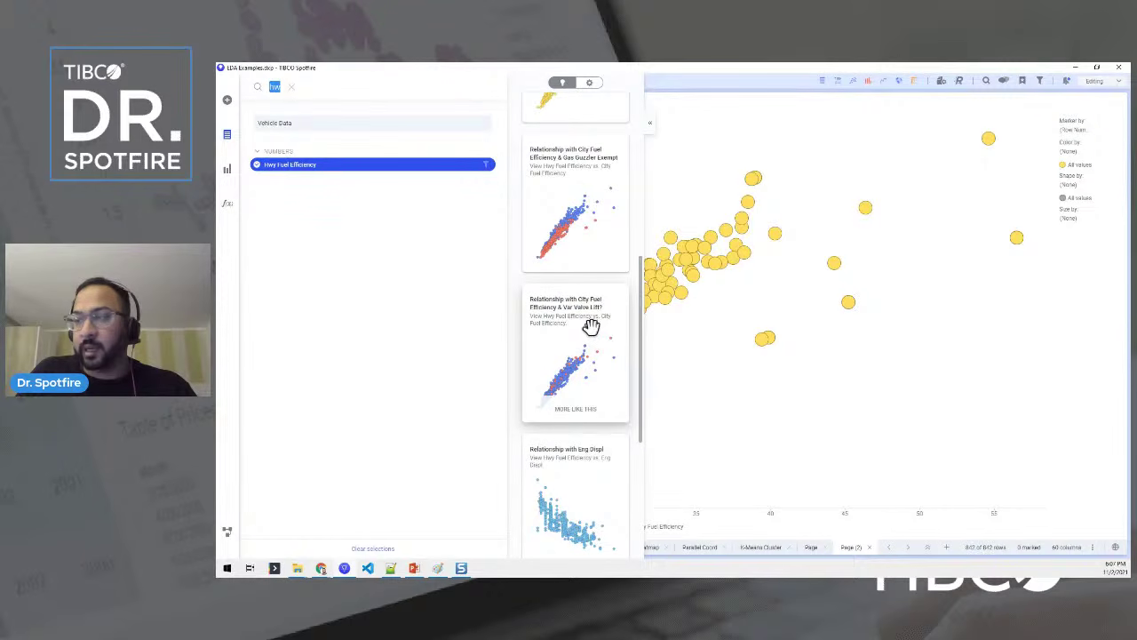
{"action": "left_click", "coordinate": [573, 220]}
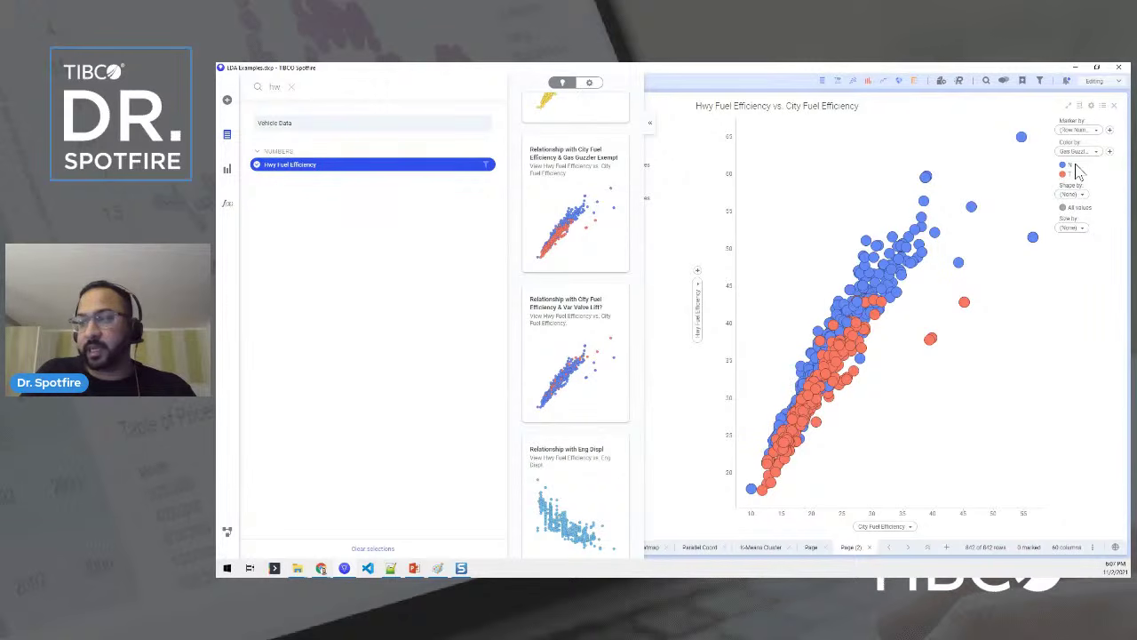
Step: Add the recommended scatter plot of Hwy Fuel Efficiency vs. Eng Displ and return to the full page view
{"action": "scroll", "coordinate": [566, 318], "scroll_direction": "down", "scroll_amount": 3}
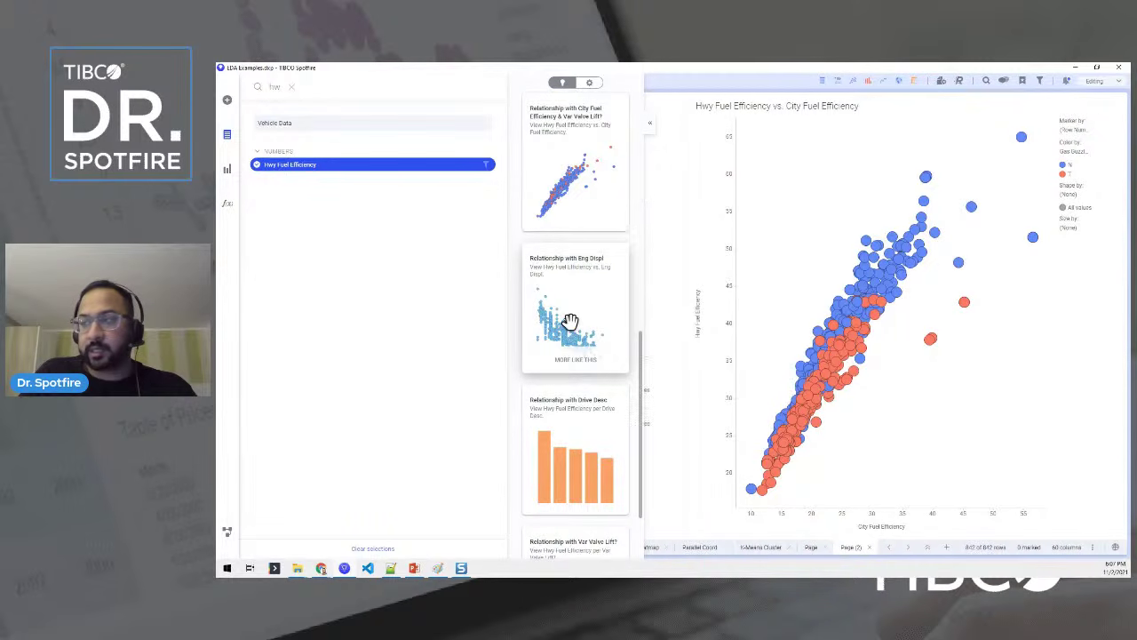
{"action": "left_click", "coordinate": [699, 280]}
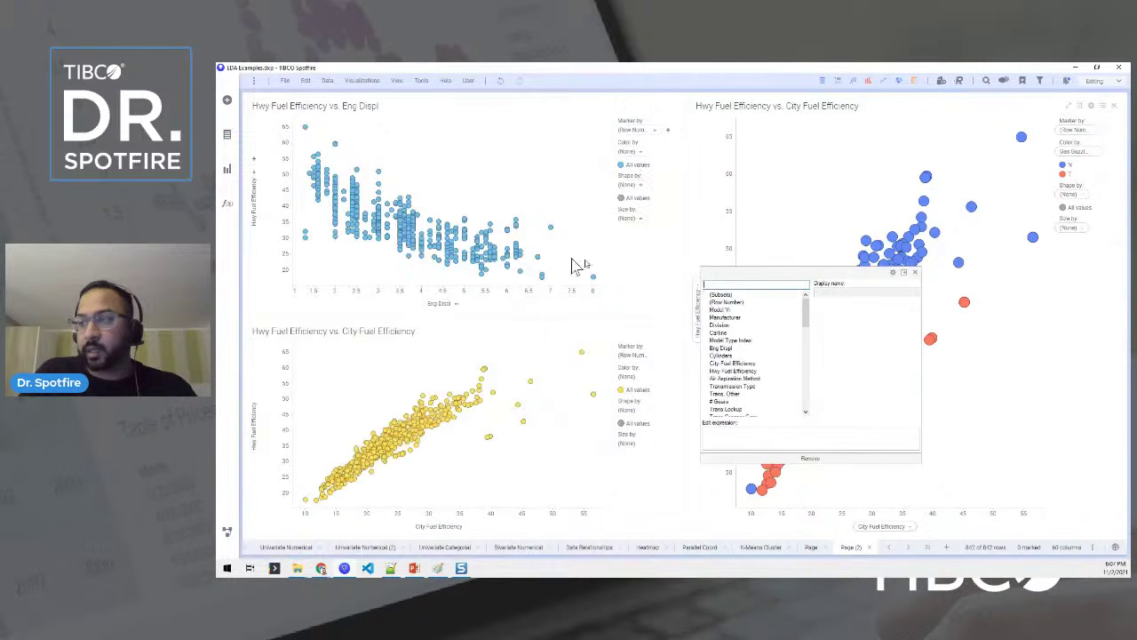
{"action": "left_click", "coordinate": [505, 253]}
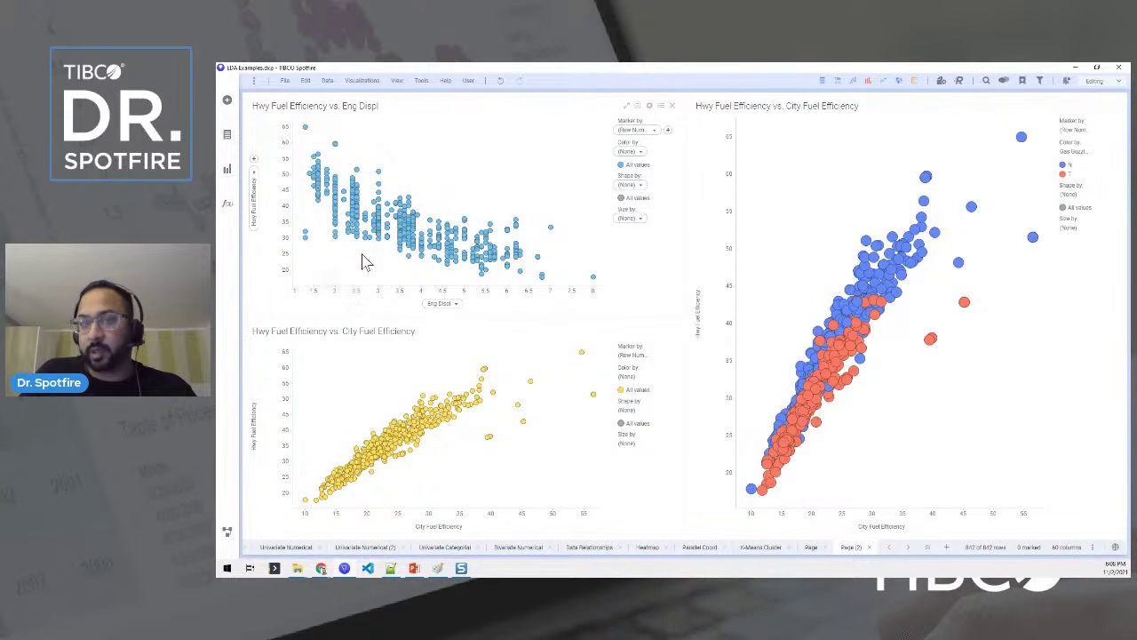
Step: Show more recommendations like the relationship with Eng Displ and look through the suggested visualizations
{"action": "left_click", "coordinate": [228, 169]}
{"action": "left_click", "coordinate": [228, 135]}
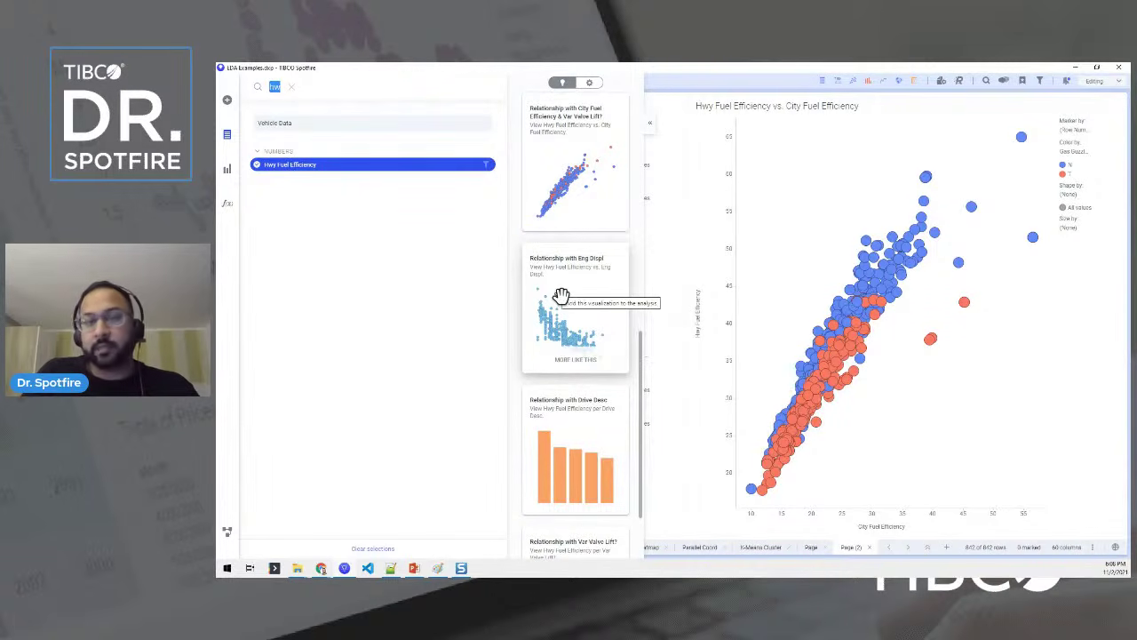
{"action": "left_click", "coordinate": [558, 358]}
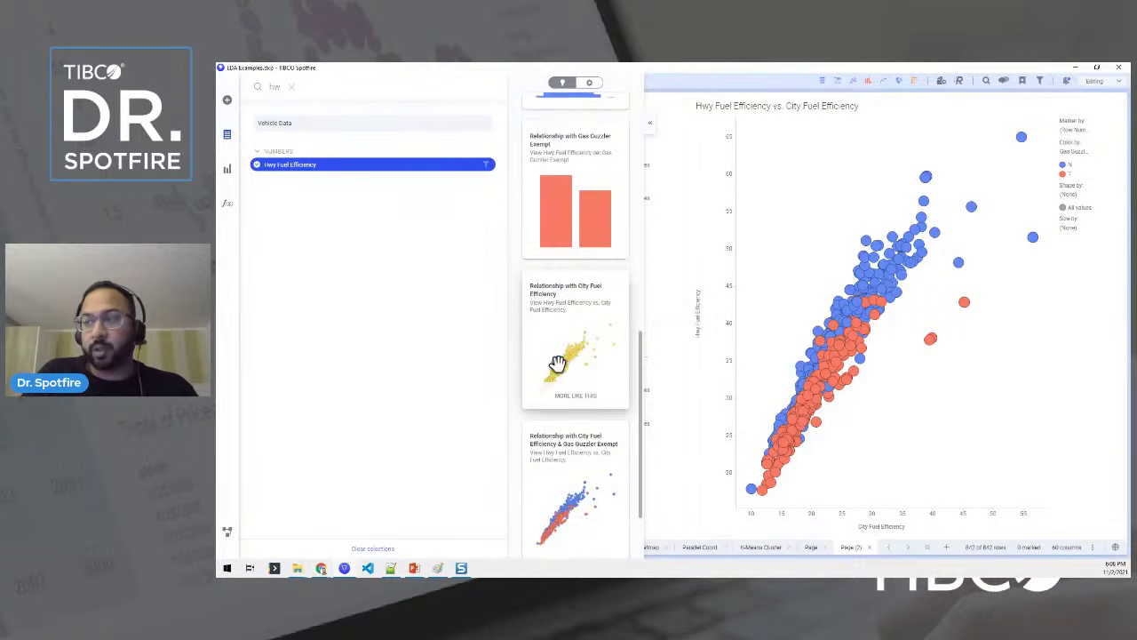
{"action": "left_click", "coordinate": [558, 365]}
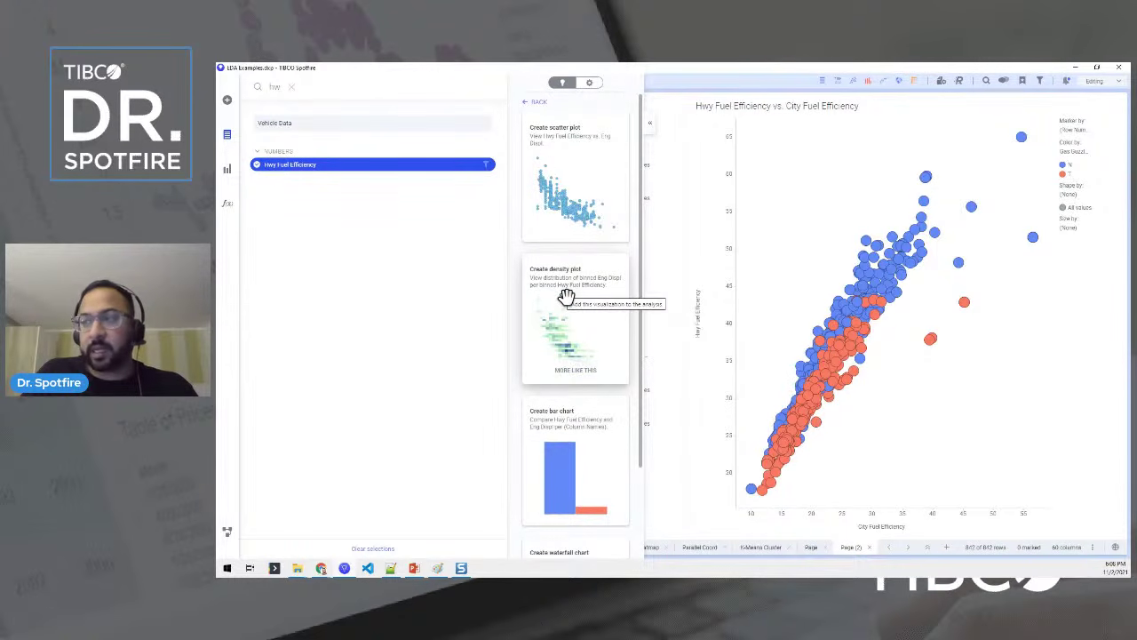
{"action": "scroll", "coordinate": [571, 196], "scroll_direction": "down", "scroll_amount": 3}
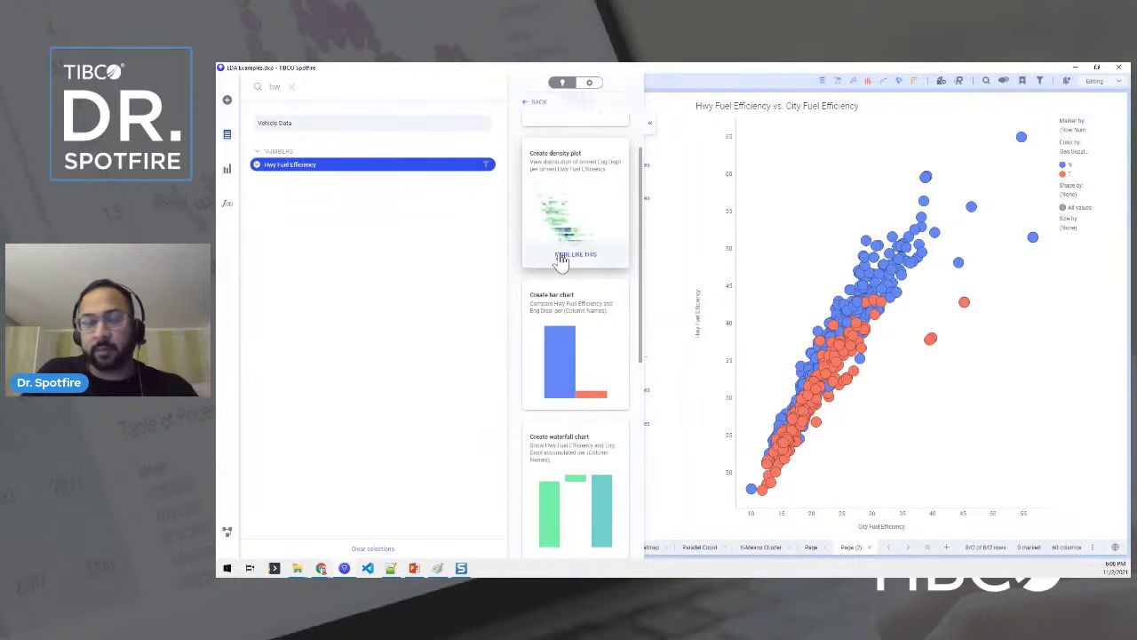
{"action": "scroll", "coordinate": [561, 258], "scroll_direction": "down", "scroll_amount": 10}
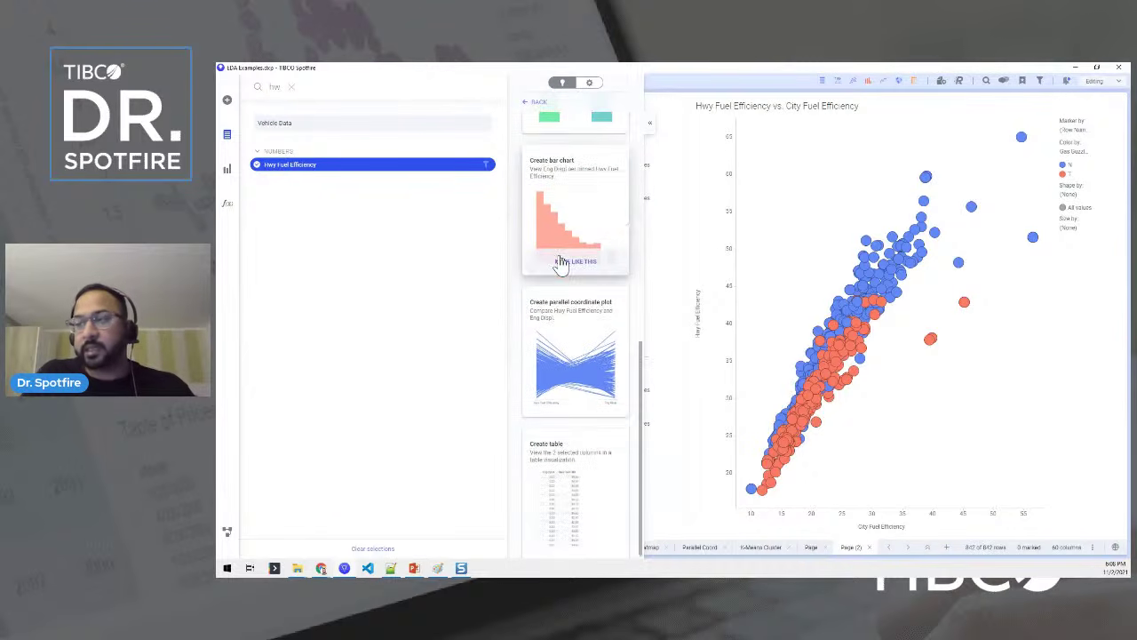